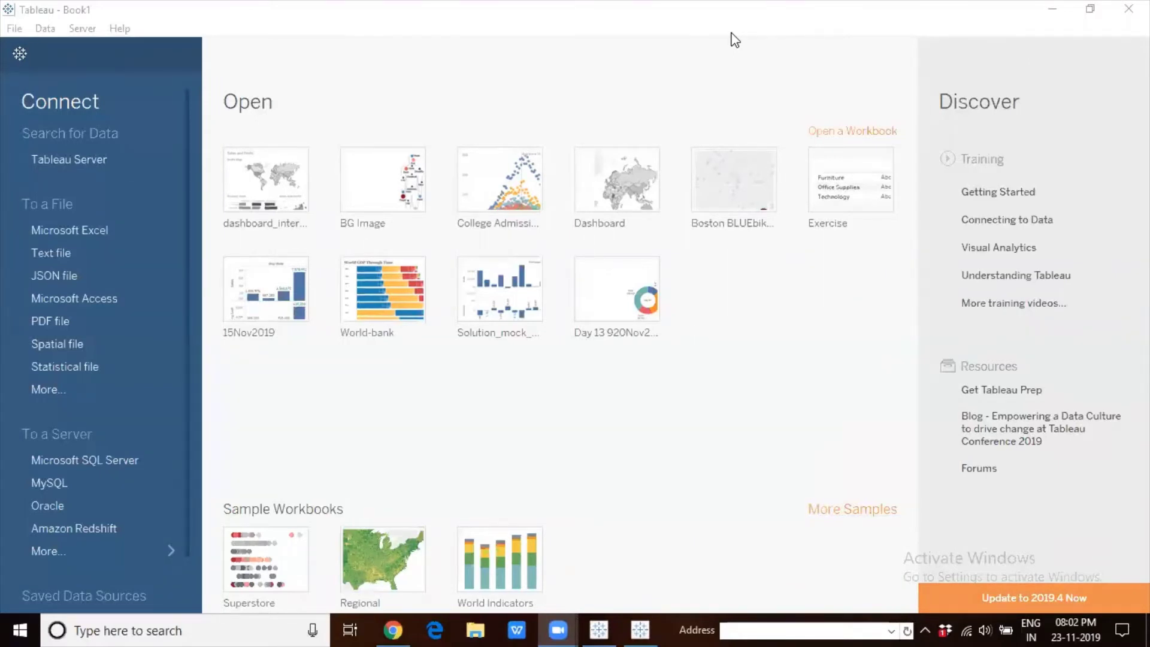
mouse_move(742, 146)
mouse_move(604, 138)
click(603, 107)
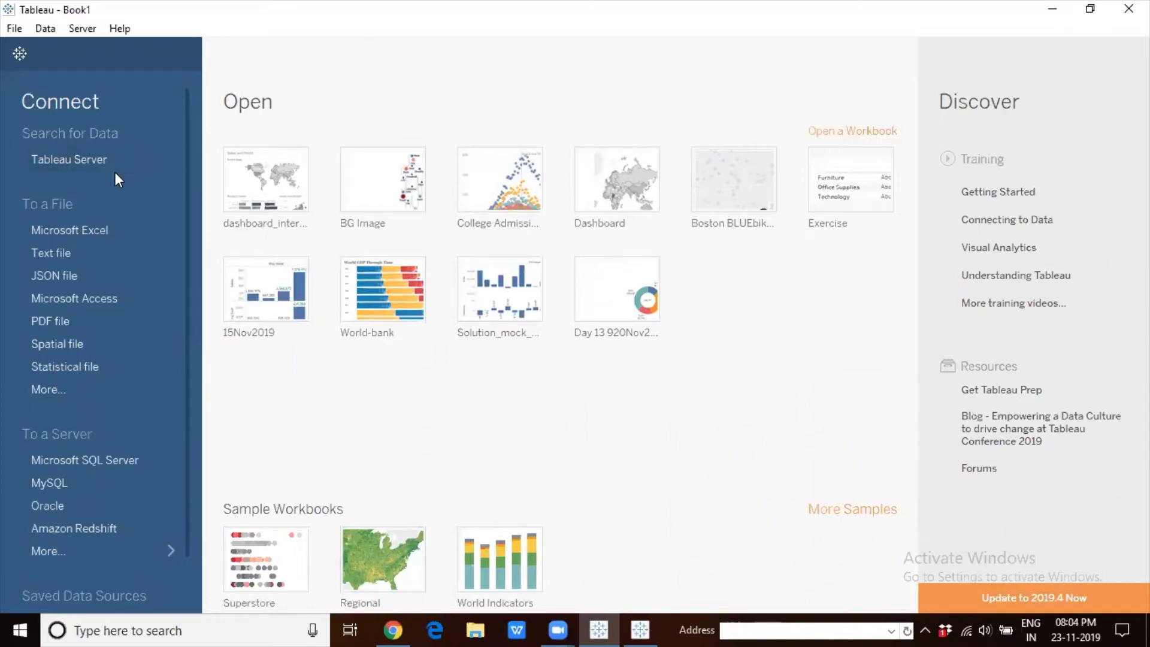
Step: Compare the server connection options in the two Tableau windows, viewing the Tableau Server sign-in dialog and the full list of connectors
click(639, 629)
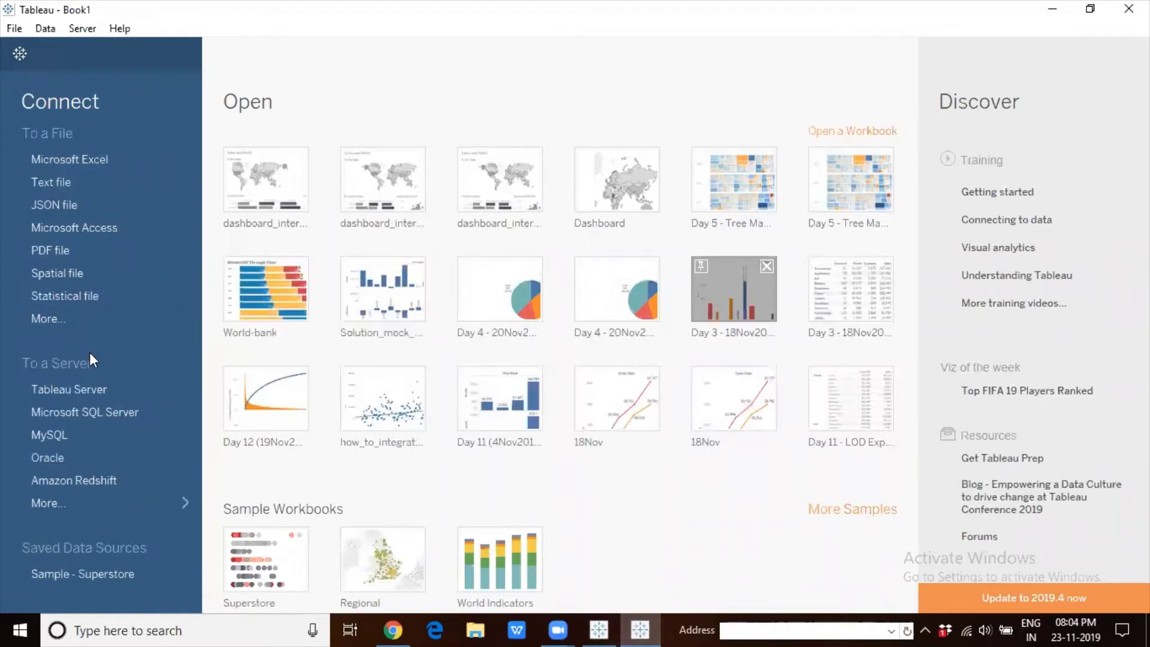
click(82, 388)
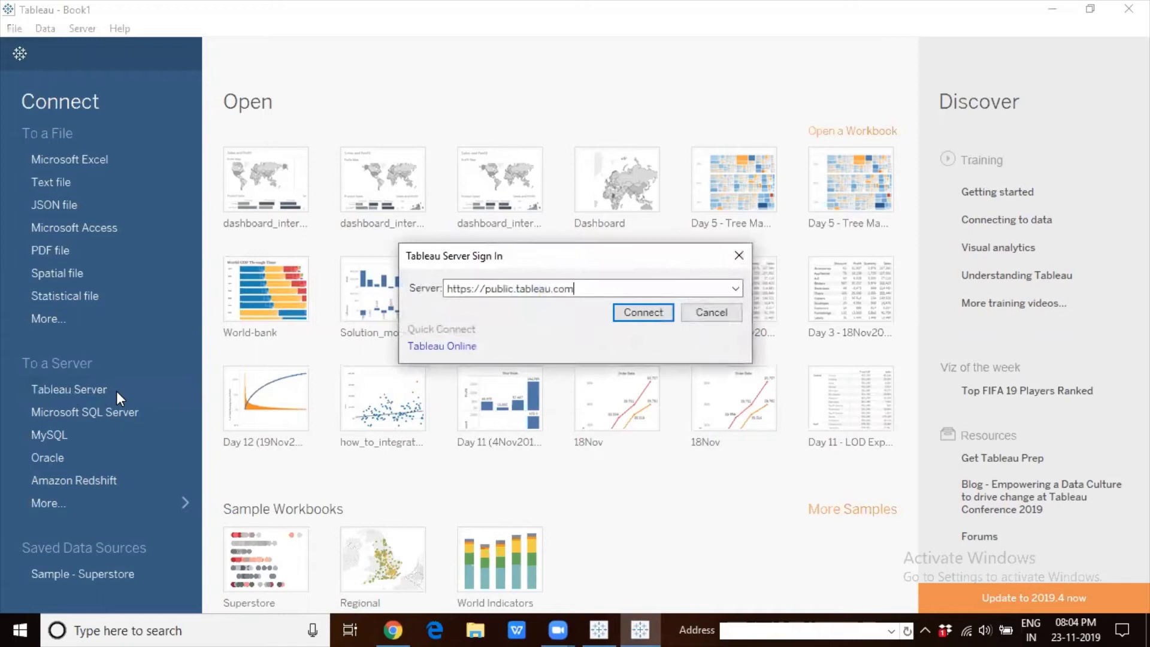
click(712, 313)
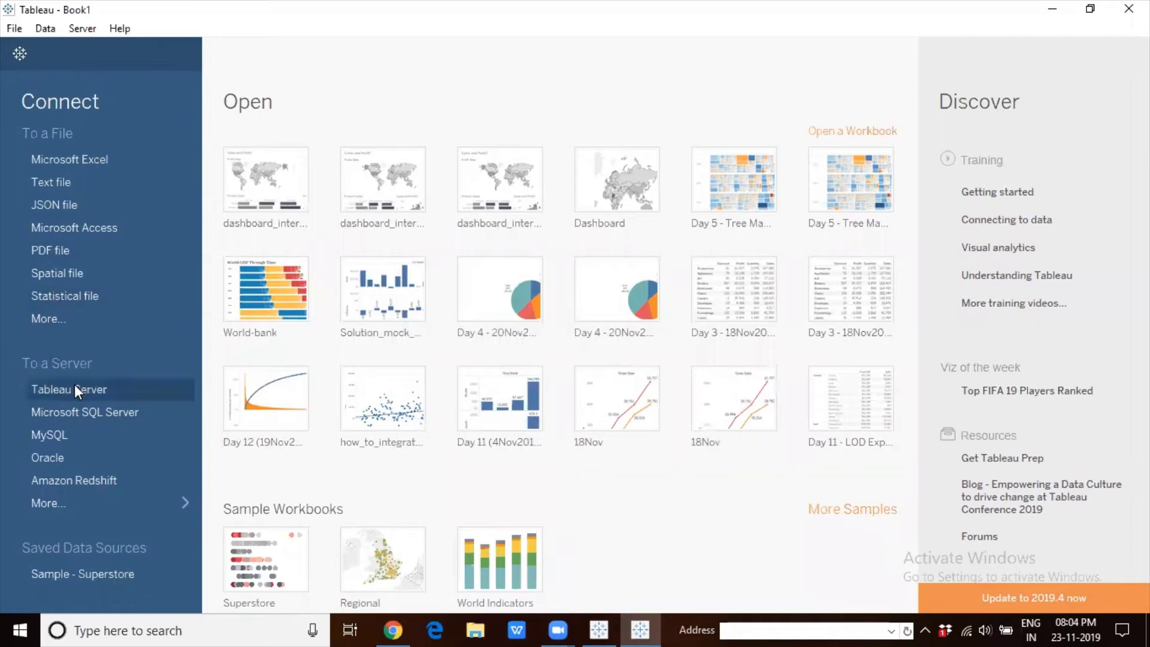
click(599, 627)
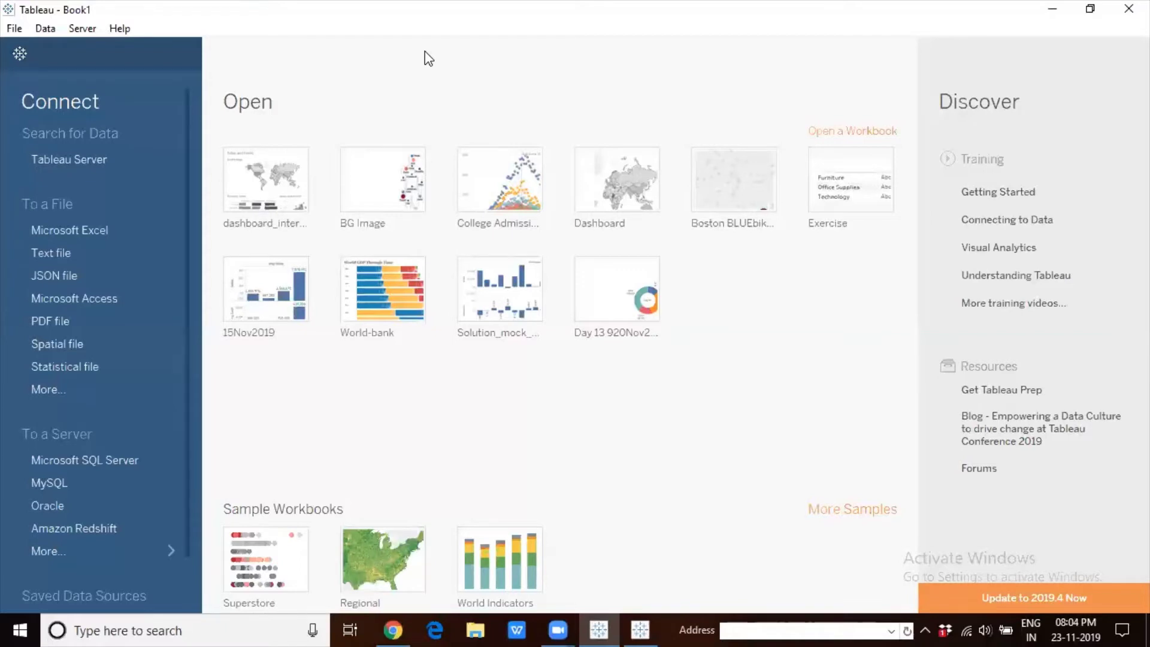
click(91, 557)
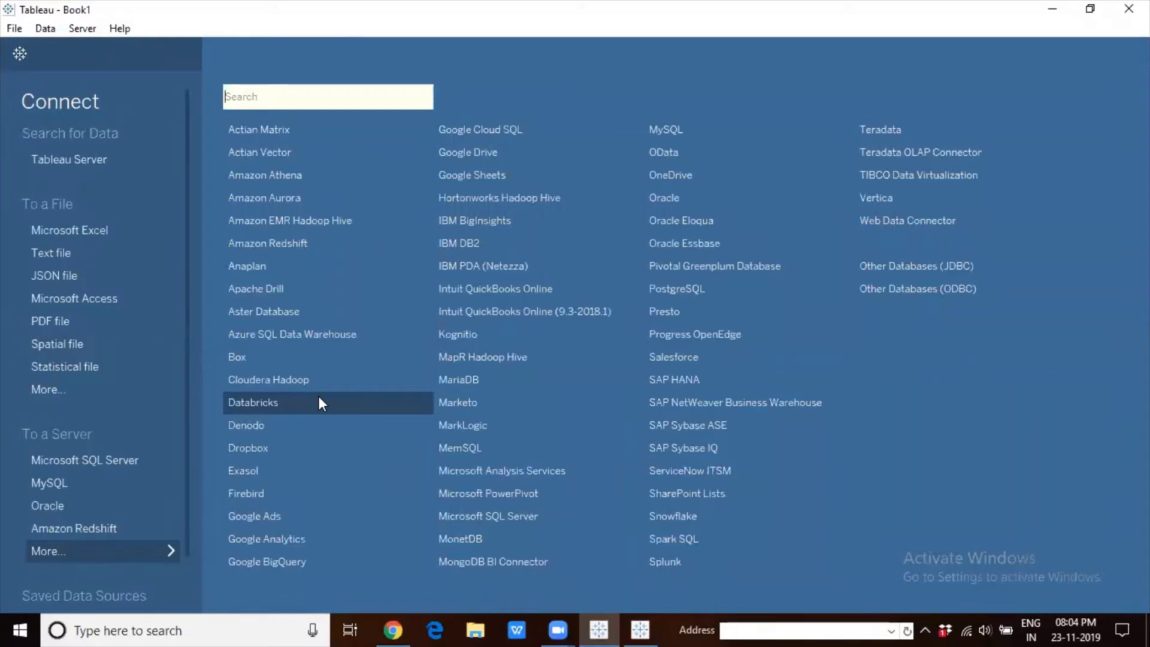
click(115, 551)
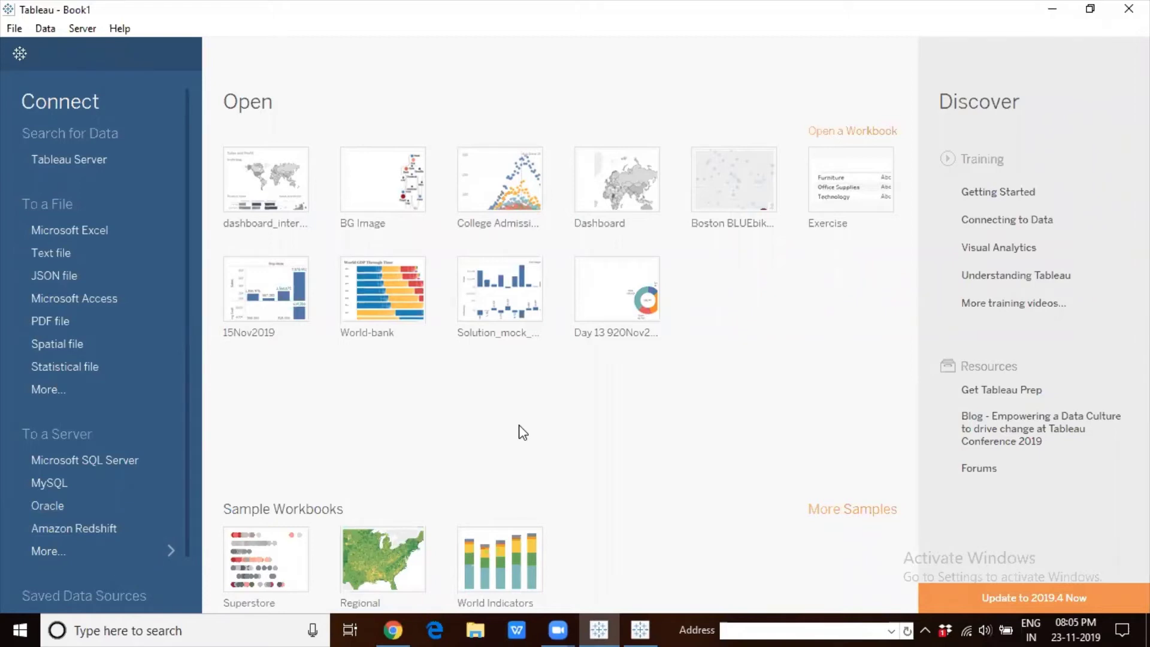
Step: View the available interface languages in the other Tableau window
click(642, 627)
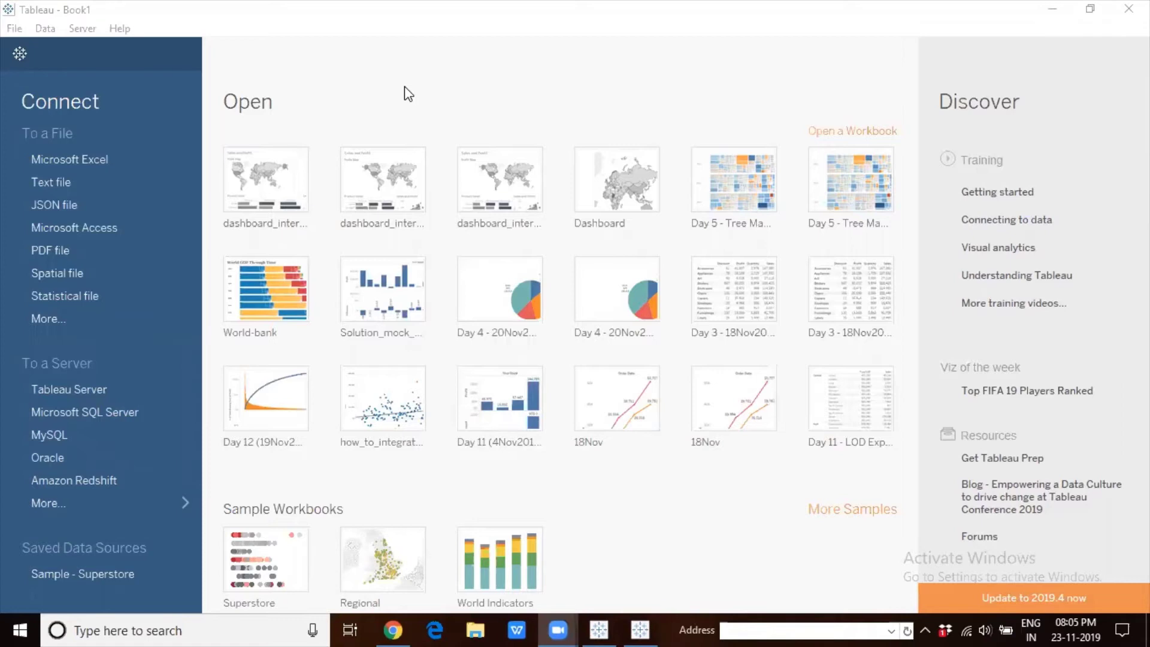
mouse_move(753, 145)
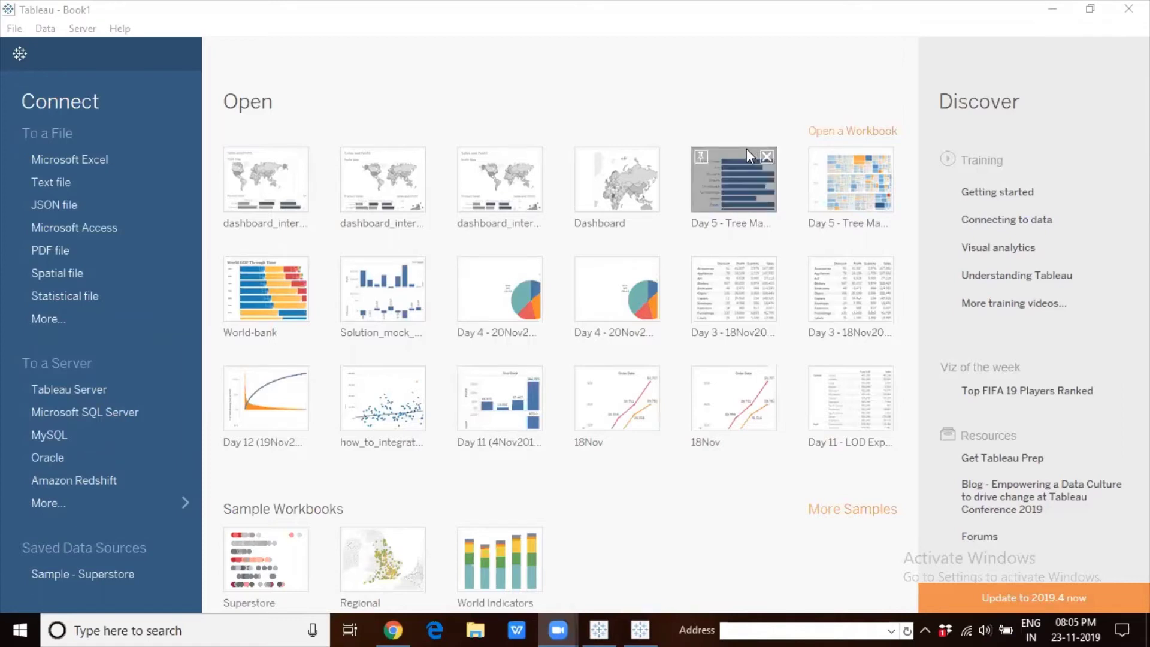
click(118, 27)
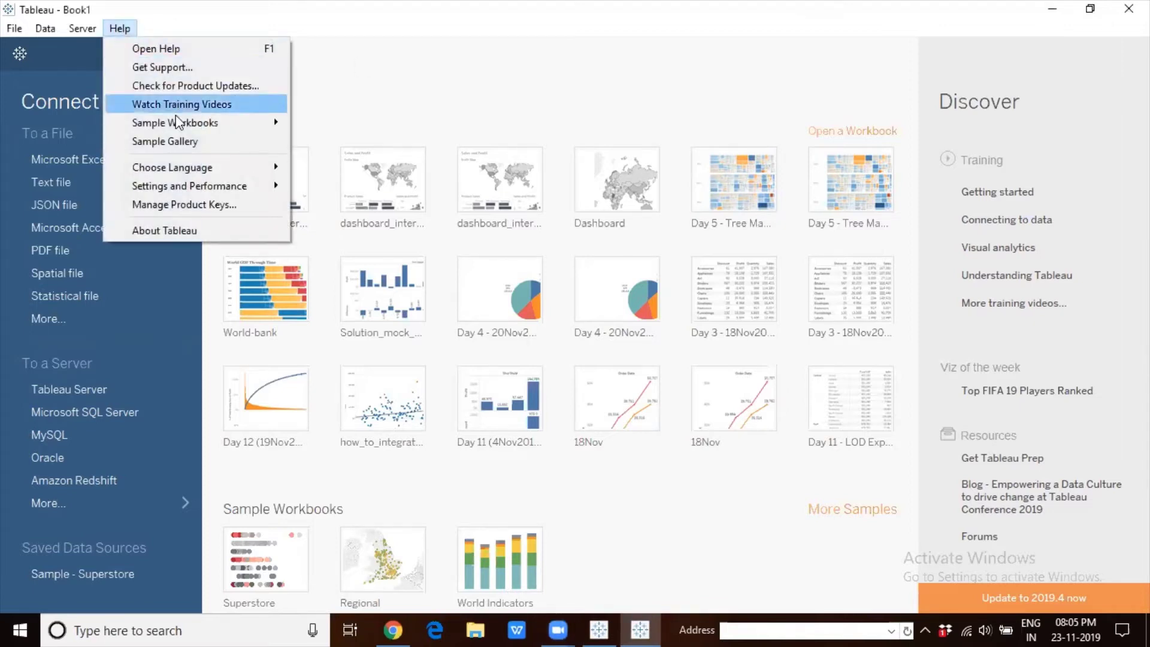
mouse_move(188, 172)
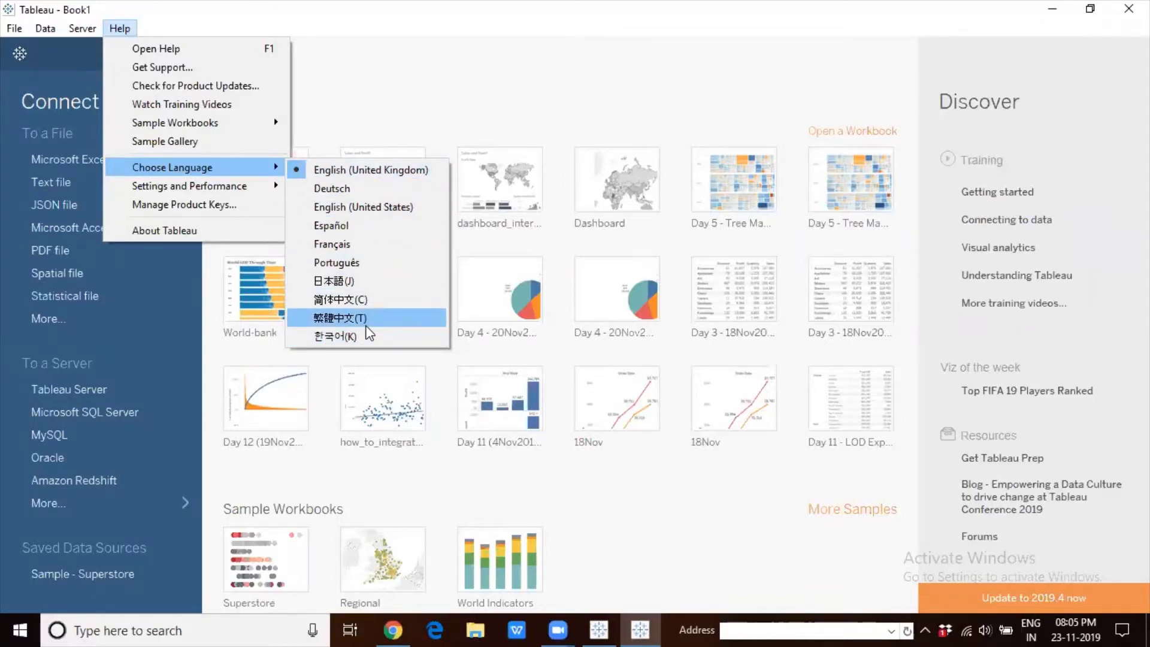
Step: Switch to the Tableau window that uses English (United States) and set its display language to Italiano
click(603, 627)
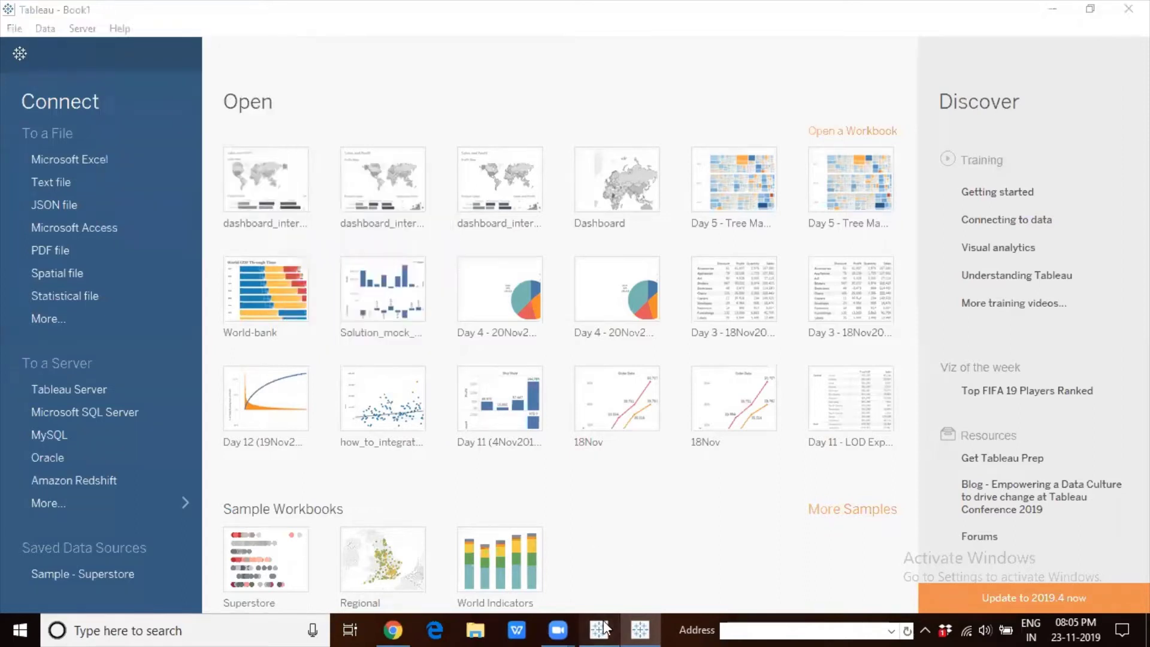
click(119, 29)
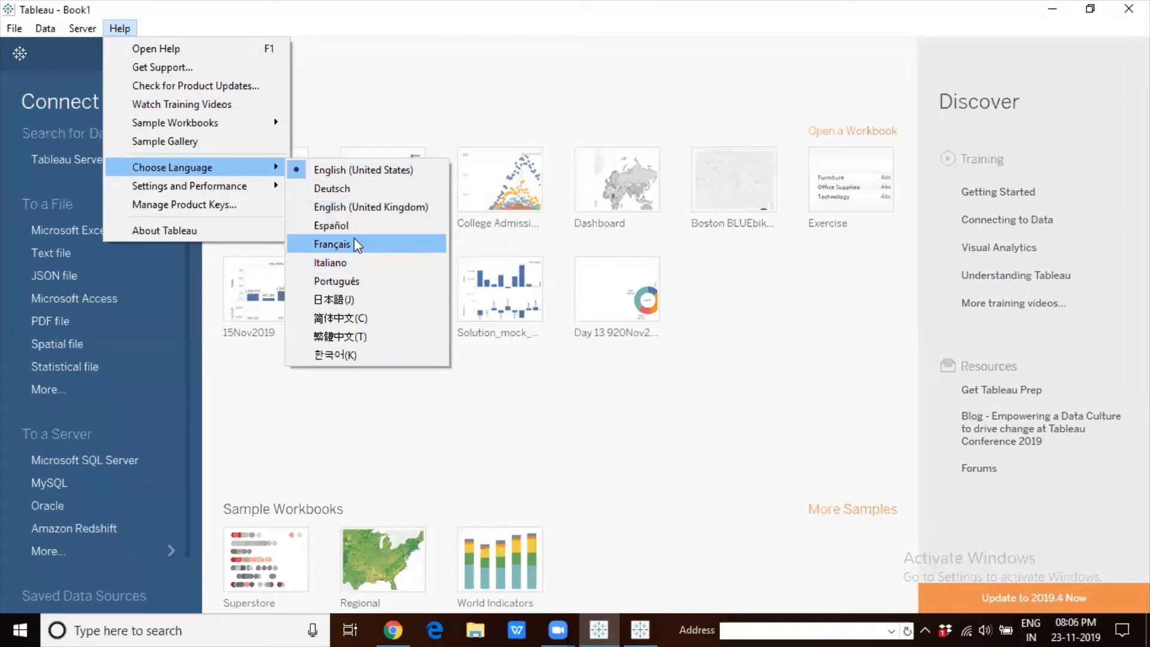
click(372, 263)
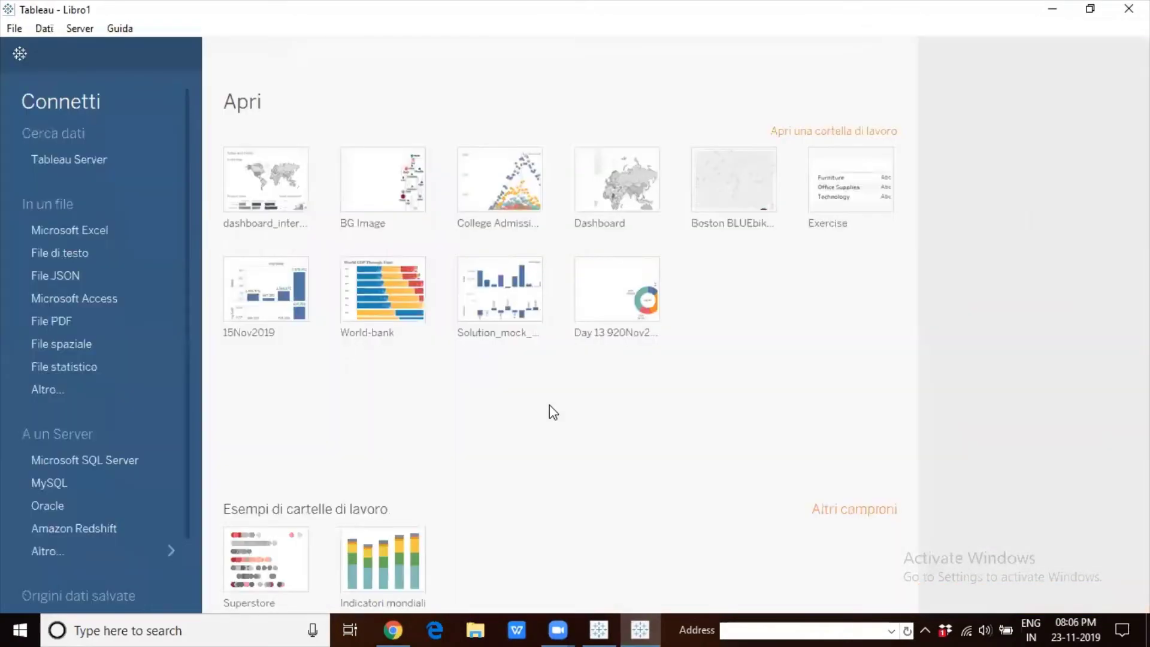
click(18, 28)
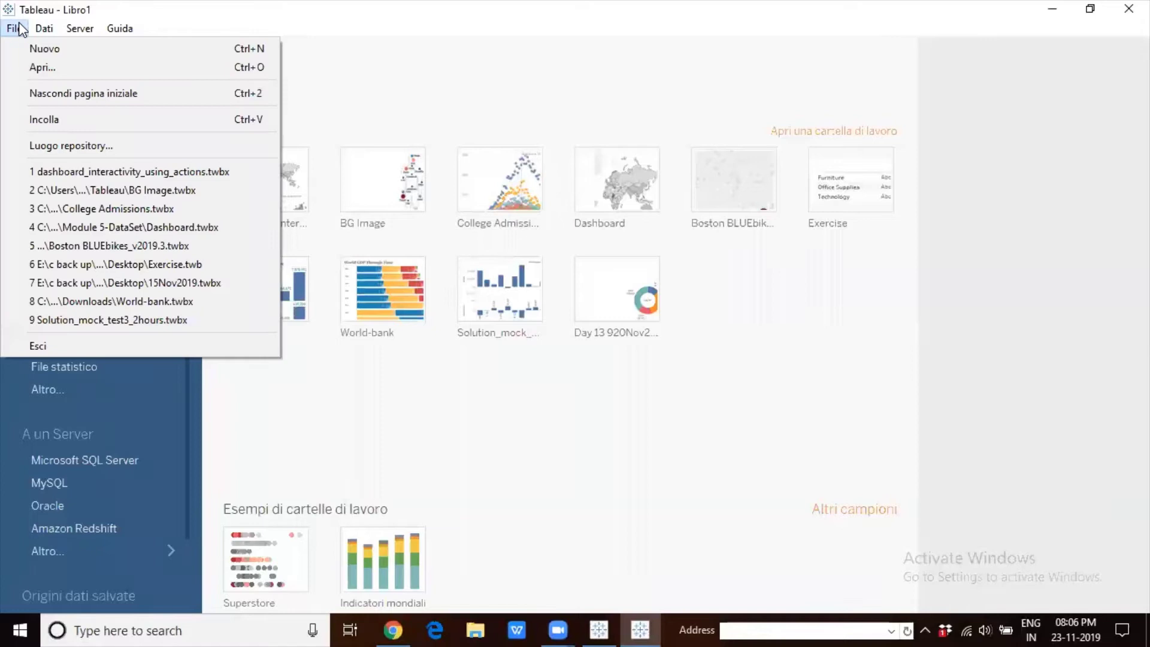
mouse_move(118, 31)
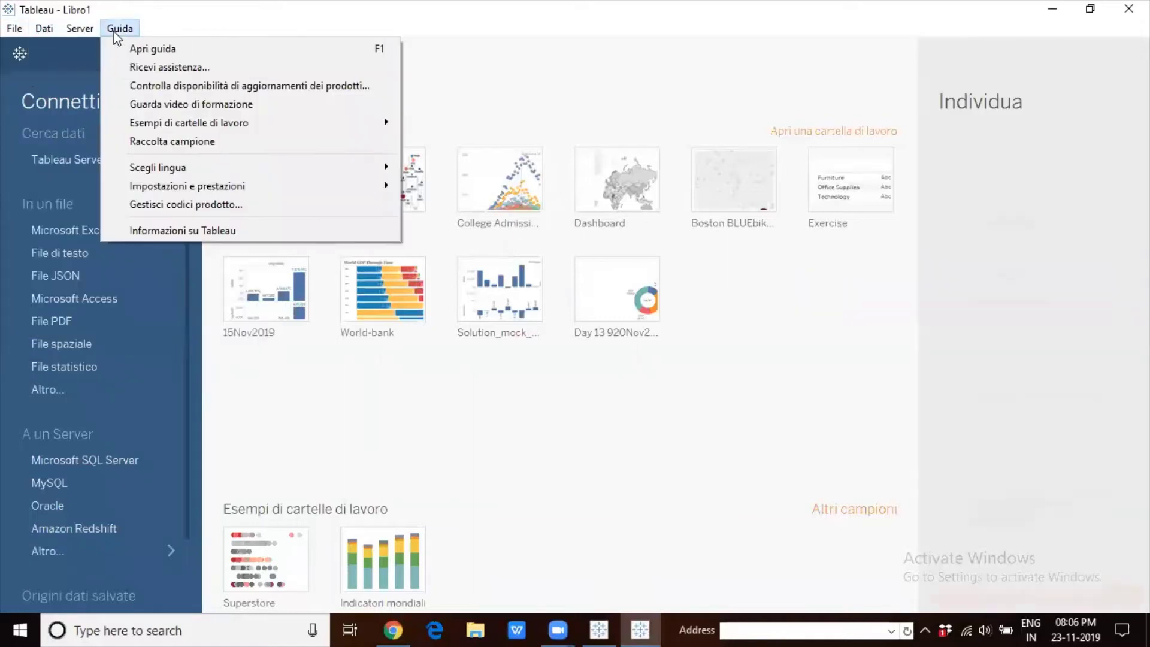
click(333, 423)
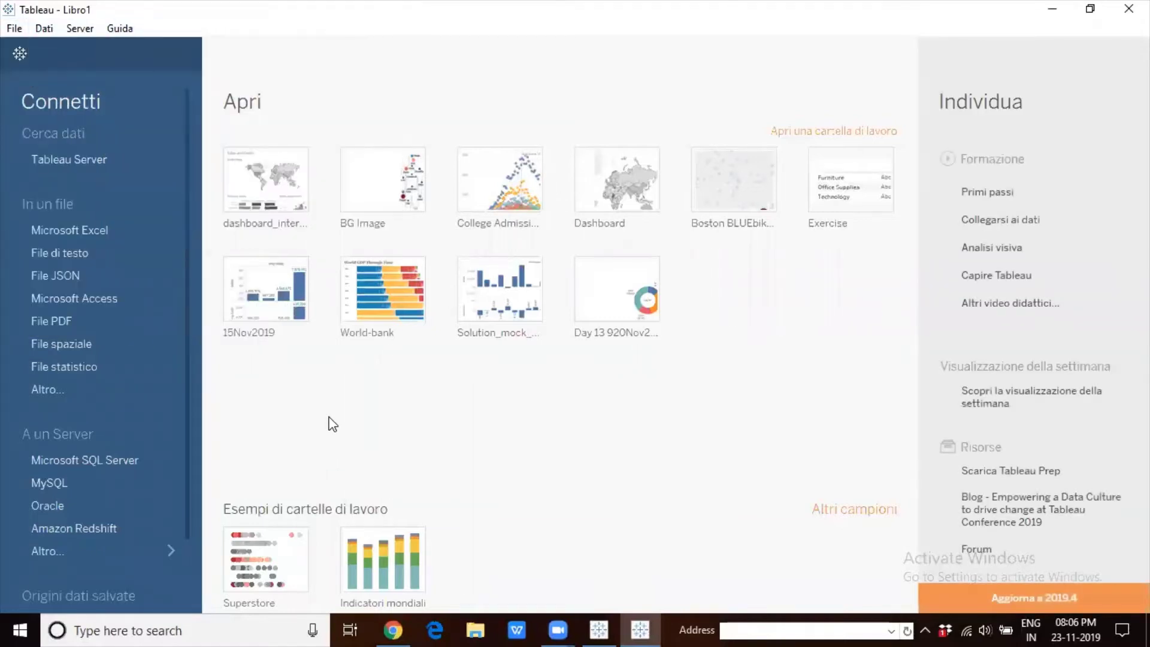
Step: Connect to the Sample - Superstore Excel workbook with its Orders sheet as the data source, and open the worksheet Foglio 1
click(110, 234)
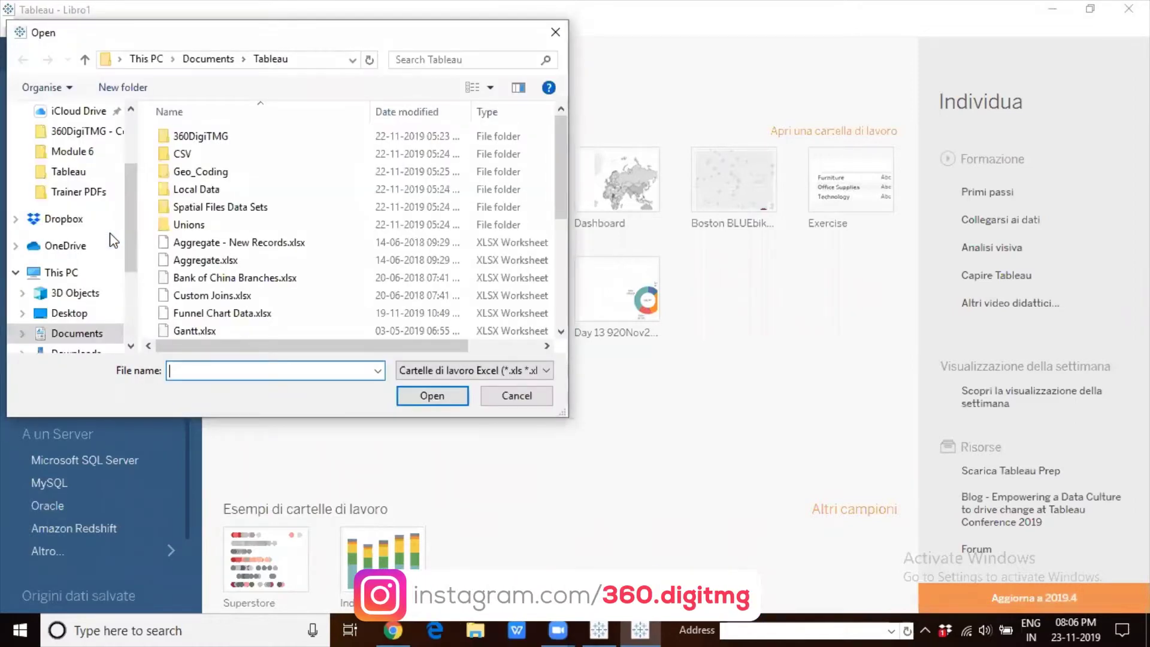
click(249, 279)
scroll(250, 279, down, 5)
click(250, 297)
click(422, 393)
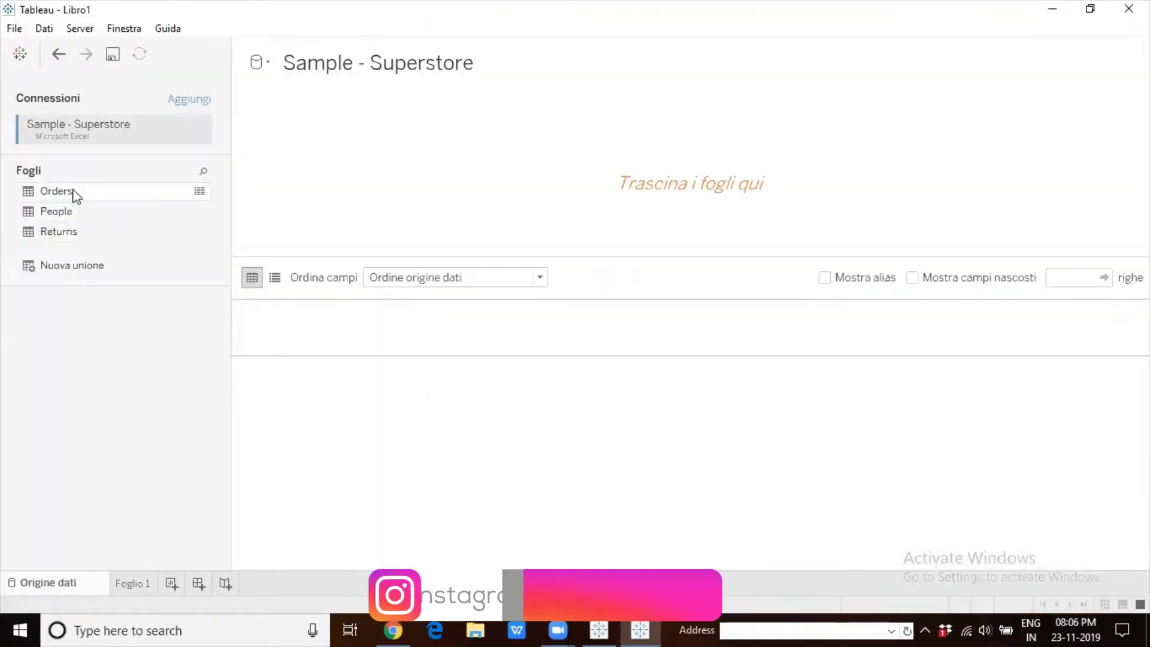
drag(75, 195, 325, 197)
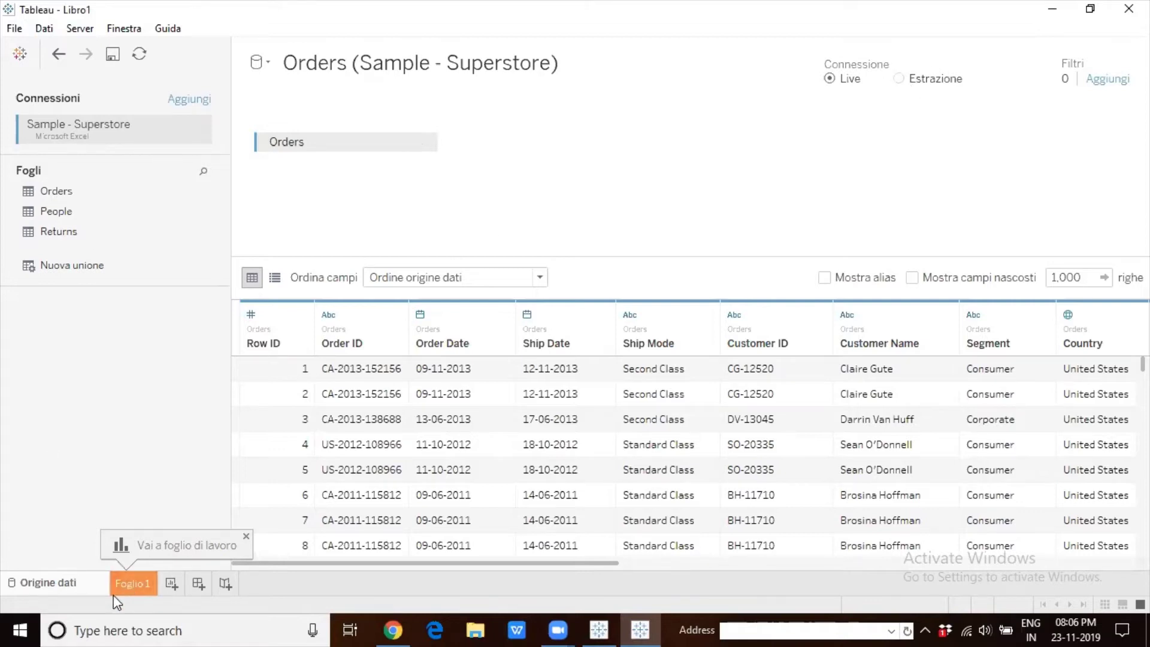
click(133, 584)
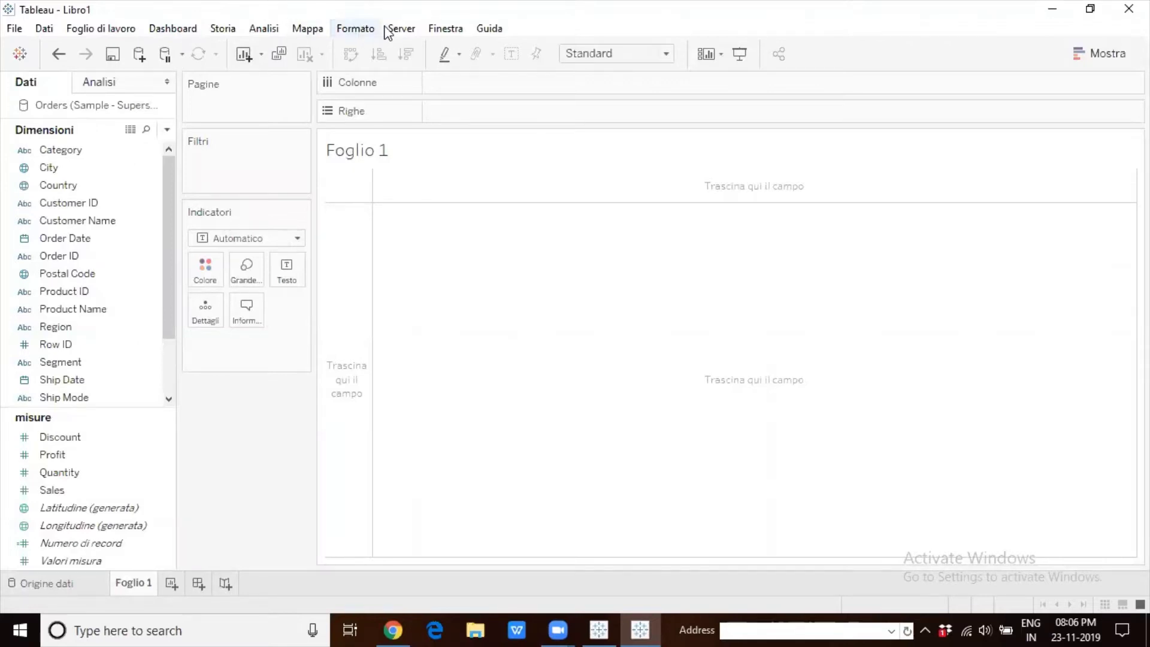
Step: Set the display language to English (United States) and acknowledge the restart notice
click(500, 31)
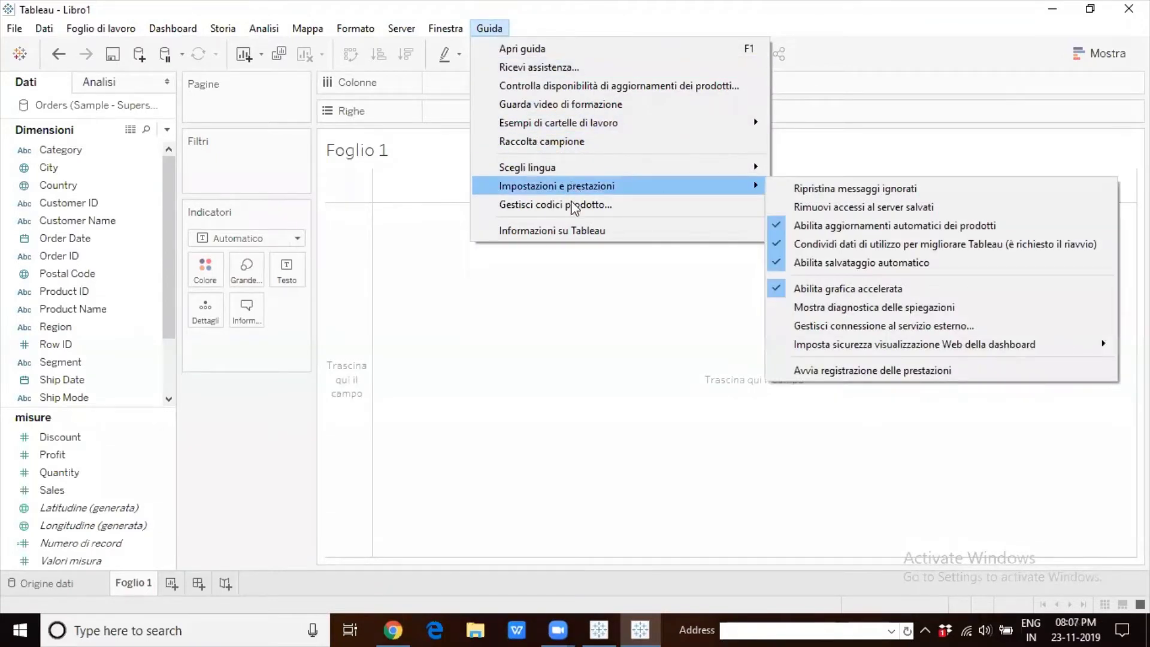
mouse_move(573, 172)
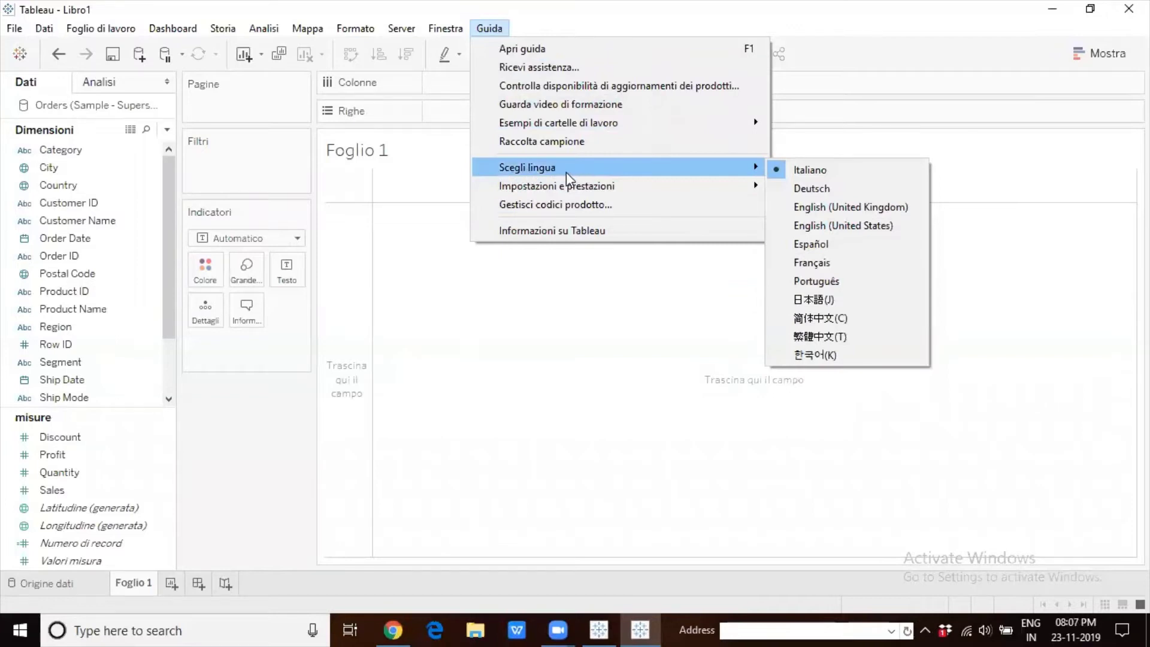
click(855, 225)
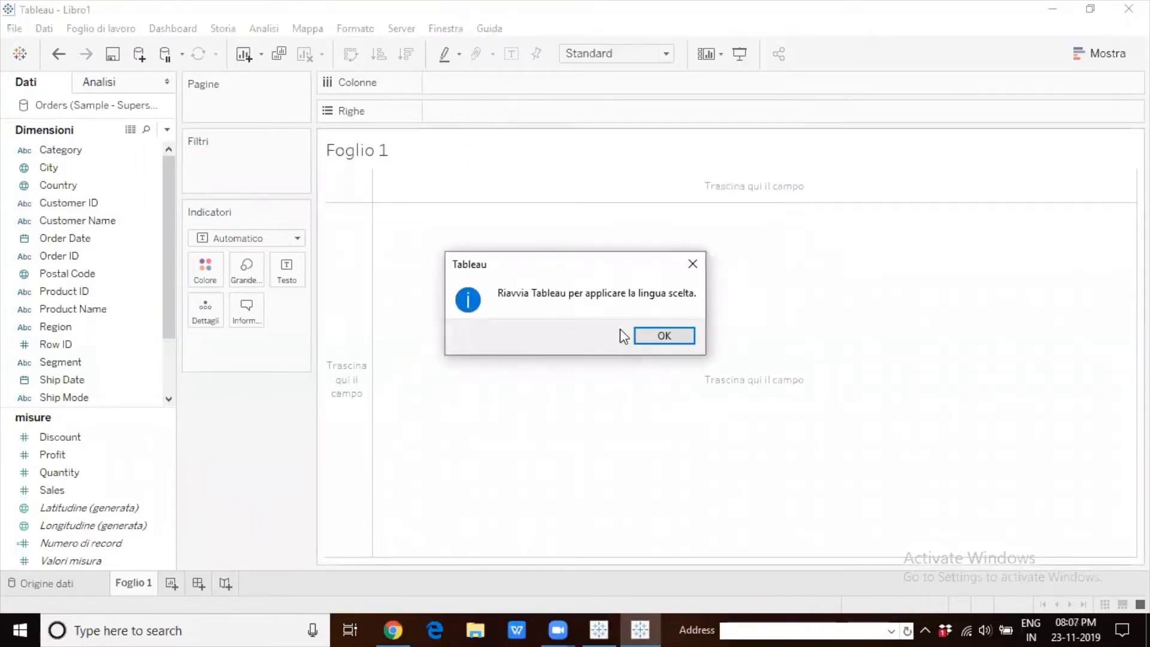
click(659, 339)
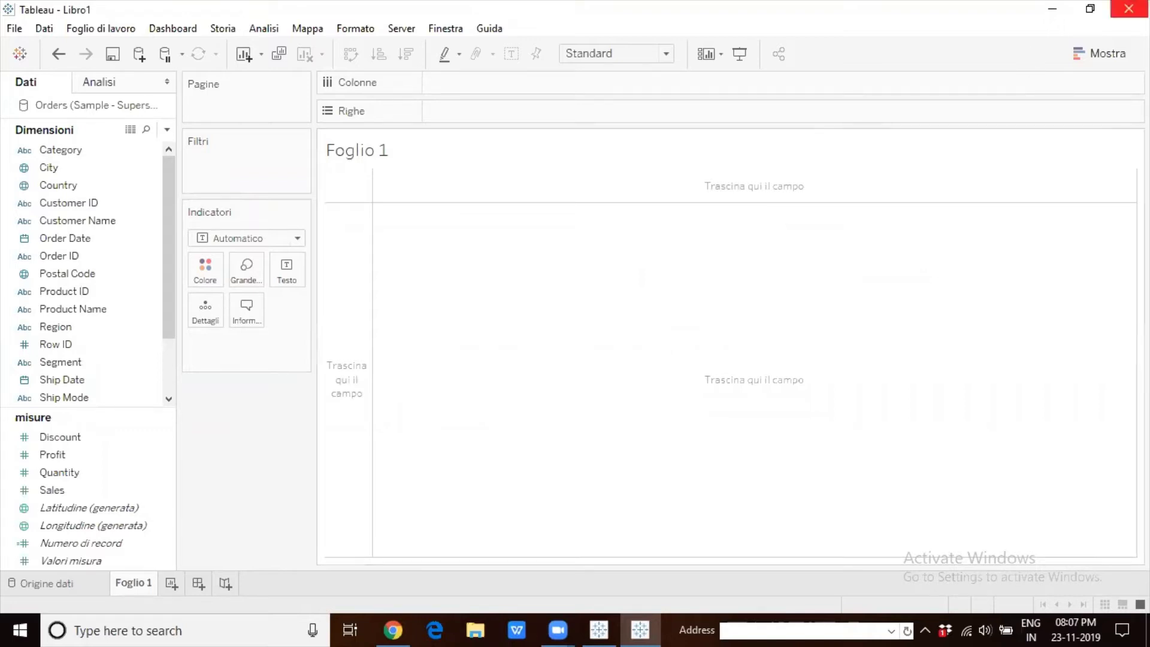
Step: Restart Tableau 2019.3, discarding the changes to the open workbook
click(1128, 8)
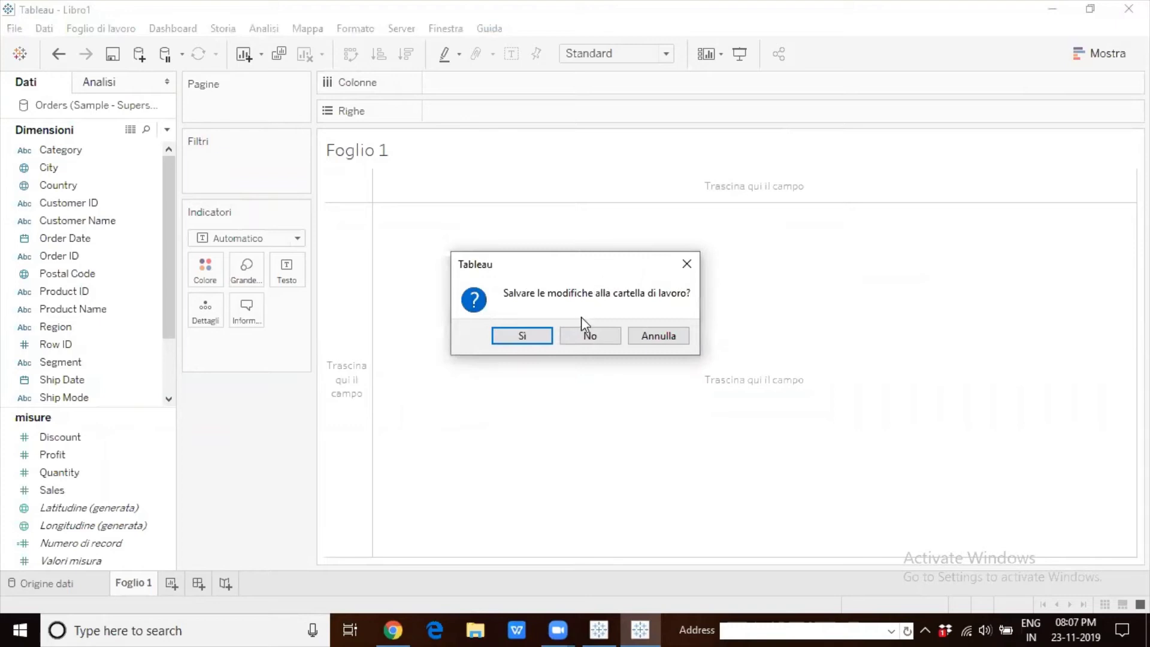
click(535, 337)
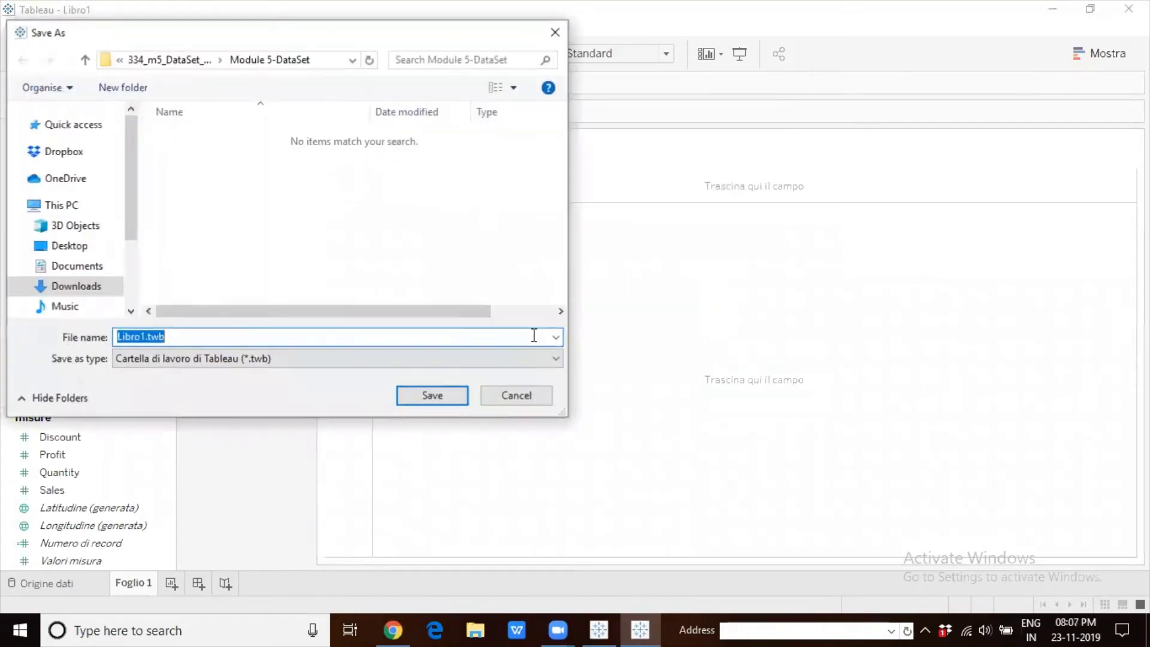
click(517, 398)
click(1128, 8)
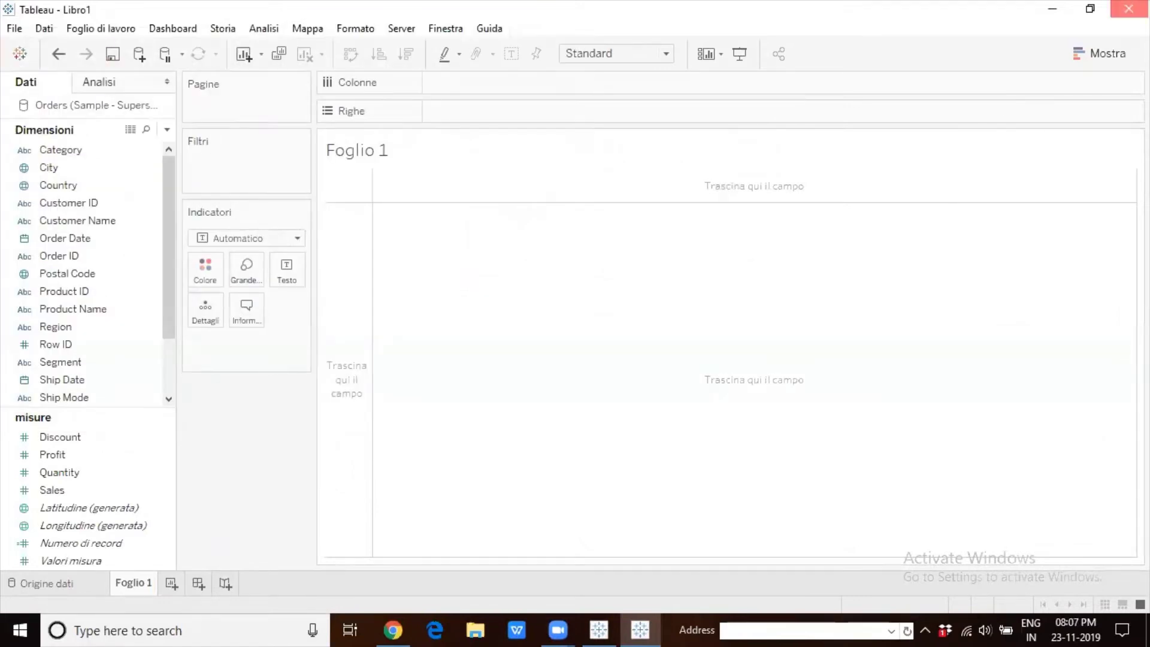
click(604, 337)
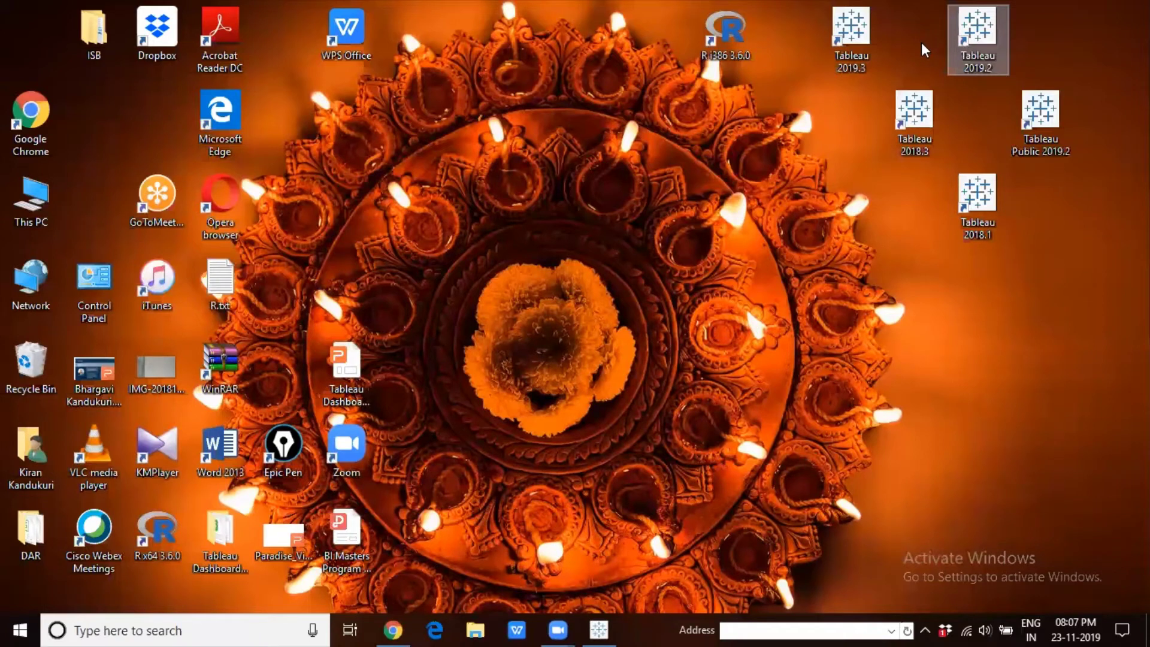
click(865, 63)
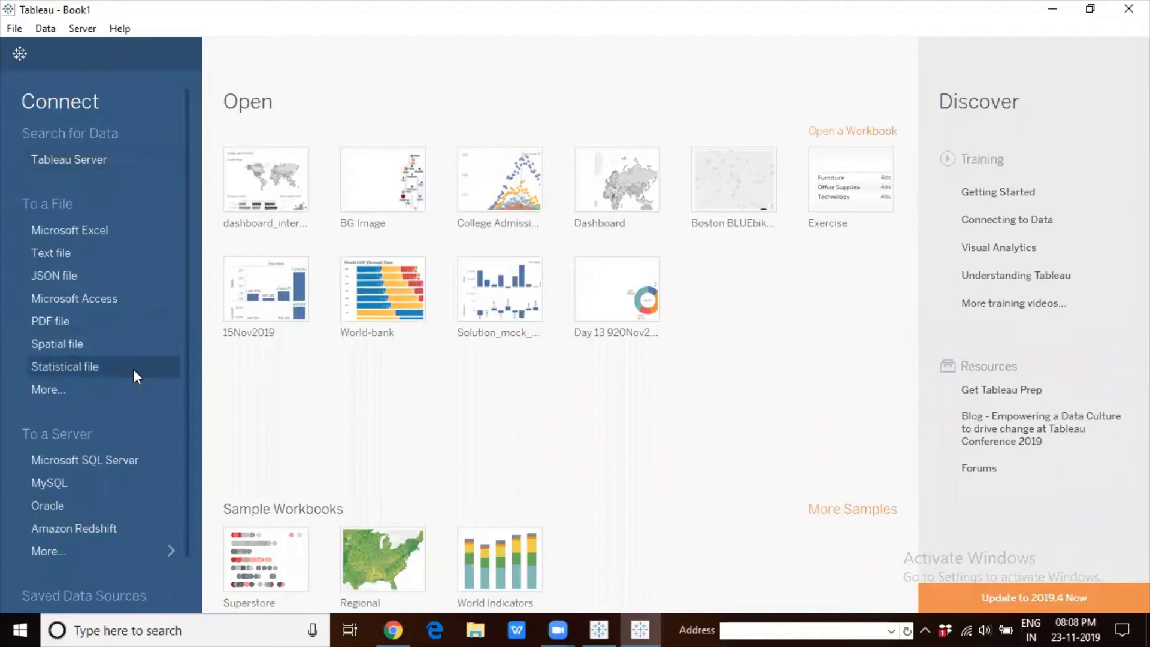
Step: Connect to the Excel file Sample - Superstore.xls in the Documents Tableau folder and add its Orders sheet to the data source
click(127, 555)
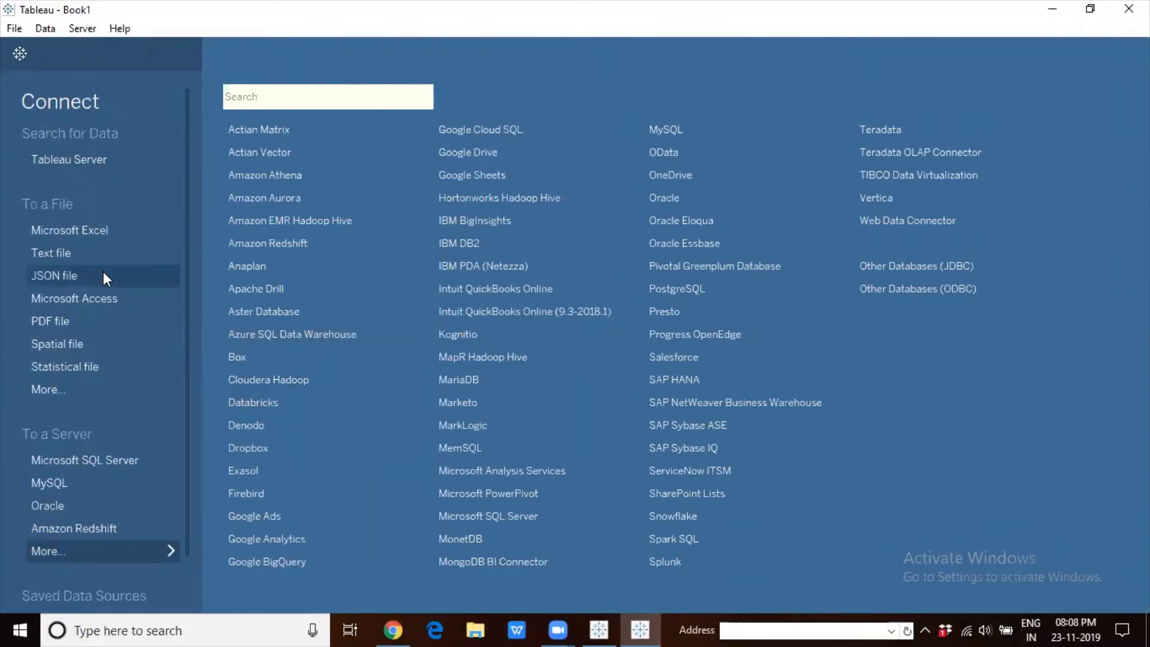
click(100, 230)
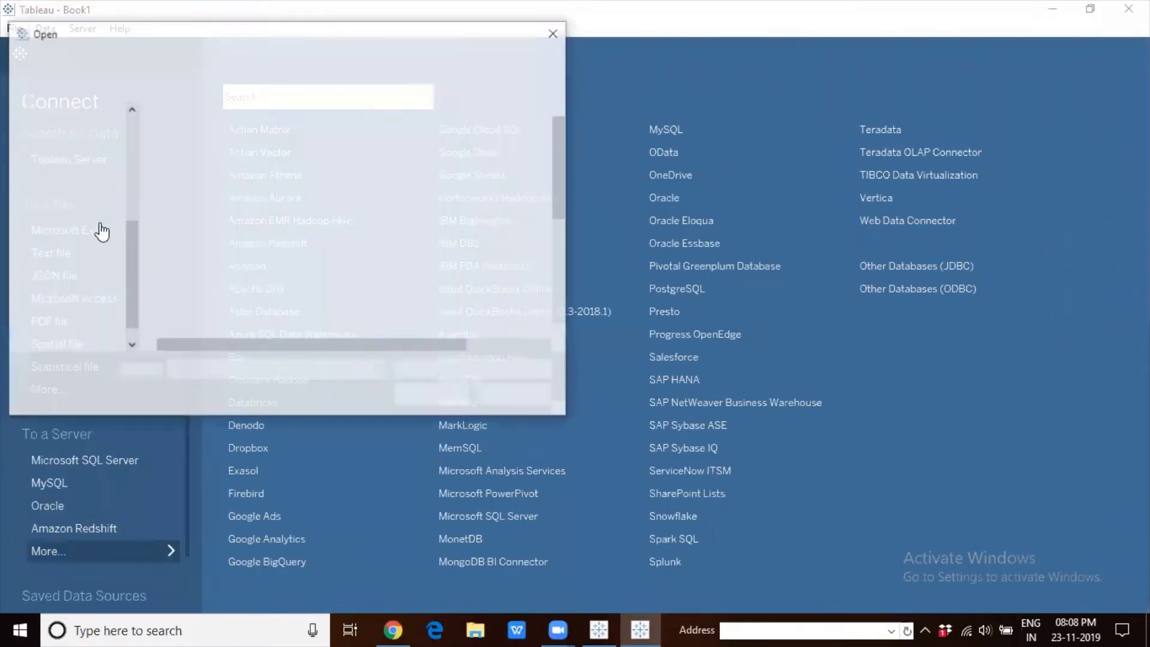
click(237, 256)
key(s)
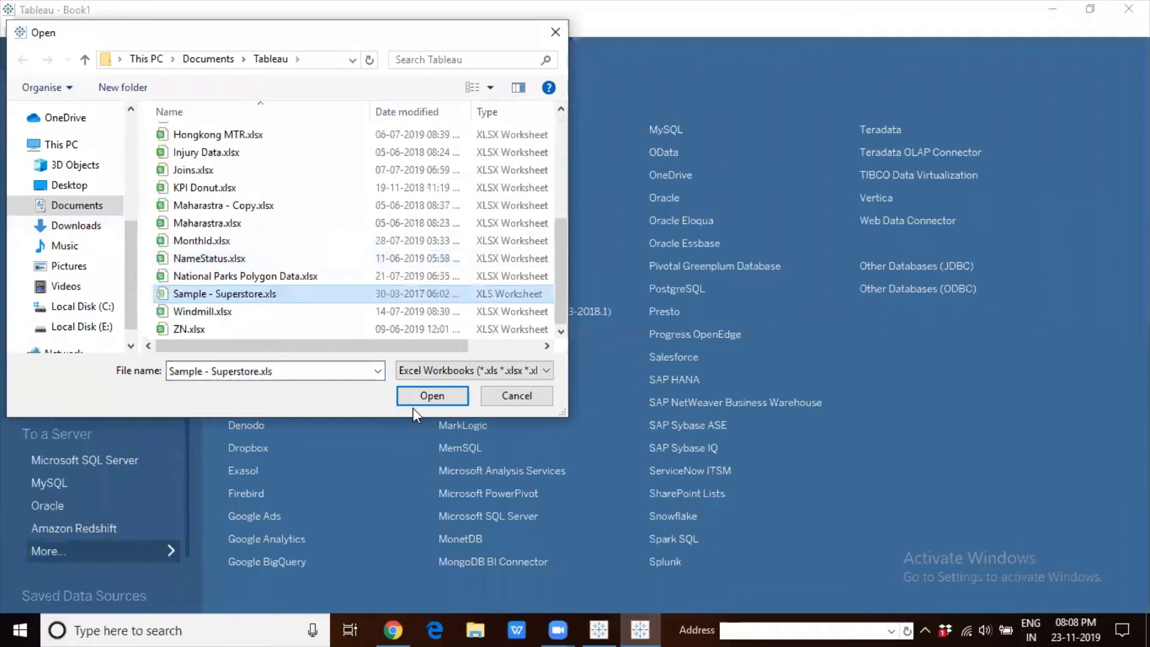
click(436, 394)
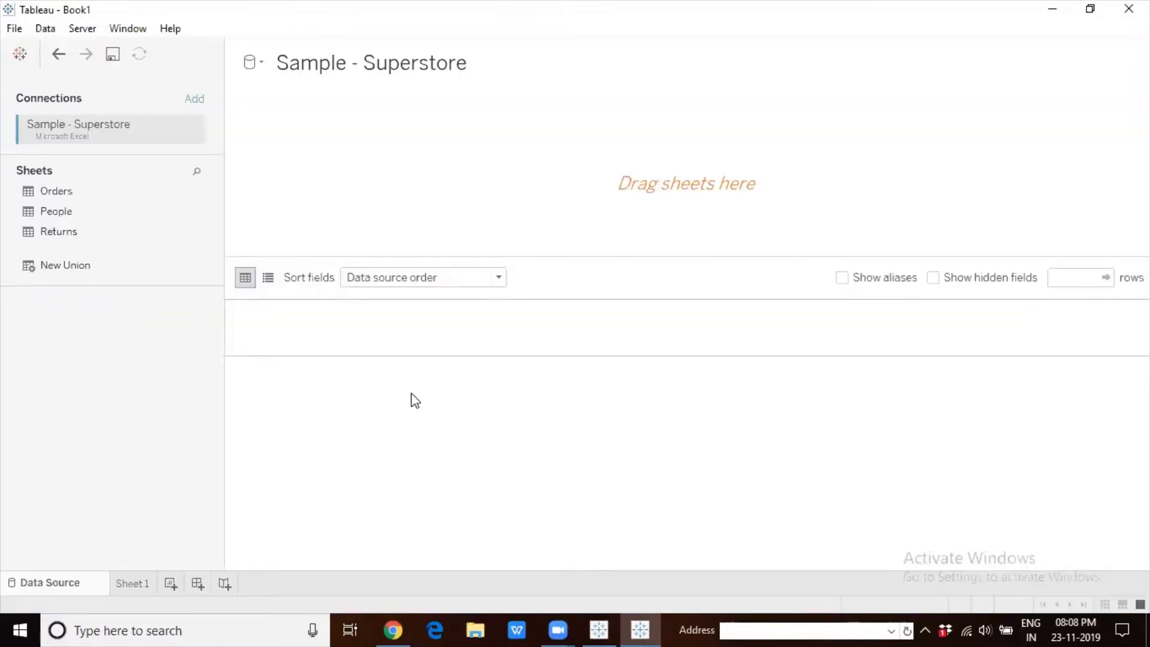
drag(352, 194, 352, 192)
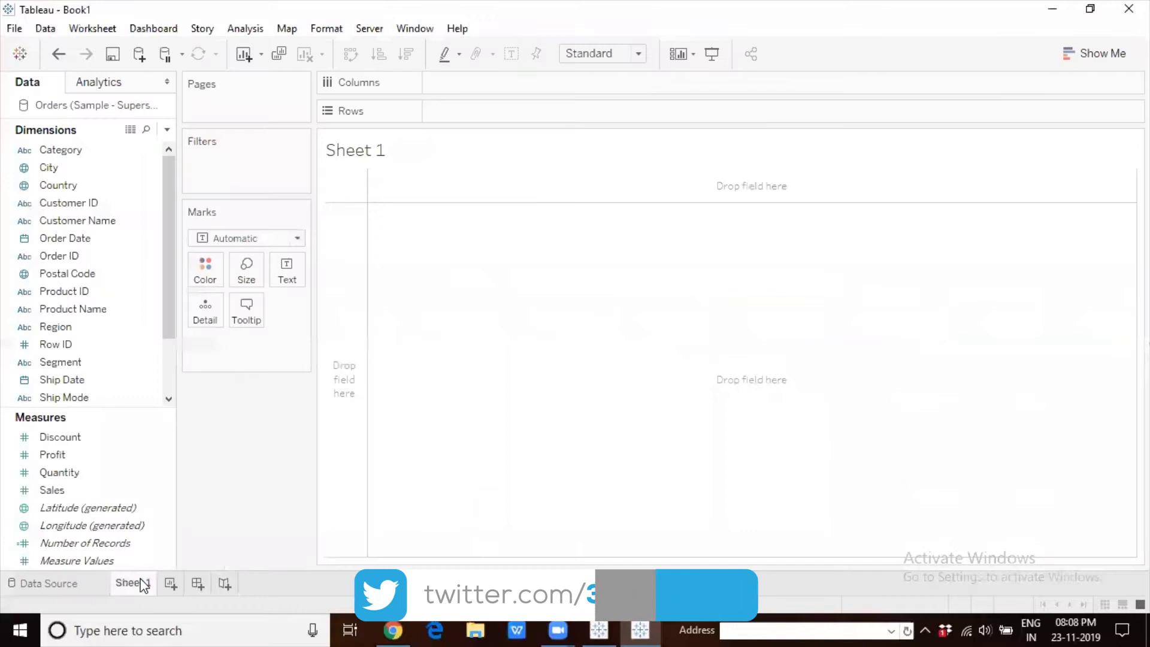
Step: Open the worksheet Sheet 1 and bring up Tableau's online help
click(140, 582)
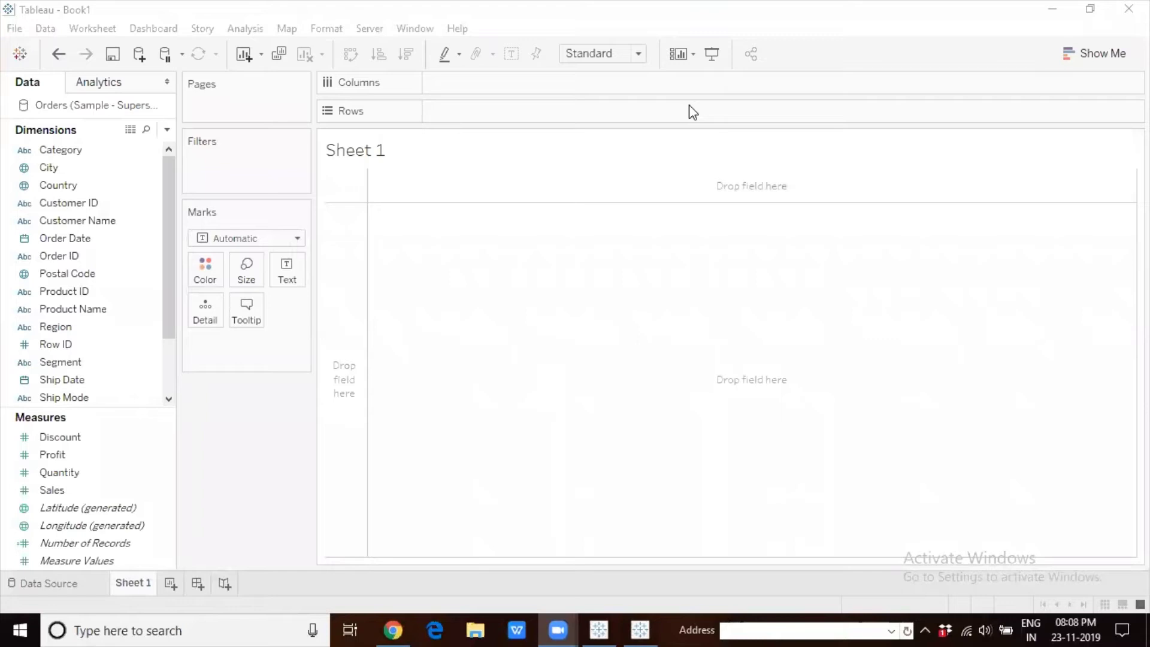
click(523, 259)
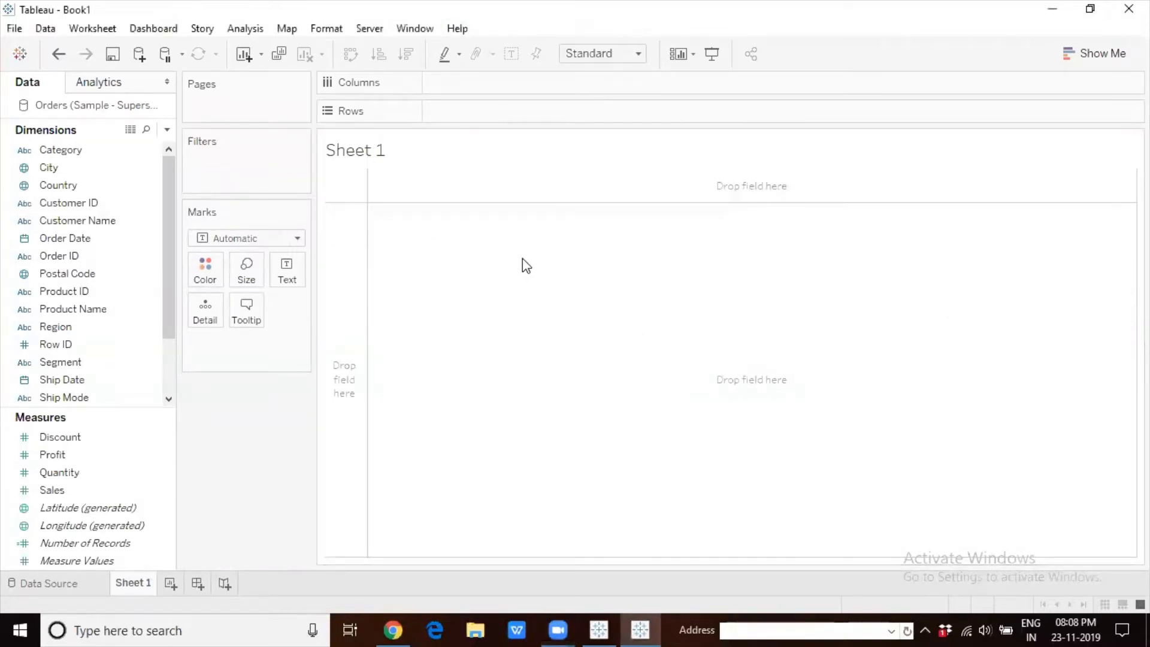
click(458, 28)
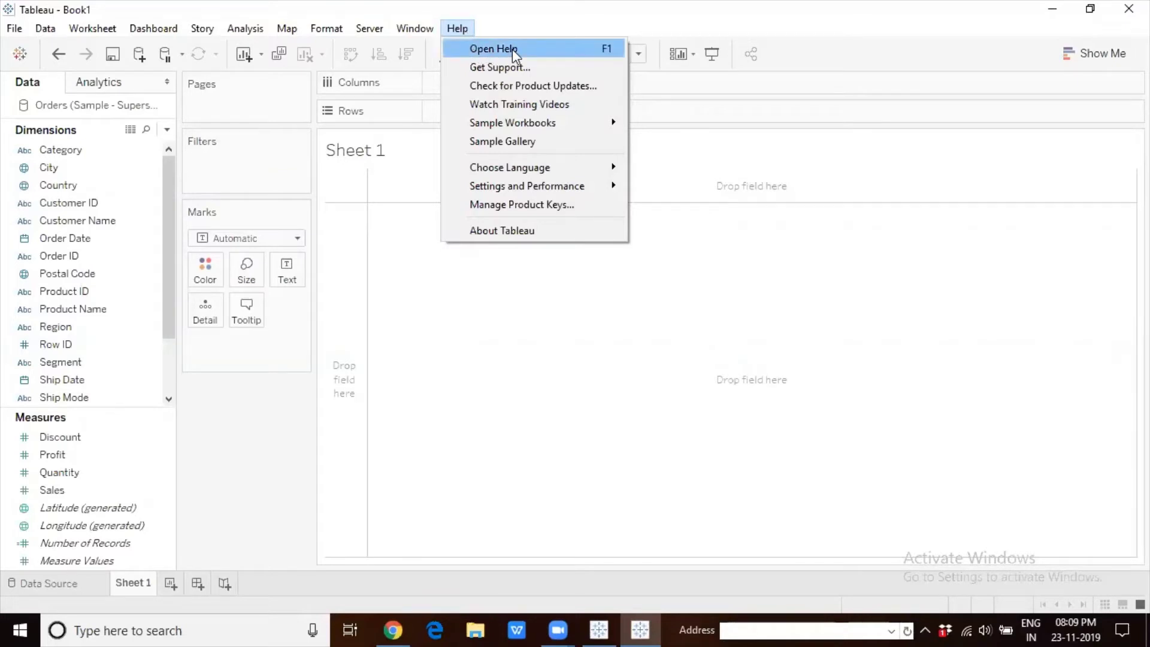
click(544, 53)
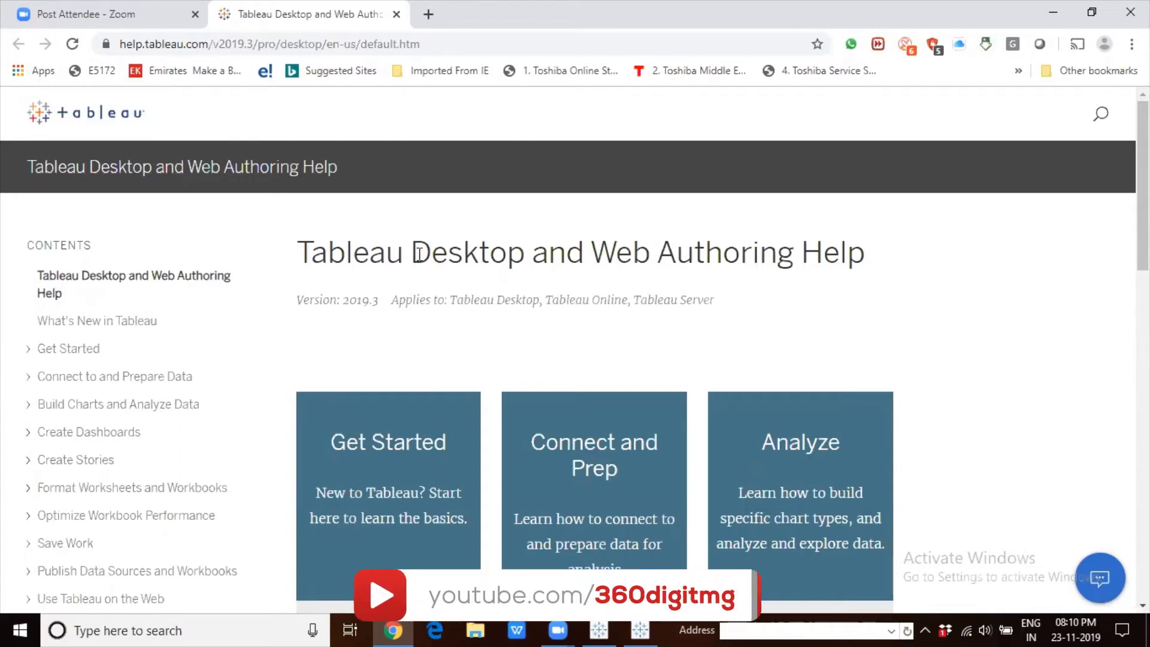
Step: Open the Get Started help article Build a Basic View to Explore Your Data and skim it to its end
click(68, 354)
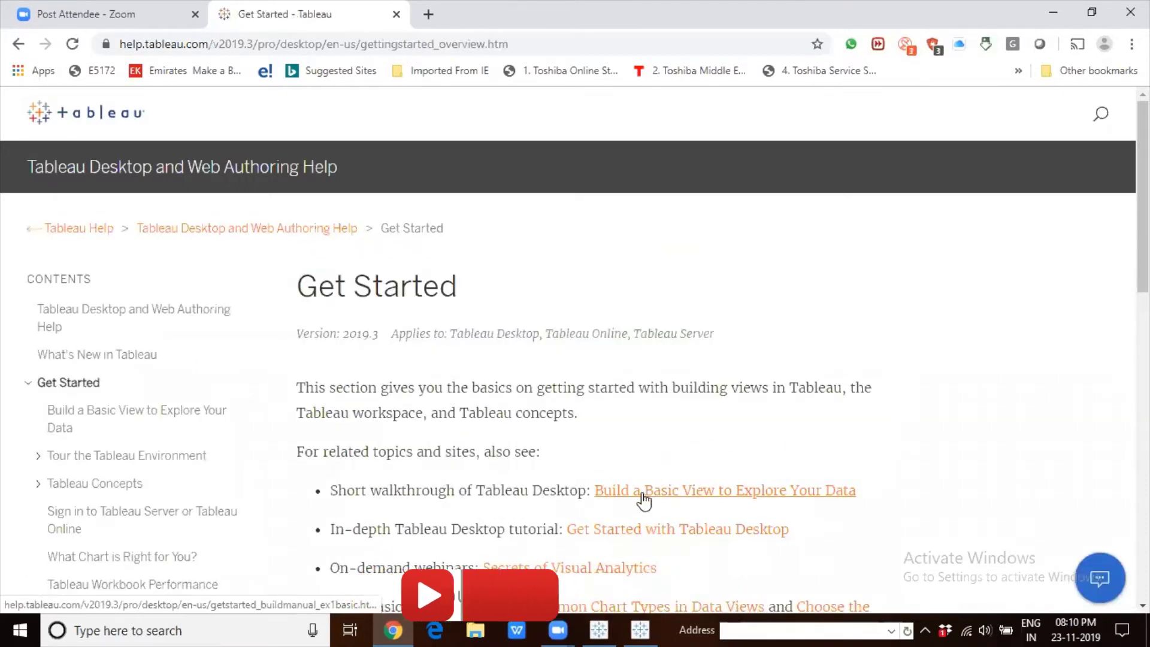
click(644, 499)
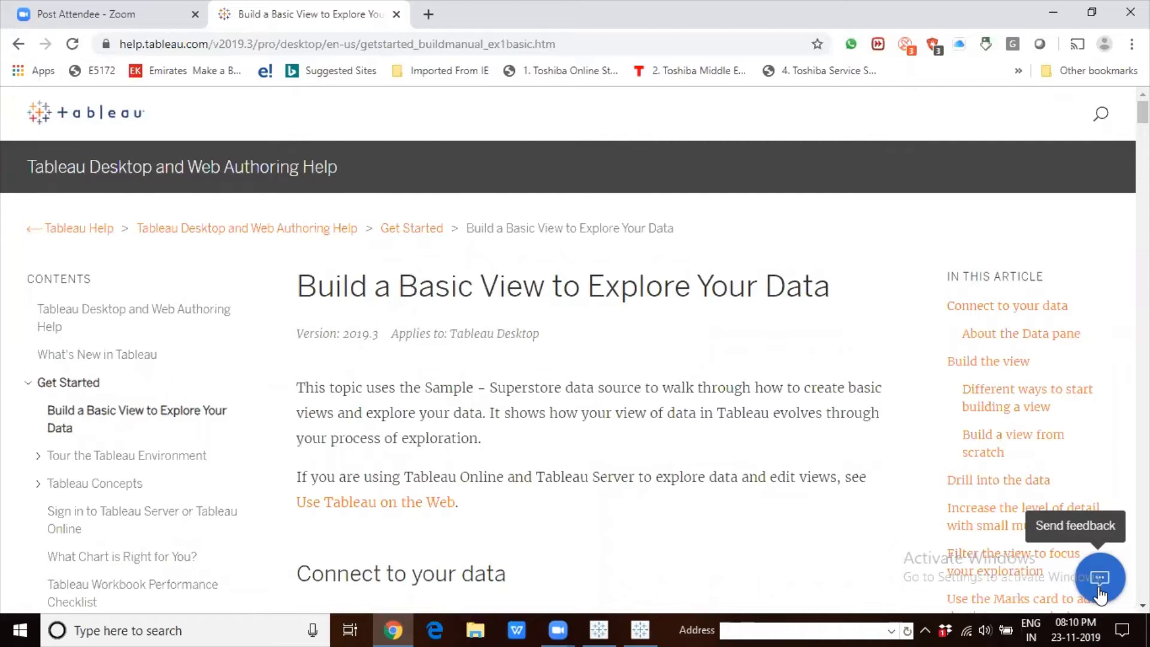
scroll(1099, 593, down, 15)
scroll(1100, 584, down, 10)
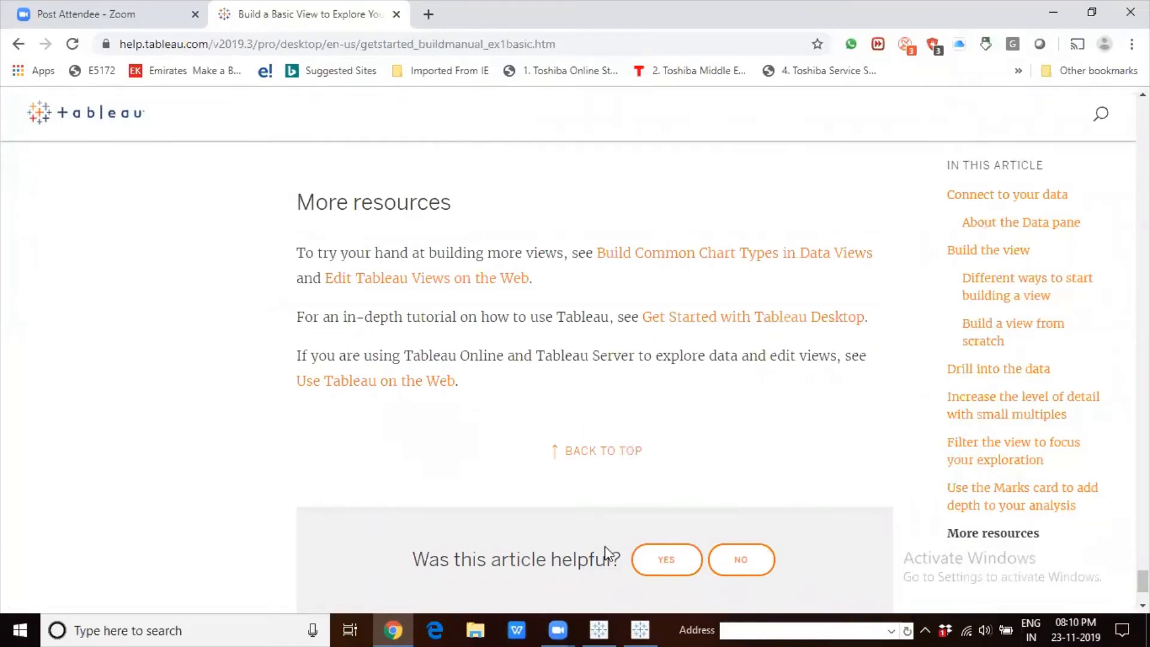
Step: Try the Yes and No answers in the article's helpfulness form, leave it on Yes unsent, and switch back to Tableau's Book1
click(660, 570)
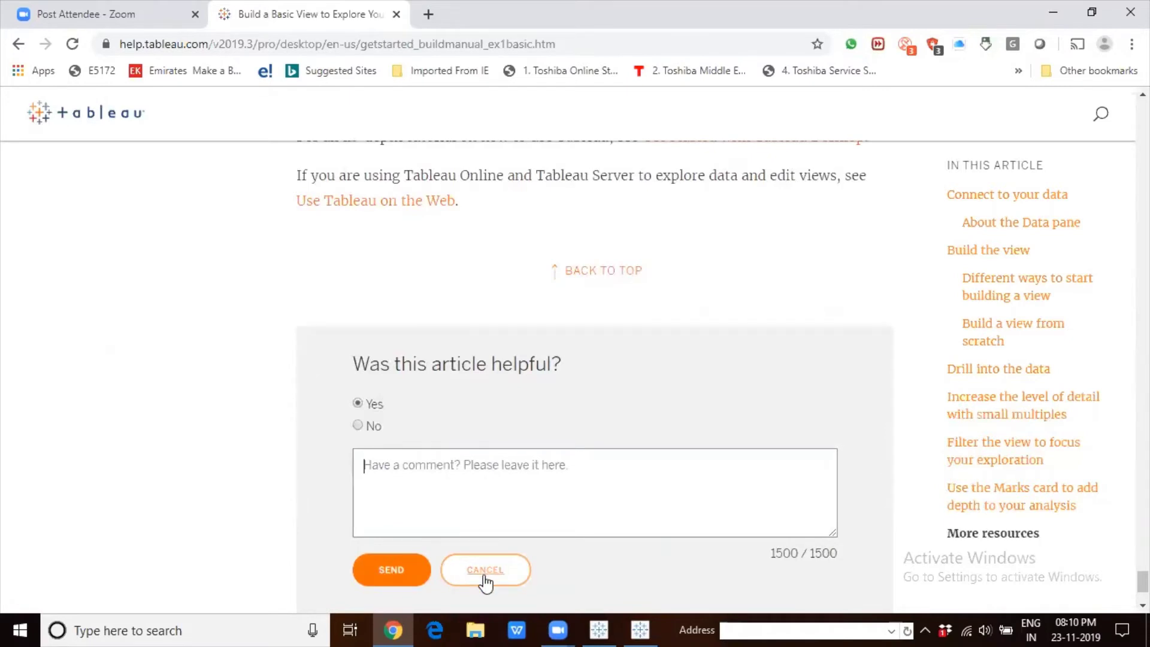
click(358, 426)
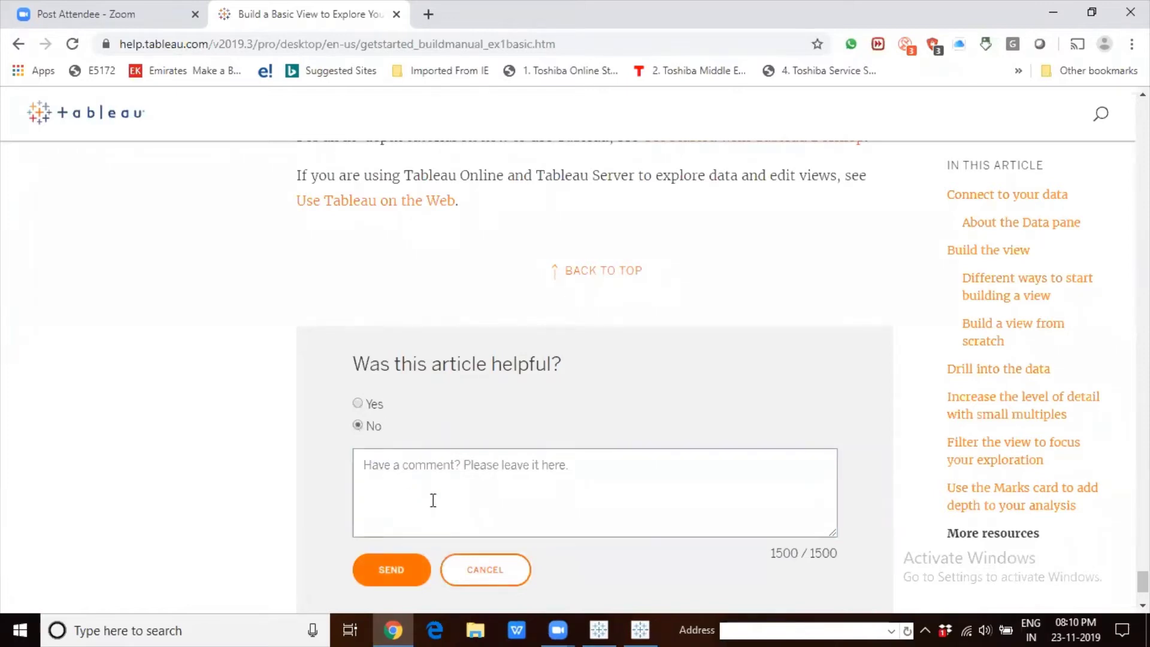
click(357, 404)
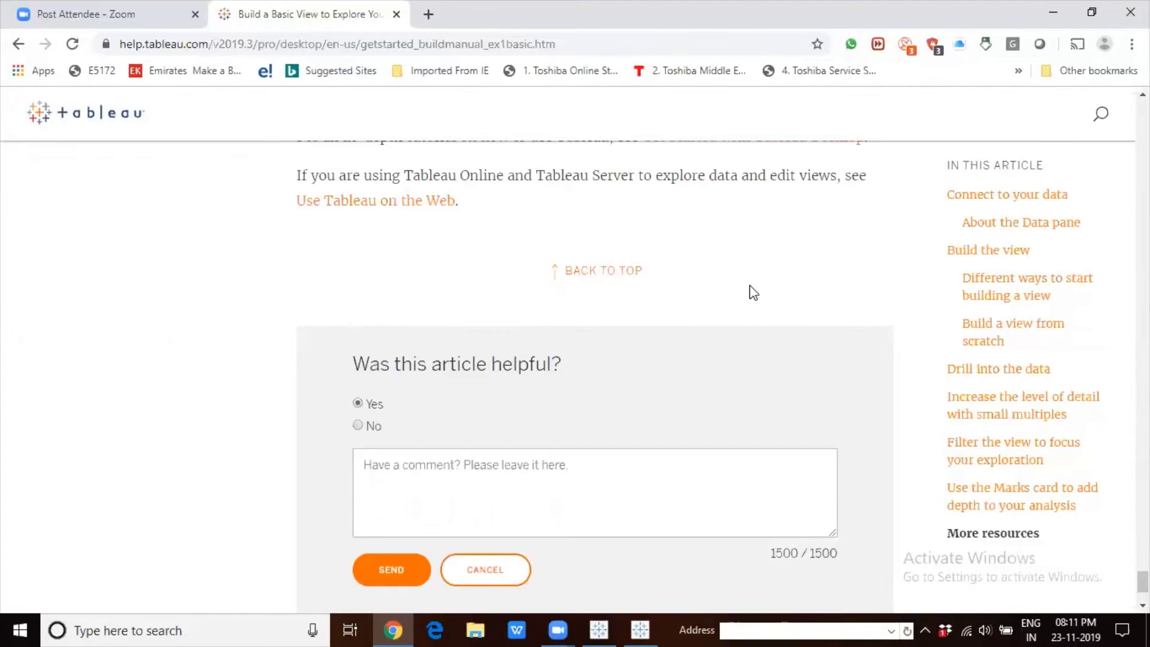
click(610, 623)
click(640, 628)
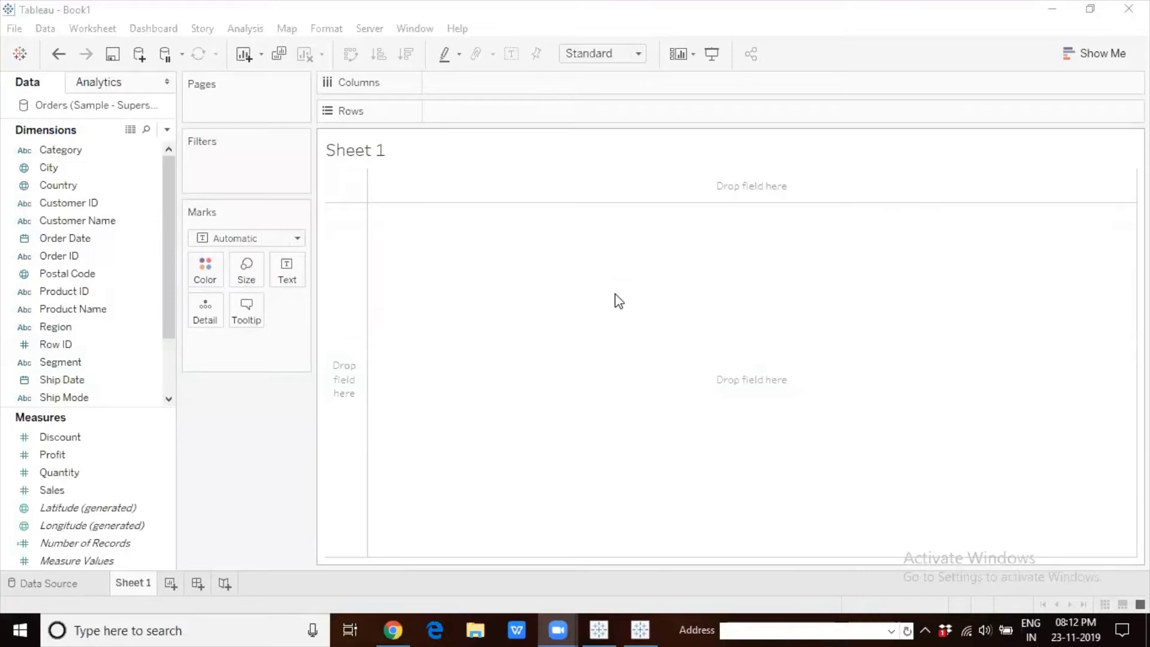
Step: Open the packaged workbook Boston BLUEbikes_v2019.3.twbx from the Downloads folder and maximize its window
click(475, 628)
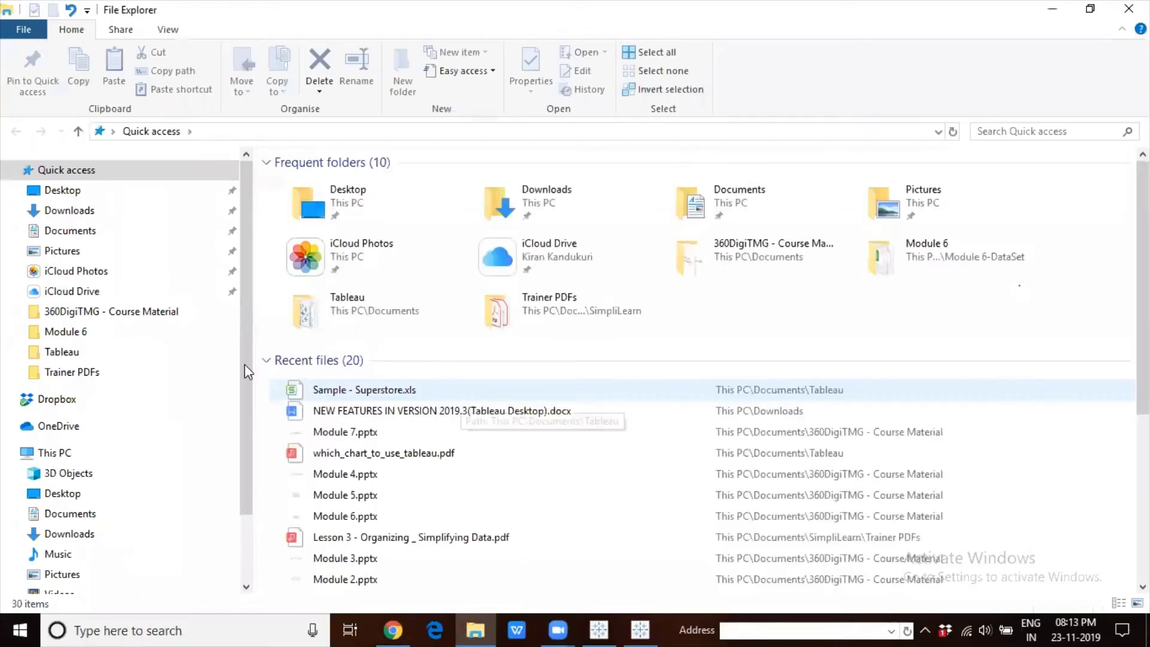
click(77, 214)
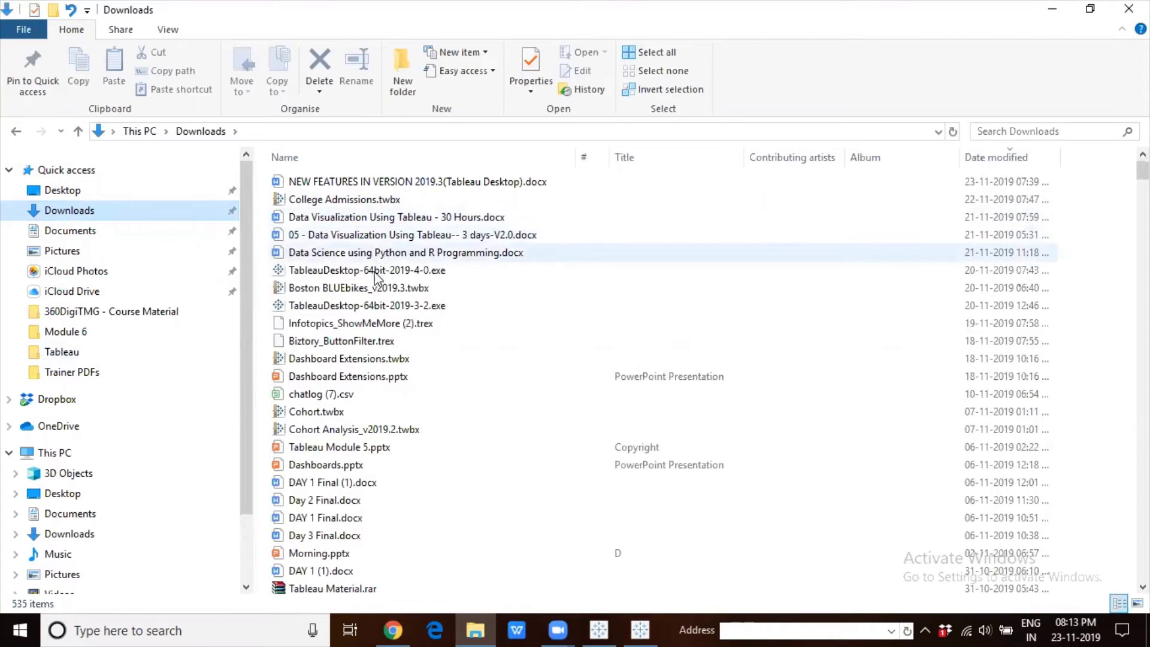
click(370, 289)
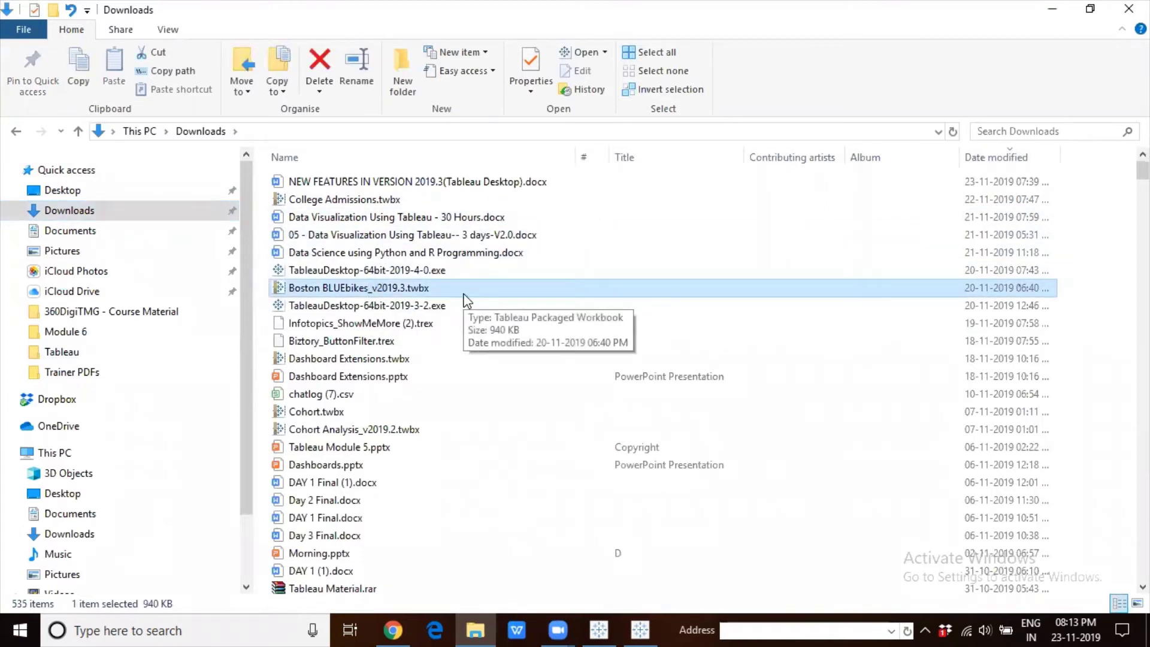
double_click(385, 286)
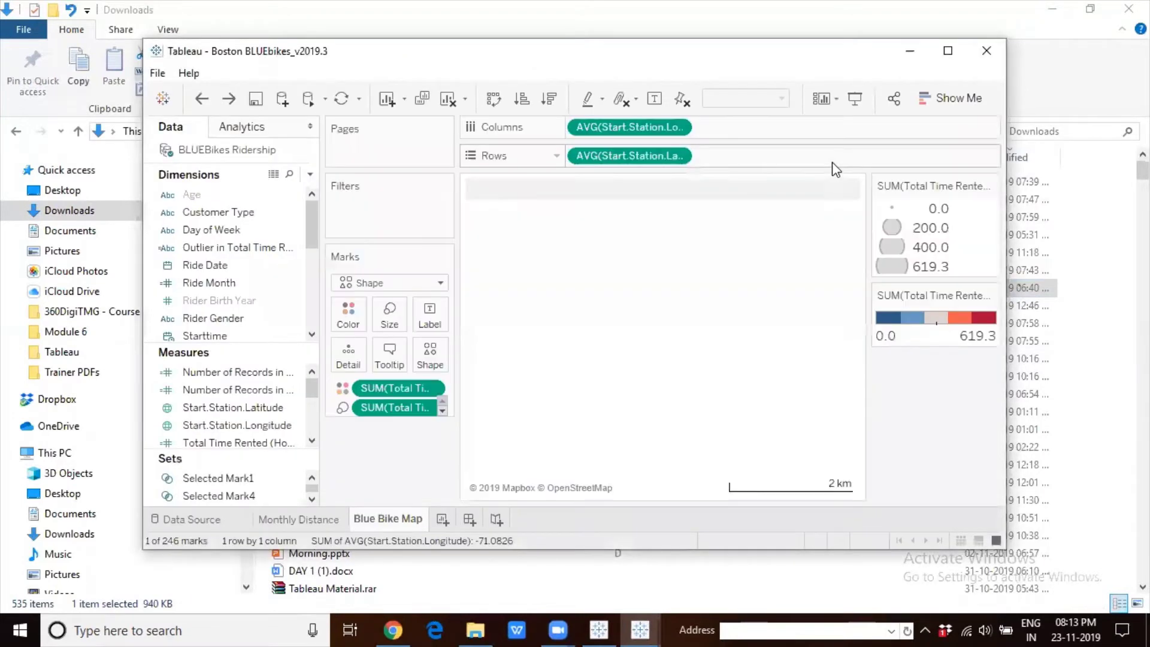
click(947, 52)
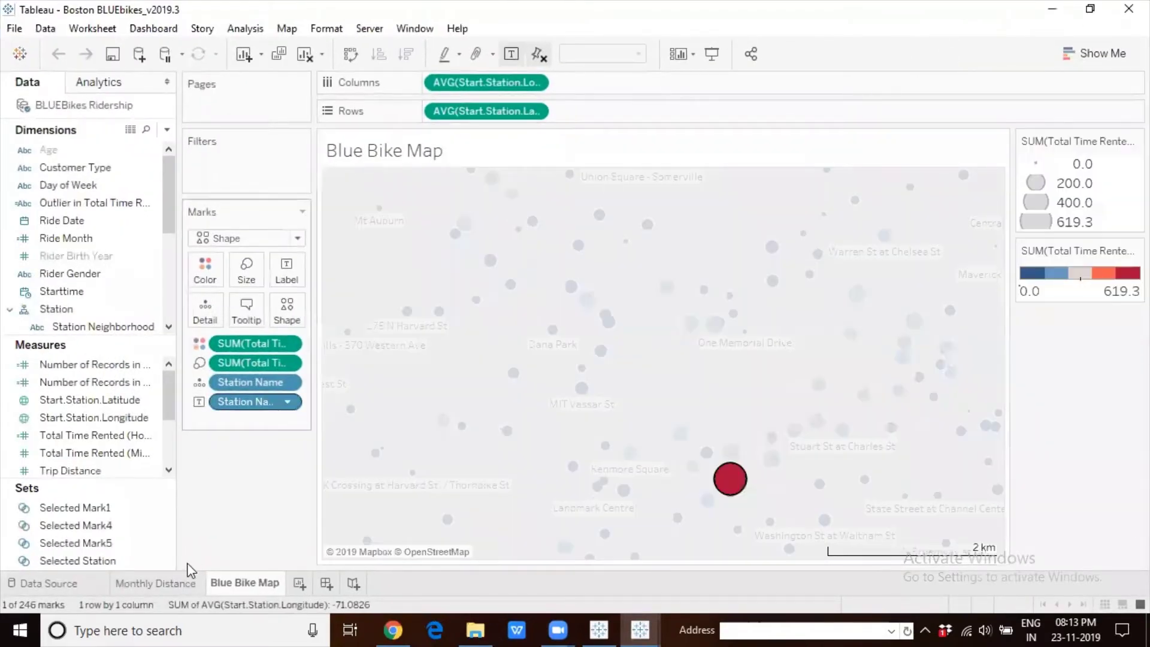
Step: Open the Monthly Distance worksheet and examine the trip distance of the individual month bars
click(172, 584)
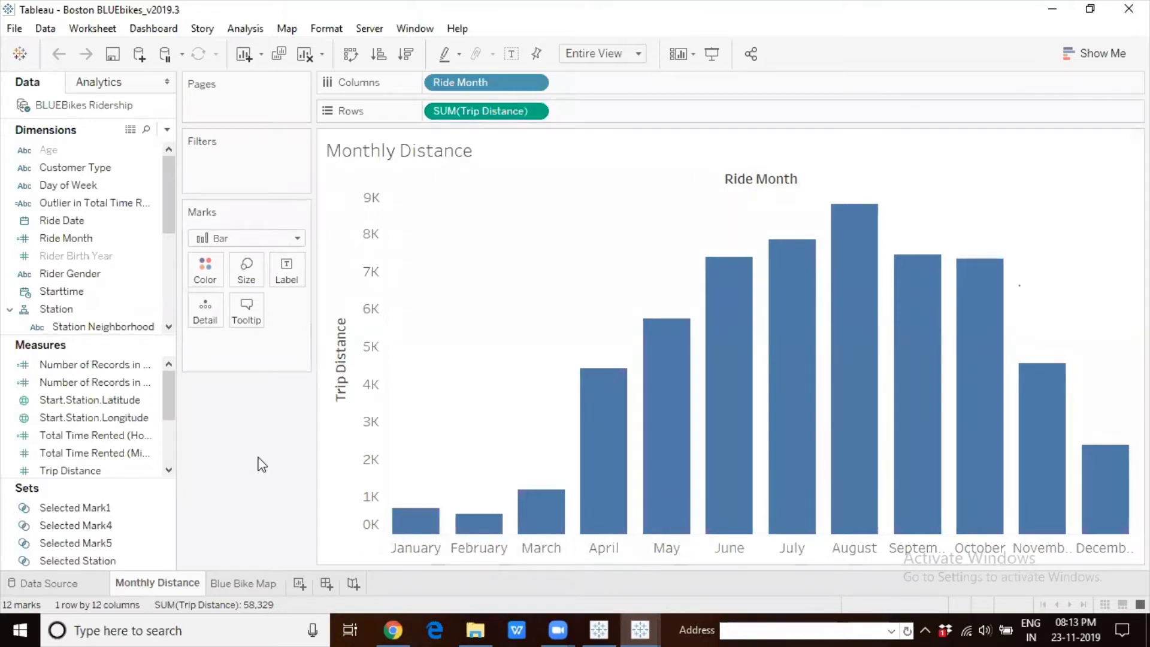
click(84, 470)
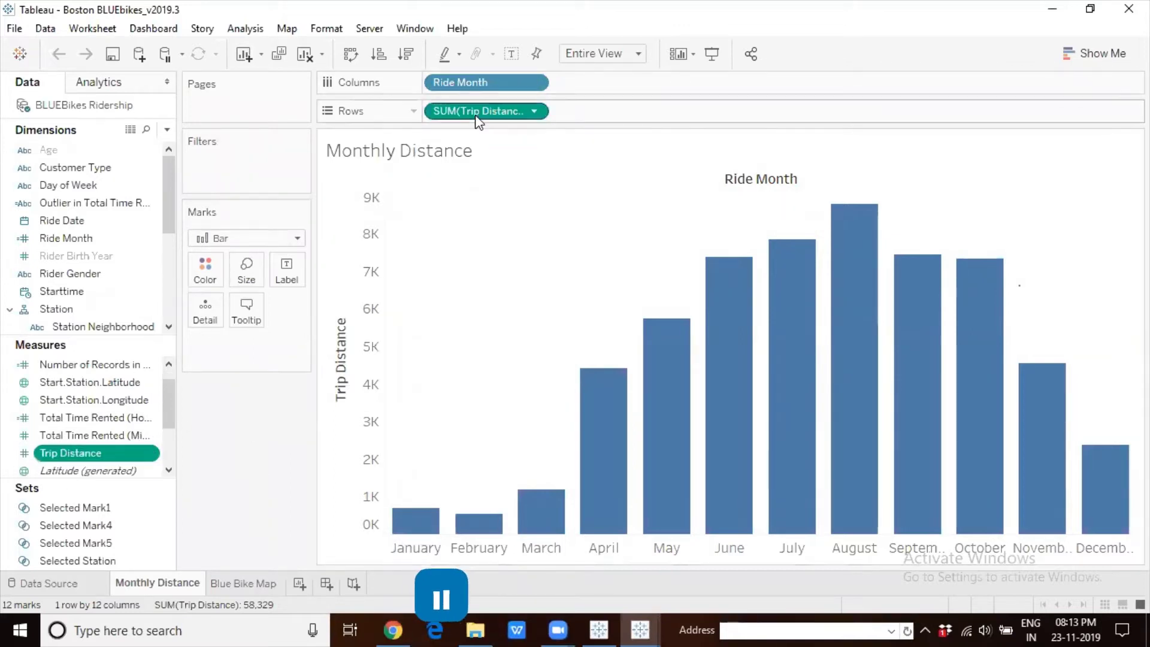
click(416, 548)
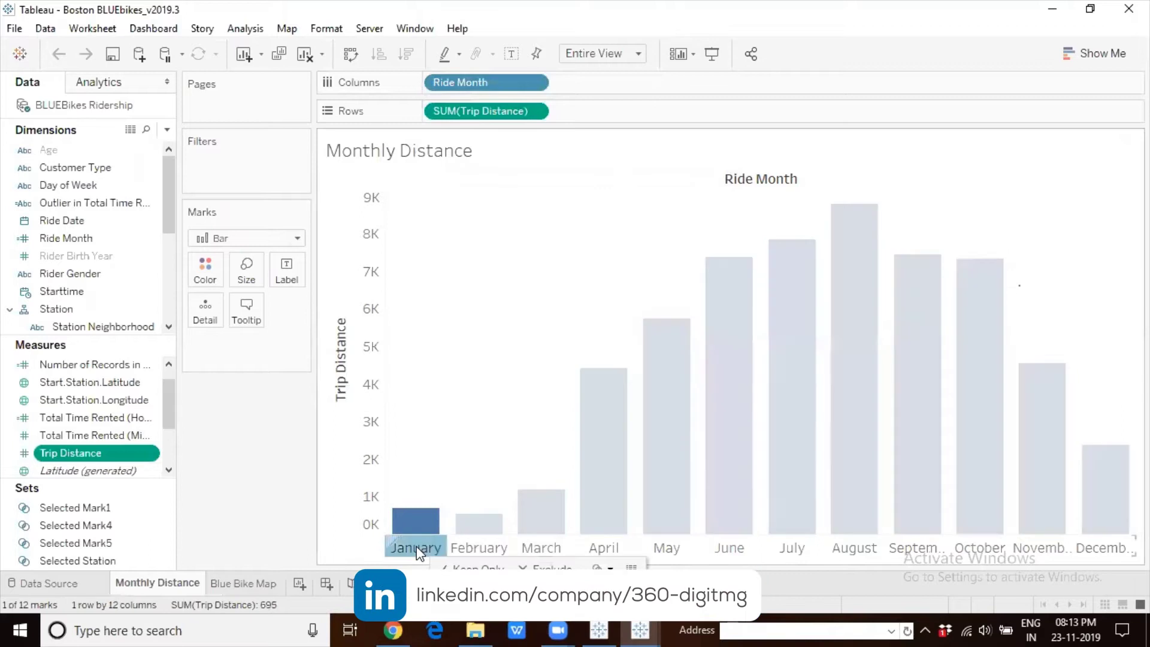
click(449, 318)
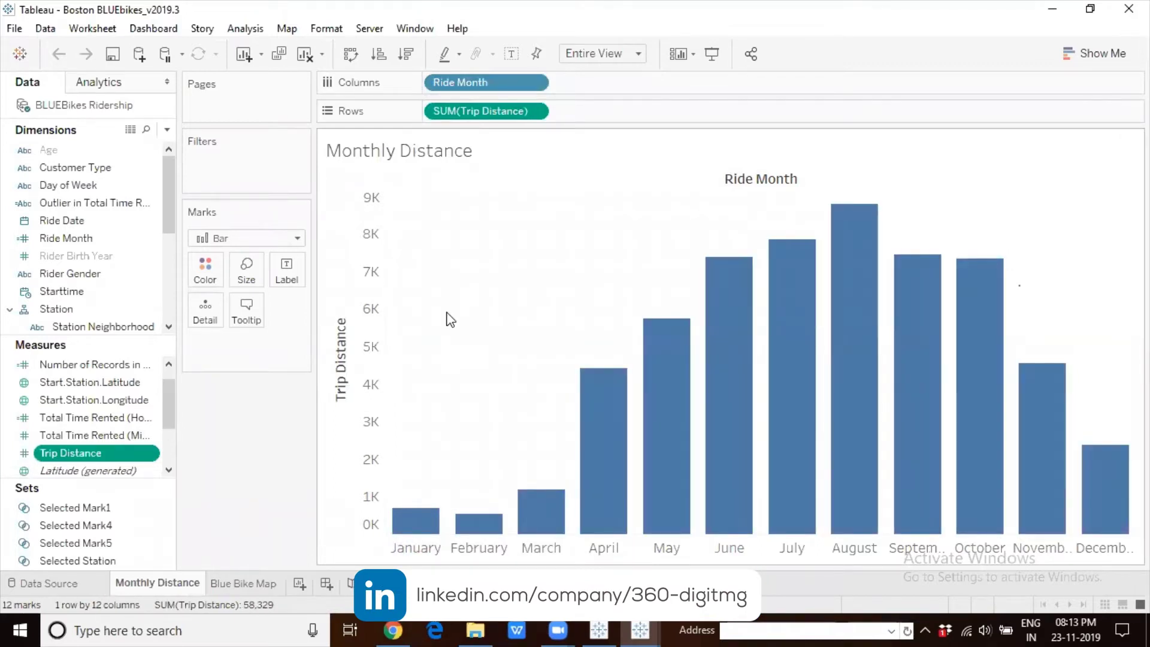
mouse_move(418, 527)
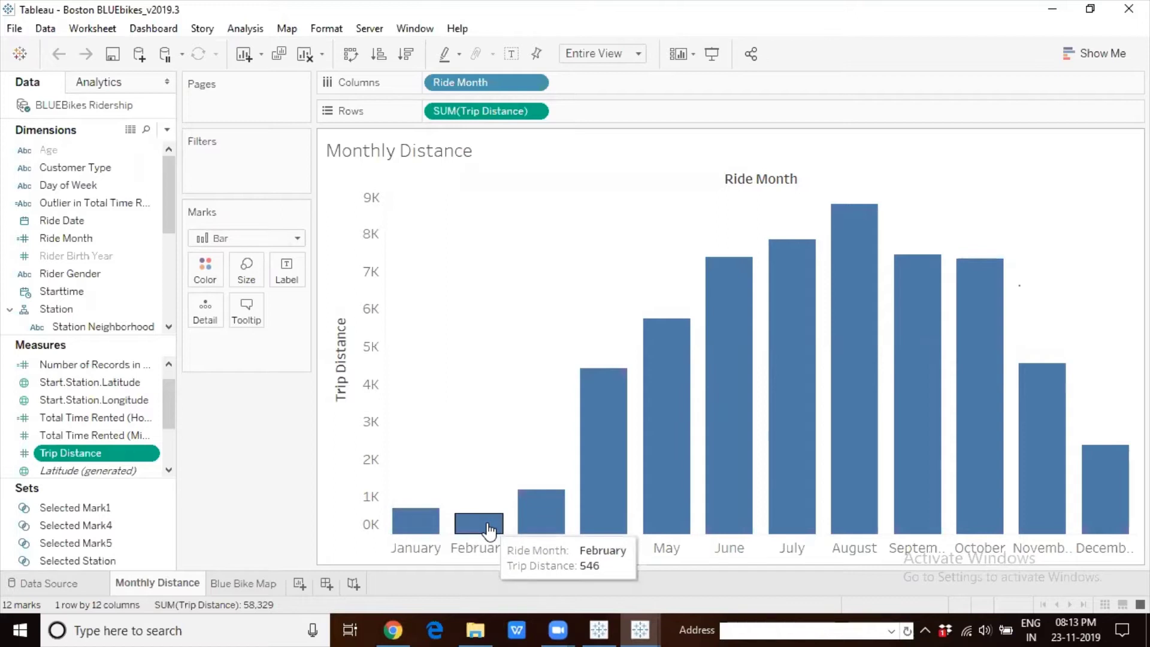
mouse_move(567, 520)
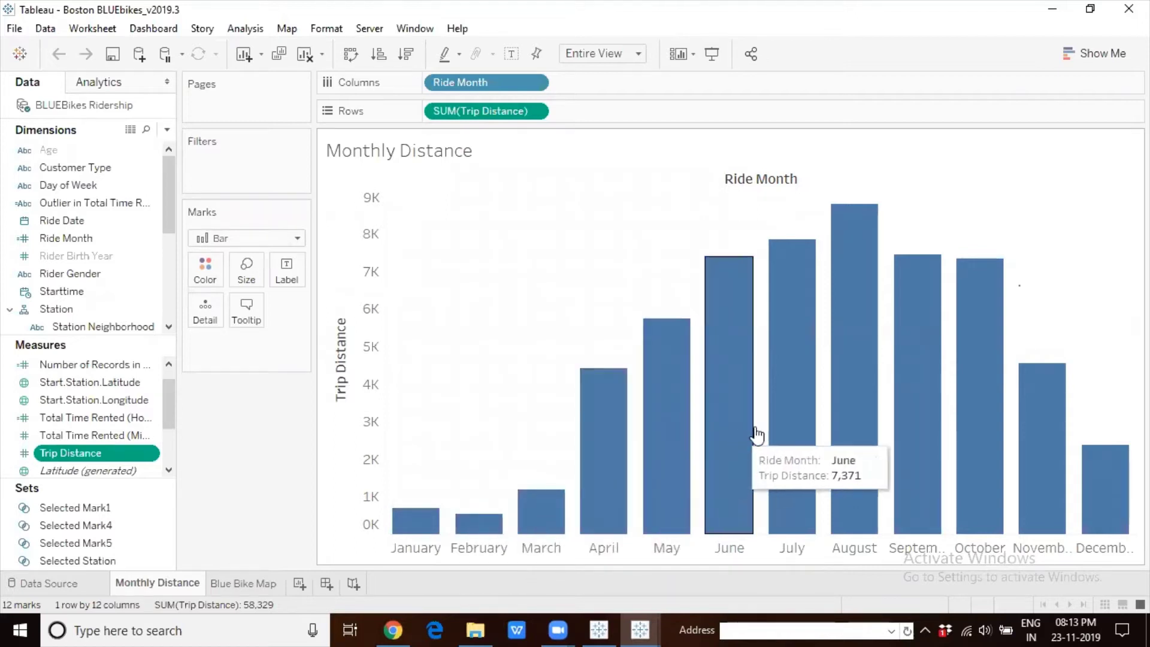
mouse_move(845, 416)
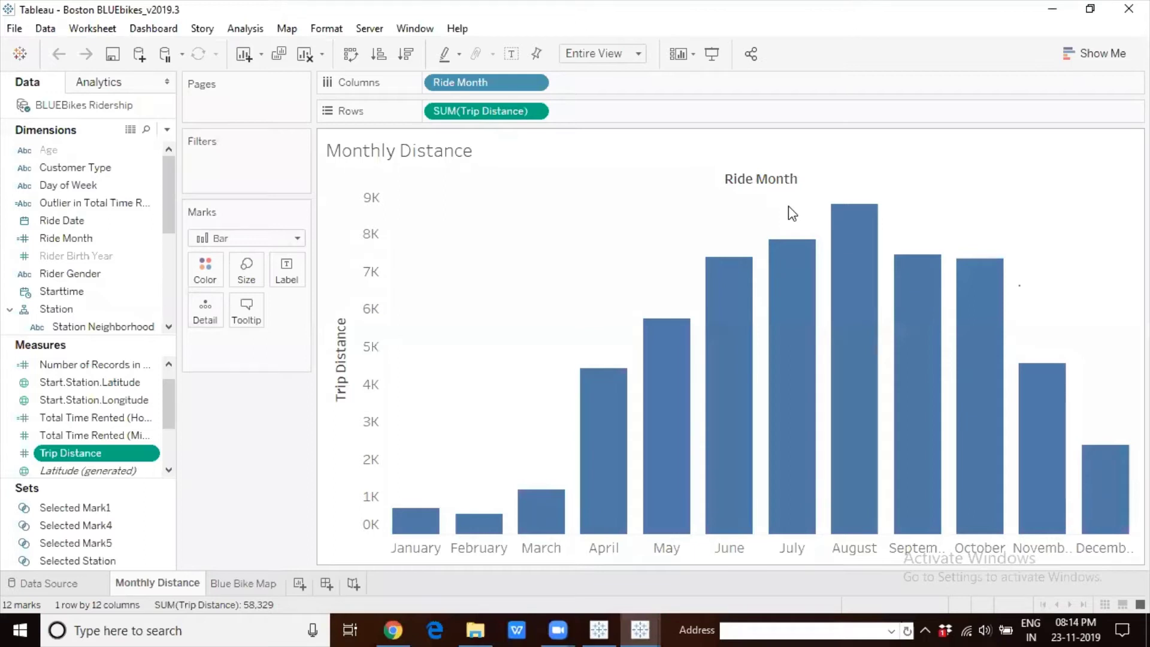
mouse_move(860, 226)
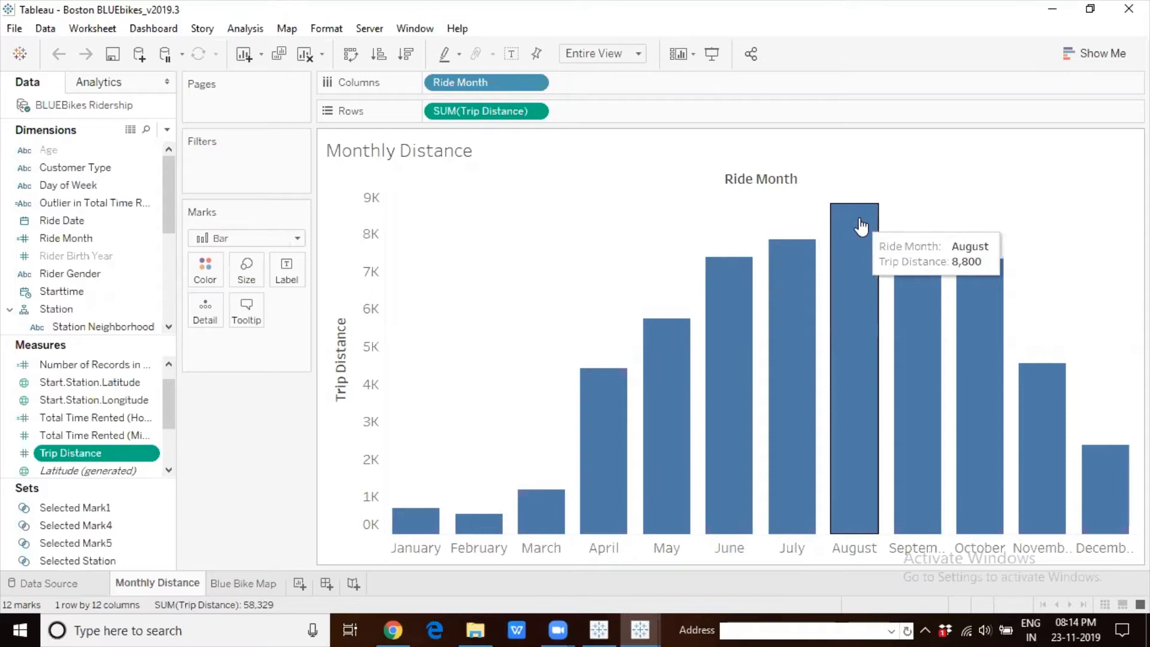
Step: Run Explain Data on the August bar of the Monthly Distance chart
click(849, 224)
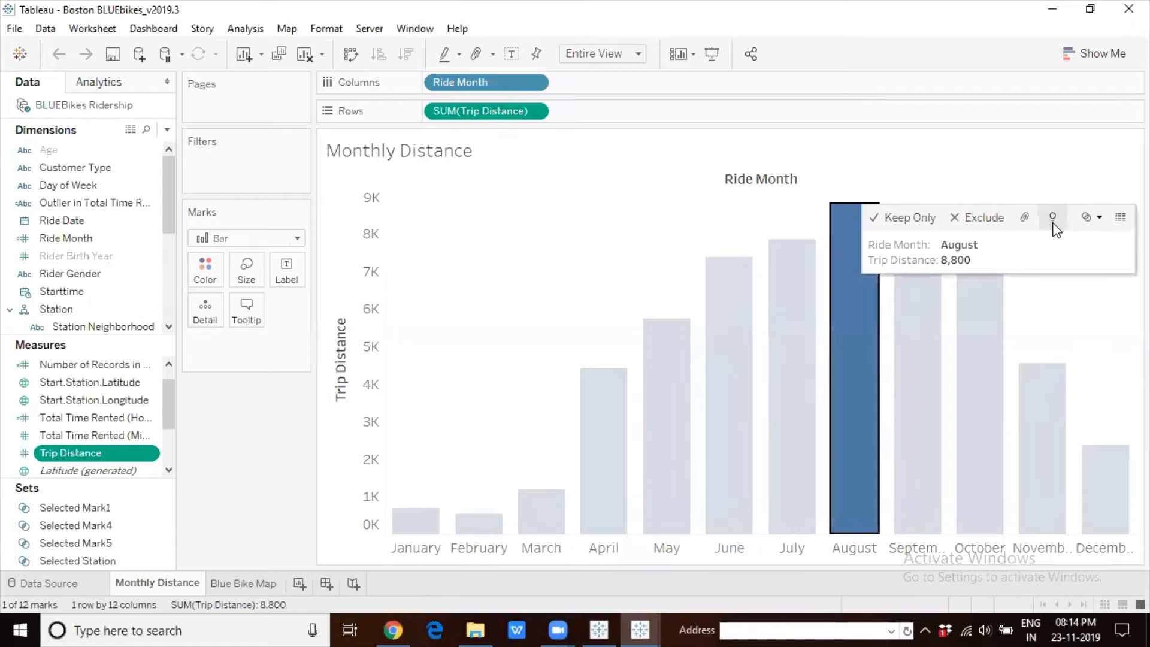
mouse_move(851, 229)
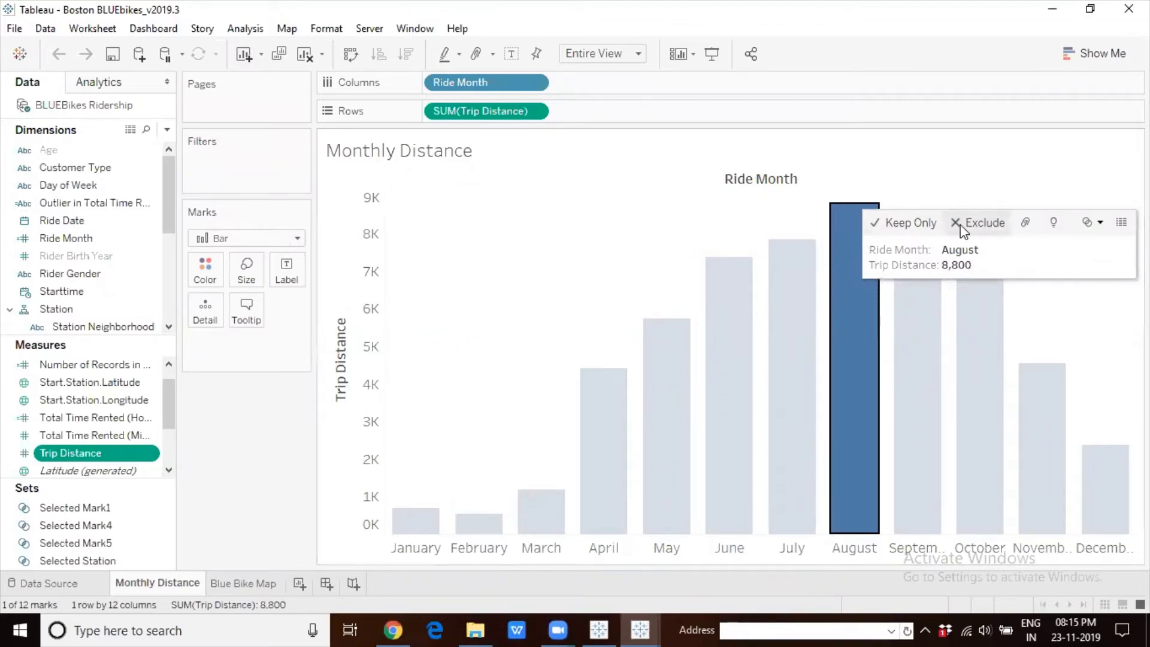
click(1058, 224)
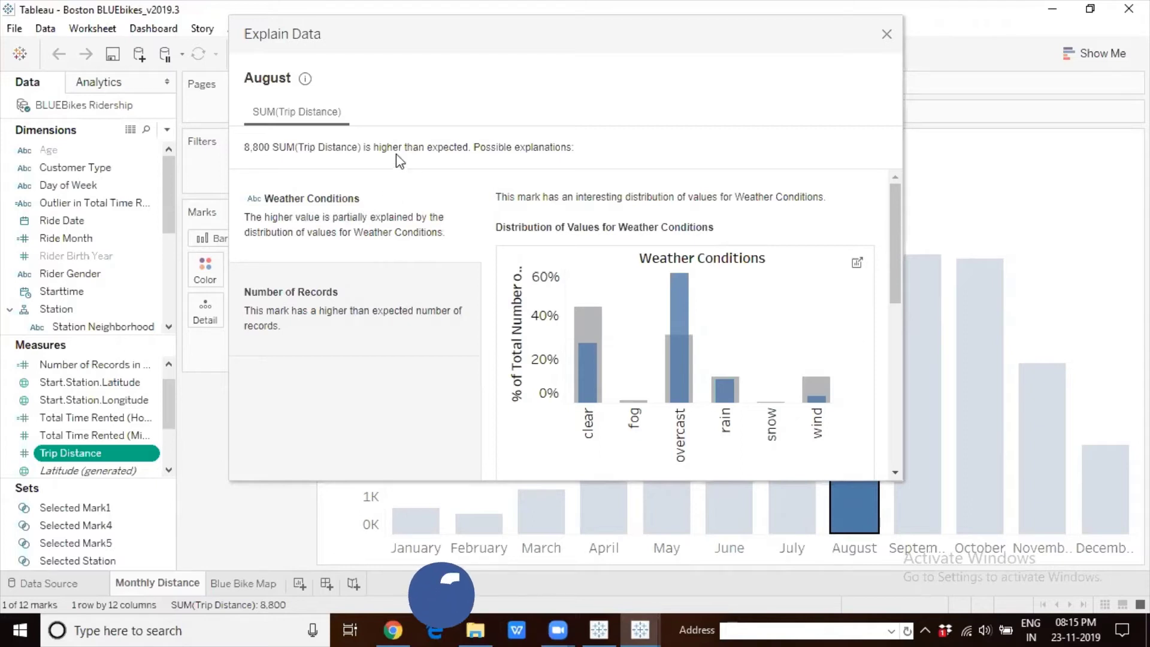
mouse_move(371, 152)
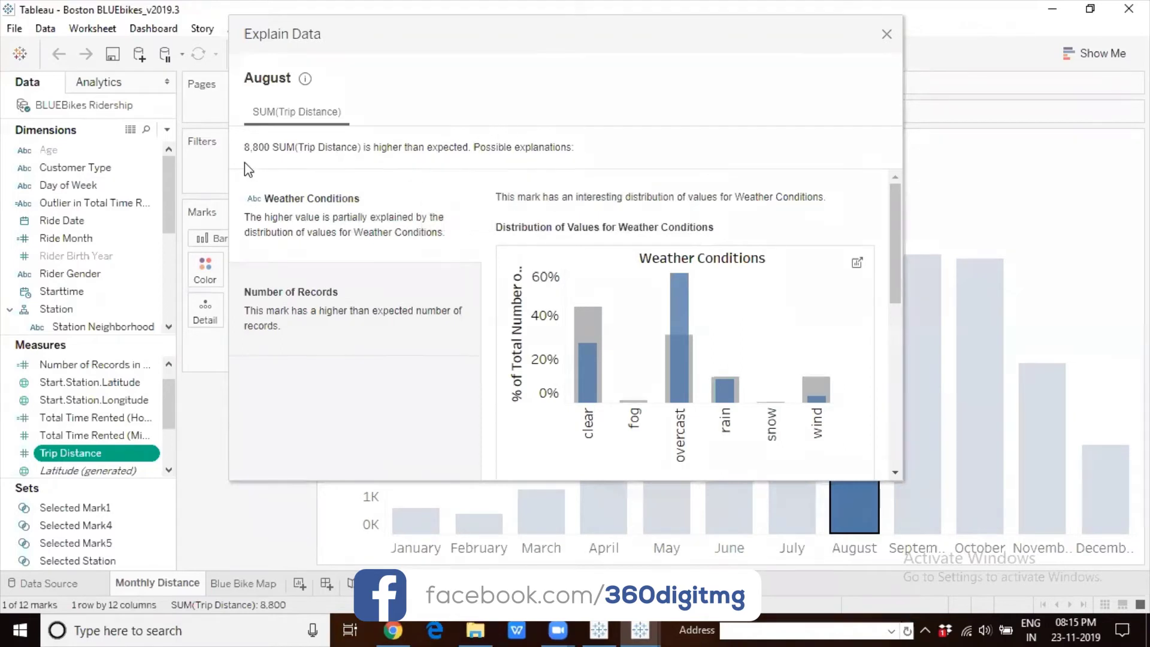
mouse_move(246, 150)
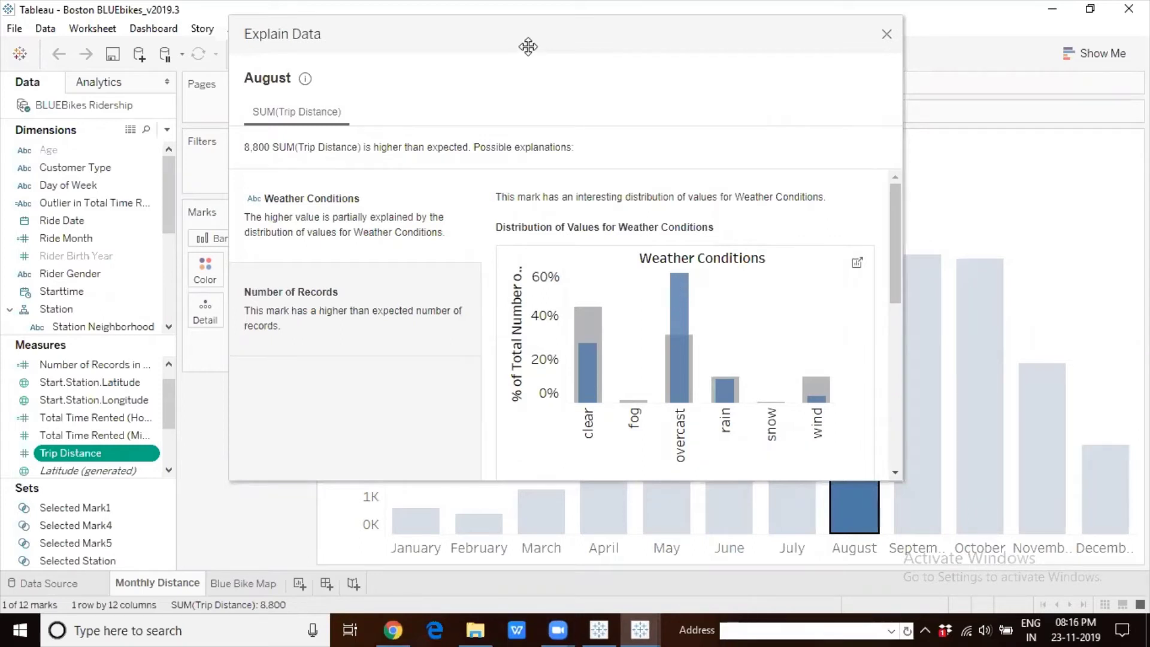
Step: Move the Explain Data window off the August bar and review the Weather Conditions explanation against the chart
drag(524, 37, 443, 34)
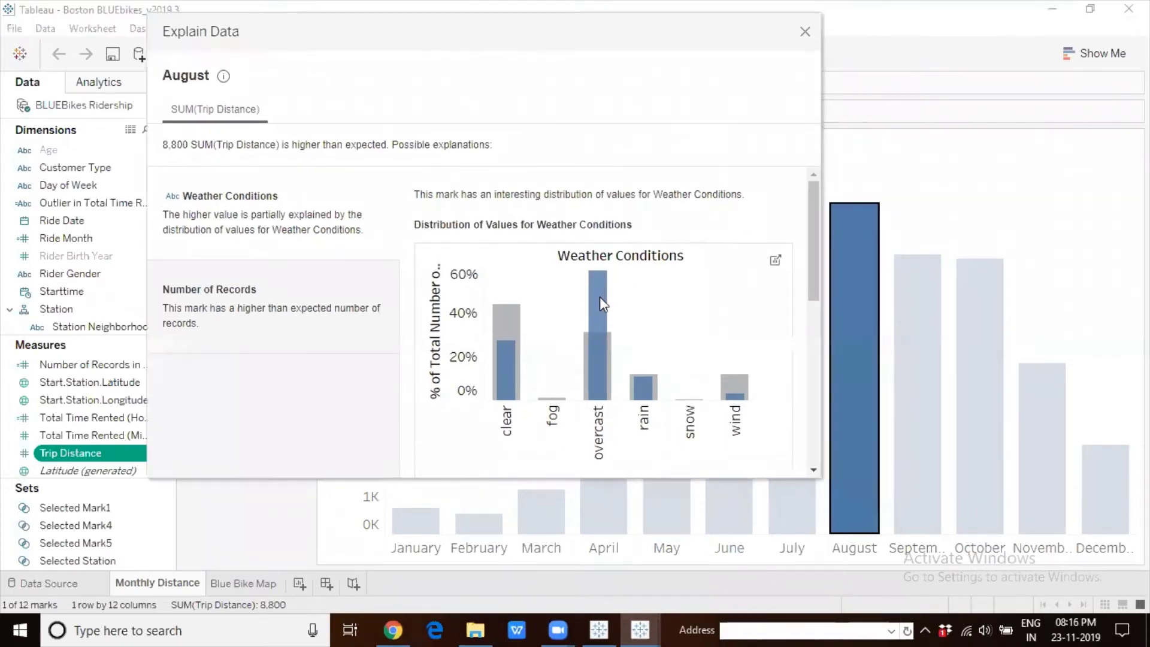
mouse_move(855, 221)
drag(546, 34, 455, 34)
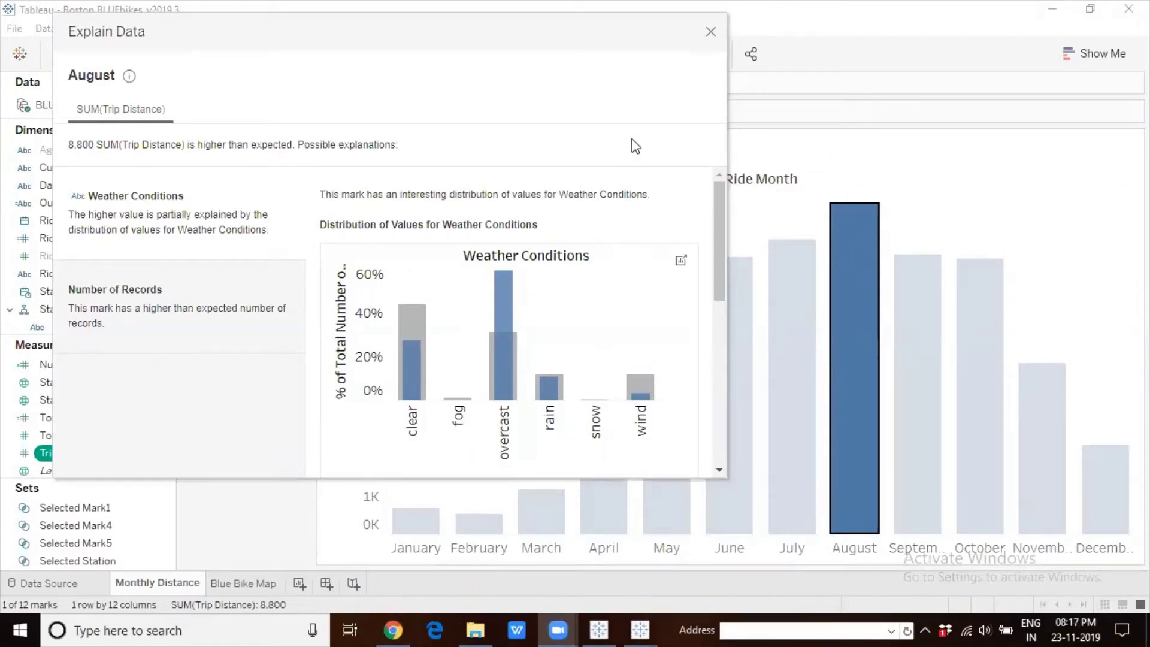
mouse_move(719, 213)
mouse_down()
mouse_move(719, 306)
mouse_move(716, 202)
mouse_up()
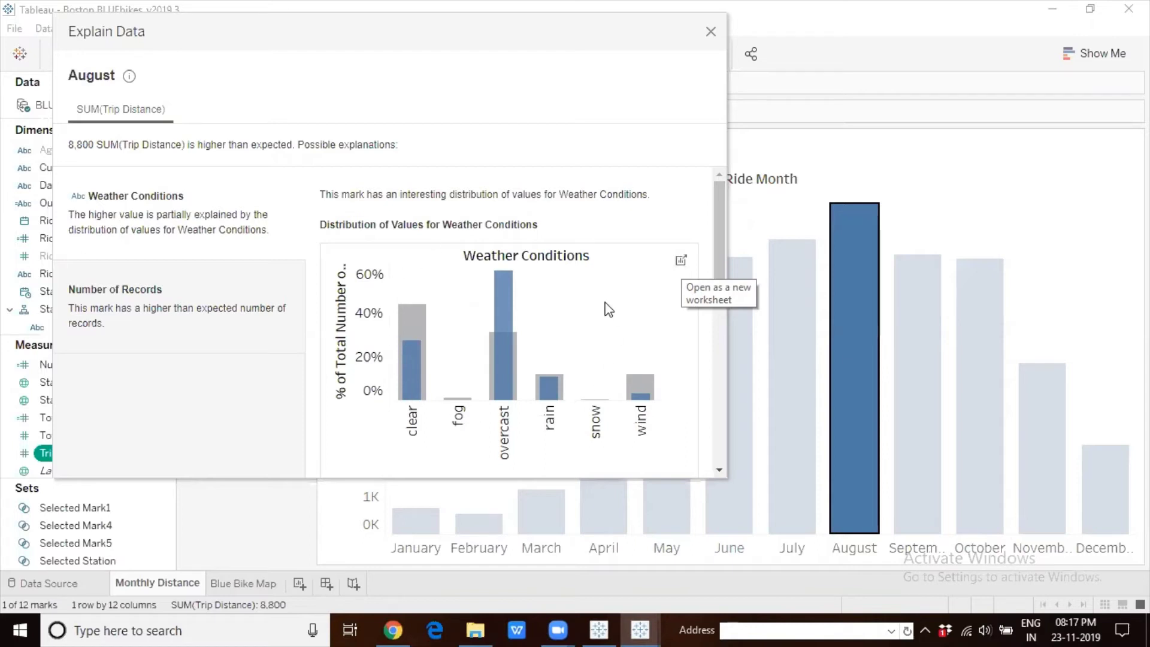
Step: Open the Weather Conditions distribution explanation as a new worksheet and widen its Measure Names legend
click(681, 262)
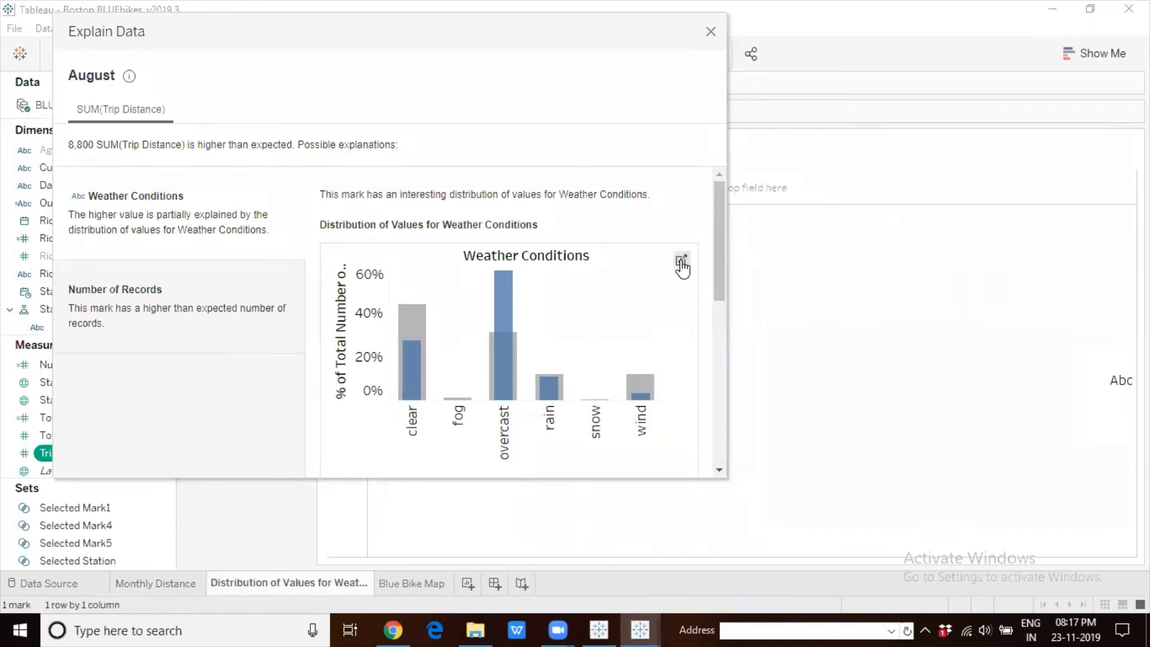
click(710, 33)
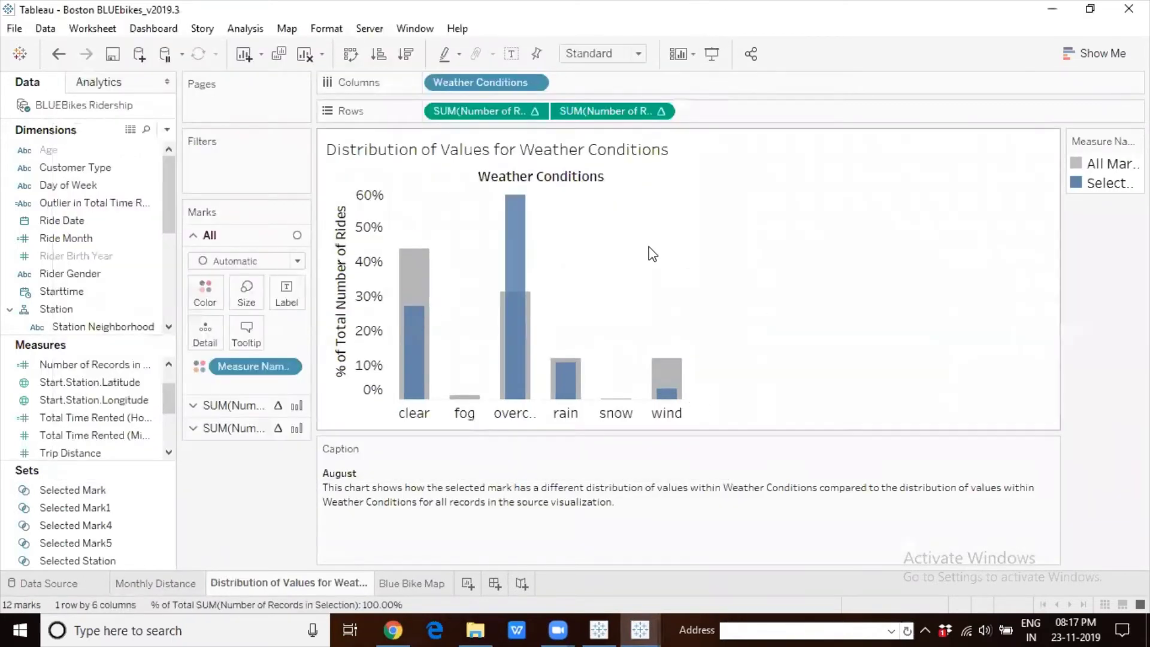
mouse_move(515, 238)
drag(1054, 218, 952, 228)
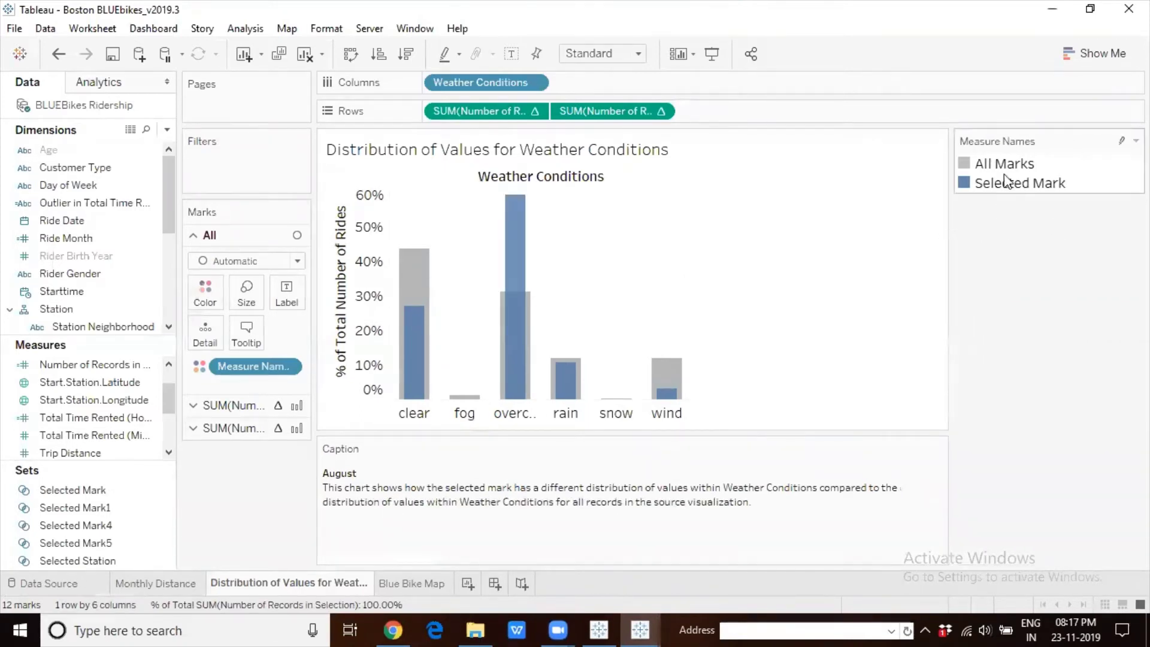
Step: Turn on highlighting for the Measure Names legend and examine the overcast bar's Selected Mark share in the Weather Conditions chart
click(1121, 141)
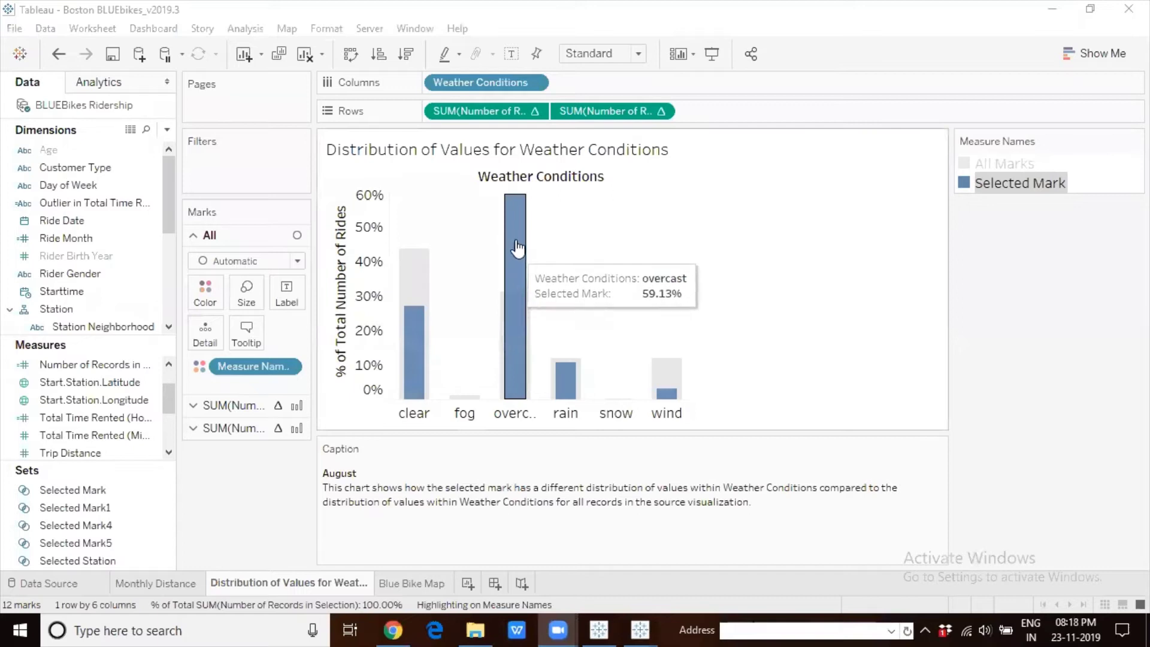
click(608, 302)
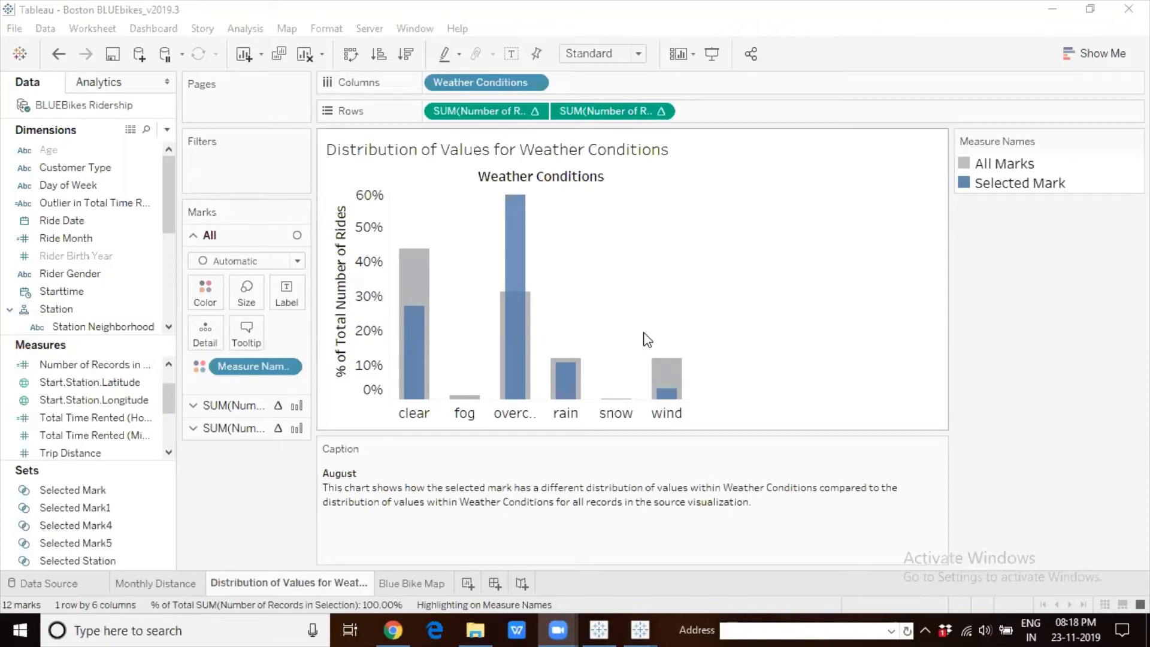
mouse_move(506, 258)
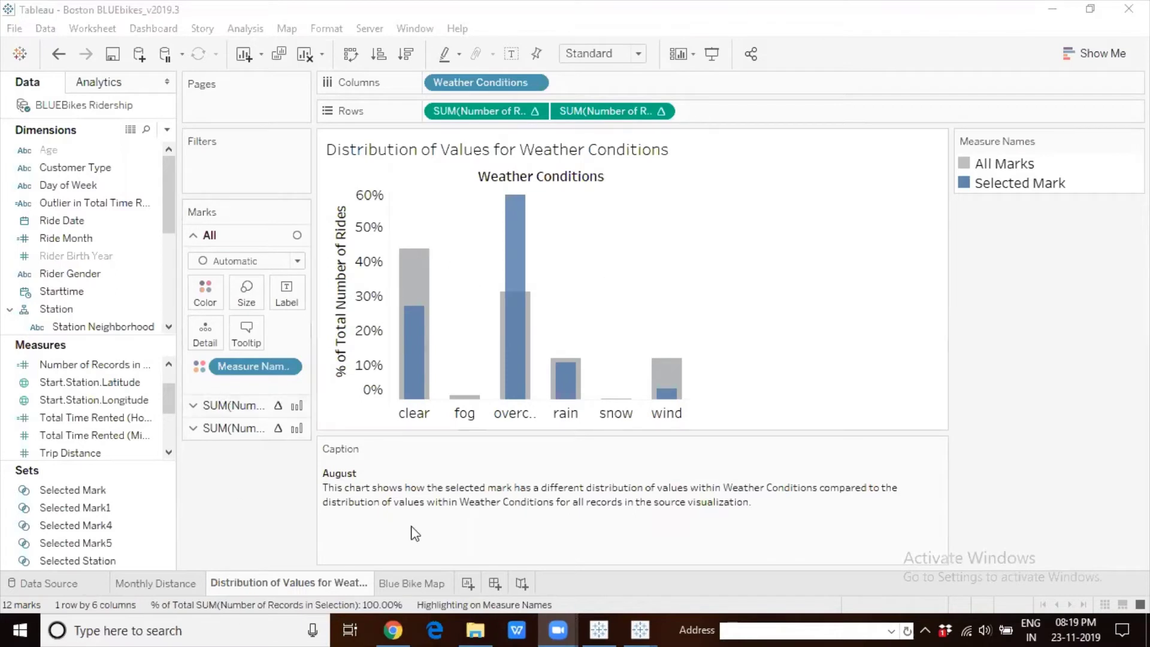
Step: Switch from the Boston BLUEbikes workbook to Sheet 1 of the Book1 workbook connected to the Superstore orders
click(604, 627)
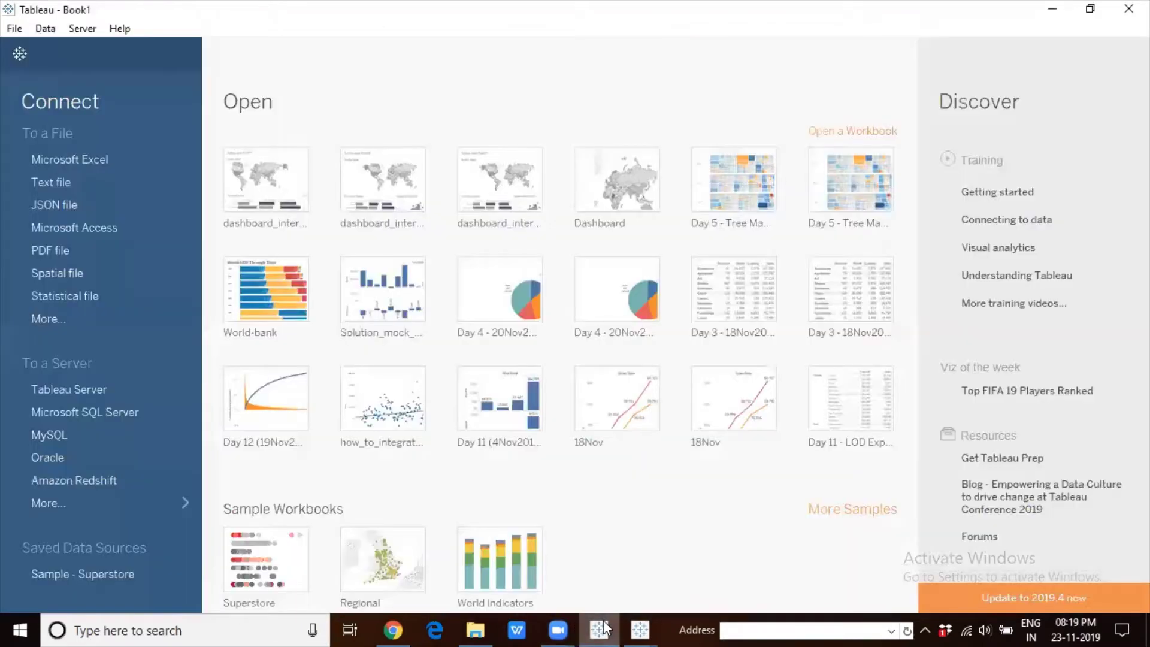
mouse_move(644, 627)
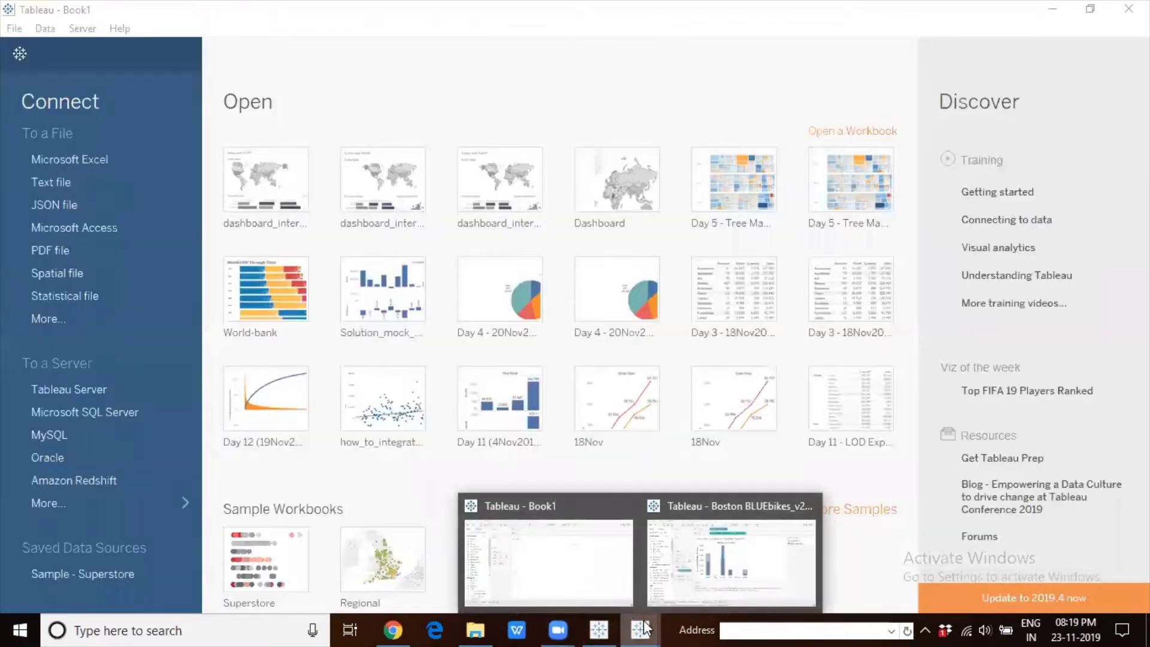
click(583, 556)
click(97, 458)
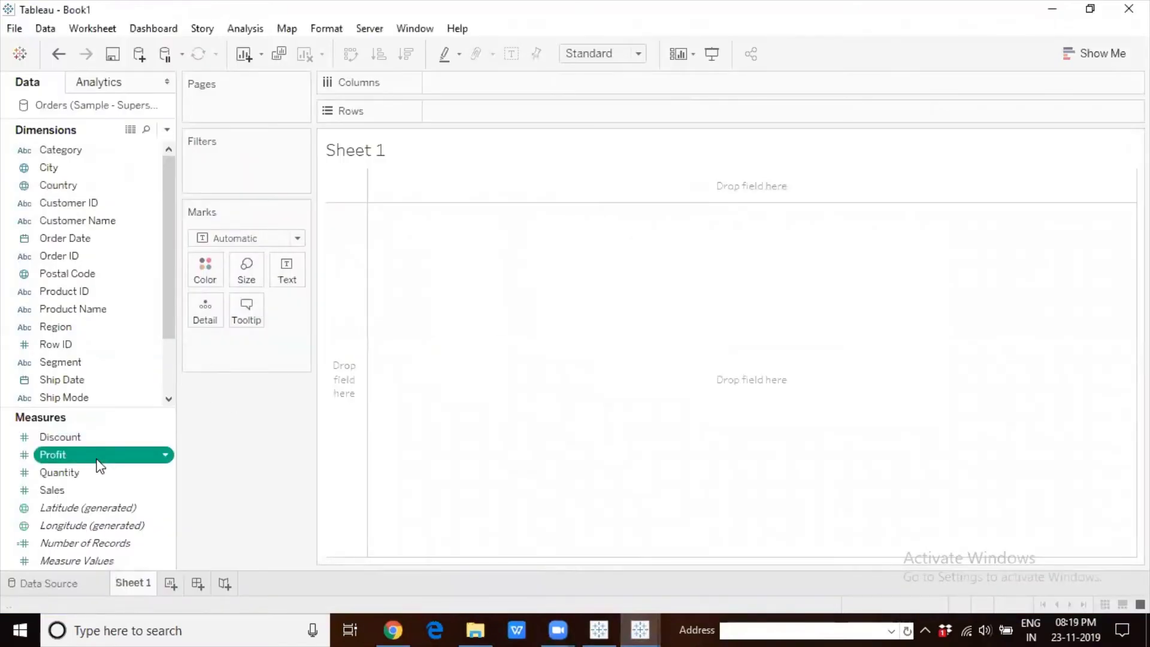
Step: Plot Sales in rows against Order Date by Week Number in columns, using Circle marks
drag(83, 239, 487, 83)
drag(66, 488, 458, 111)
click(530, 82)
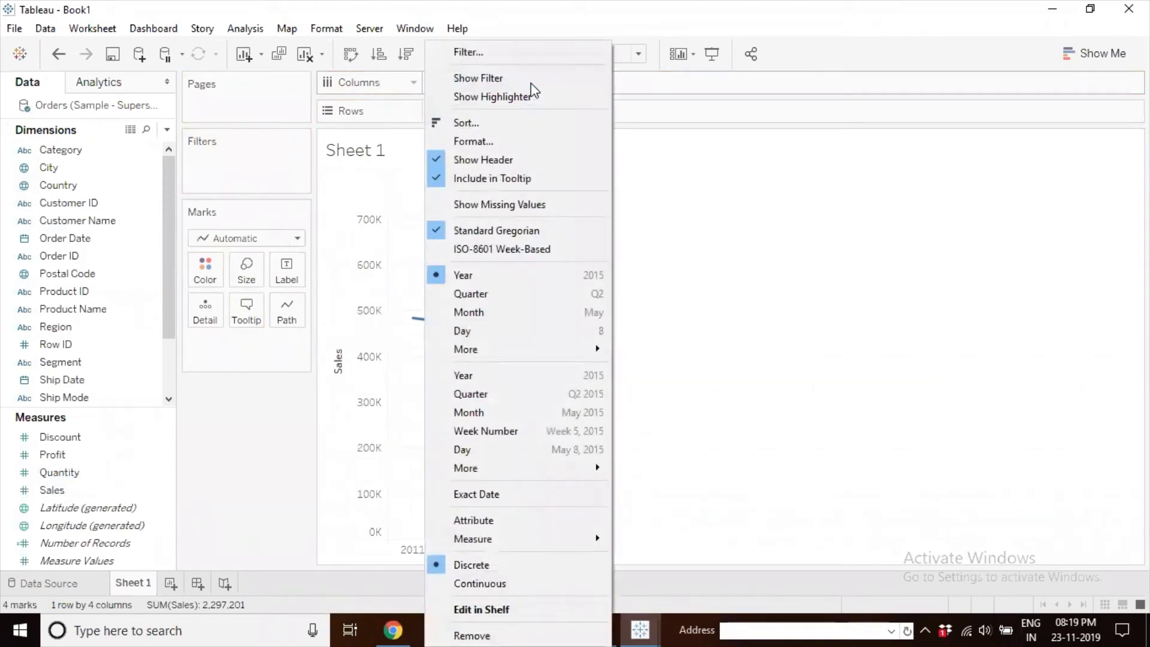
click(502, 433)
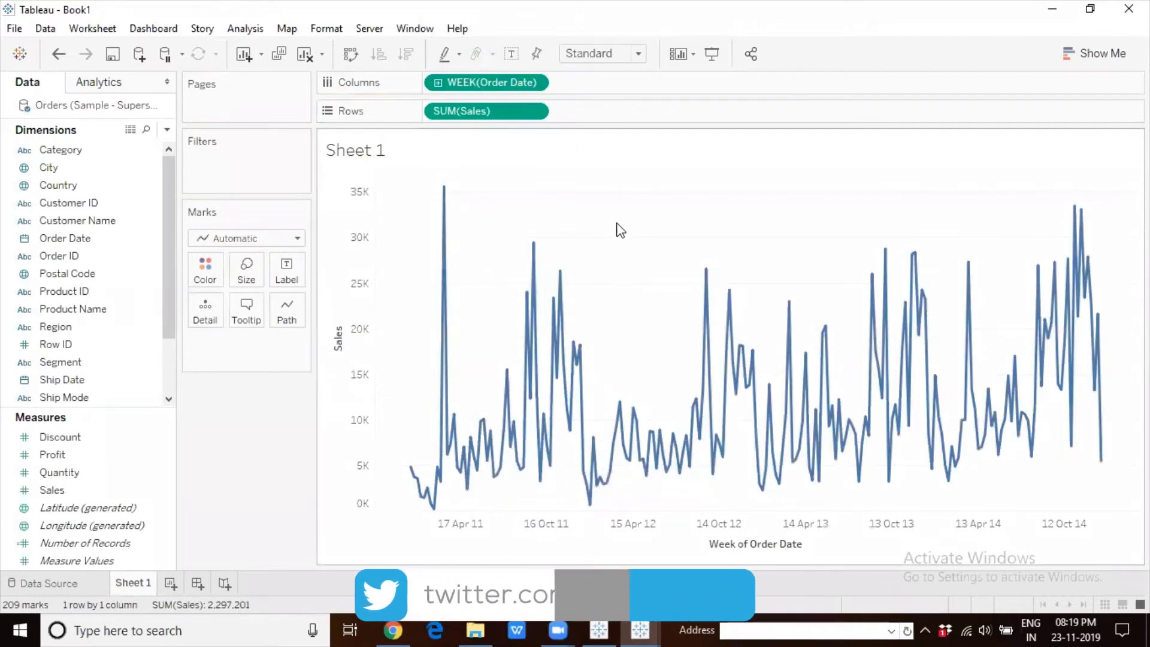
click(298, 238)
key(Escape)
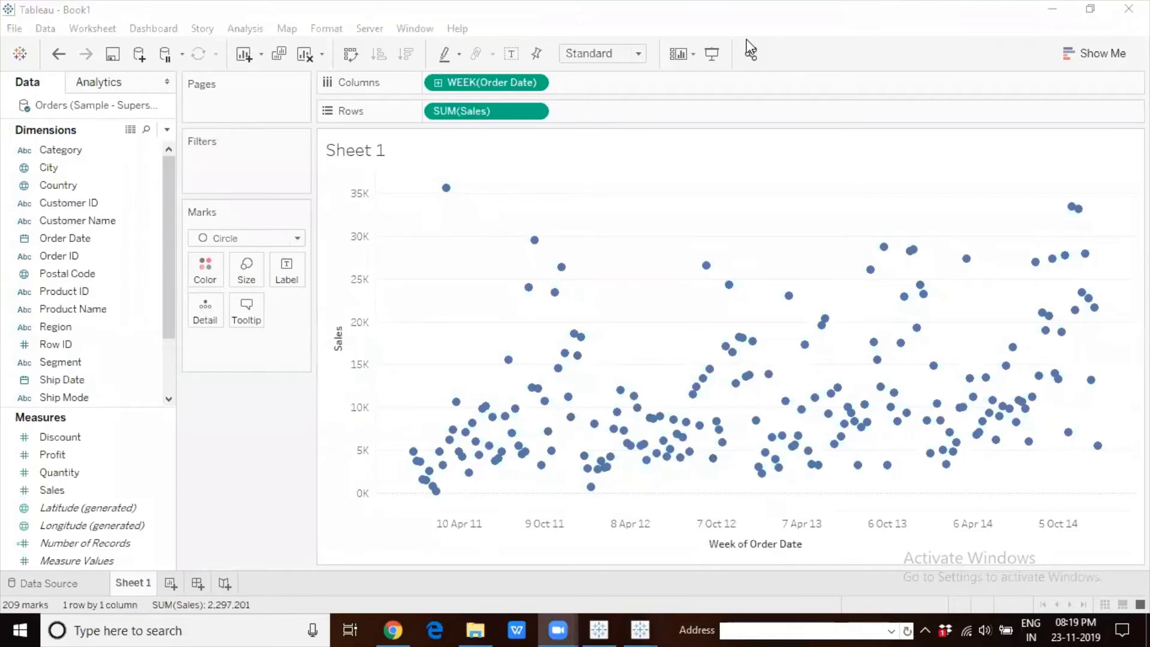
Step: Run Explain Data on the highest Sales circle, the week of 13 March 2011
mouse_move(448, 193)
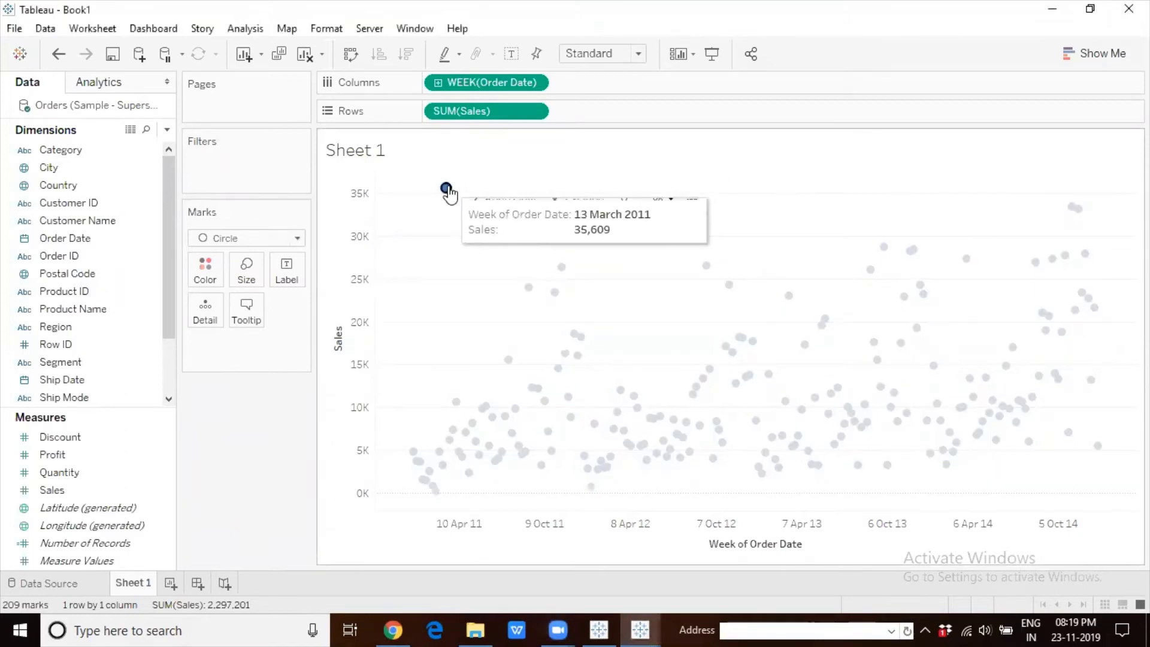
click(446, 189)
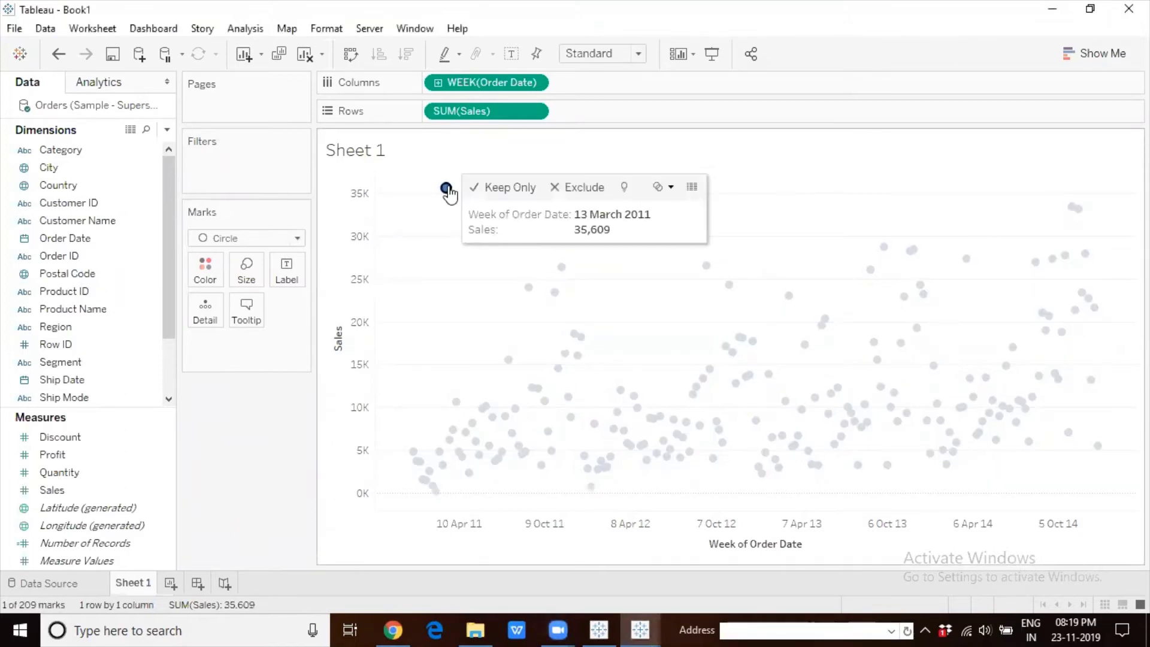
click(625, 191)
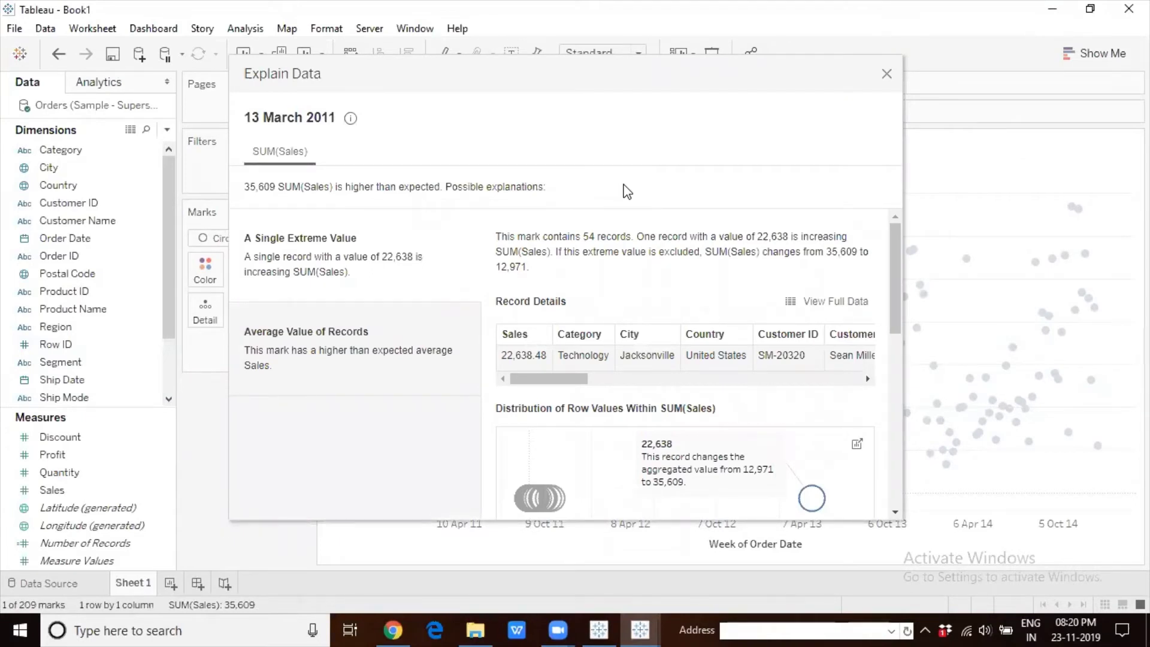
Step: Move the Explain Data window clear of the 13 March 2011 circle and review the Single Extreme Value explanation against the chart
mouse_move(325, 194)
drag(656, 83, 683, 277)
mouse_move(446, 191)
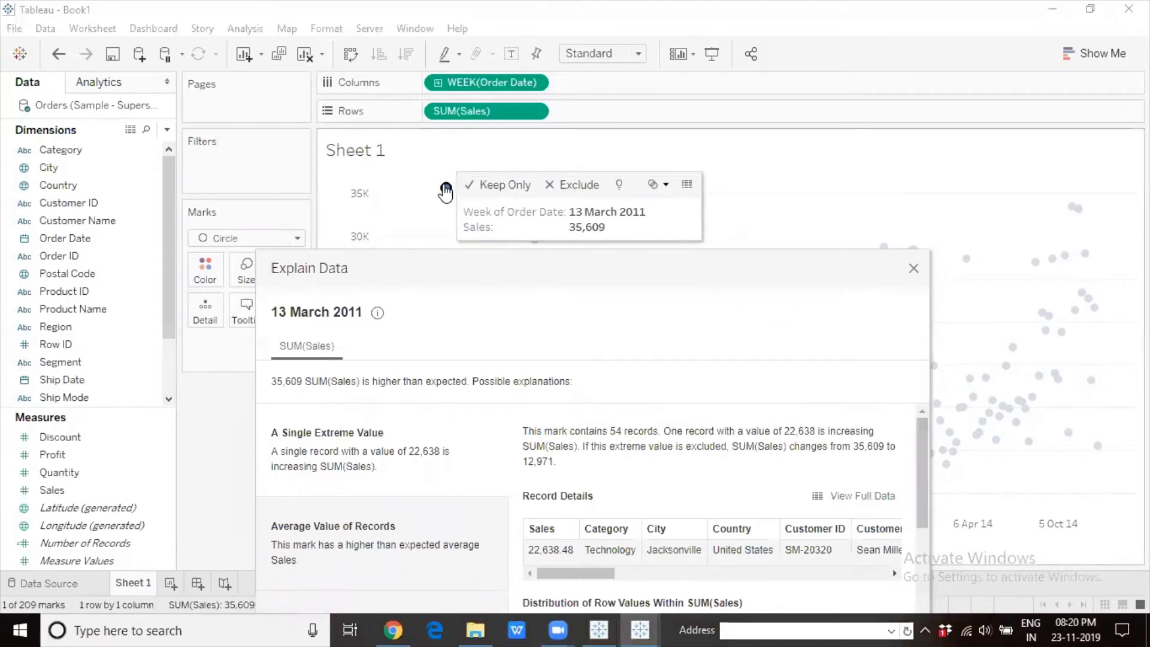
drag(549, 267, 489, 132)
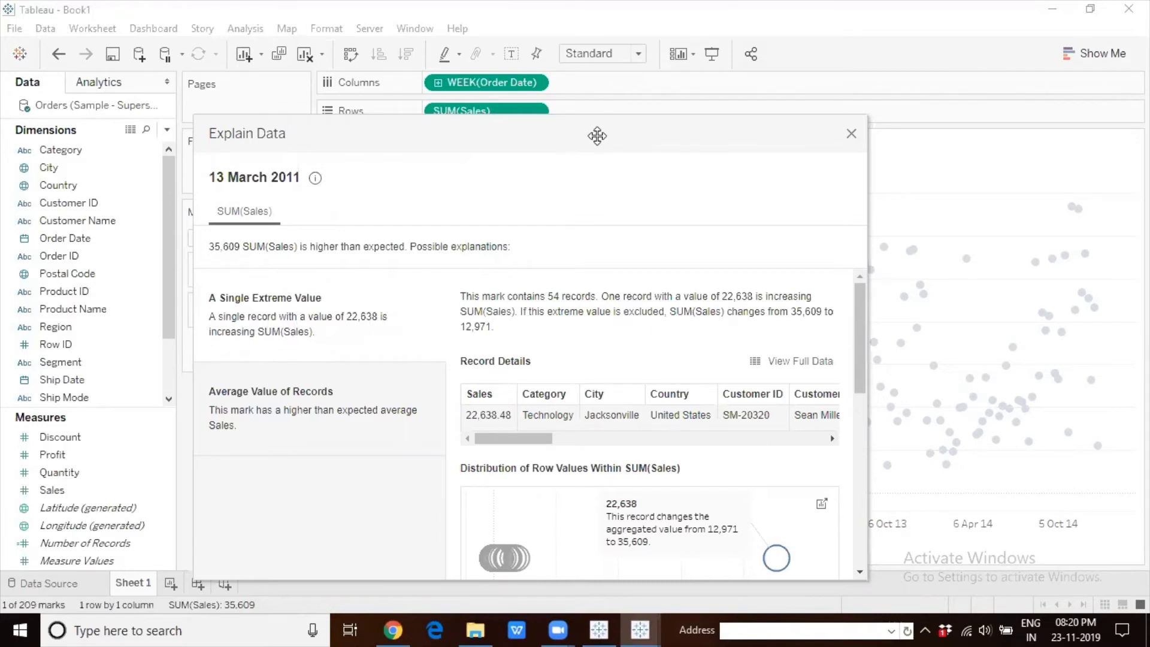
drag(597, 133, 1000, 57)
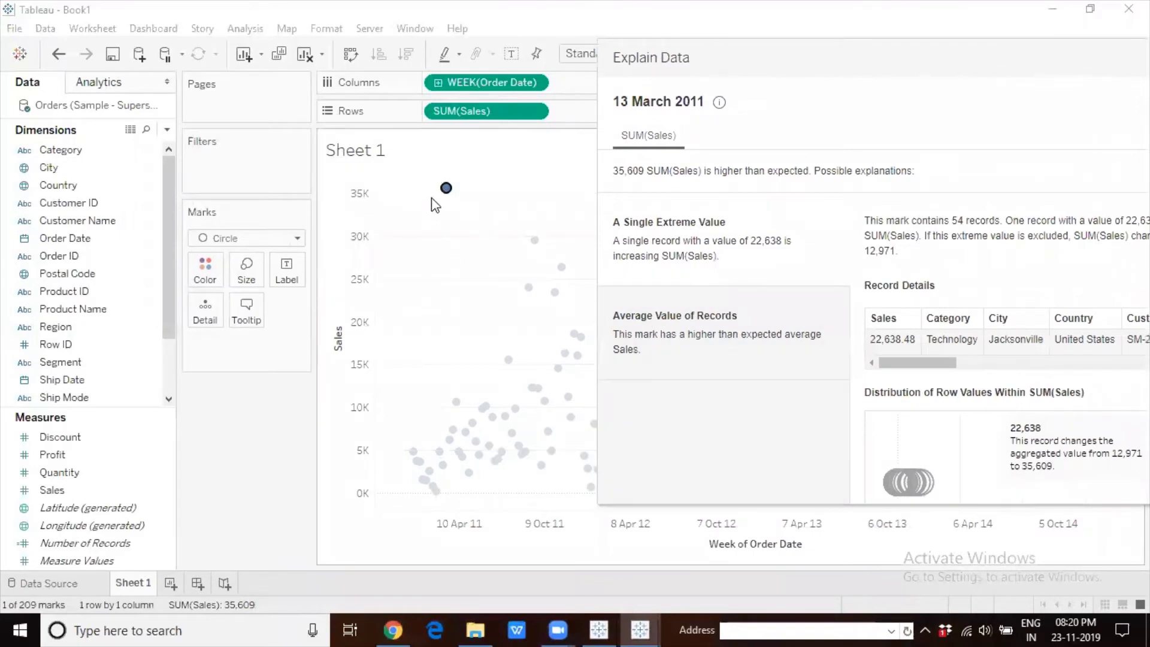
drag(755, 62, 887, 47)
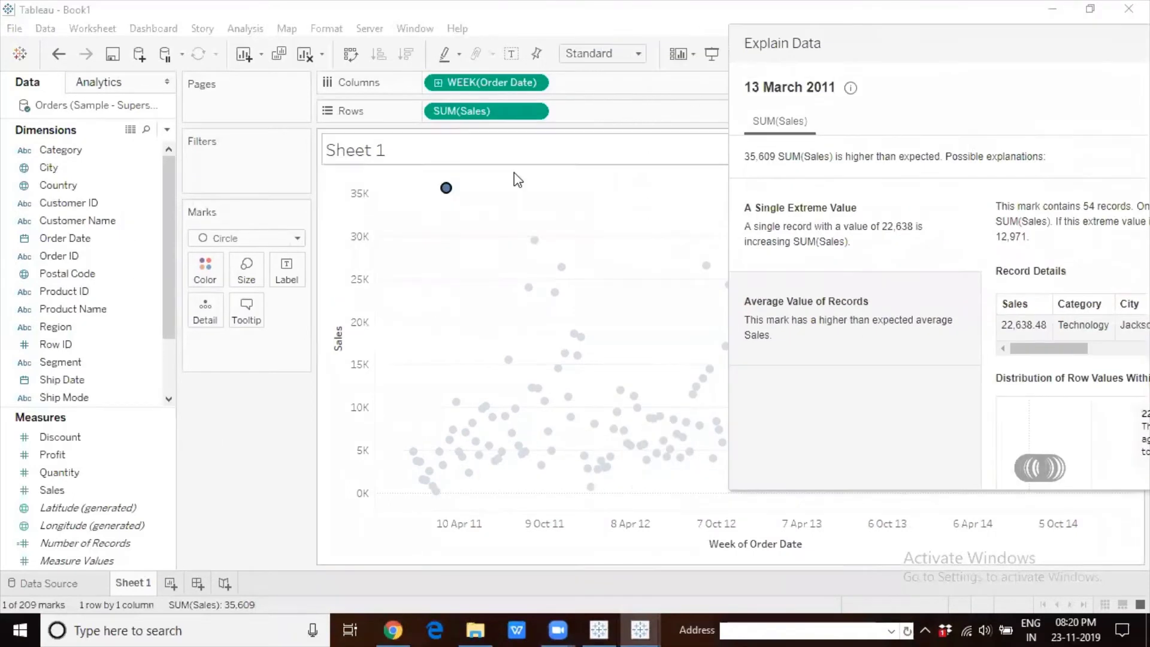
mouse_move(444, 190)
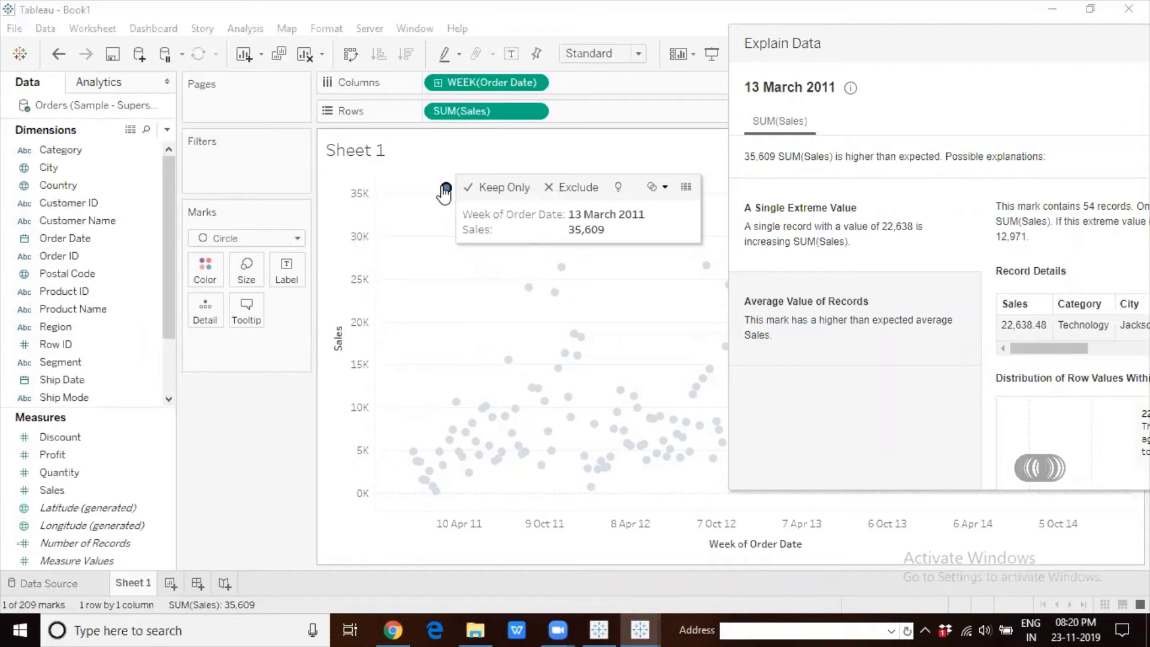
drag(946, 46, 593, 60)
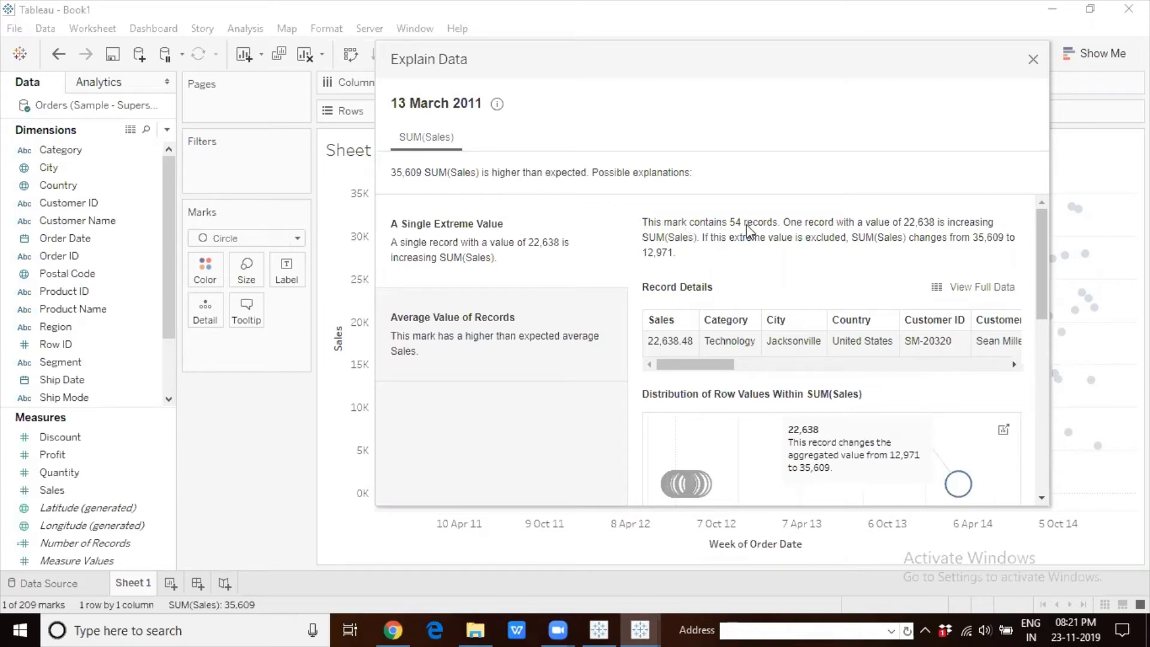
drag(842, 53, 1063, 141)
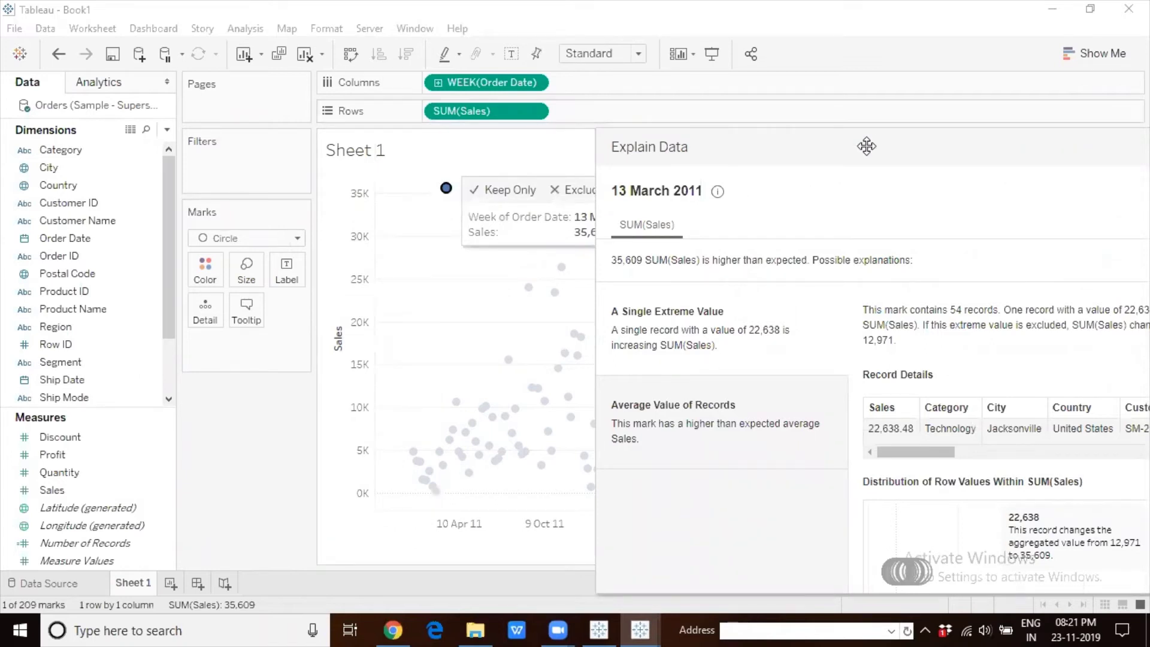
drag(867, 146, 731, 142)
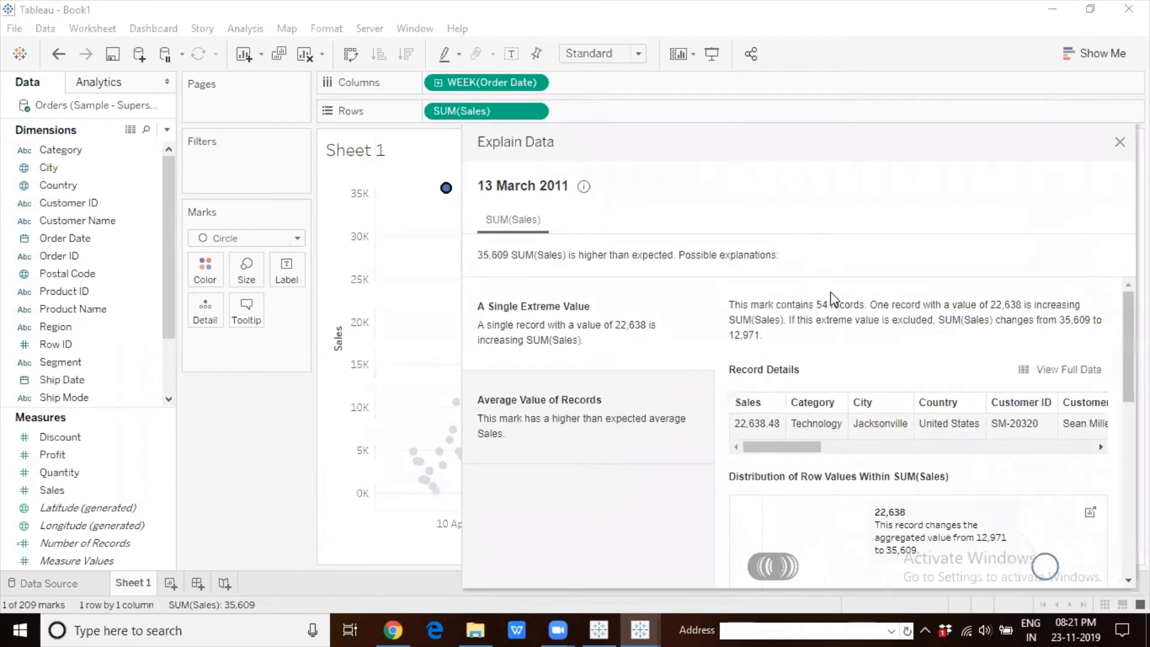
drag(813, 136, 763, 90)
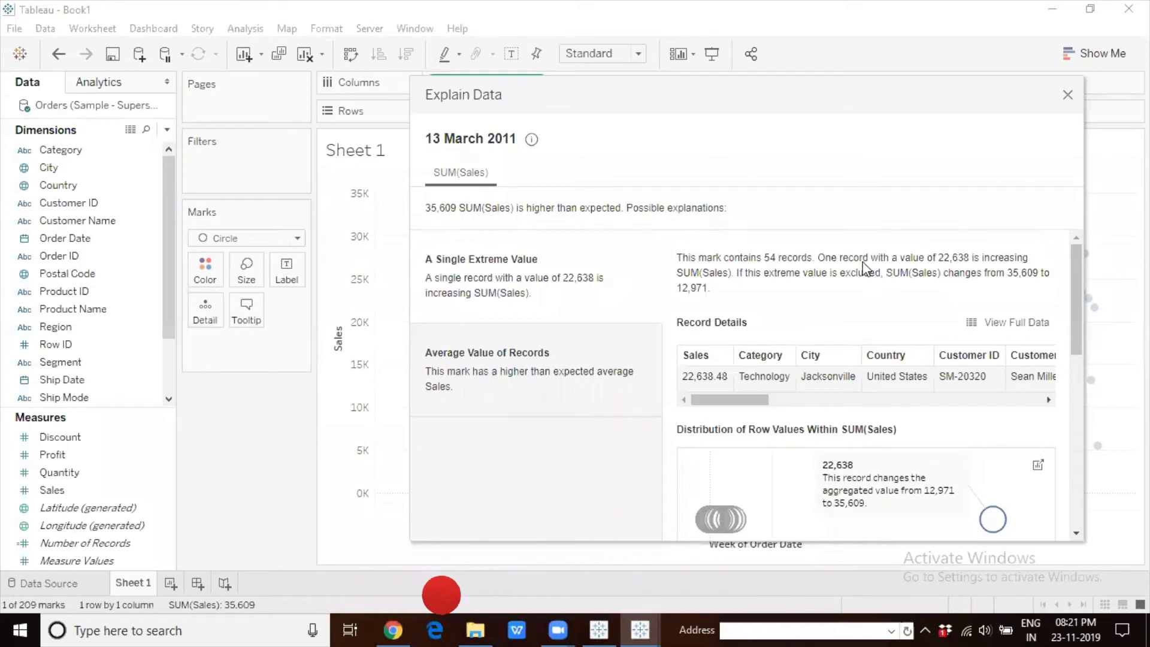
drag(636, 84, 669, 97)
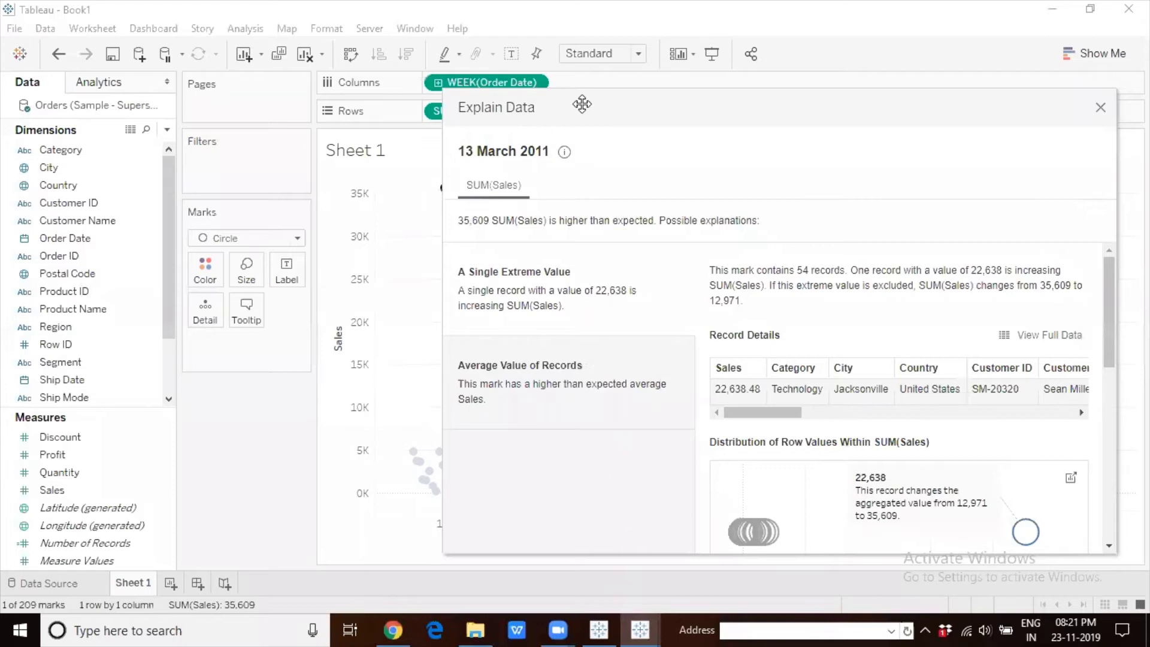
drag(582, 104, 618, 96)
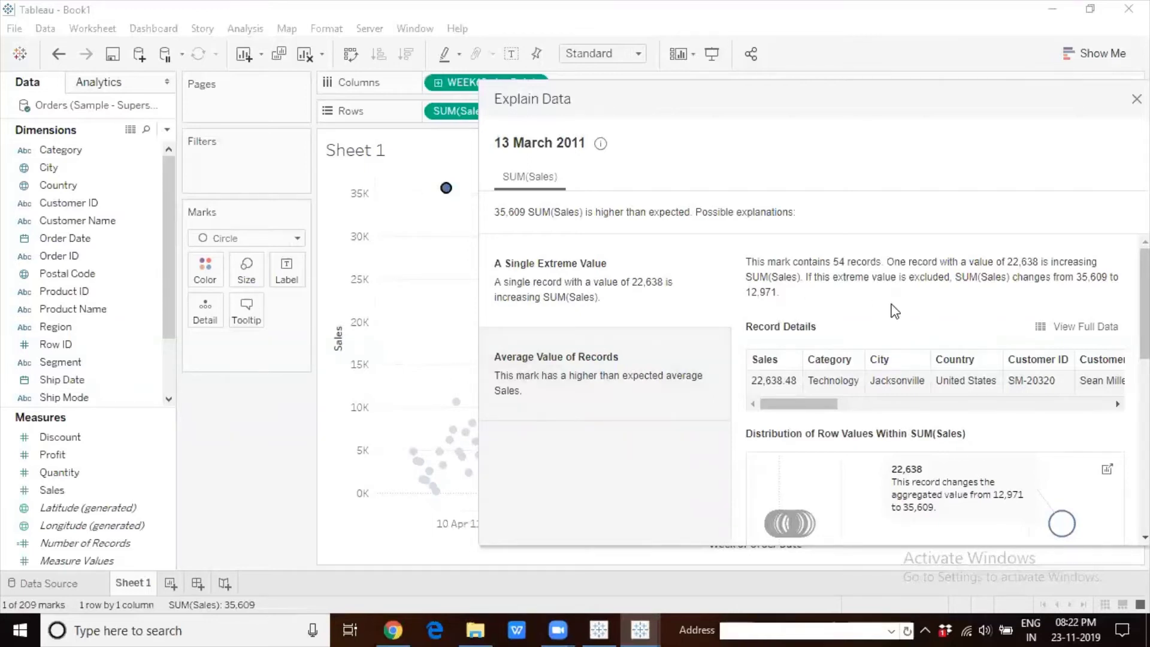
Step: Examine all Record Details fields of the extreme record, from Sales and Category through Product Name and Profit to Sub-Category
drag(794, 405, 914, 405)
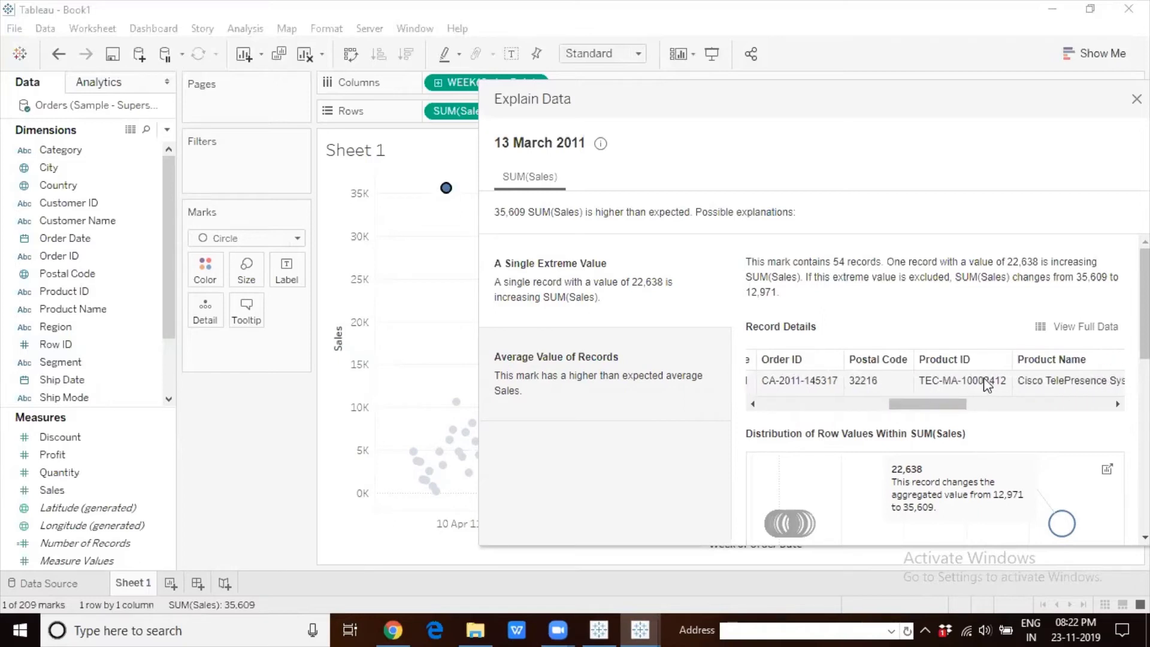
drag(953, 403, 983, 405)
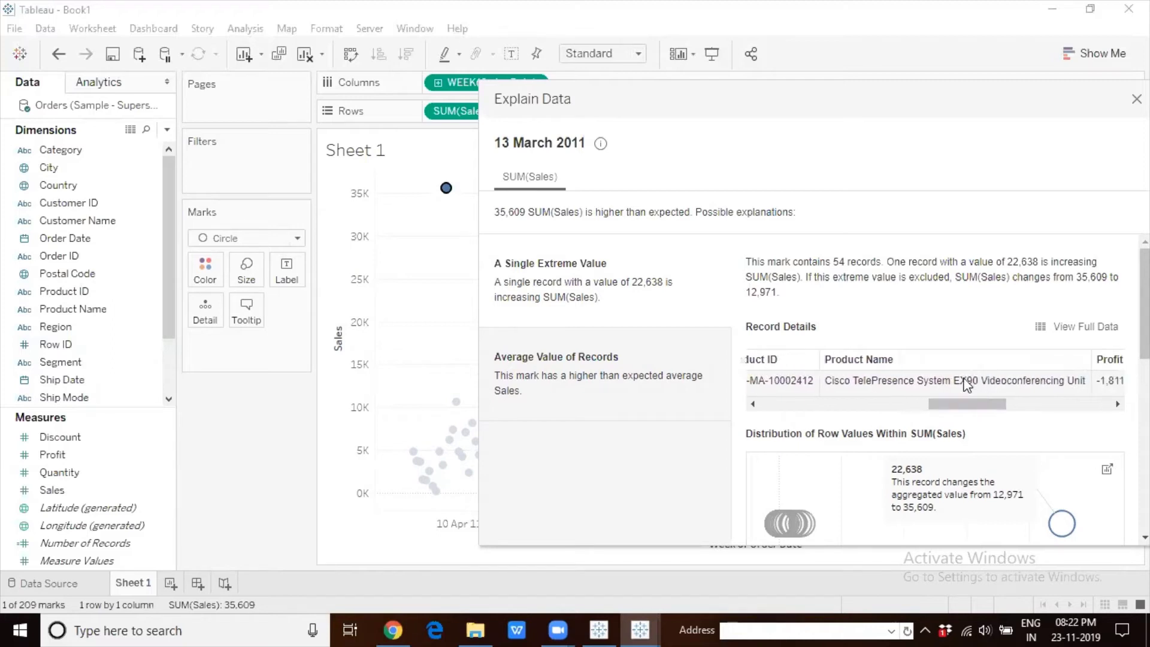
drag(956, 404, 995, 406)
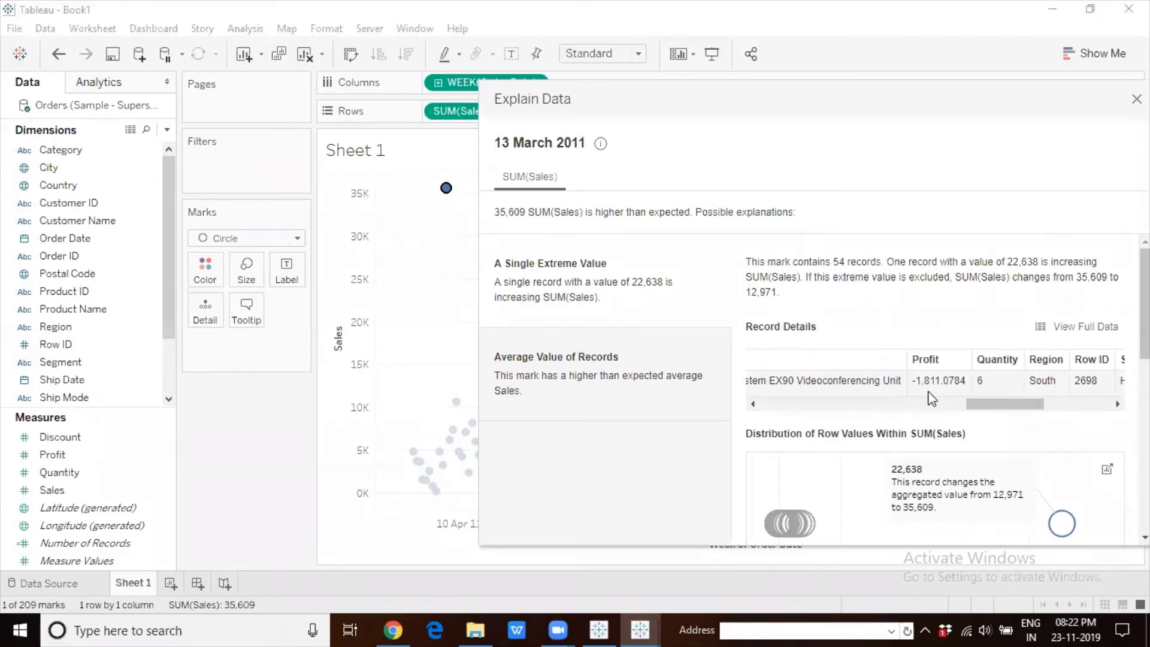
drag(983, 402, 1028, 407)
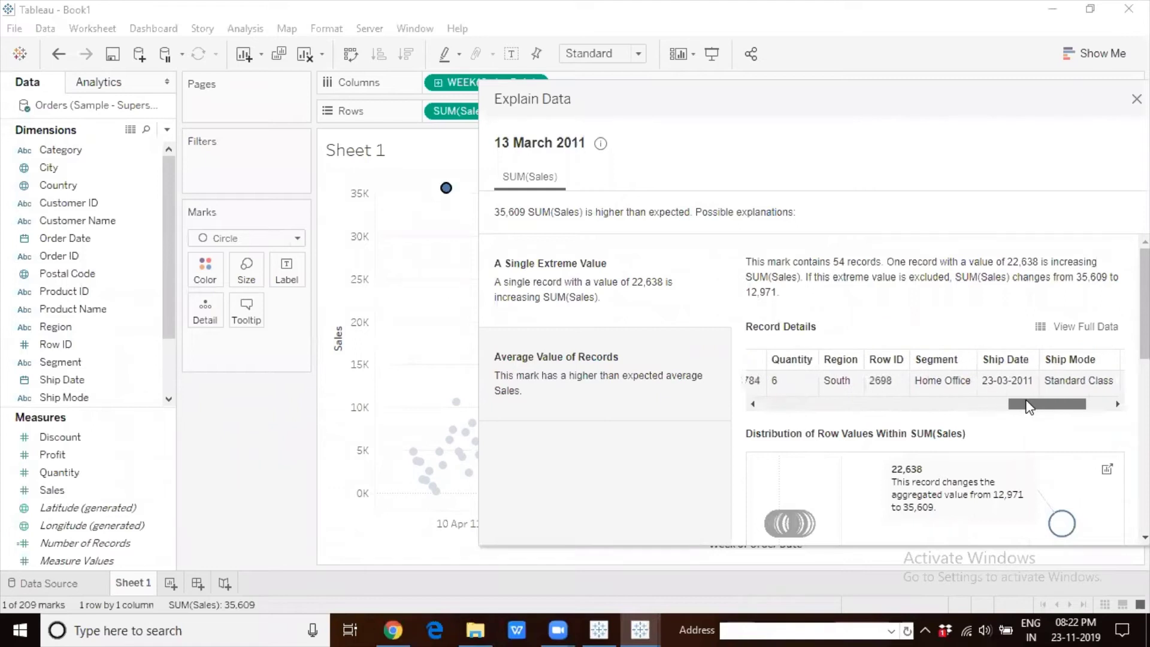
drag(1033, 407, 1084, 413)
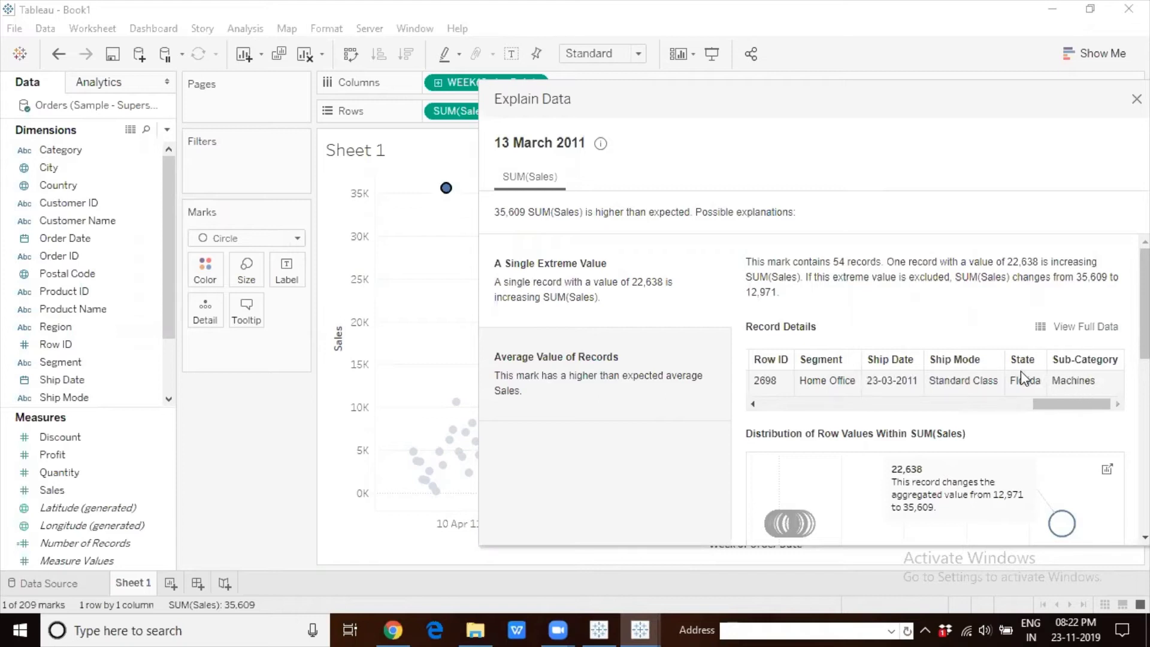
drag(1052, 403, 751, 428)
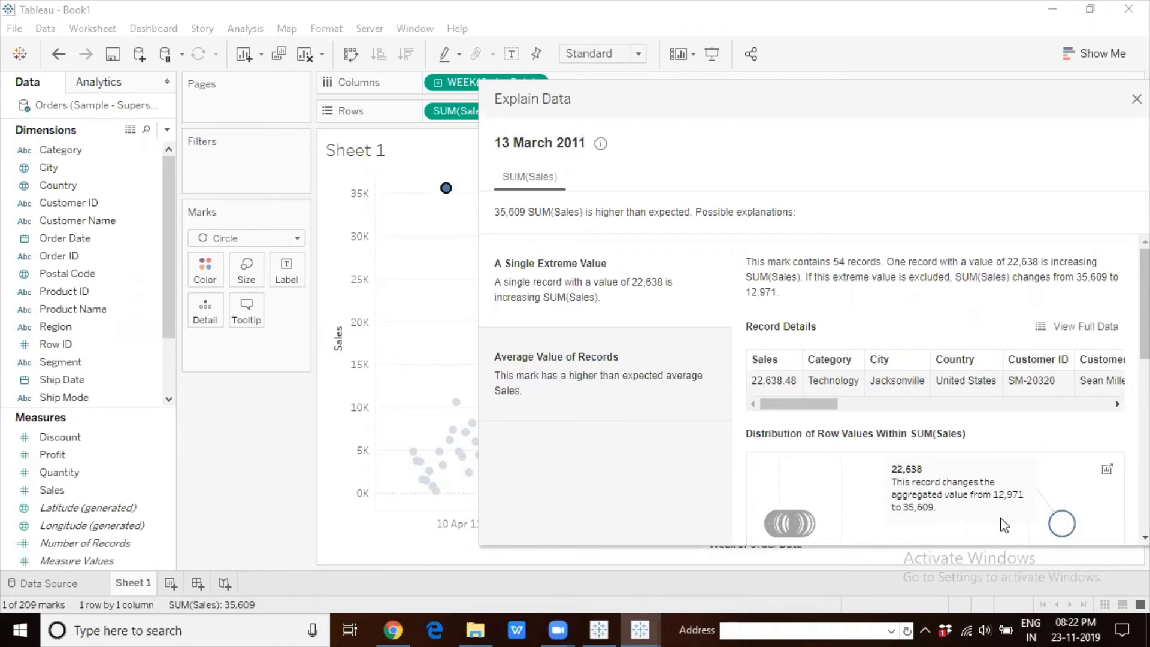
Step: Review the extreme value's row distribution and Visualize the Difference charts, and open the Average Value of Records explanation
scroll(945, 389, down, 3)
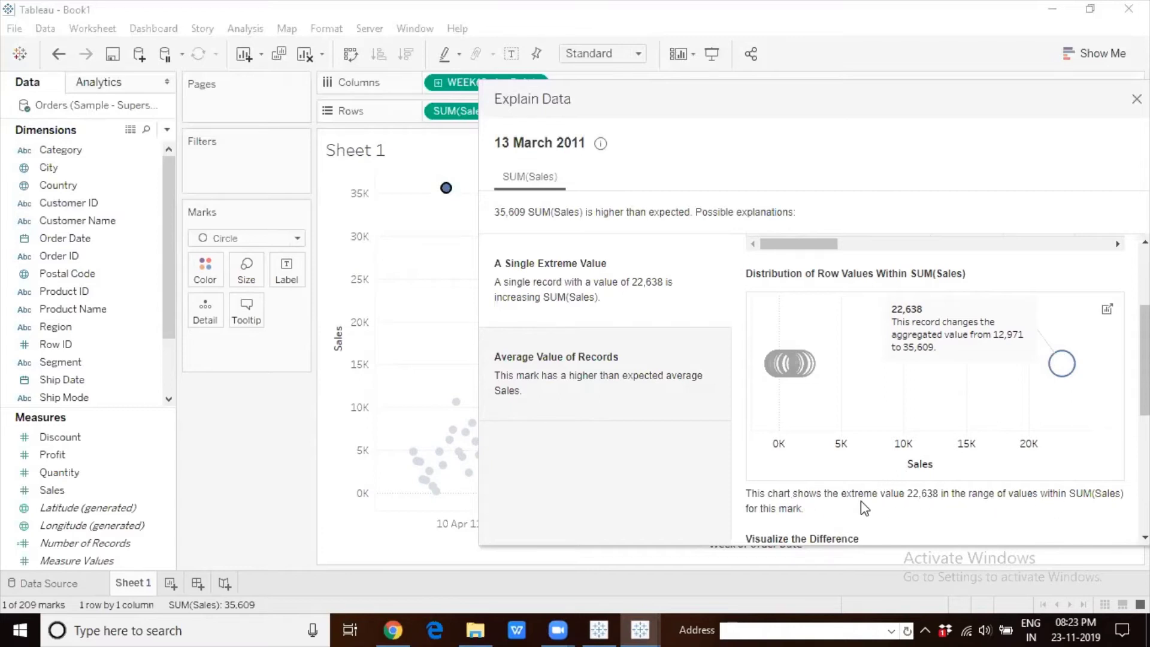
scroll(934, 390, down, 5)
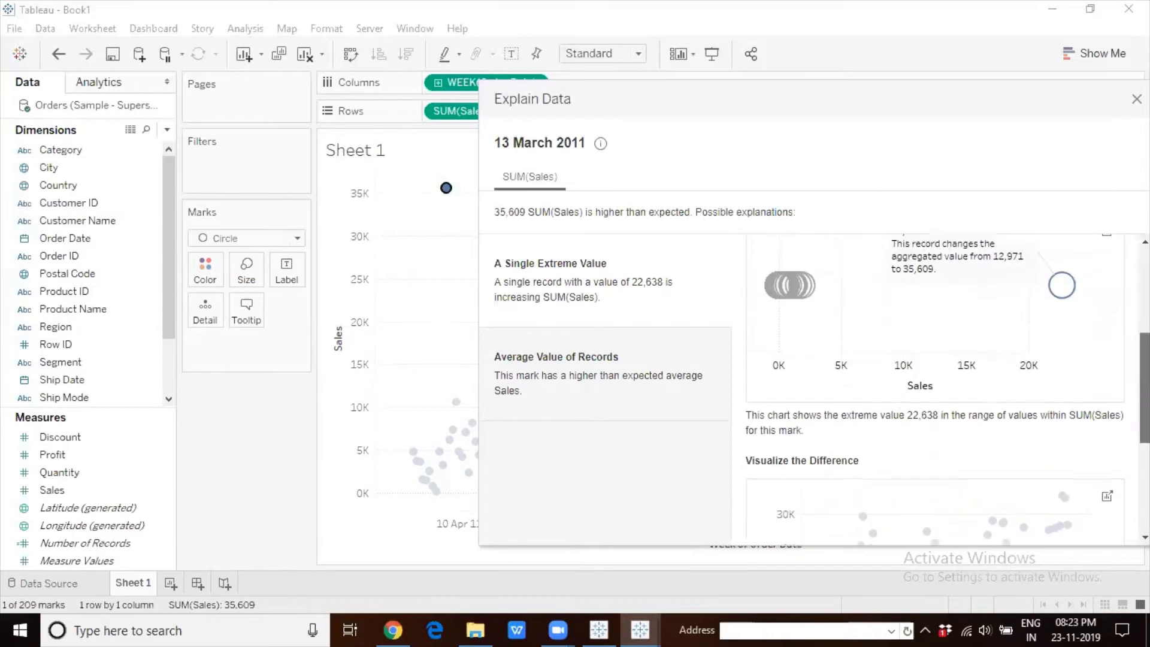
scroll(934, 390, down, 1)
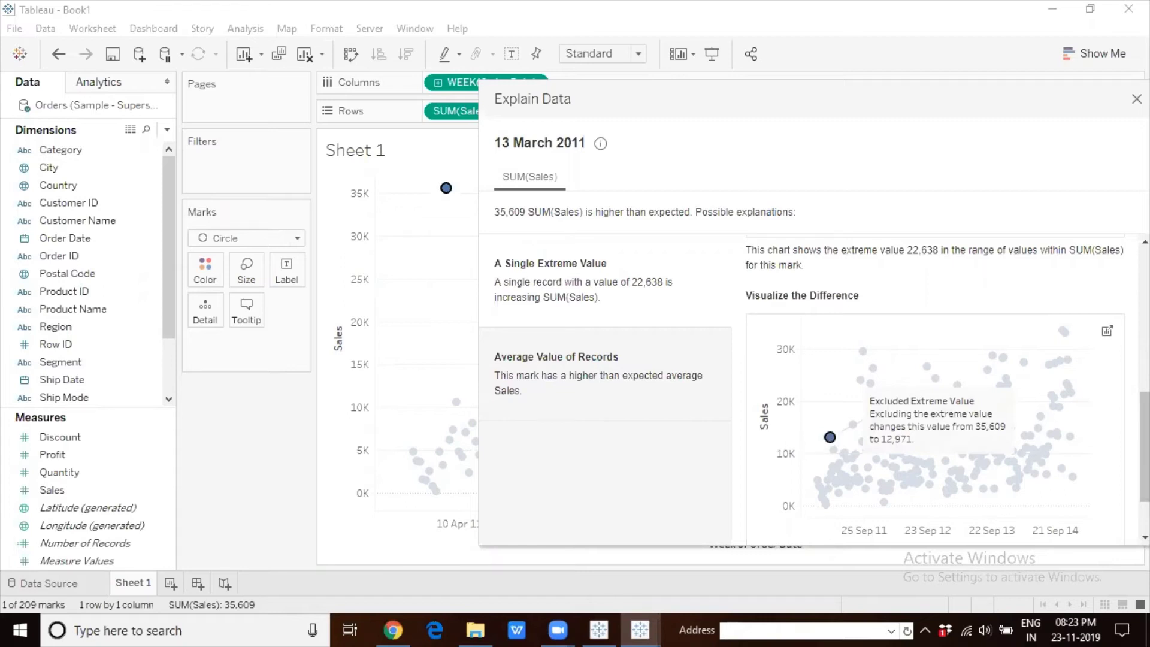
scroll(829, 436, down, 2)
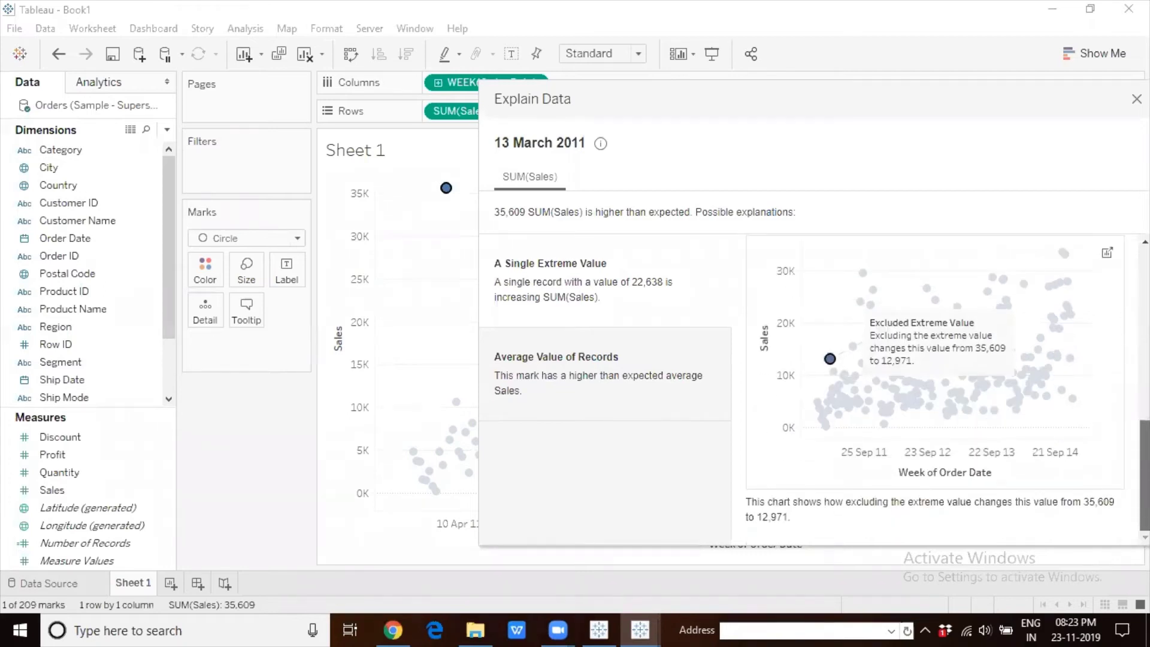
scroll(829, 371, up, 5)
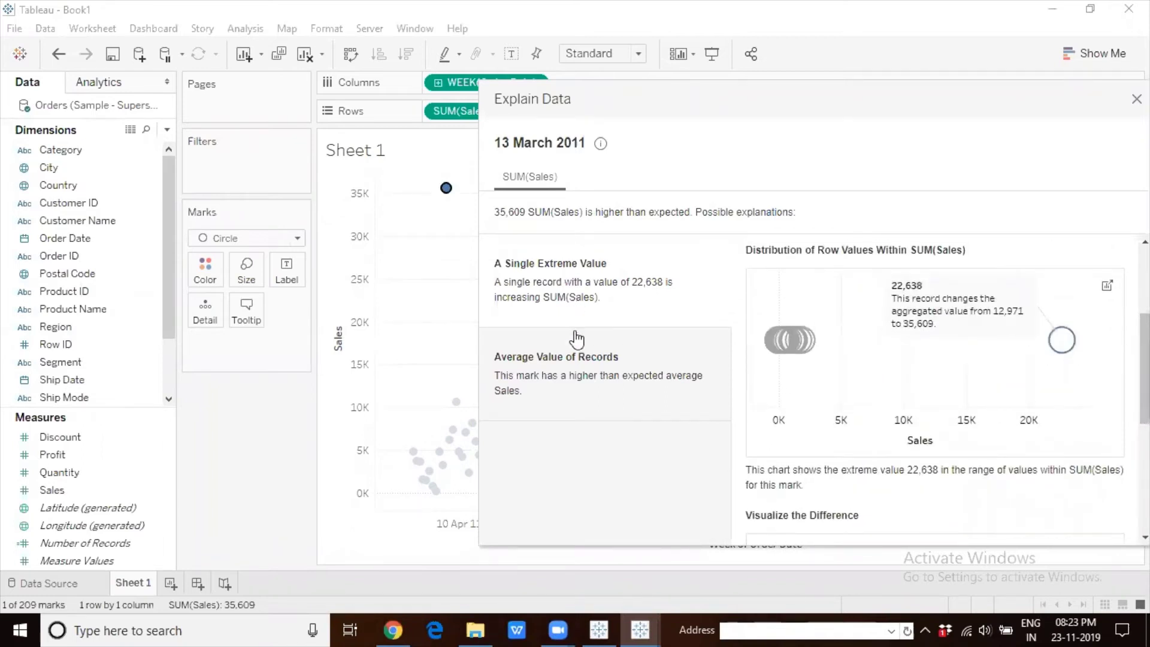
click(578, 372)
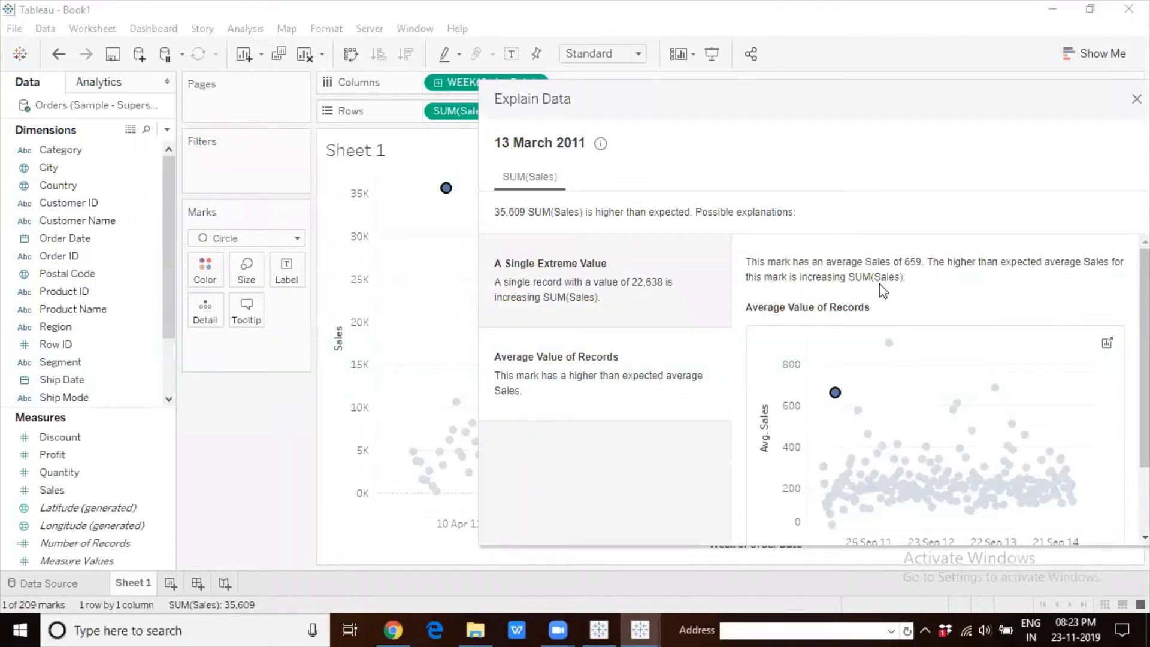
Step: Compare the Single Extreme Value and Average Value of Records explanations, close Explain Data, and clear the 13 March 2011 circle's selection
click(544, 280)
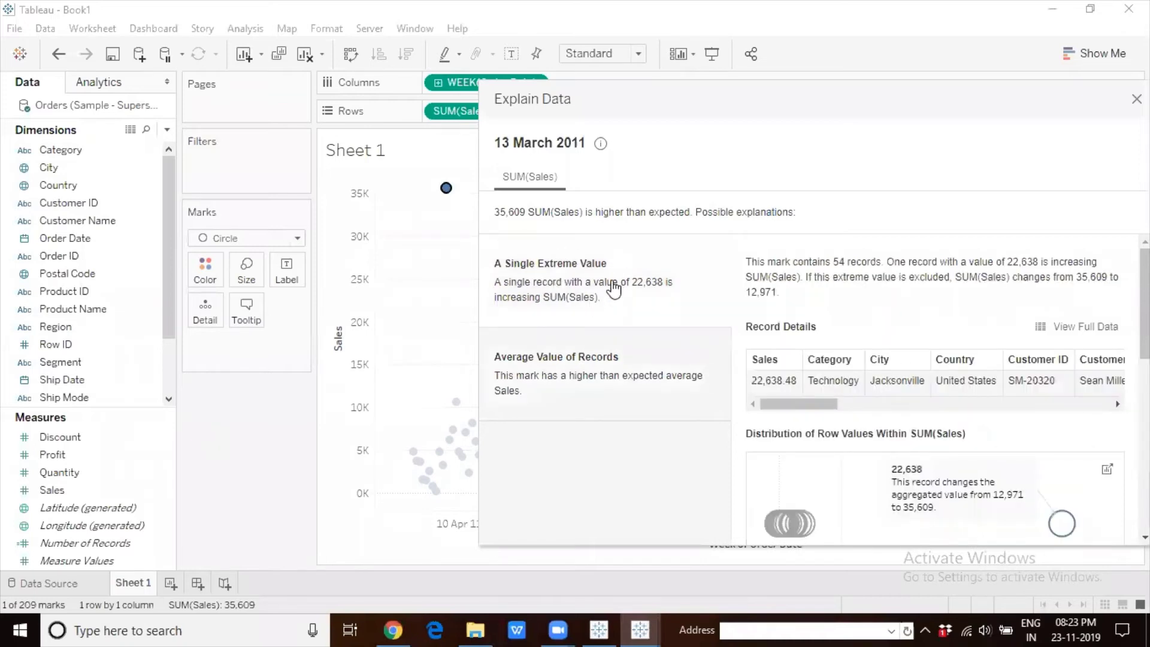
click(617, 380)
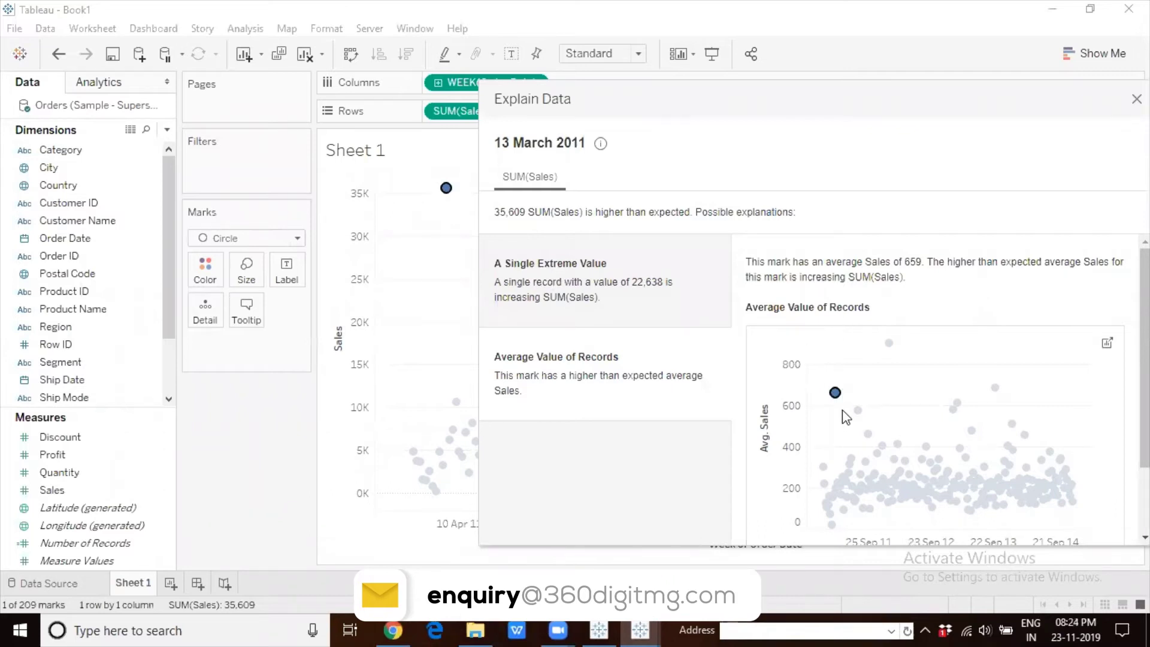
click(1136, 98)
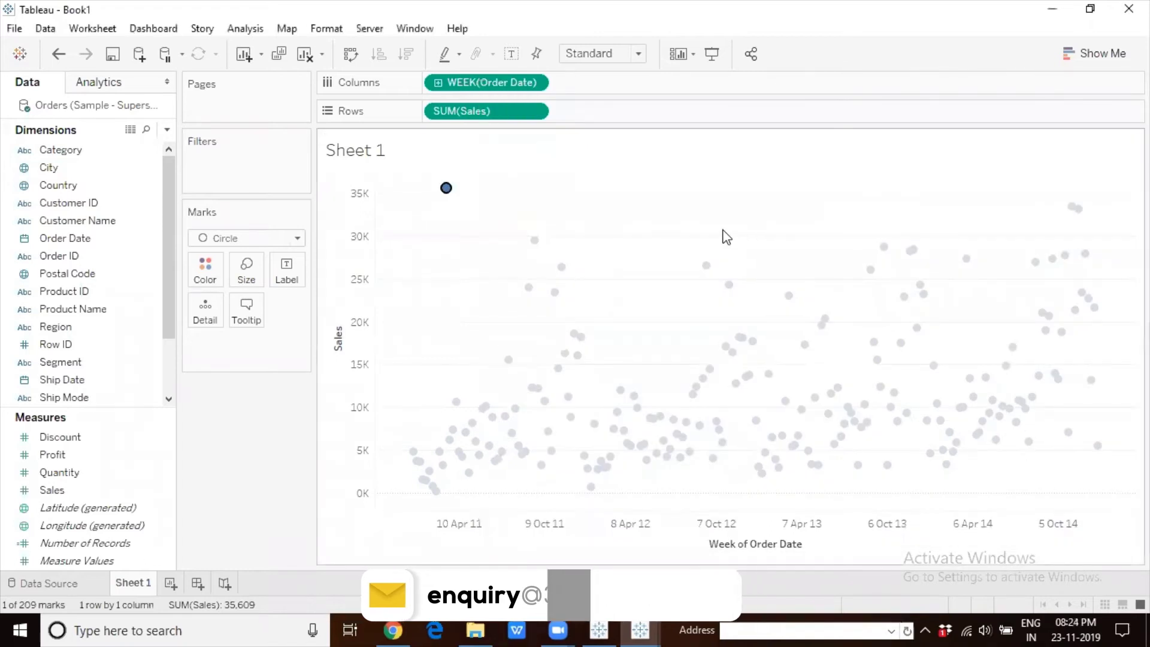
click(636, 228)
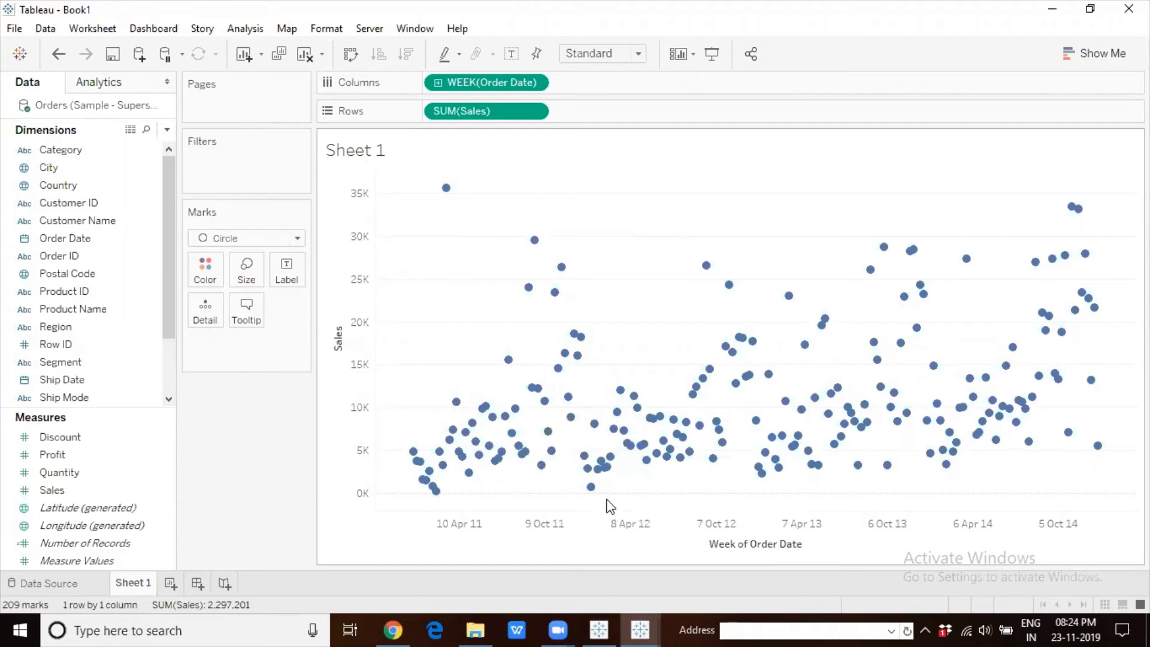
Step: Close the Boston BLUEbikes_v2019.3 workbook without saving its changes
mouse_move(633, 627)
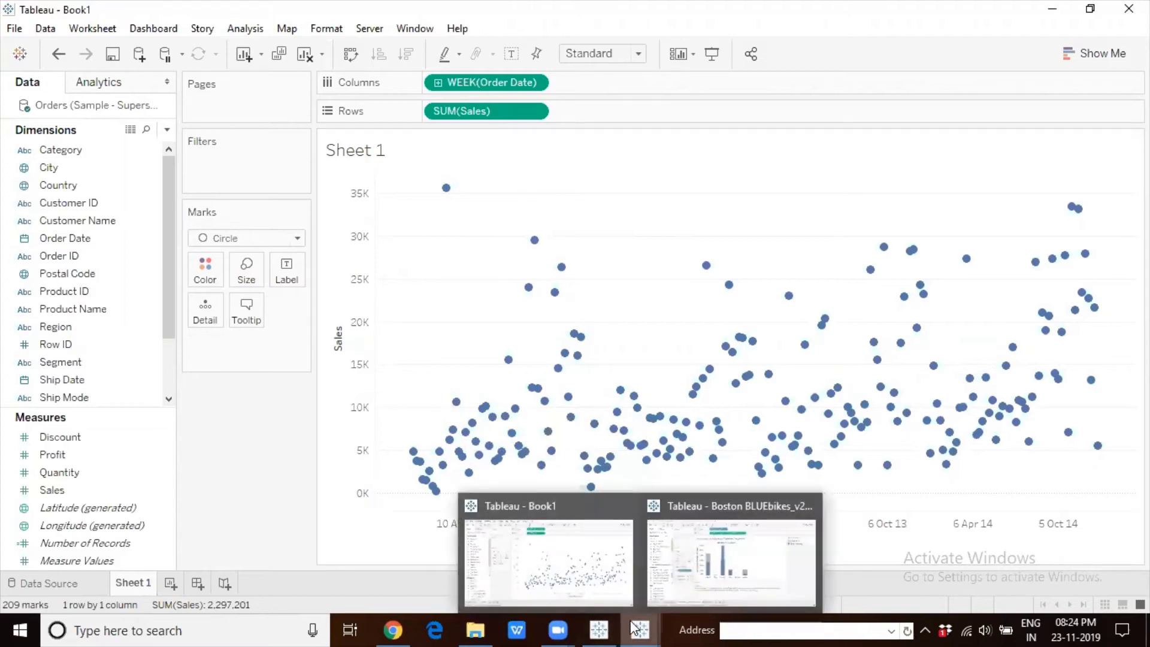
mouse_move(805, 505)
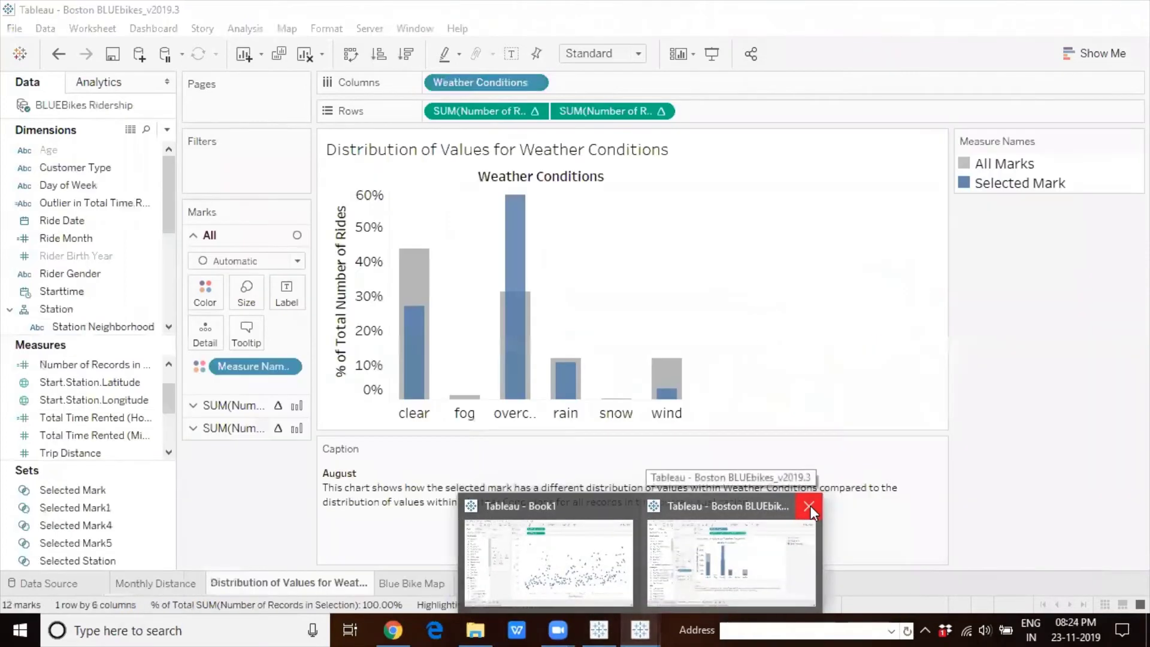
click(806, 505)
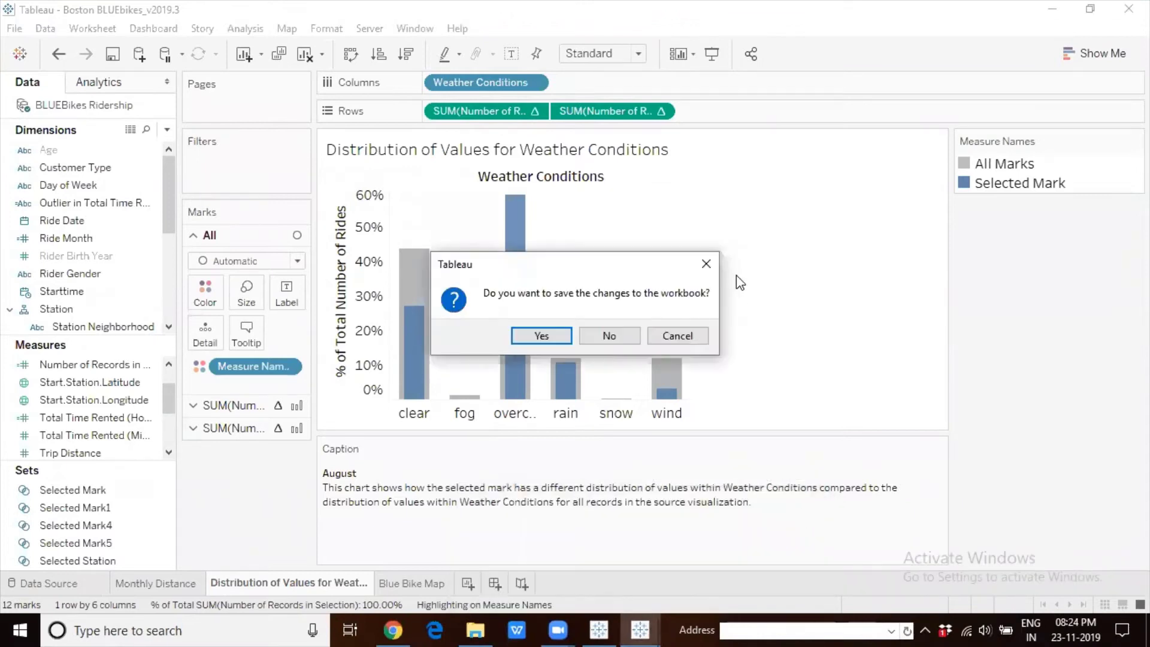
click(618, 328)
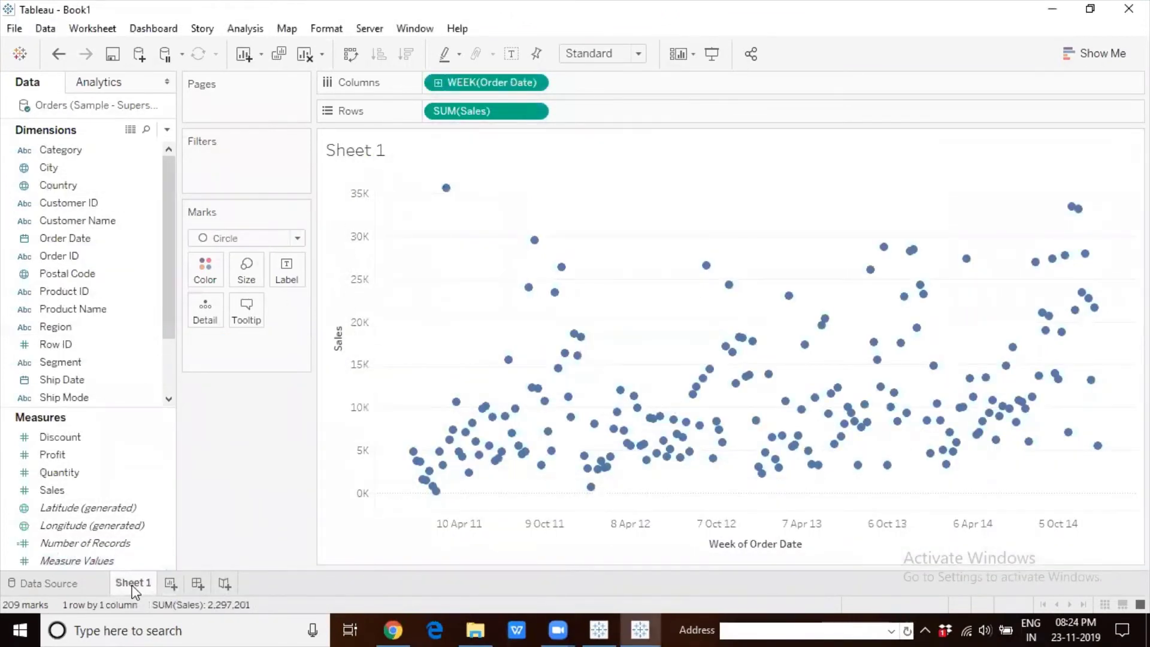
Step: Switch to the other Tableau instance, open Dashboard.twbx from the Module 5-DataSet folder, and add a new worksheet
click(473, 628)
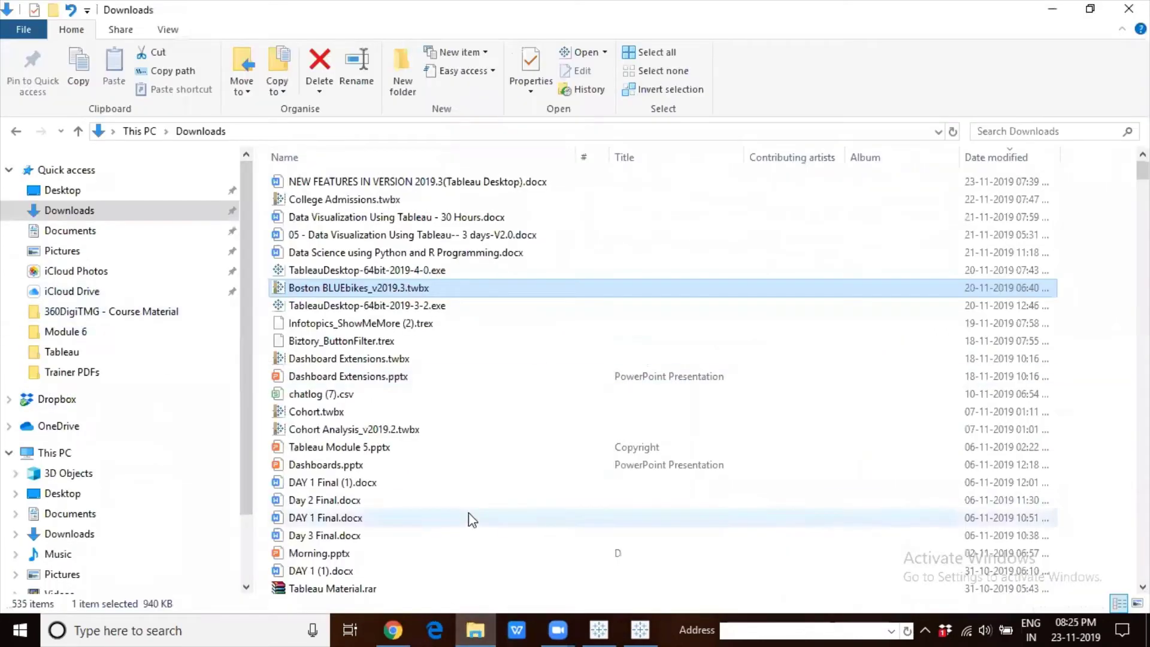
click(599, 629)
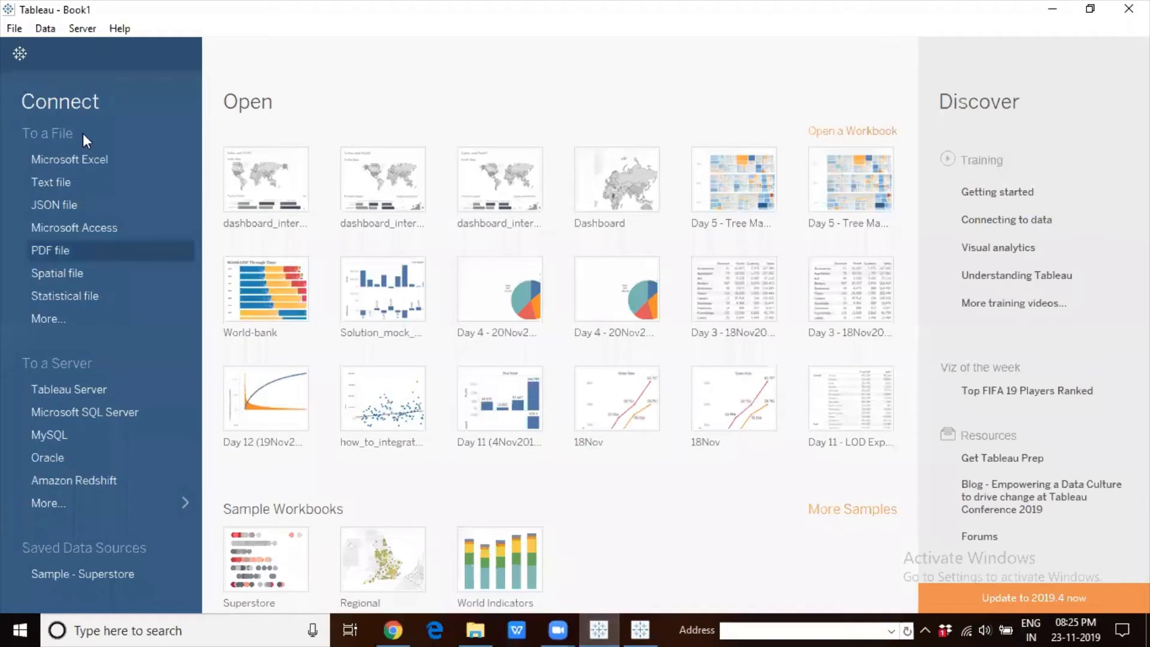
click(14, 28)
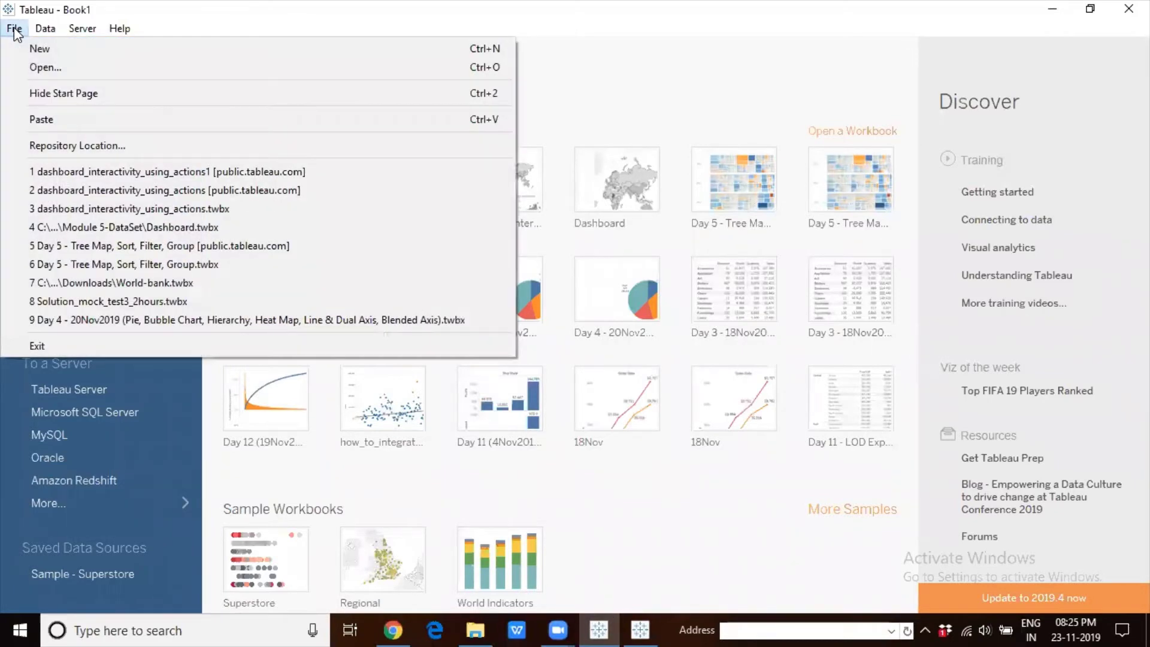
click(49, 67)
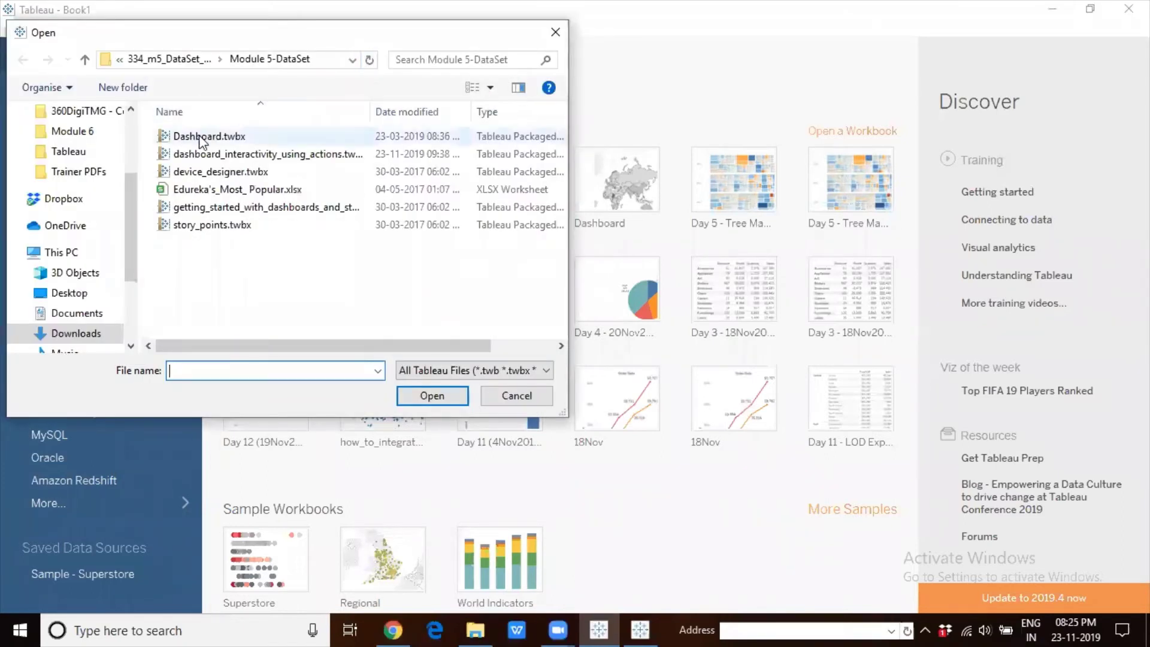
click(197, 137)
click(456, 404)
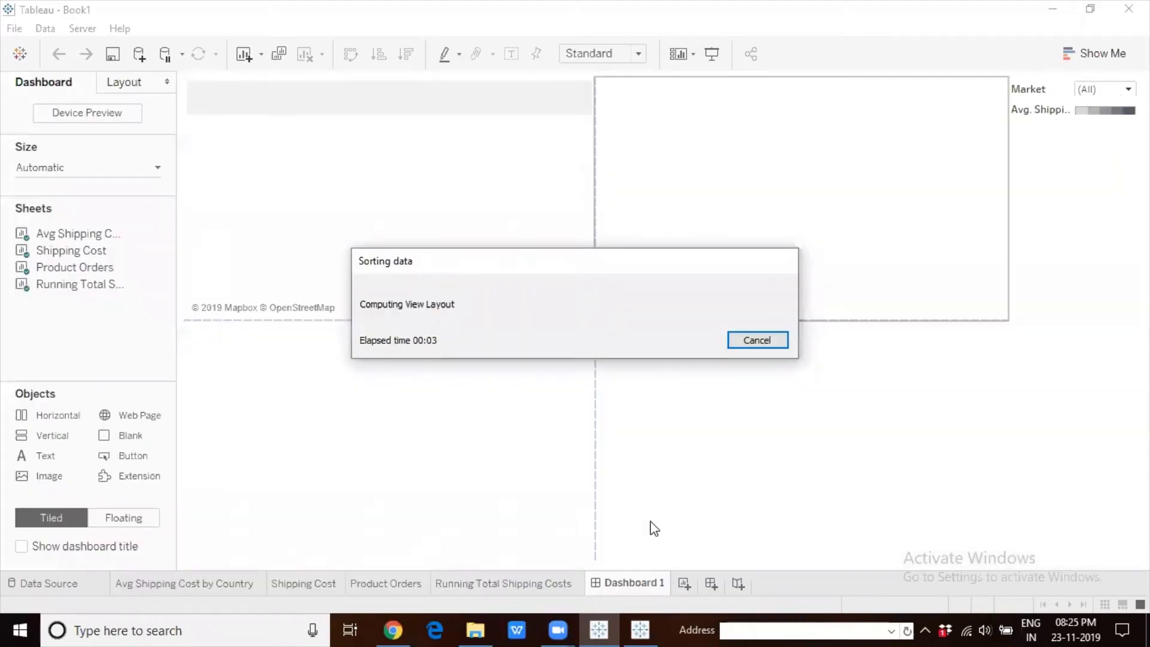
click(683, 583)
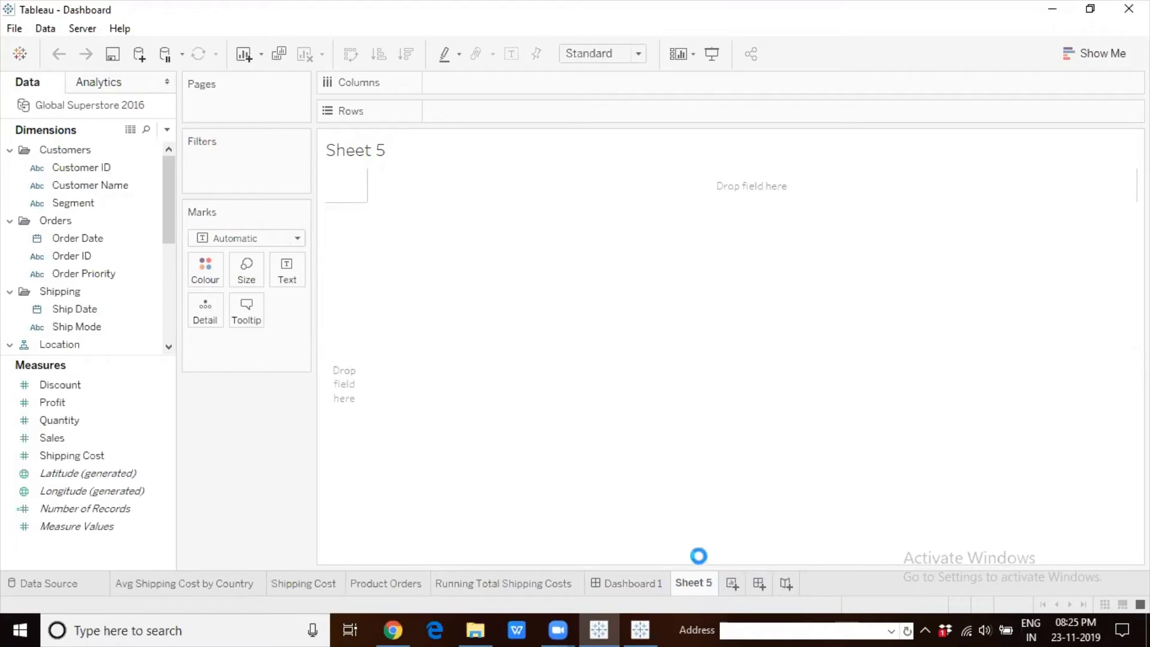
Step: Return to the Tableau instance with the weekly Sales chart and open Dashboard.twbx from the Module 5-DataSet folder there
click(640, 628)
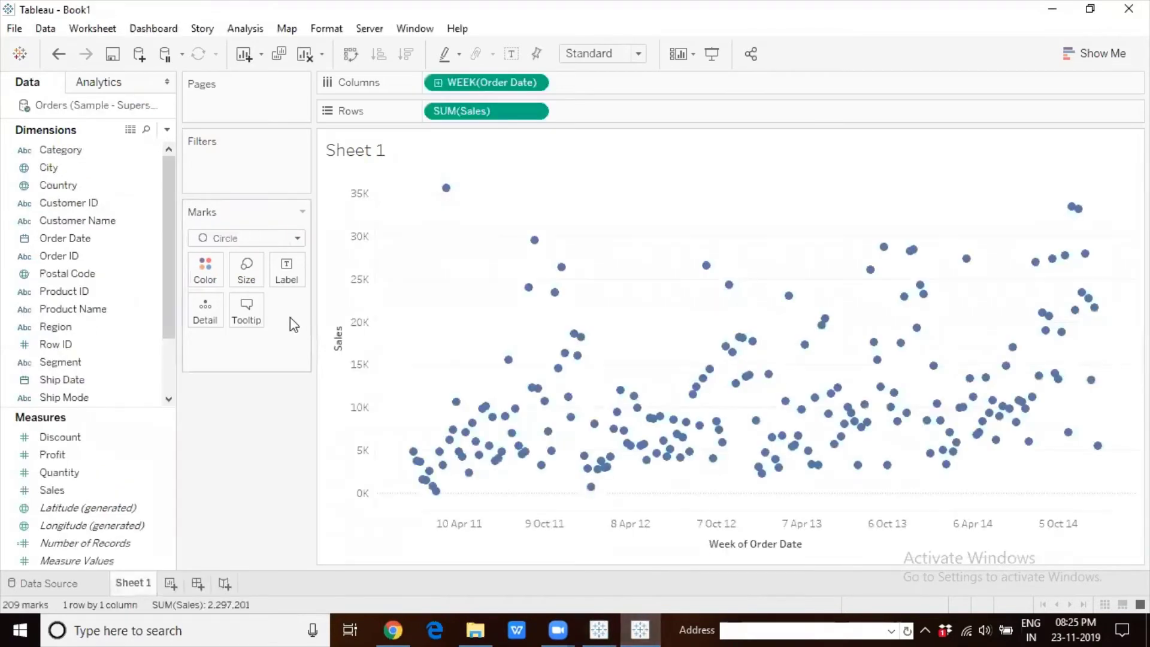
click(13, 30)
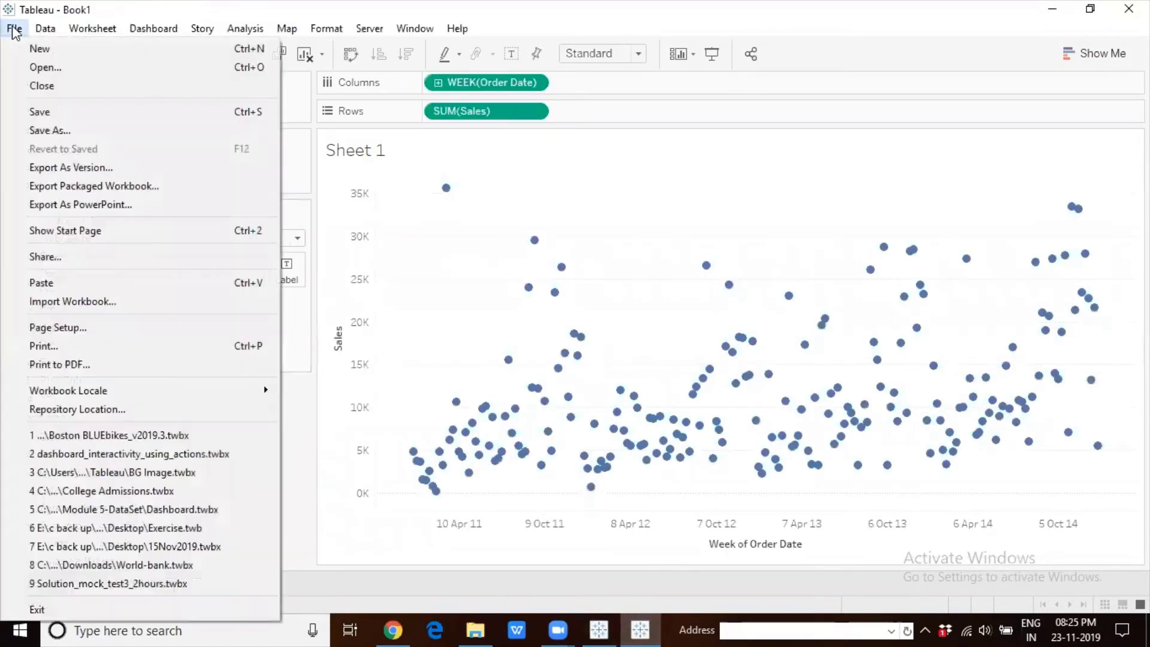
click(43, 66)
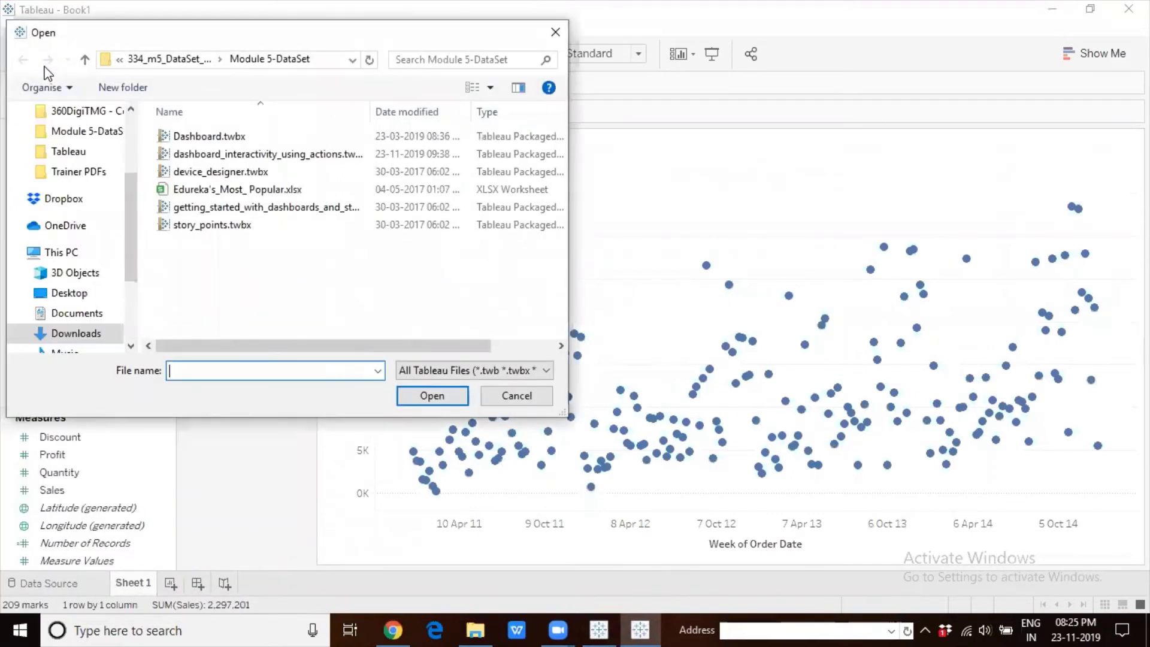
click(223, 137)
click(431, 394)
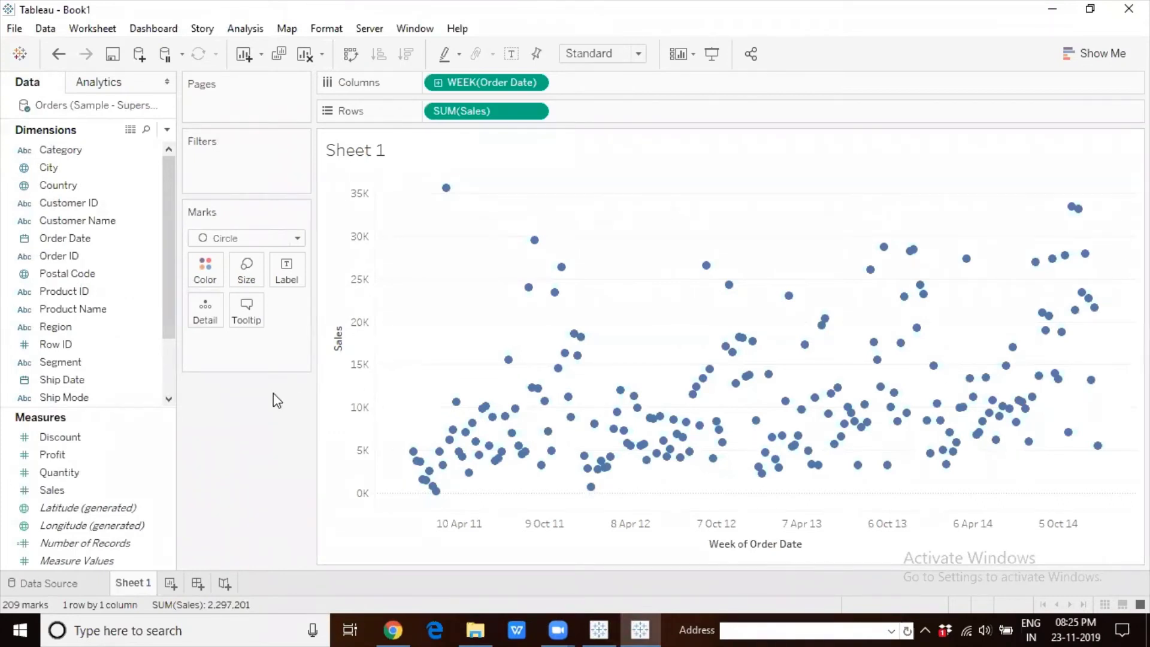
Step: Switch back to the first opened Dashboard workbook and review its Avg Shipping Cost by Country, Shipping Cost and Product Orders sheets
click(604, 626)
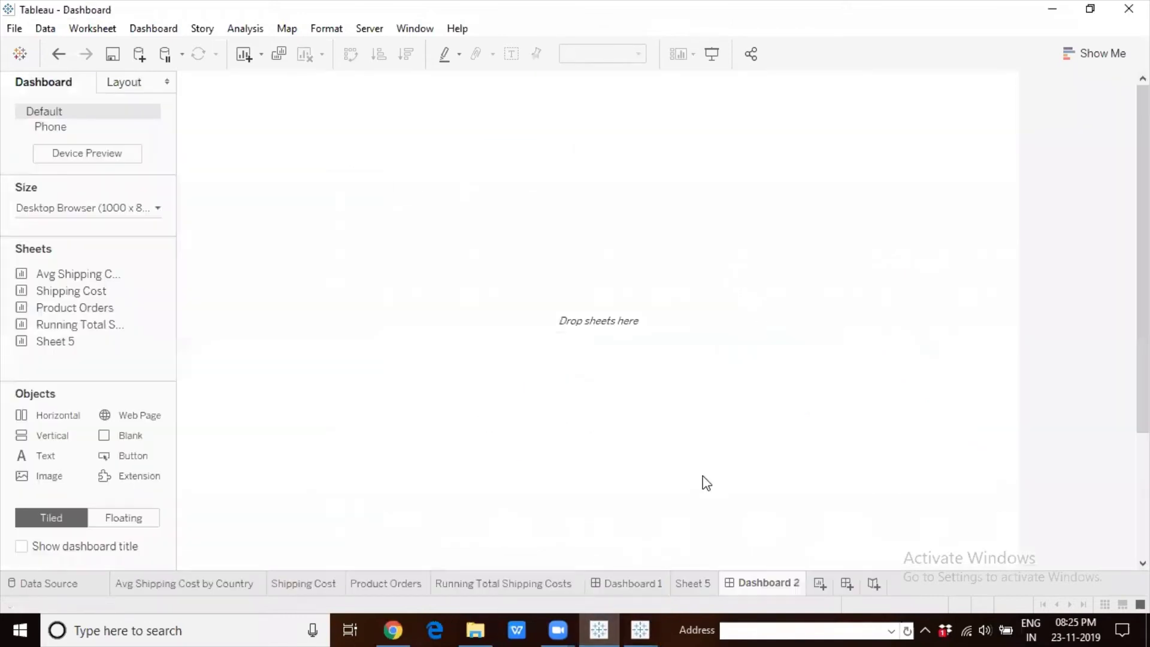
click(190, 584)
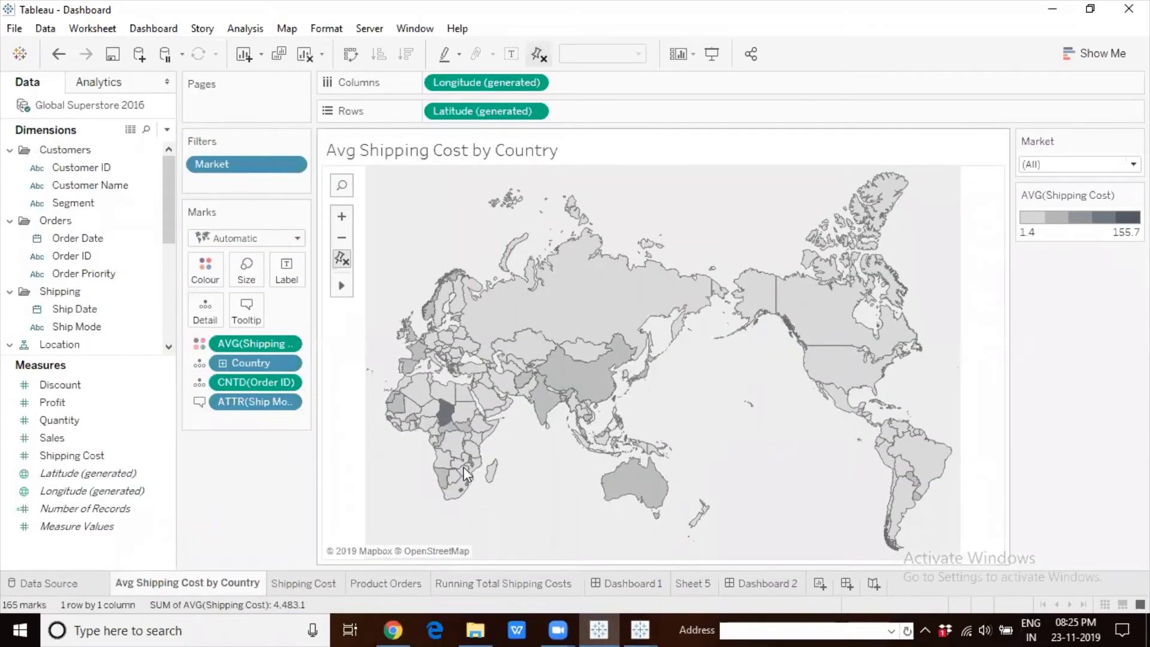
click(292, 585)
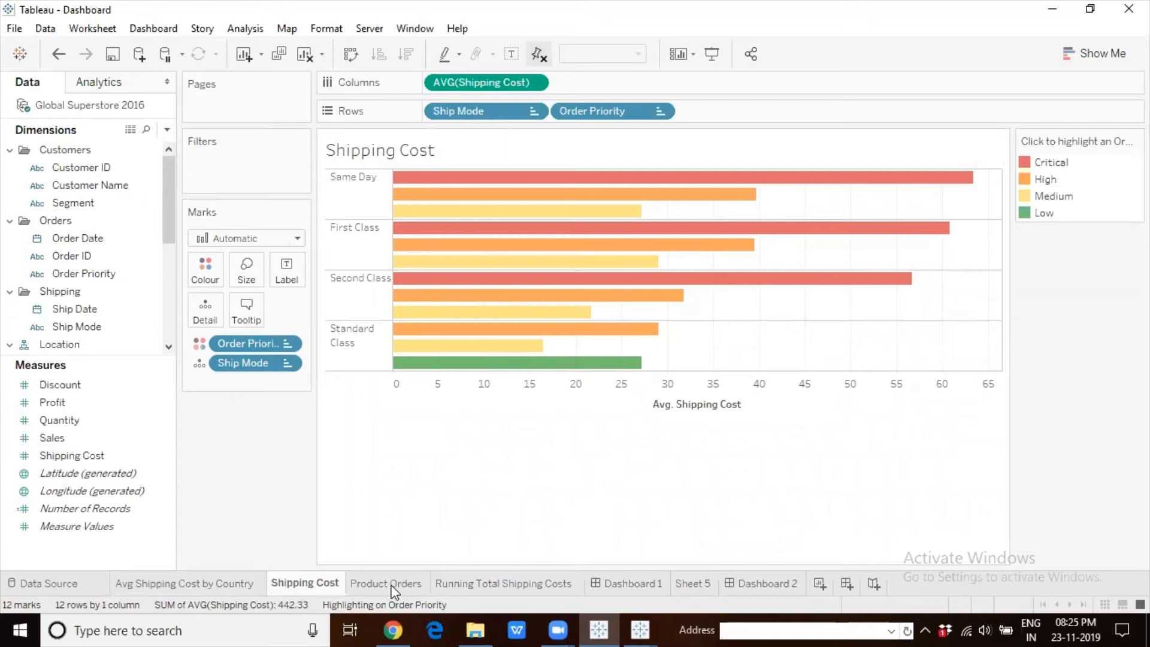
click(391, 587)
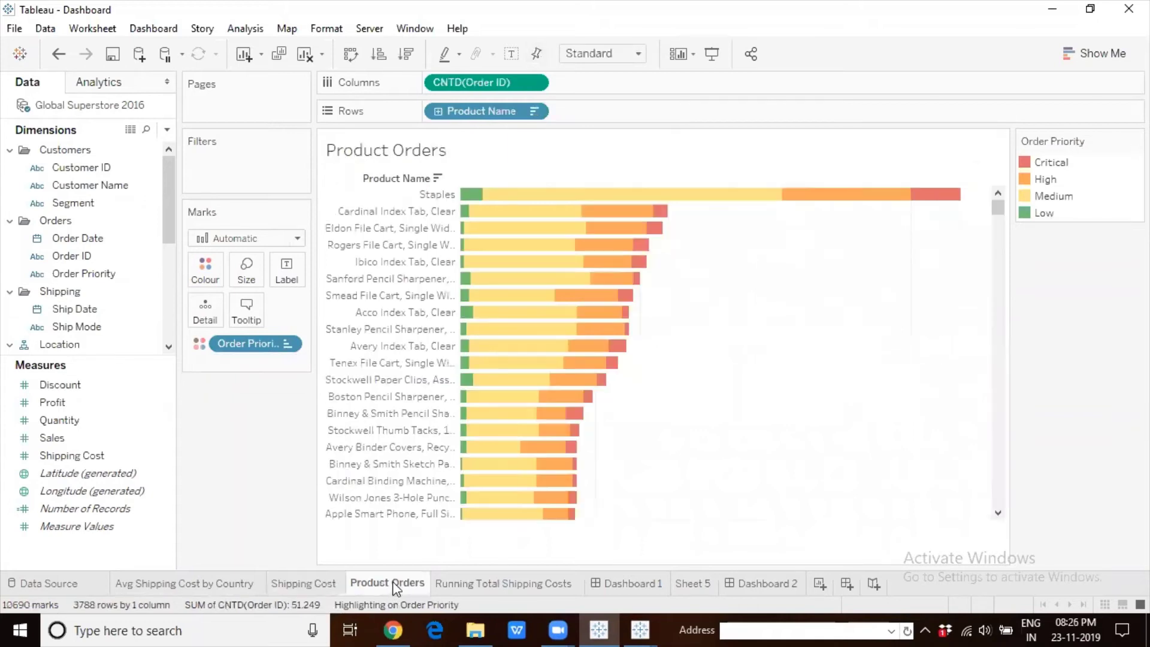
click(245, 589)
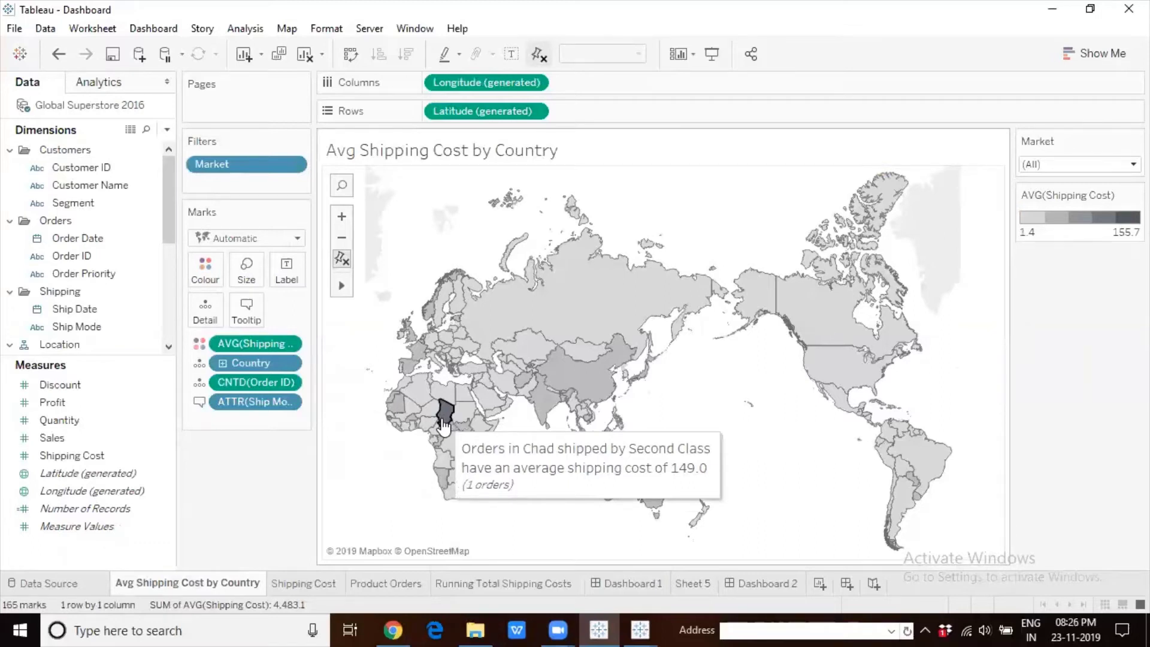
click(323, 588)
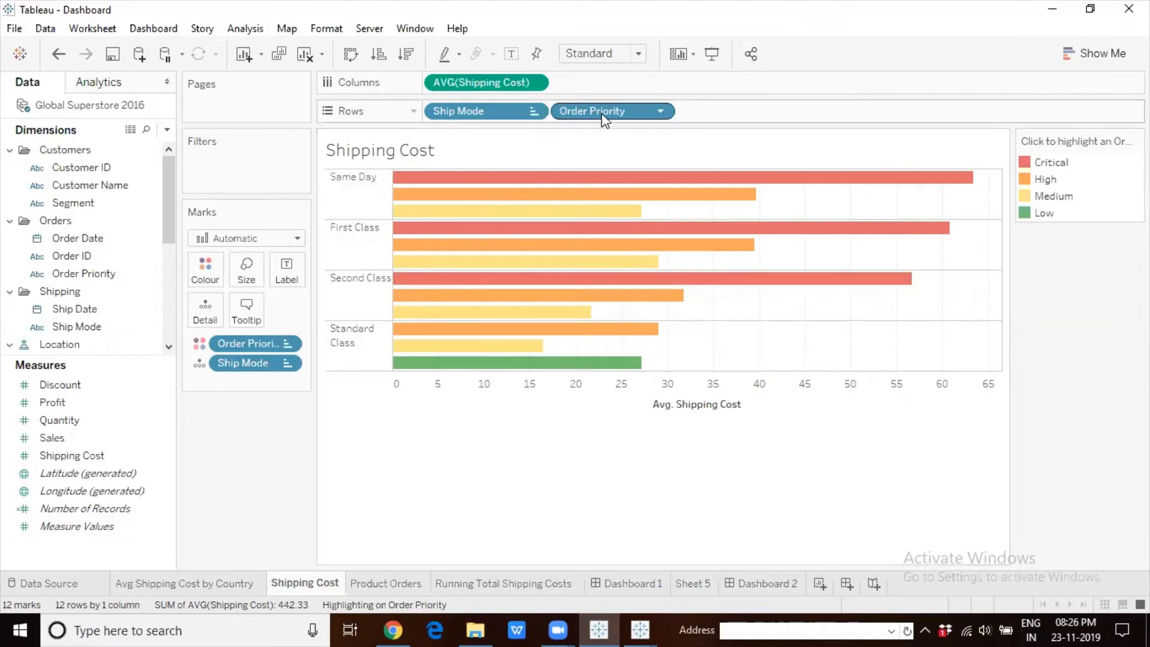
click(377, 585)
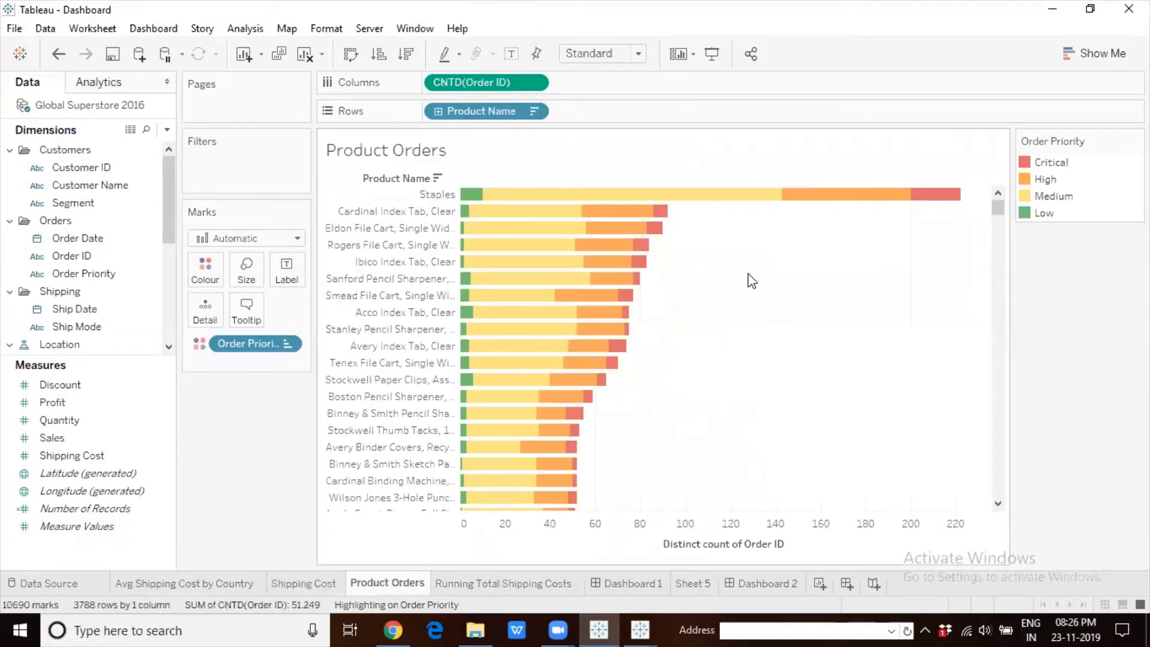
Step: Select the Staples row in Product Orders, inspect its order count for each Order Priority segment, and clear the selection
click(387, 197)
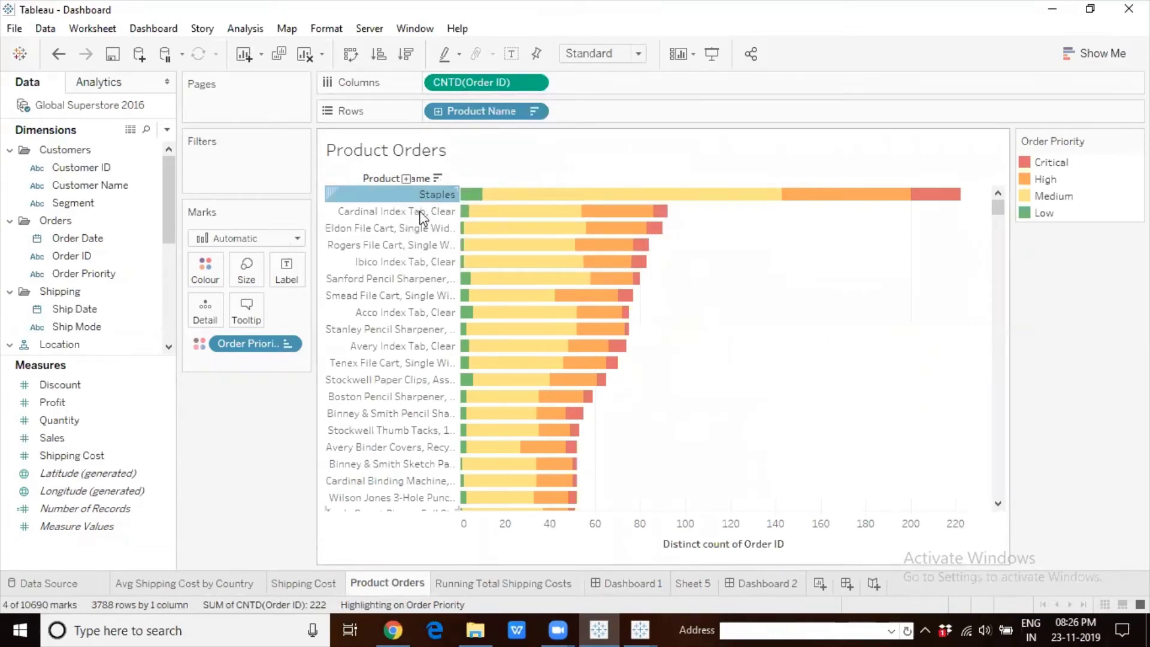
mouse_move(432, 191)
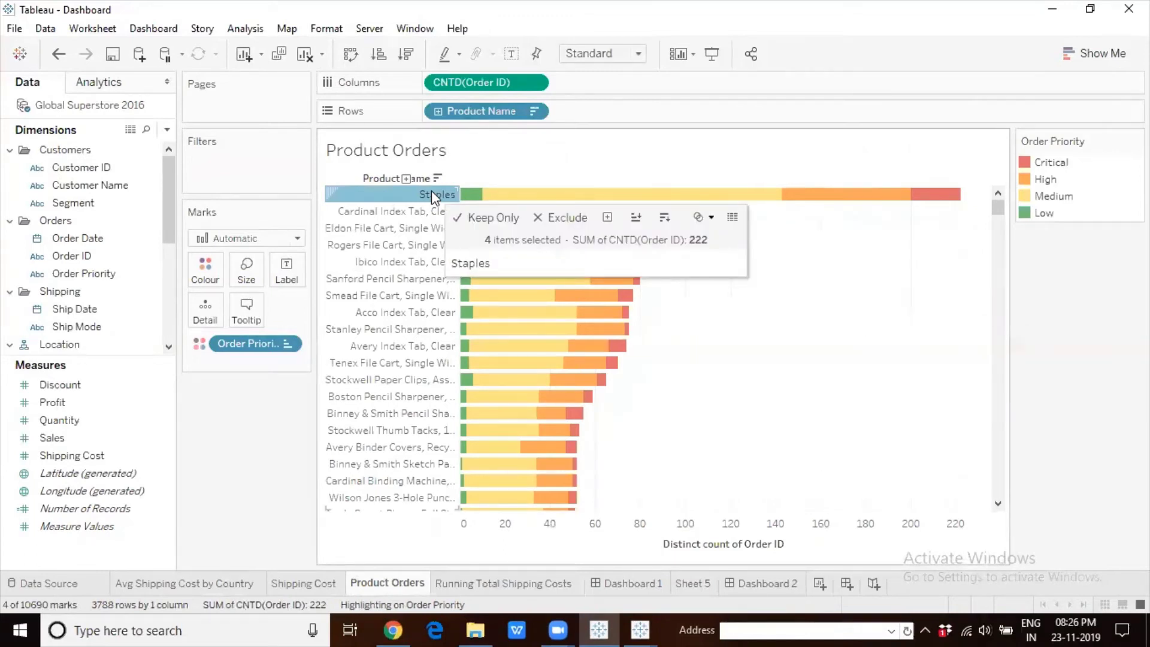
mouse_move(479, 196)
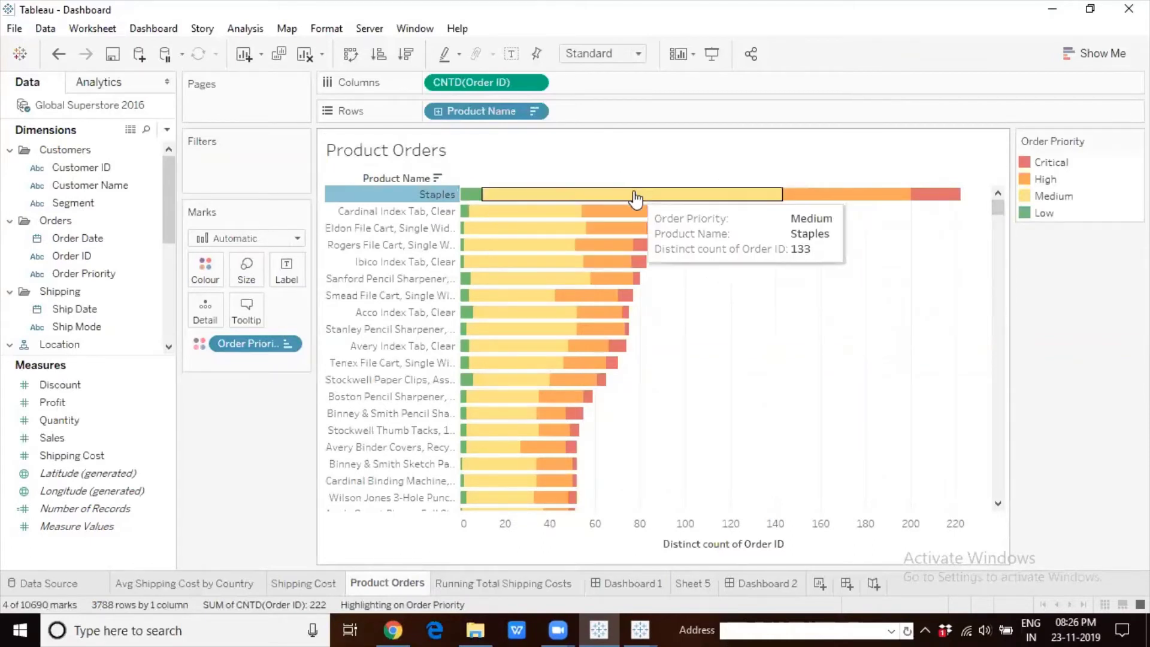
mouse_move(820, 198)
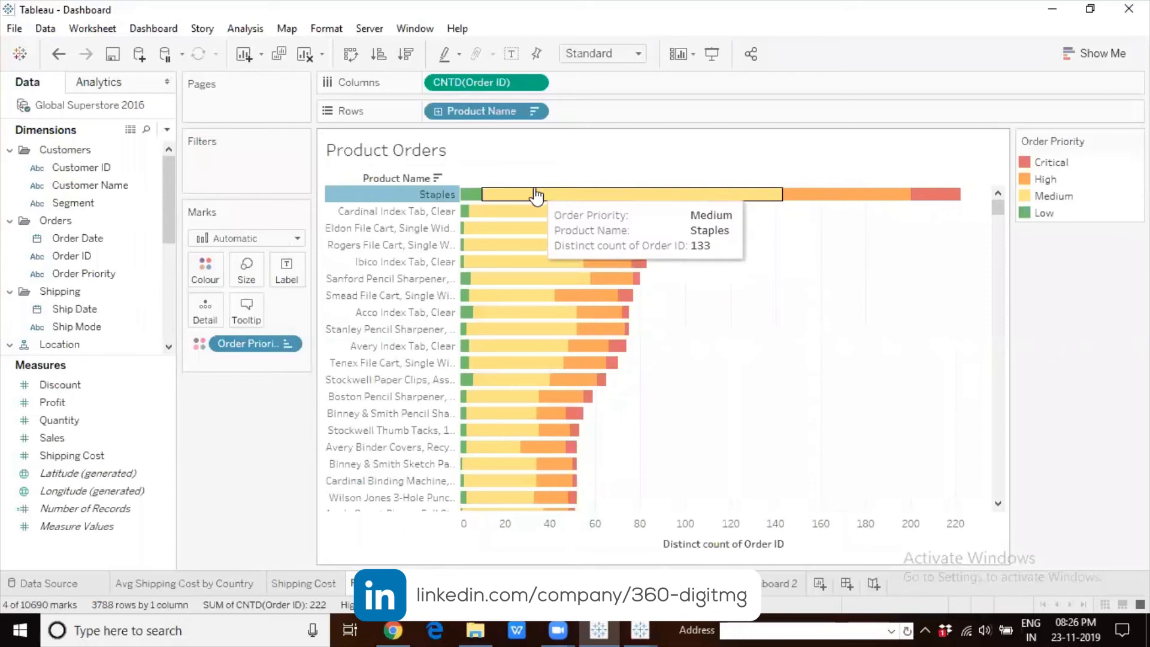
mouse_move(535, 197)
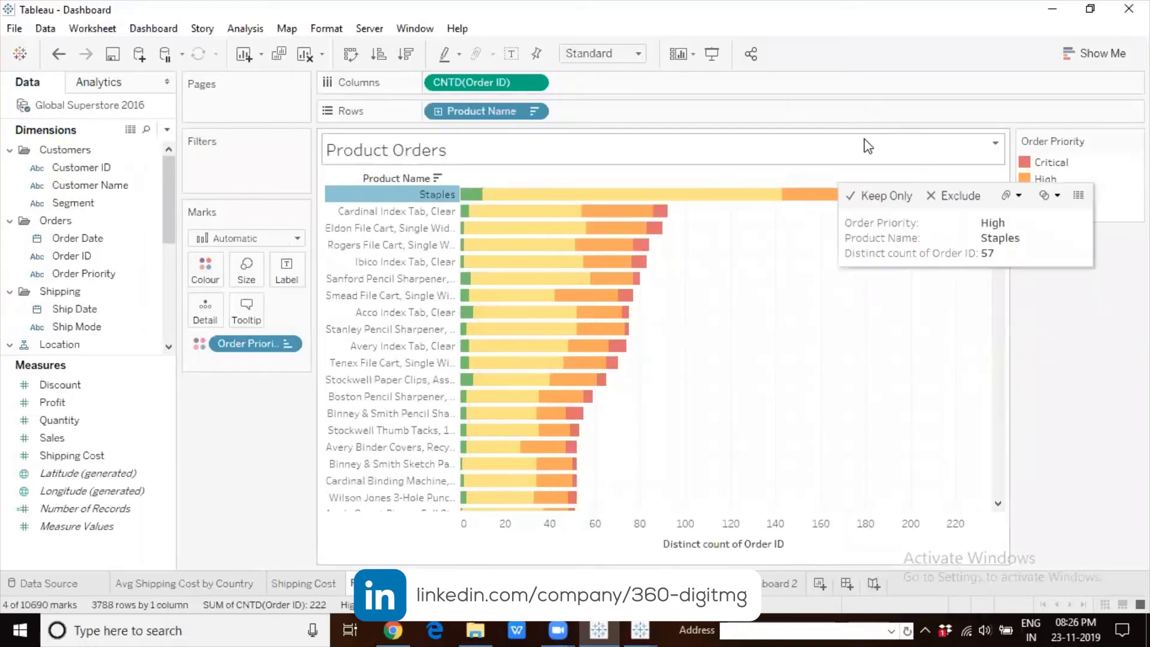
mouse_move(937, 204)
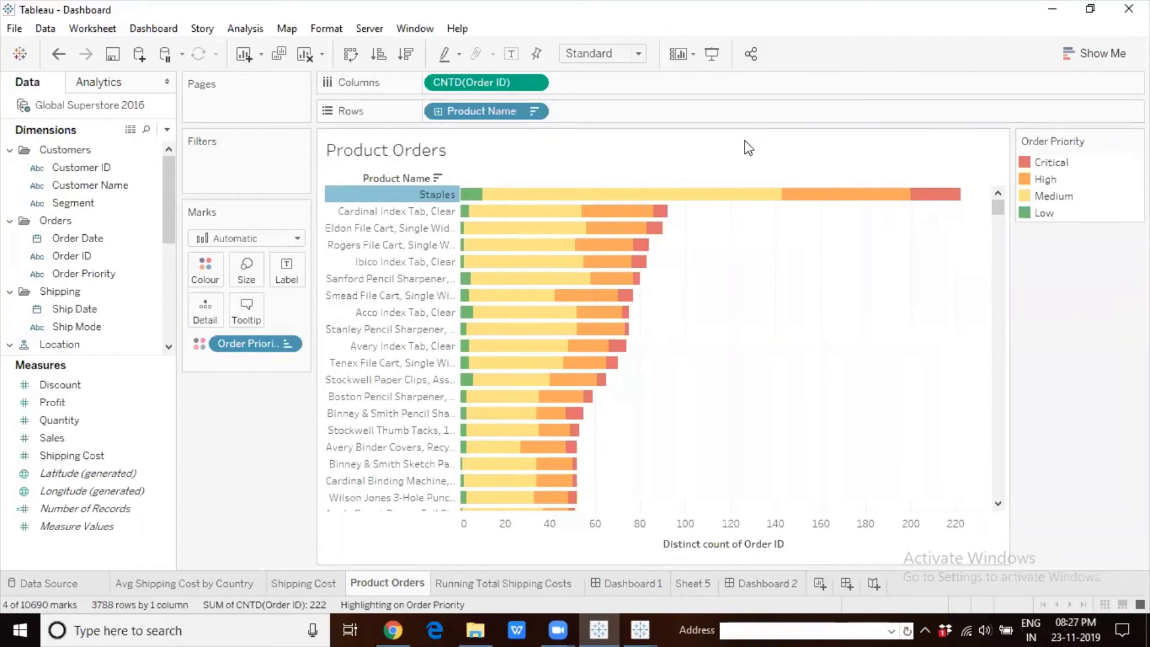
click(709, 334)
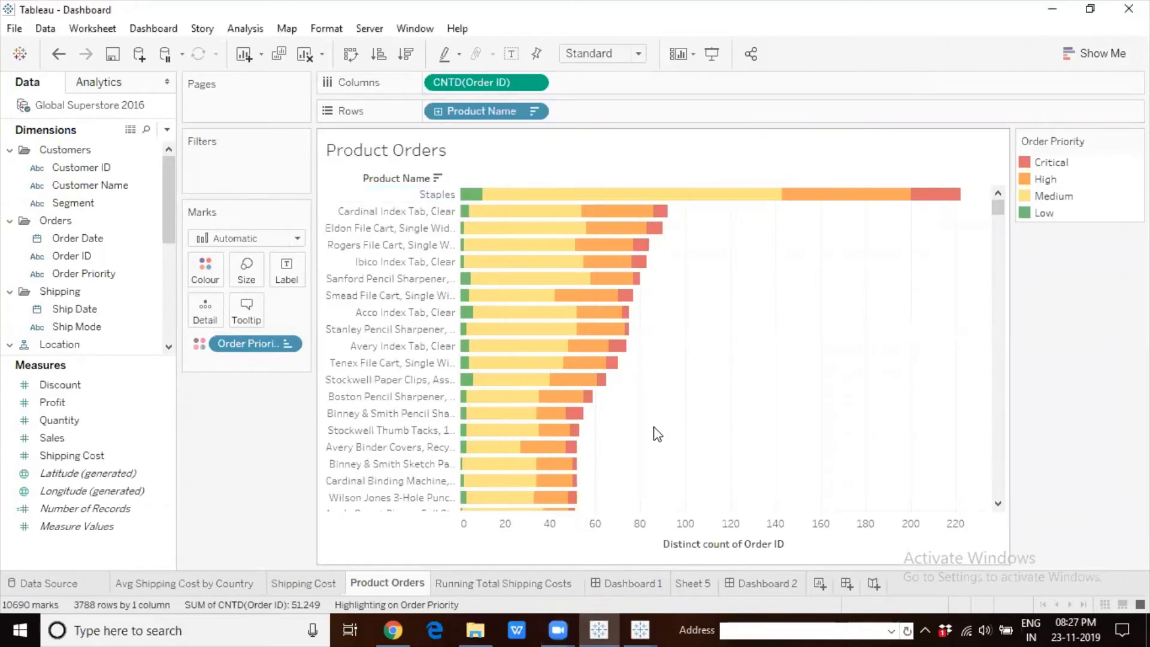
Step: View the Running Total Shipping Costs sheet and check the dashboard commands, including the Auto-Generate Phone Layouts option
click(516, 584)
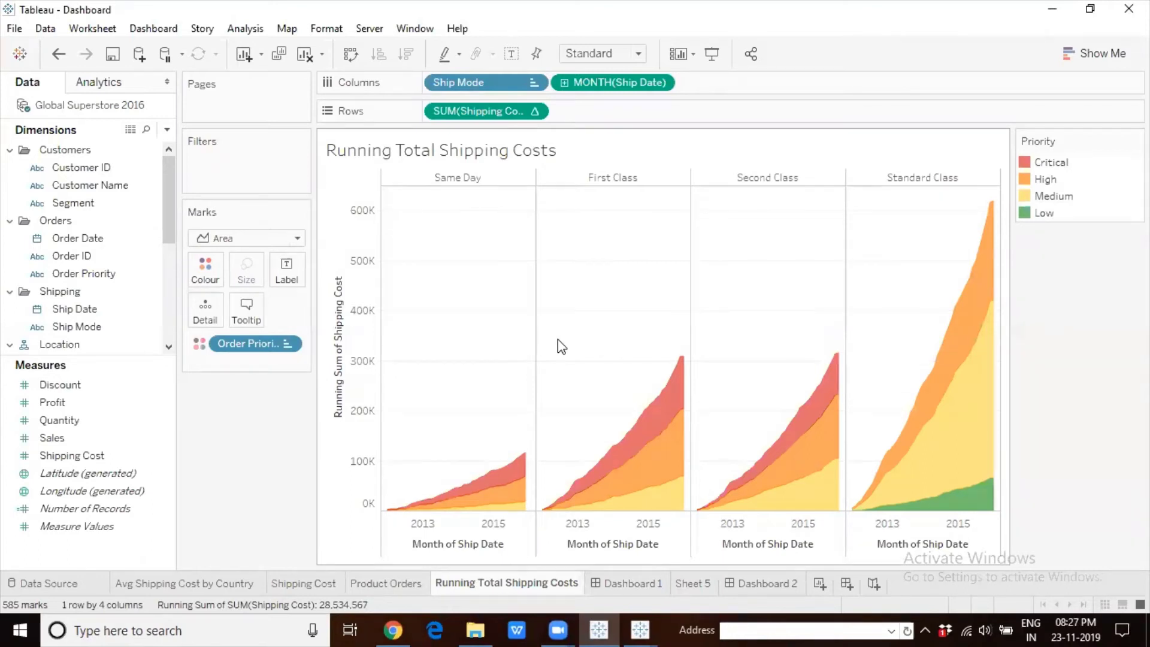
click(159, 31)
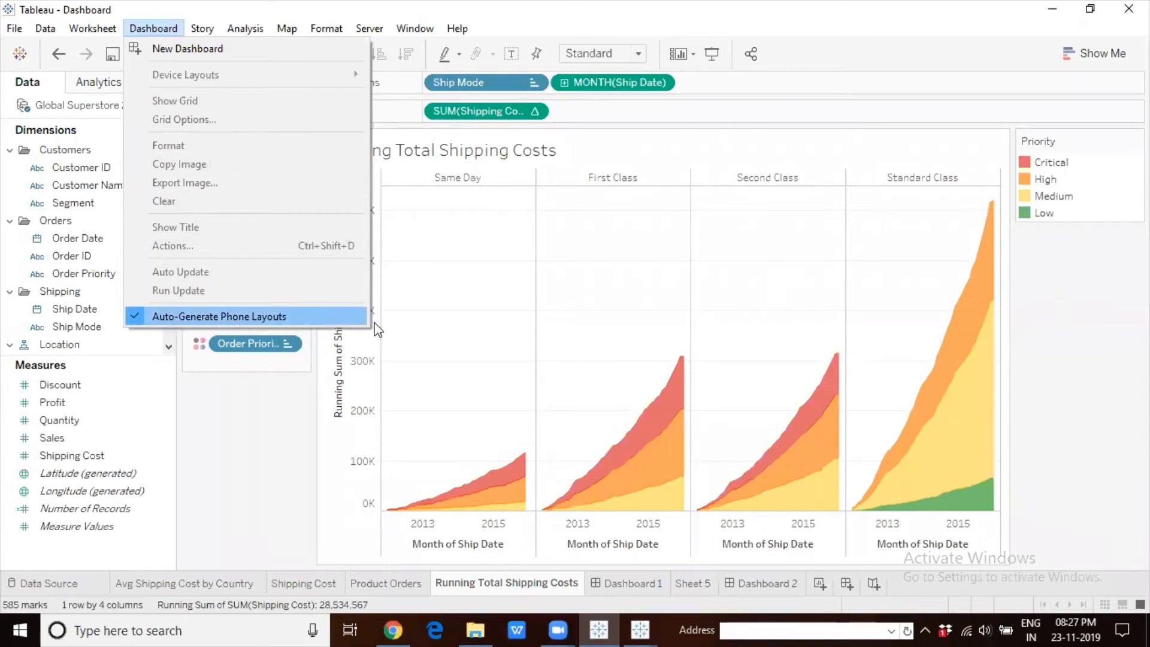
click(487, 41)
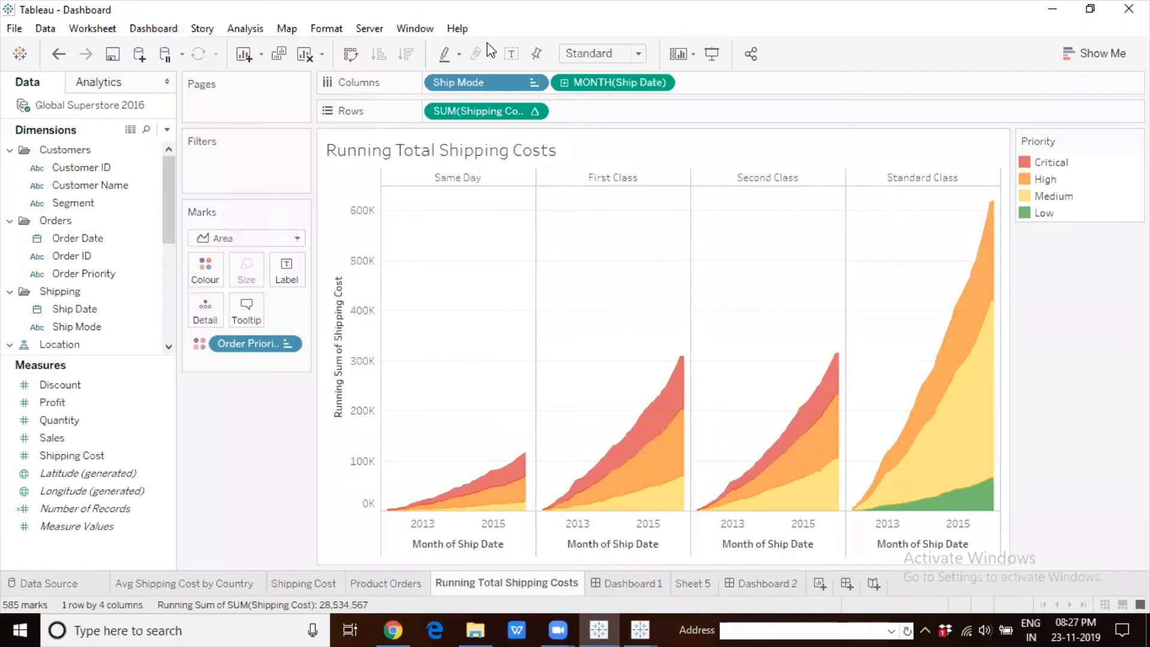
Step: Check the installed version in the About Tableau information and close it
click(458, 29)
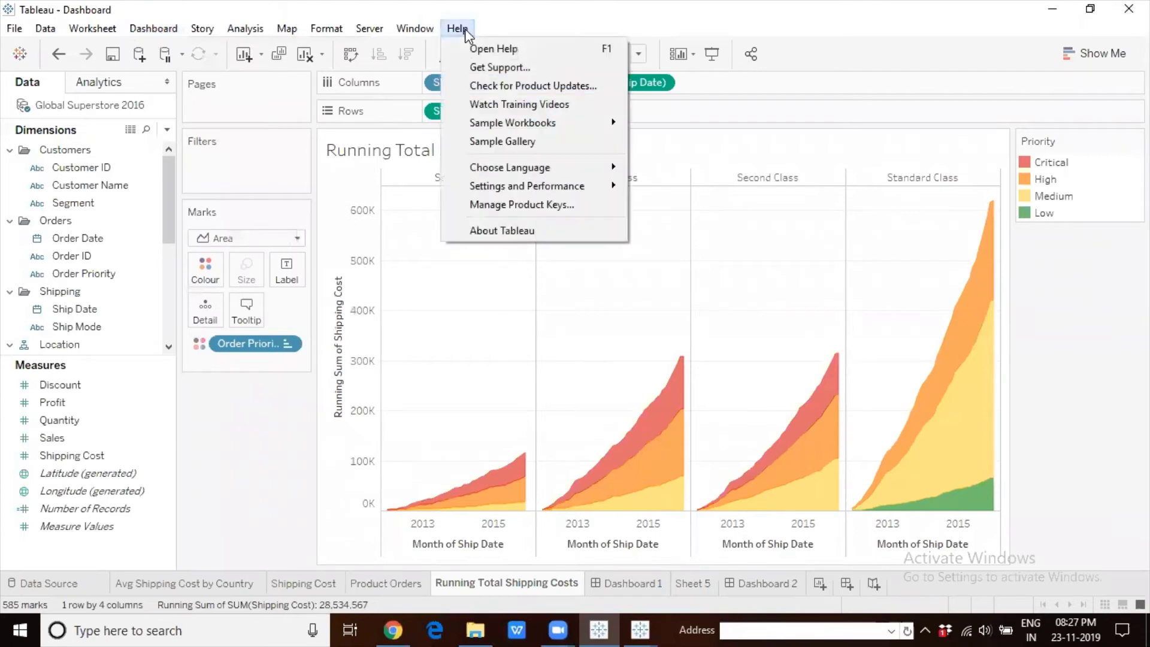
click(516, 232)
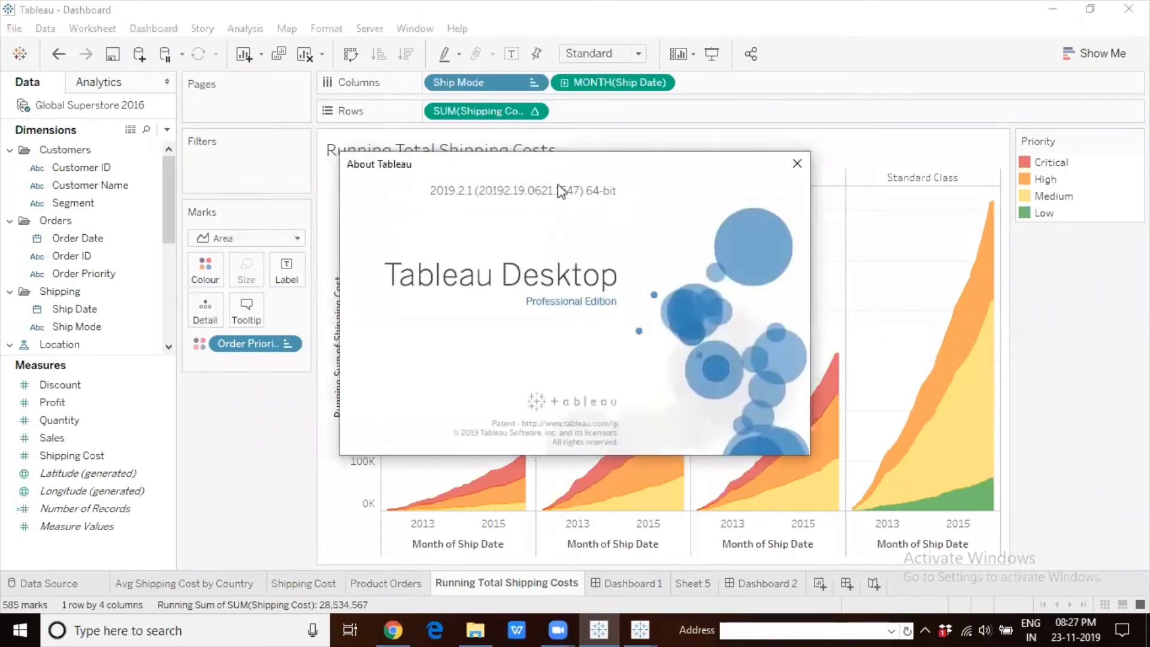
click(797, 163)
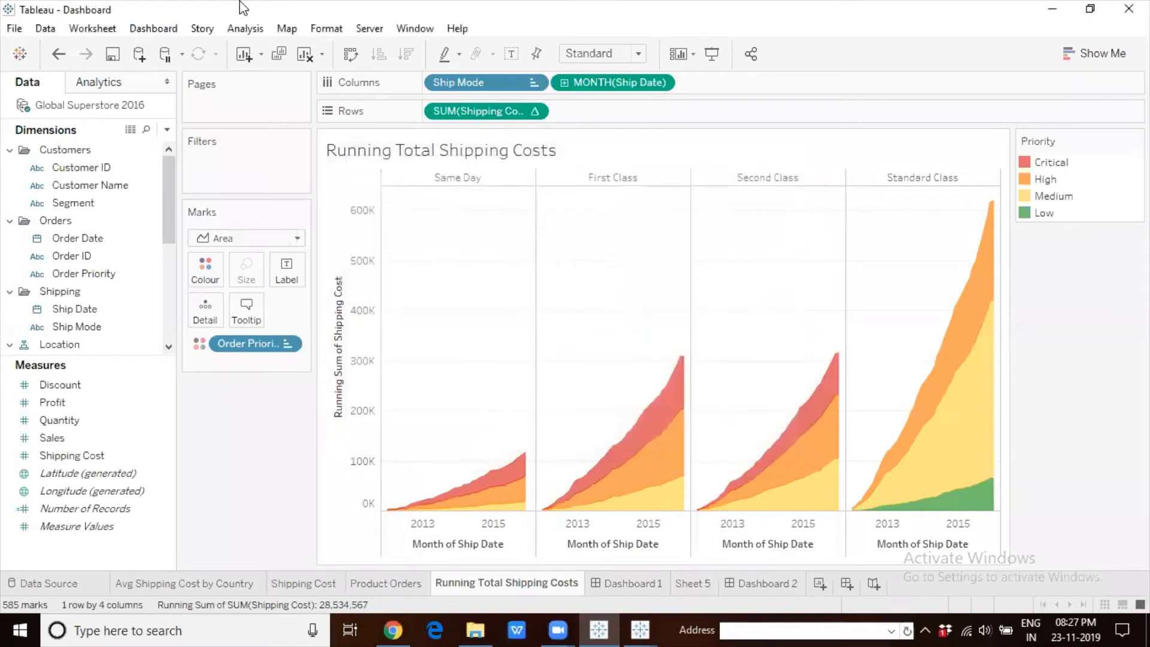
Step: Review the dashboard commands again, focusing on the Auto-Generate Phone Layouts option
click(152, 30)
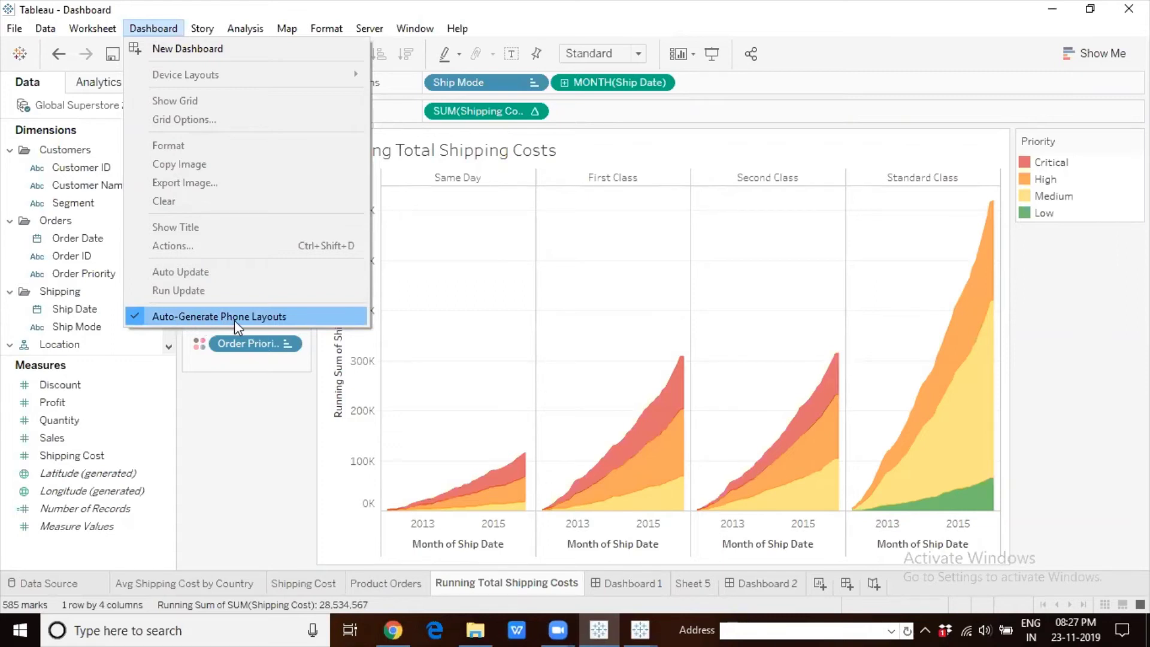
click(423, 323)
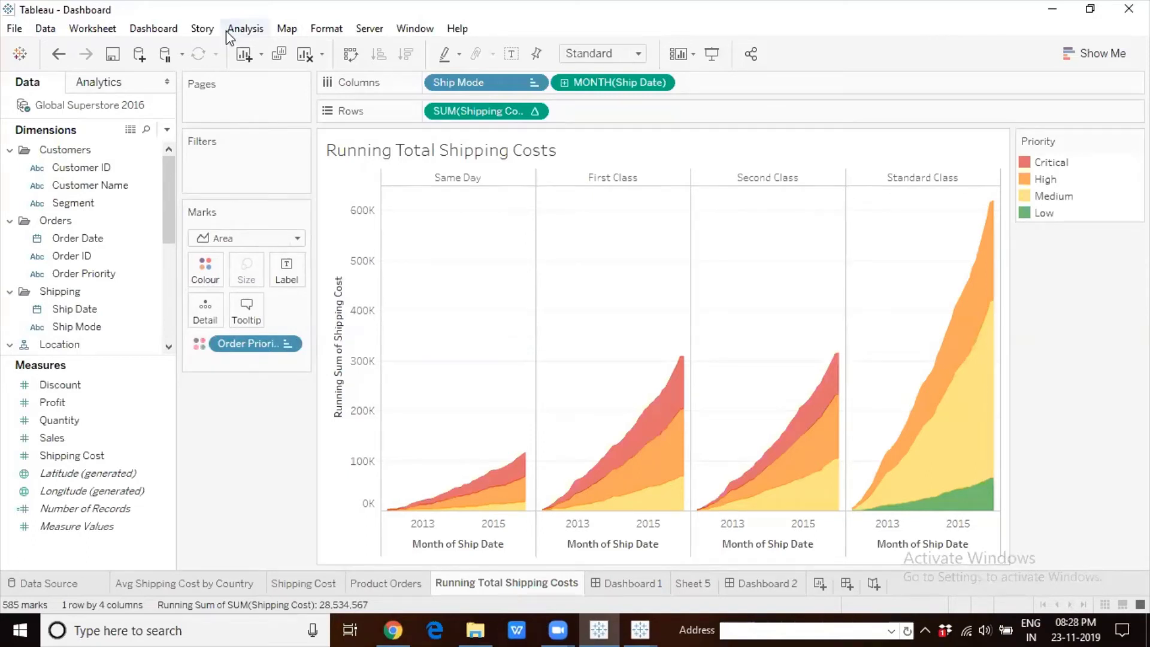
click(161, 28)
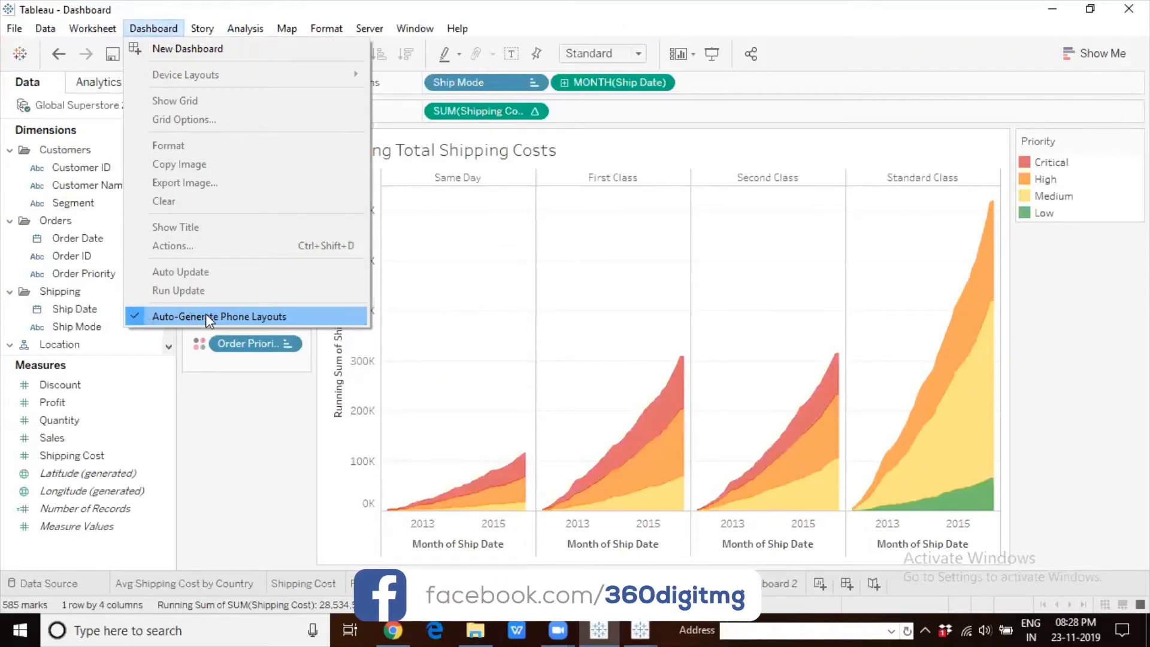
click(572, 295)
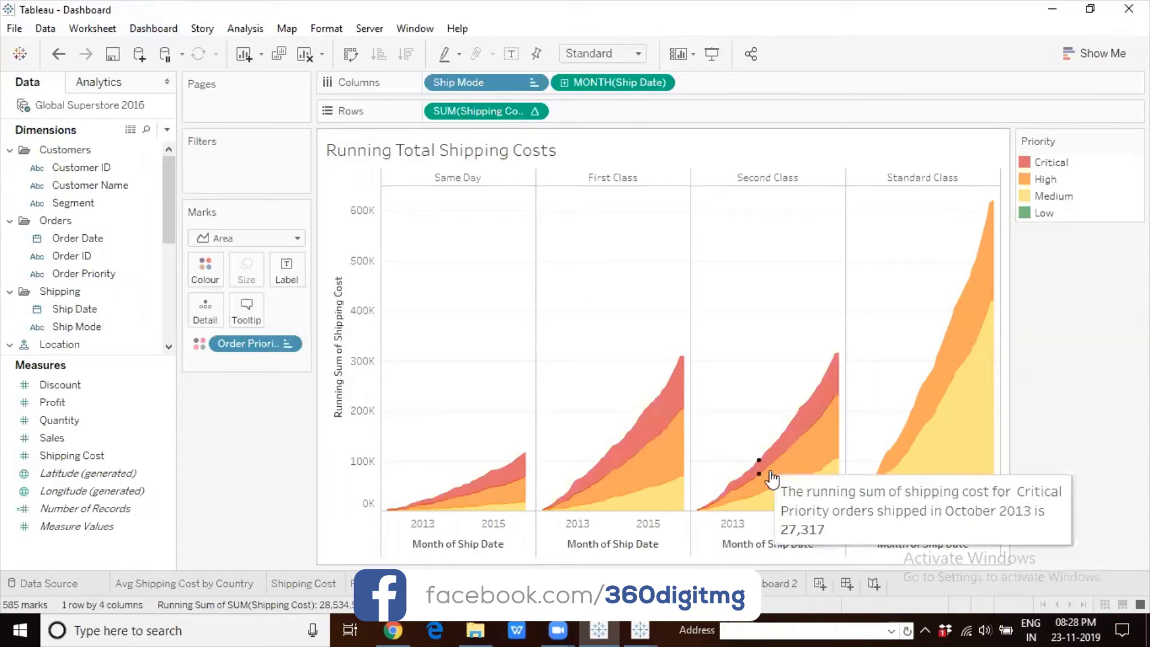
Step: Open Dashboard 2 and place the Avg Shipping Cost by Country, Shipping Cost, Product Orders and Running Total Shipping Costs sheets in a two-by-two grid
click(770, 584)
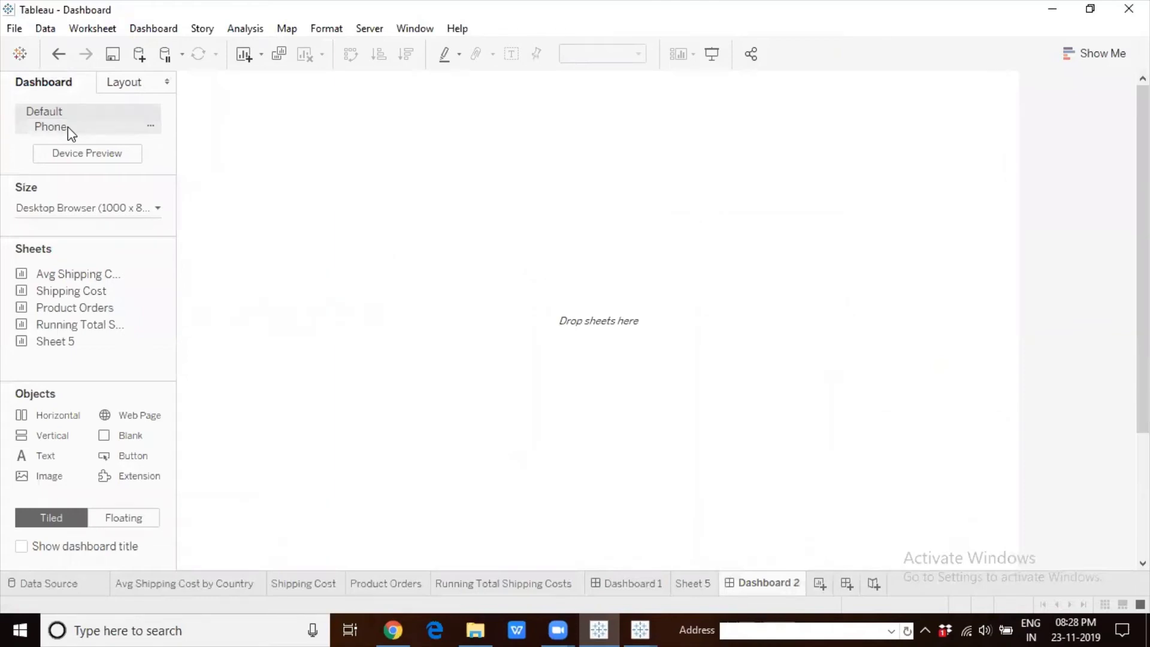
mouse_move(42, 273)
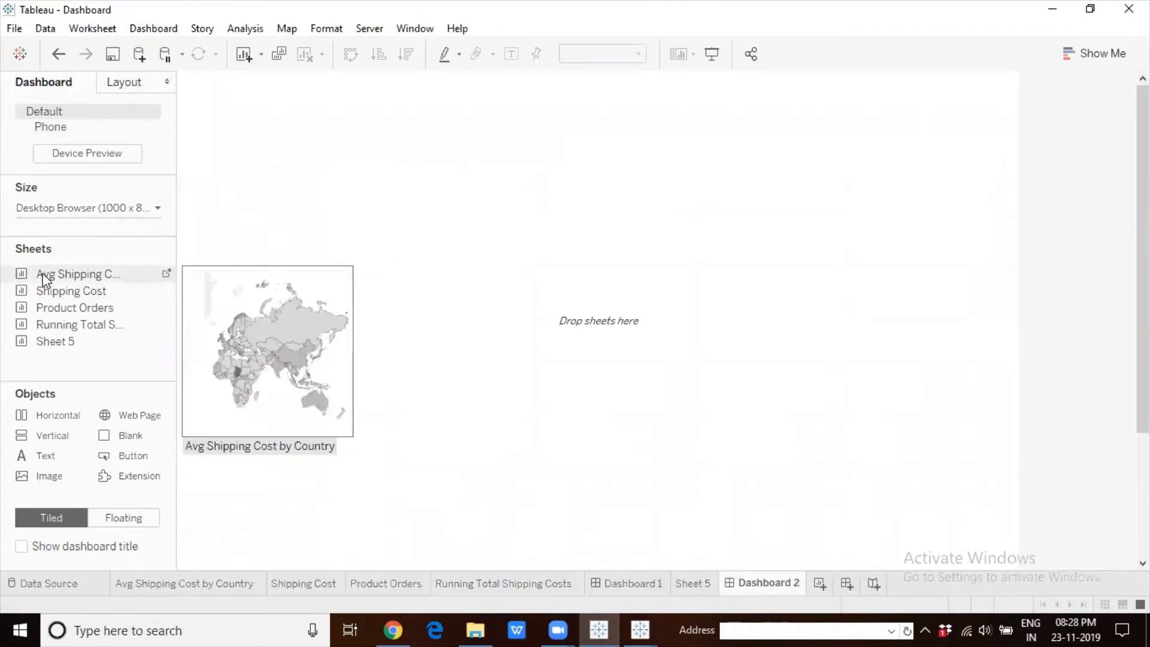
drag(42, 273, 261, 215)
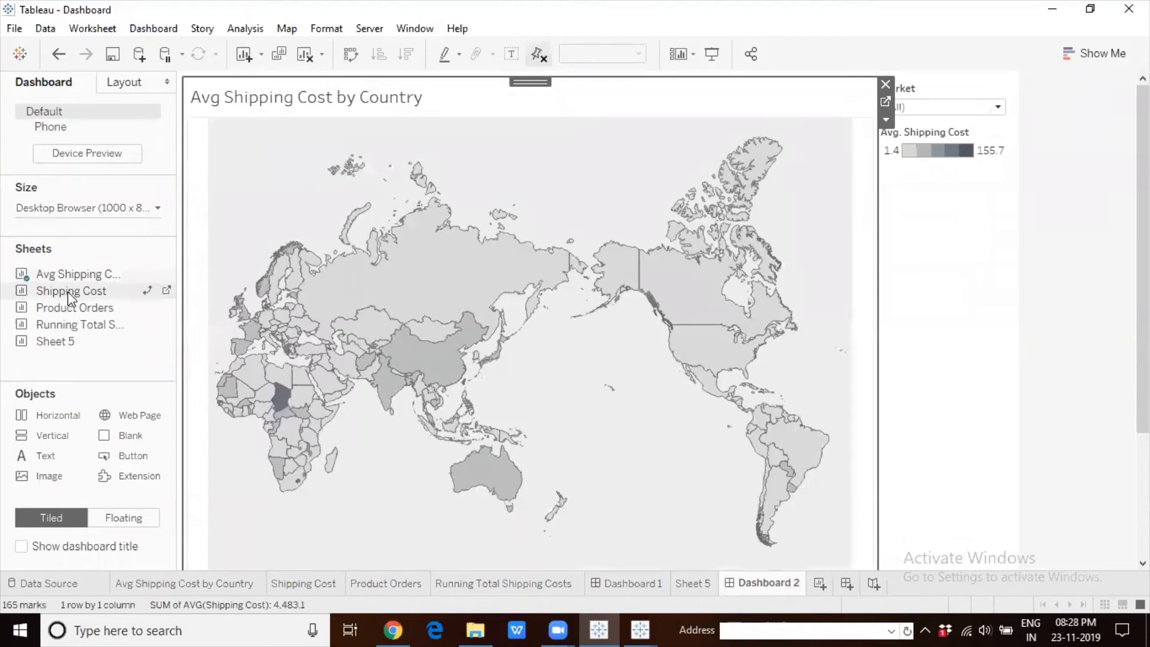
double_click(75, 292)
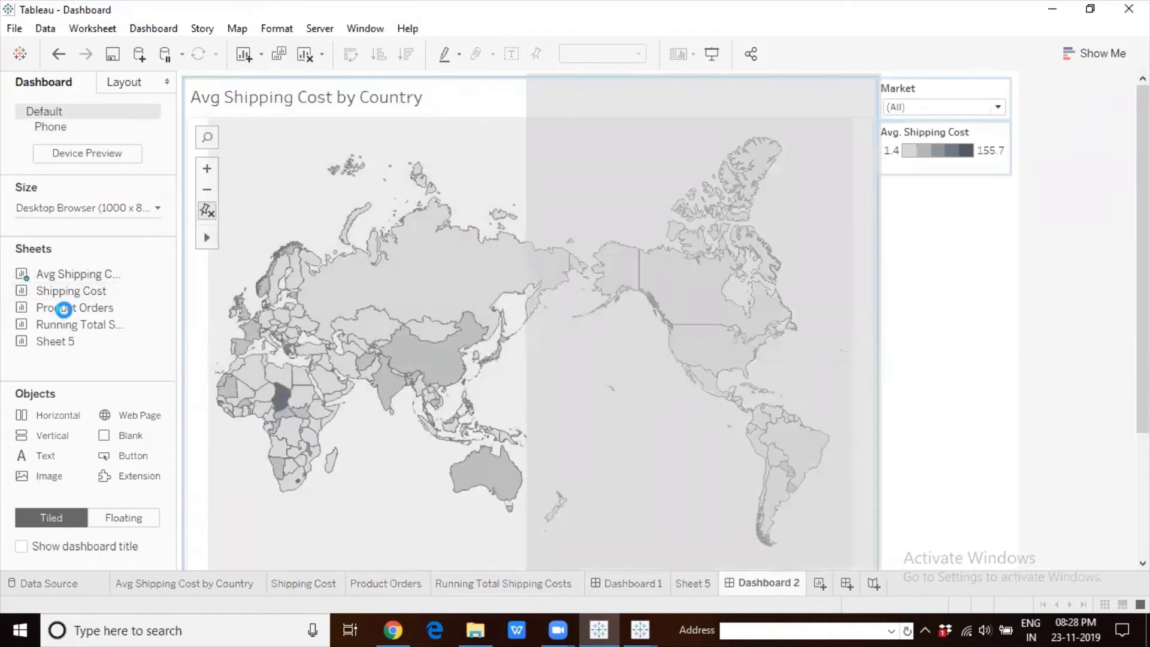
drag(72, 308, 146, 333)
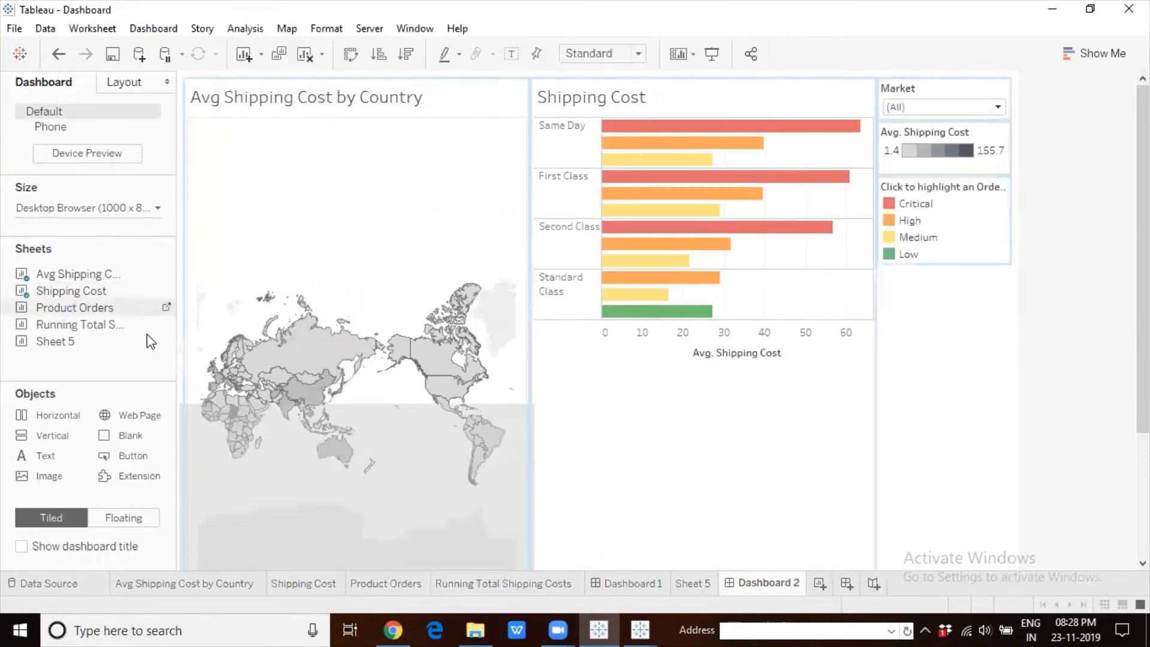
drag(78, 324, 726, 469)
Step: Change the size of Dashboard 2 from a fixed size to Automatic
click(90, 207)
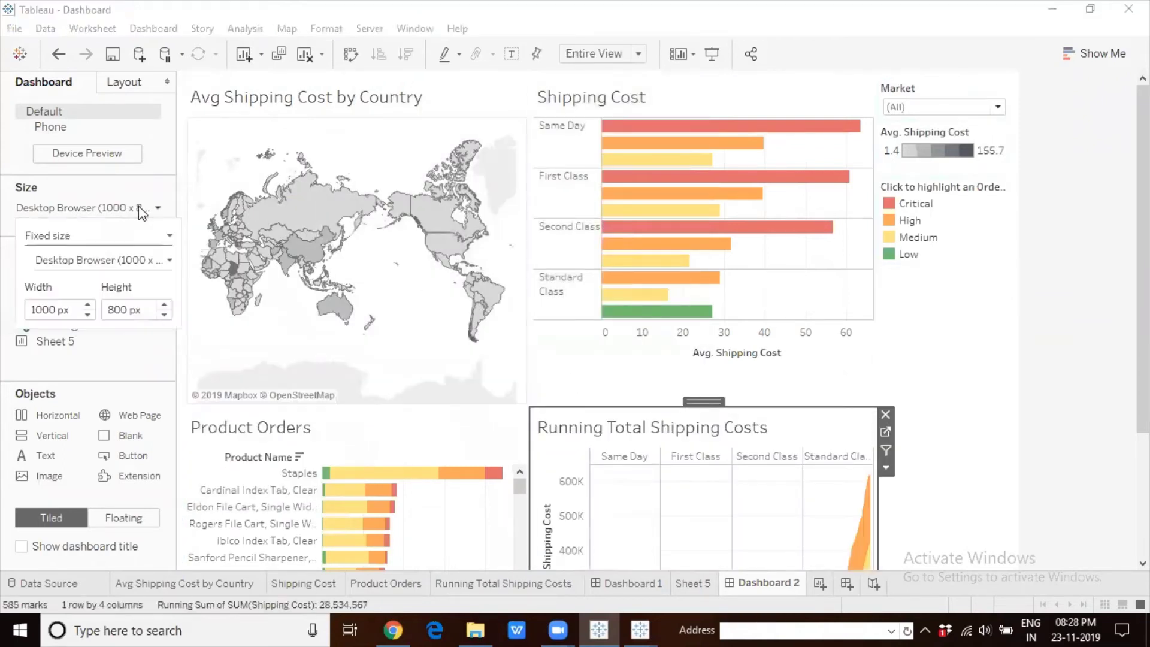
click(83, 244)
click(77, 264)
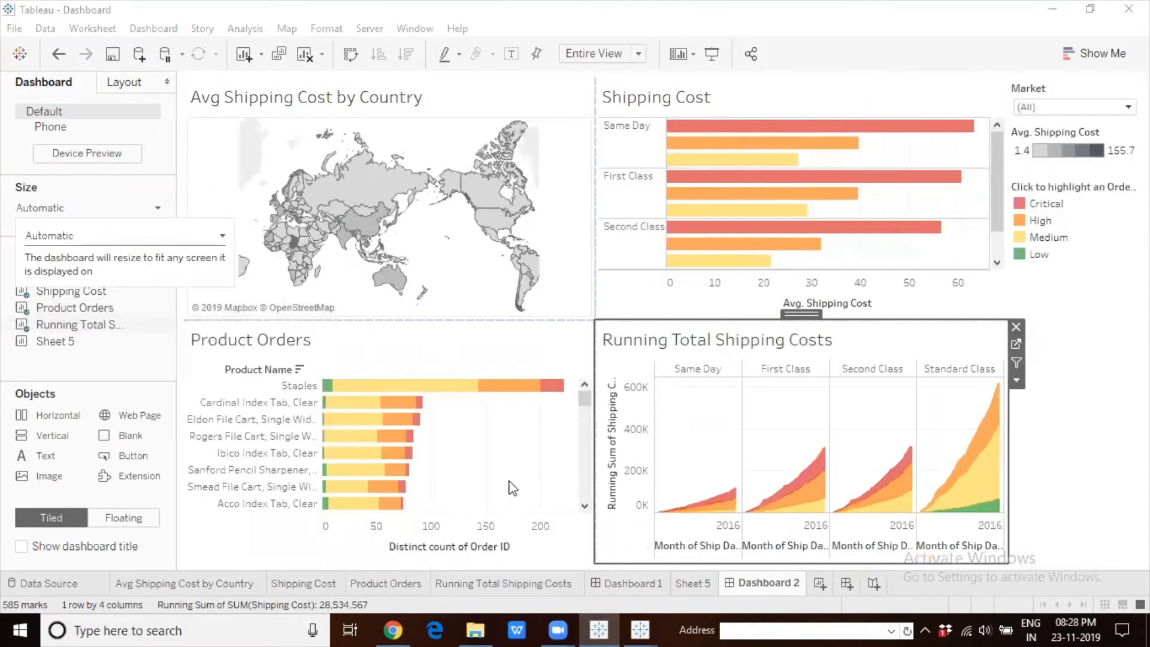
click(143, 371)
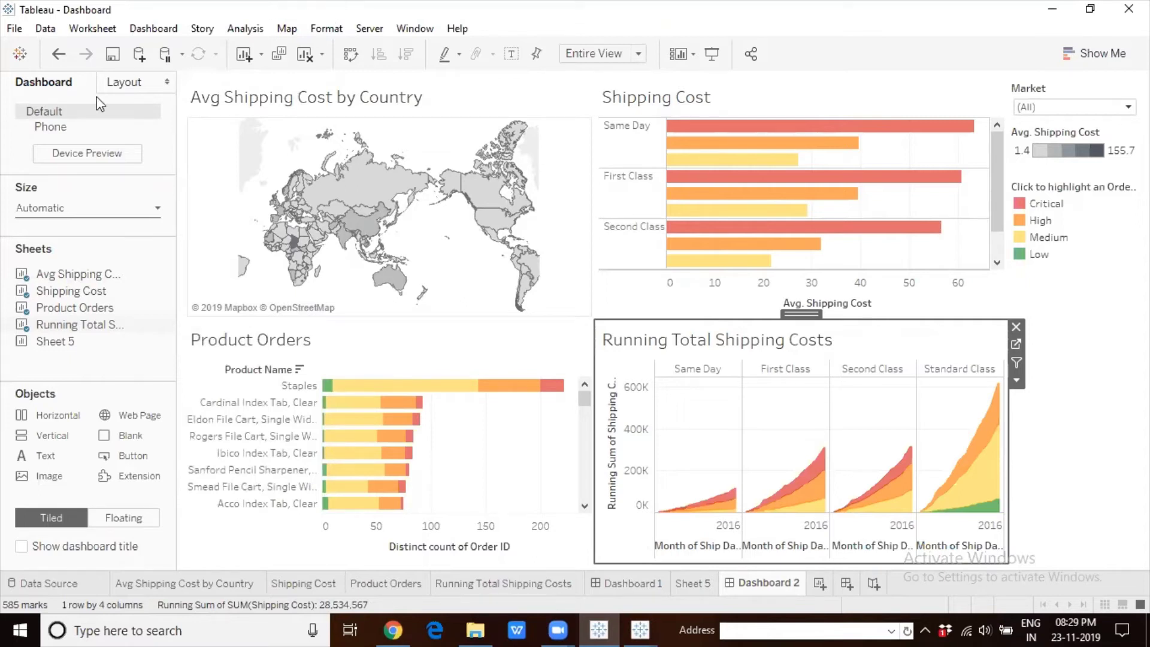
Step: Check the Phone layout's options and compare the Phone layout of Dashboard 2 with its Default layout
click(151, 128)
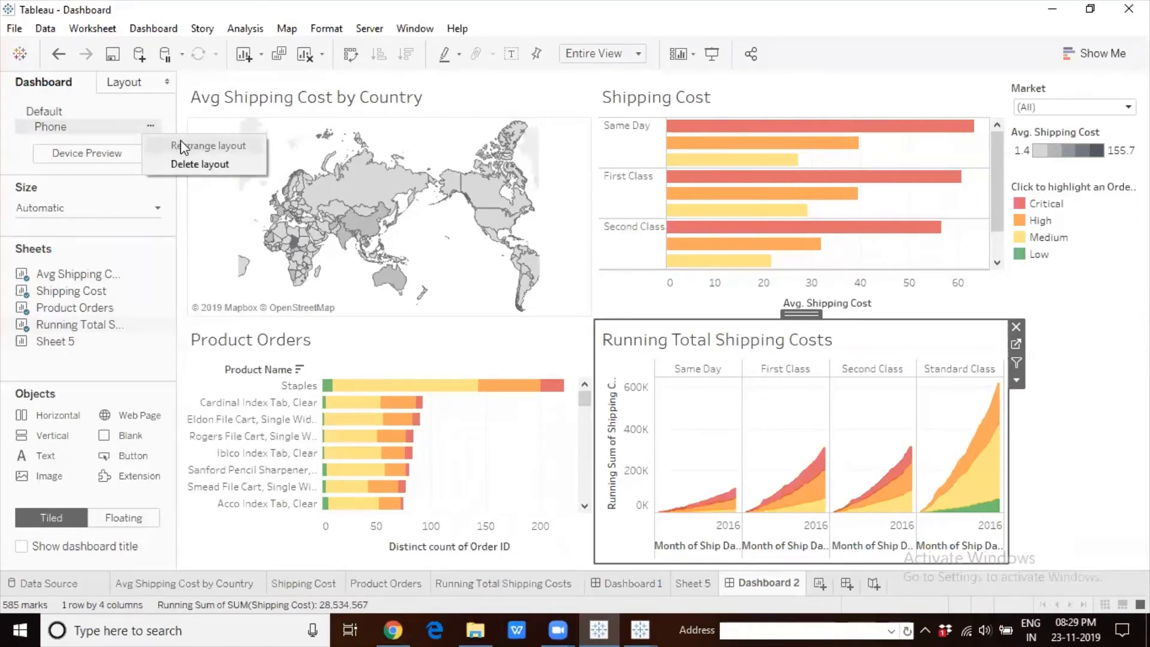
click(88, 134)
click(89, 135)
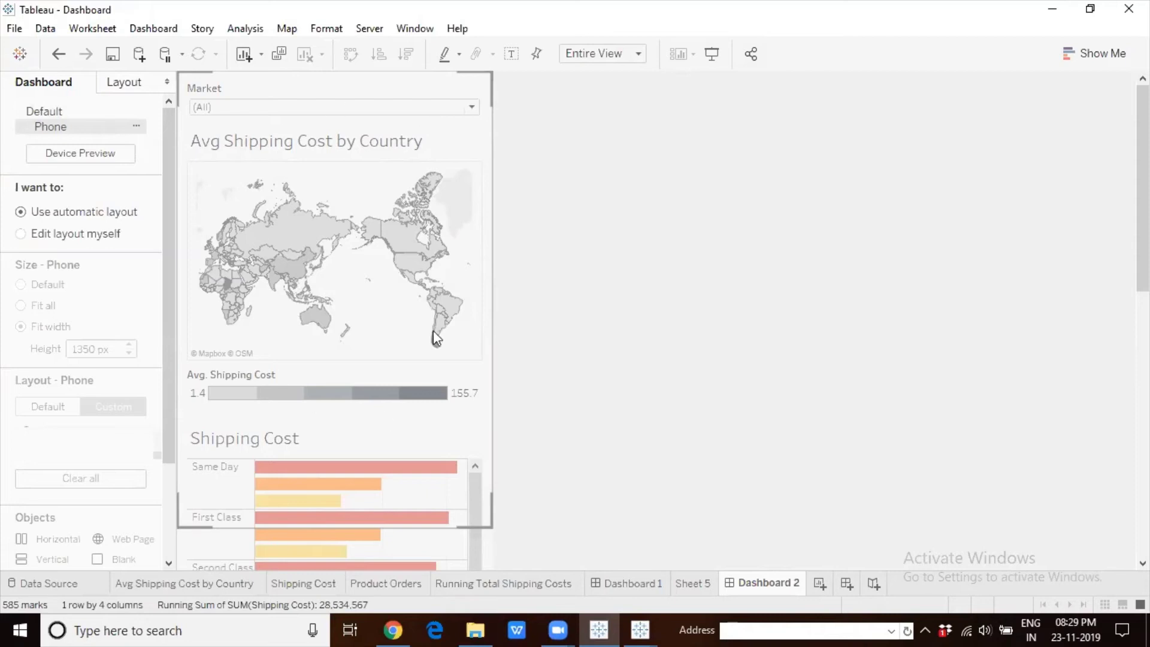
click(69, 112)
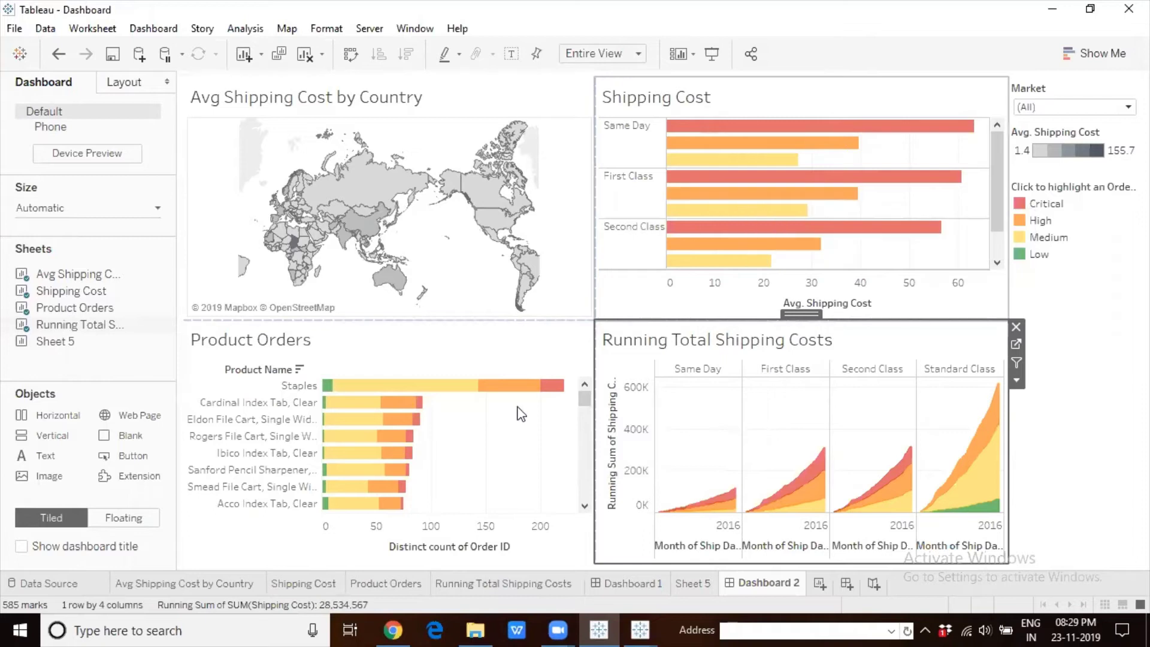
click(51, 127)
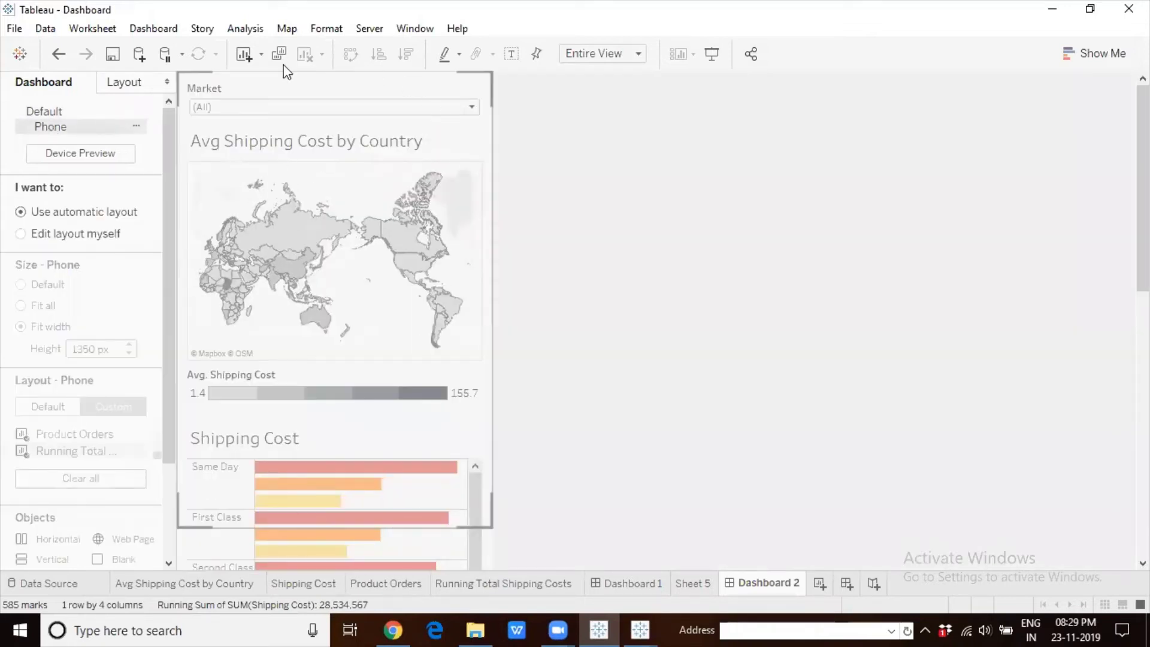
Step: Check the options available for the automatic Phone layout and look through all its charts
click(137, 125)
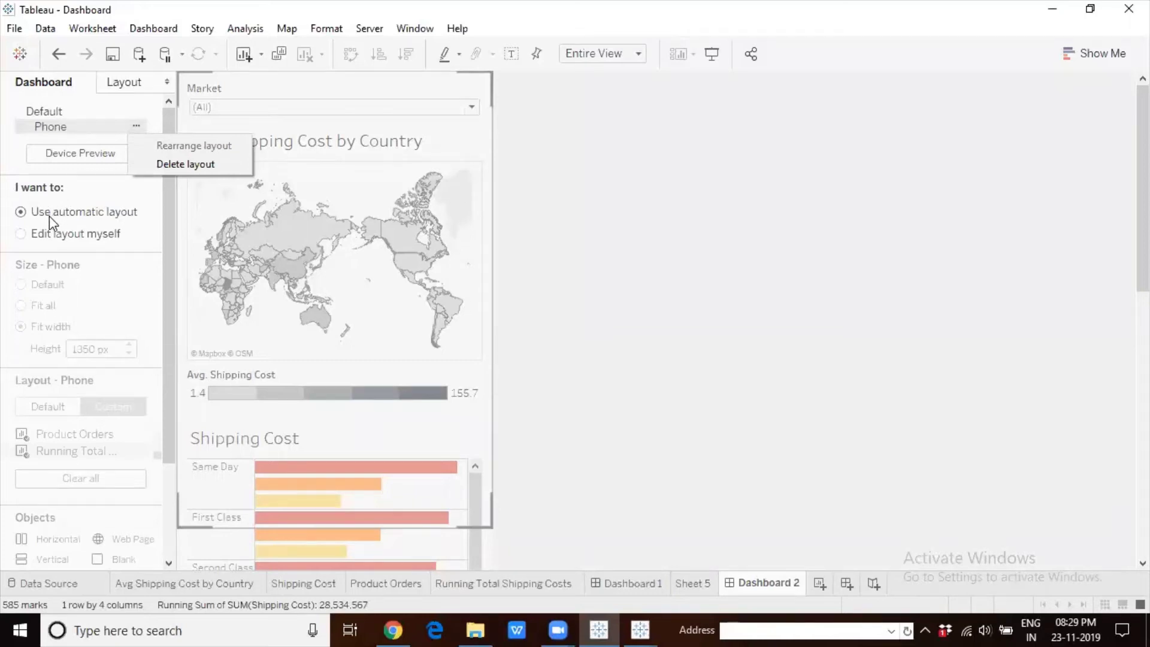
click(94, 193)
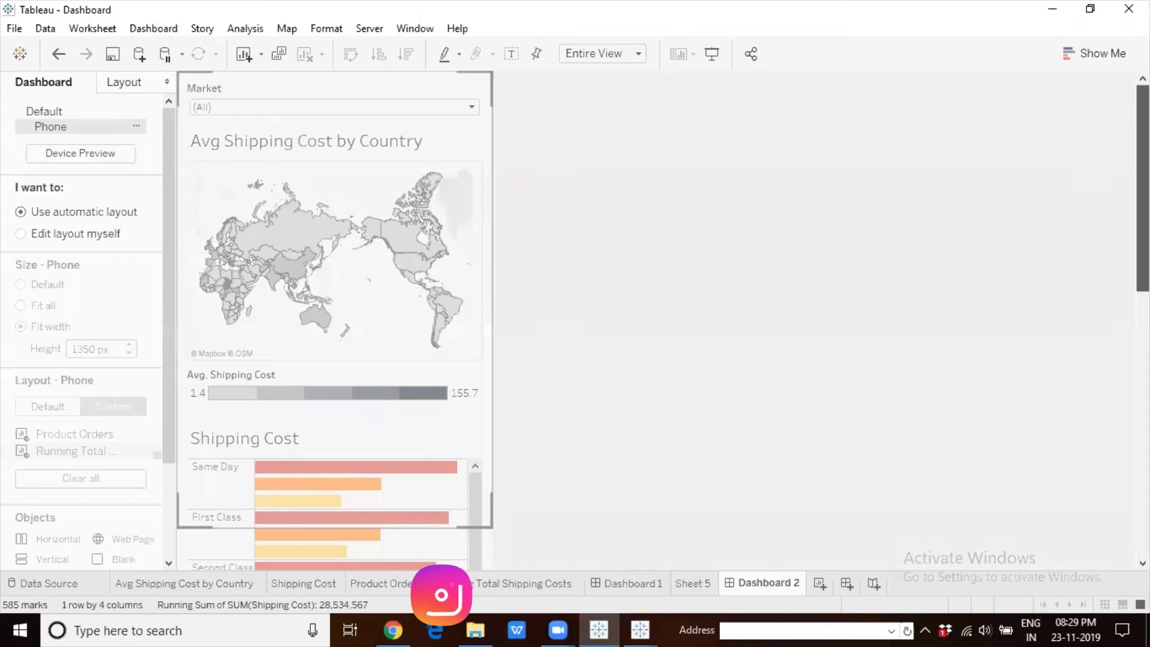
scroll(1143, 188, down, 3)
scroll(1119, 221, down, 5)
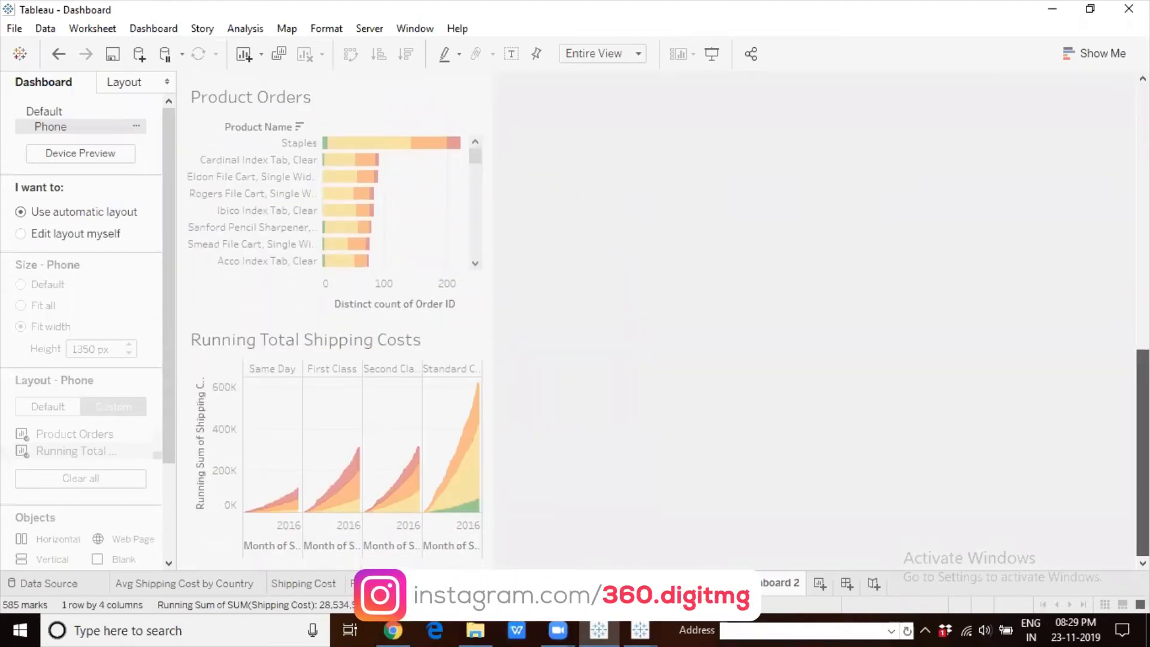
scroll(1119, 220, up, 3)
scroll(1120, 220, up, 5)
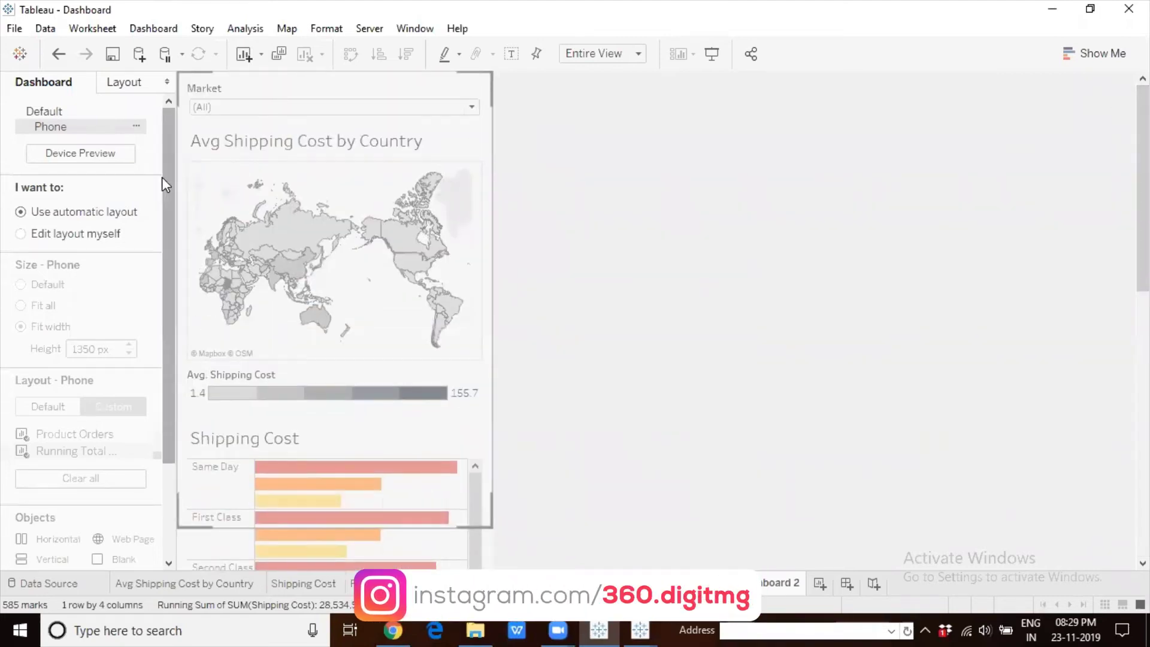
Step: Switch the Phone layout to Edit layout myself and rearrange the layout
click(21, 234)
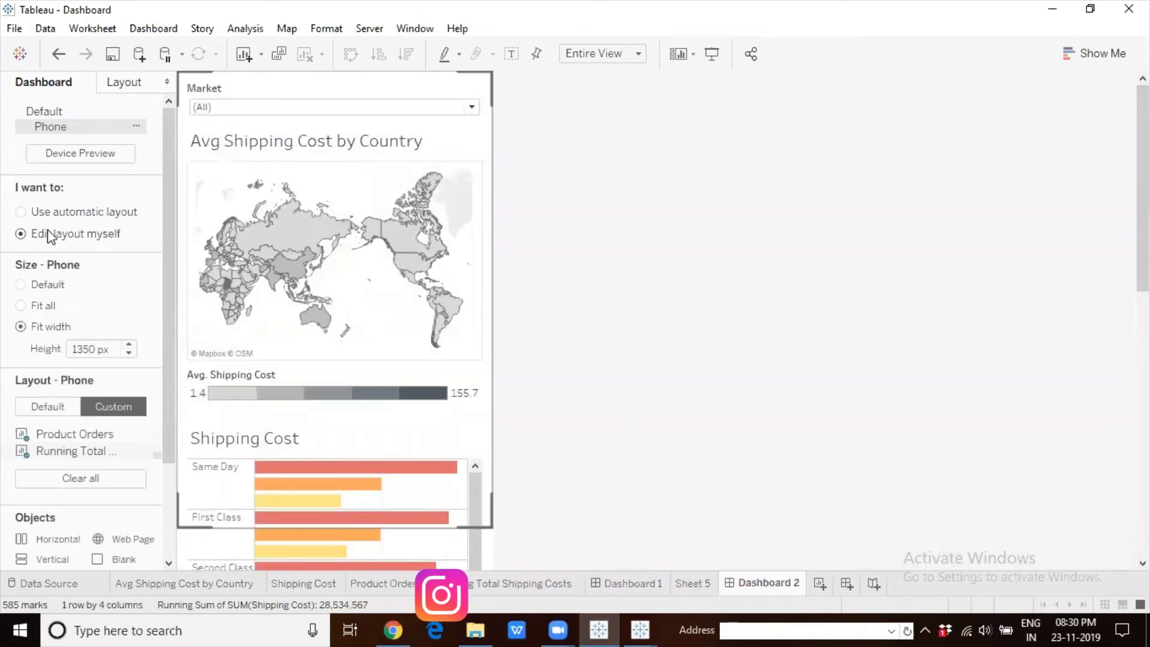
click(137, 125)
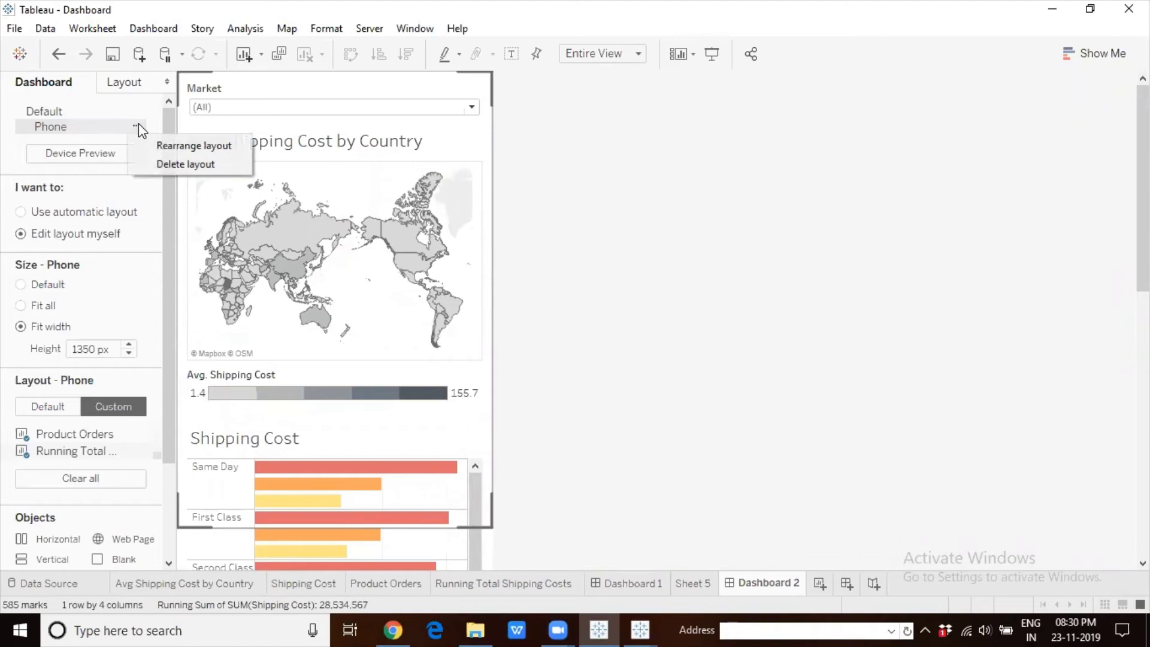
click(225, 148)
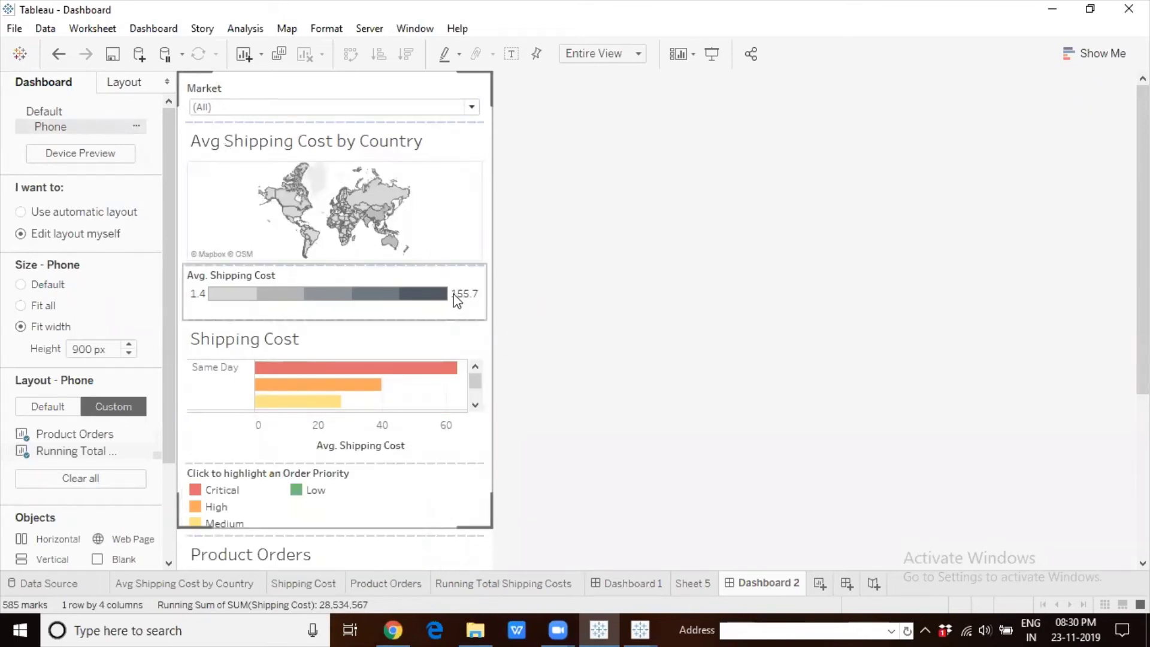
Step: Reset the Phone layout with Use automatic layout and return it to Edit layout myself
click(134, 127)
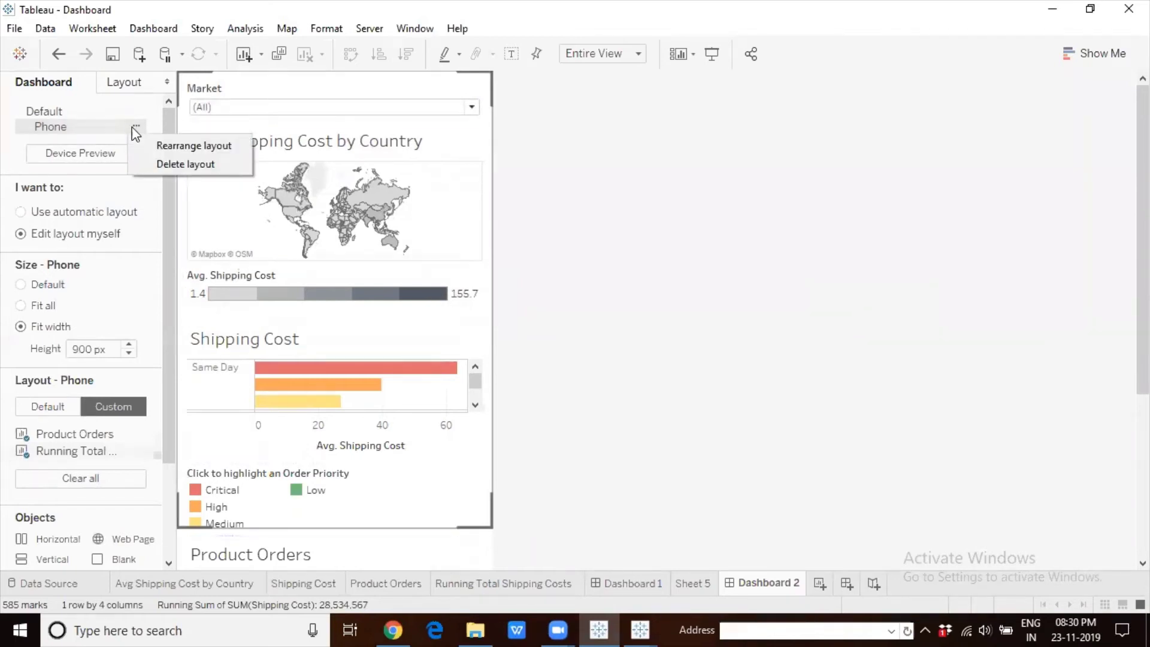
click(21, 213)
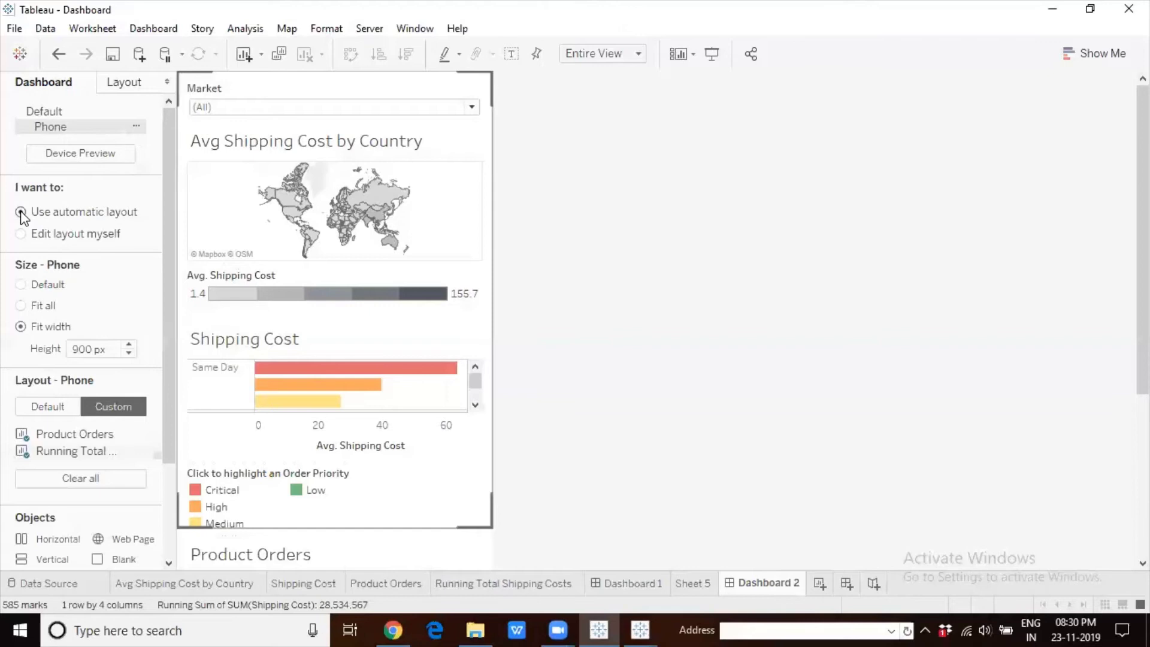
click(21, 235)
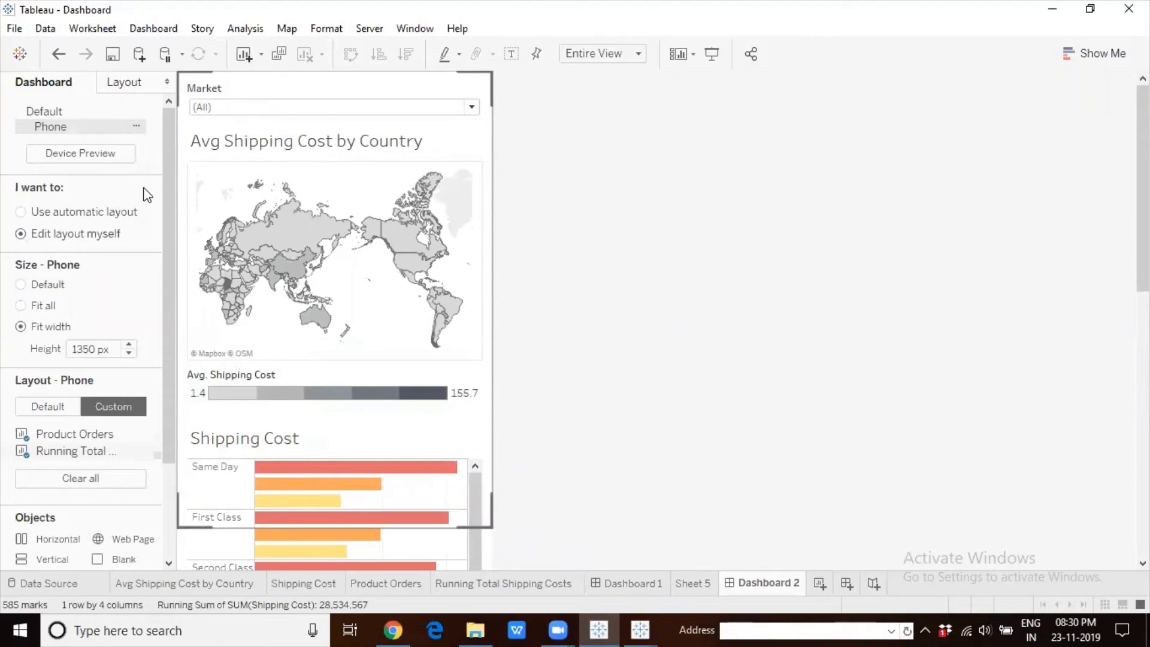
Step: Switch to the Dashboard workbook in the other Tableau instance and add a new dashboard
click(636, 629)
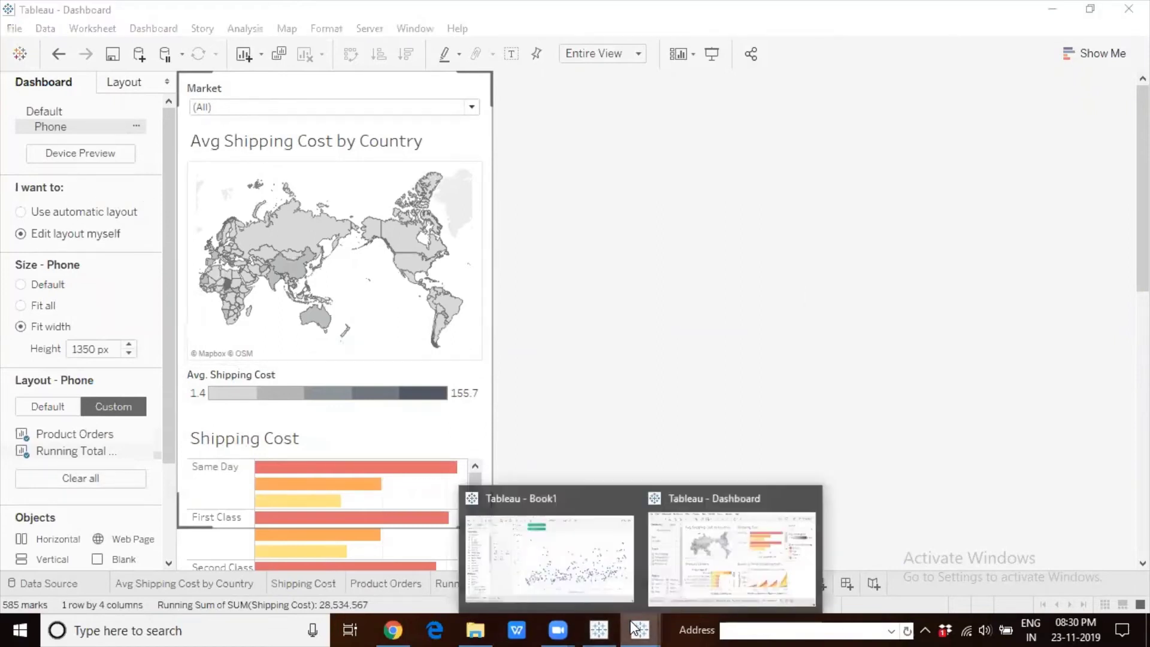
click(734, 539)
click(947, 51)
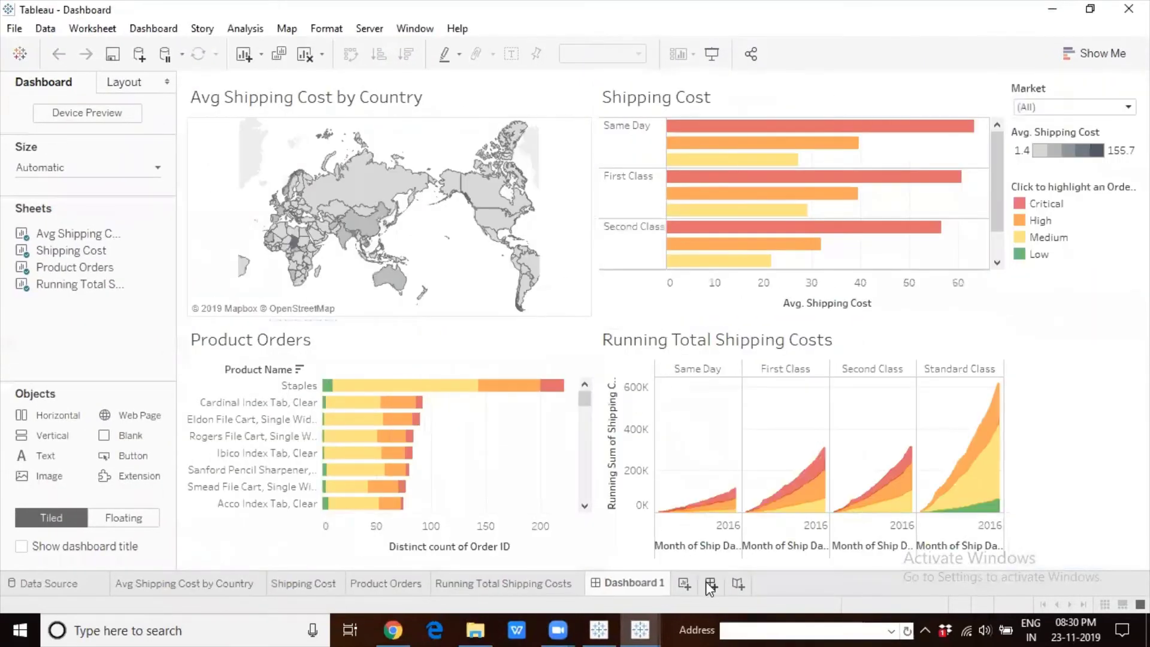
click(710, 585)
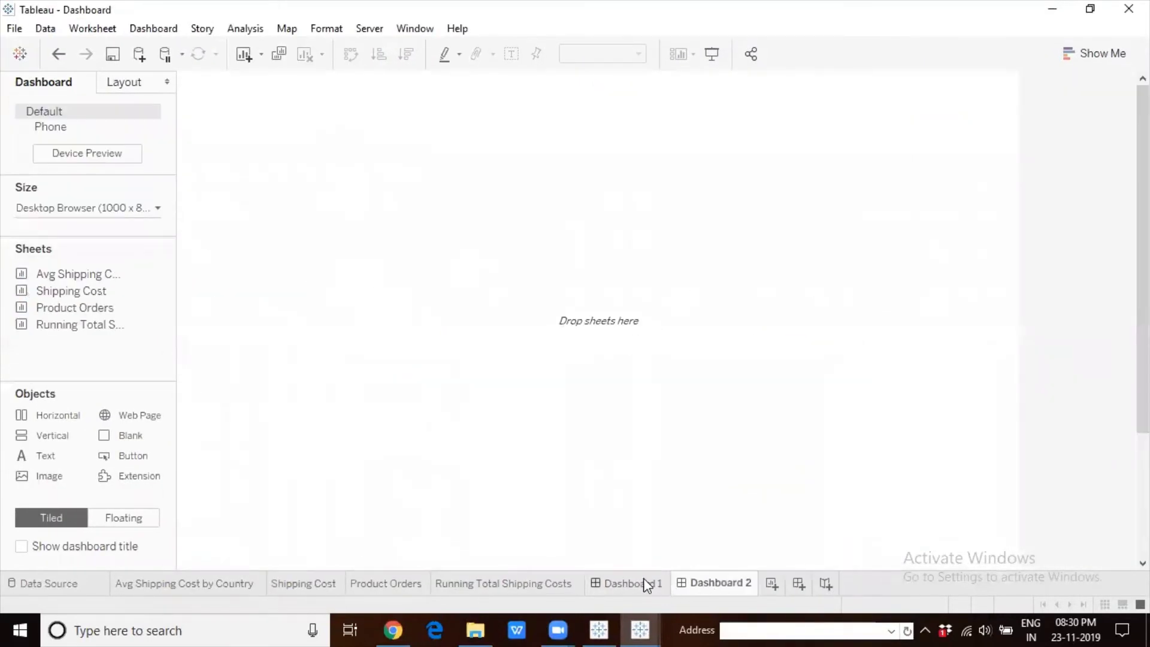
Step: Arrange the average shipping cost map, Shipping Cost, Product Orders and Running Total Shipping Costs sheets in a two-by-two grid on the new dashboard
mouse_move(72, 279)
mouse_down()
mouse_move(334, 254)
mouse_move(82, 334)
mouse_move(71, 291)
mouse_up()
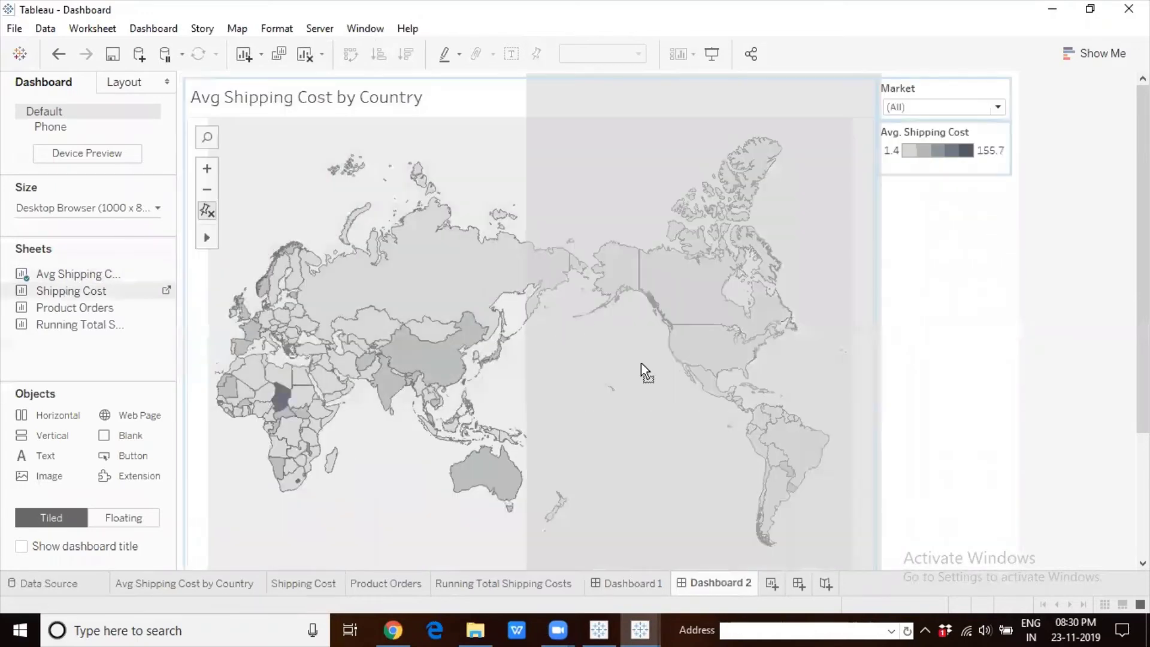
double_click(71, 291)
drag(71, 307, 371, 443)
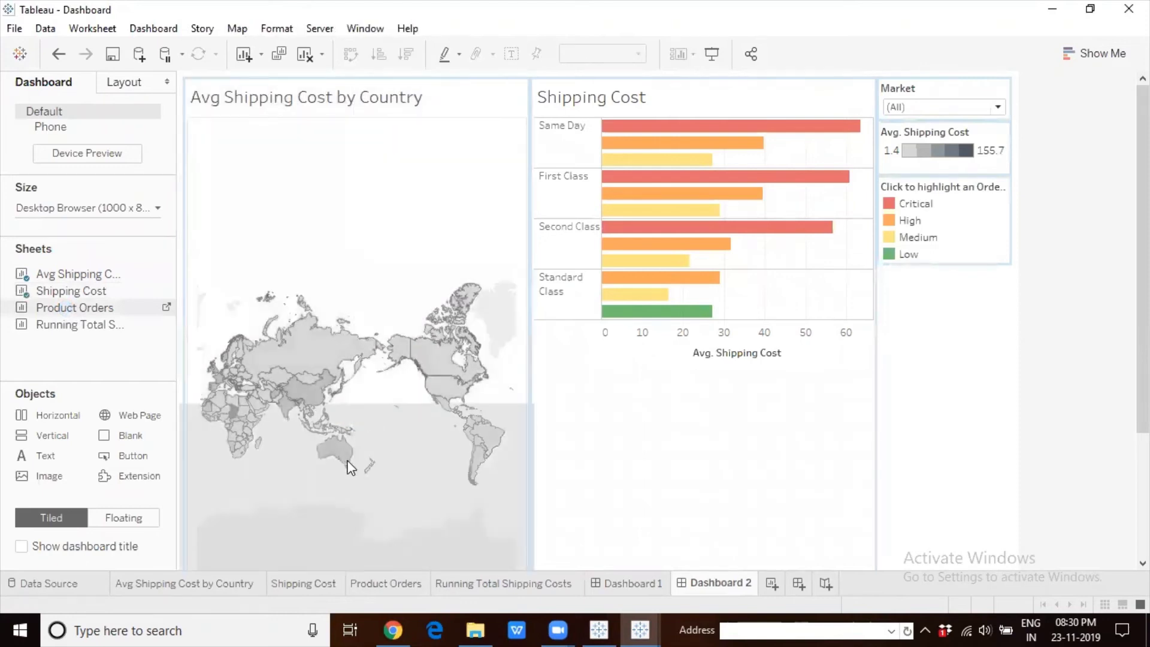
drag(139, 334, 675, 473)
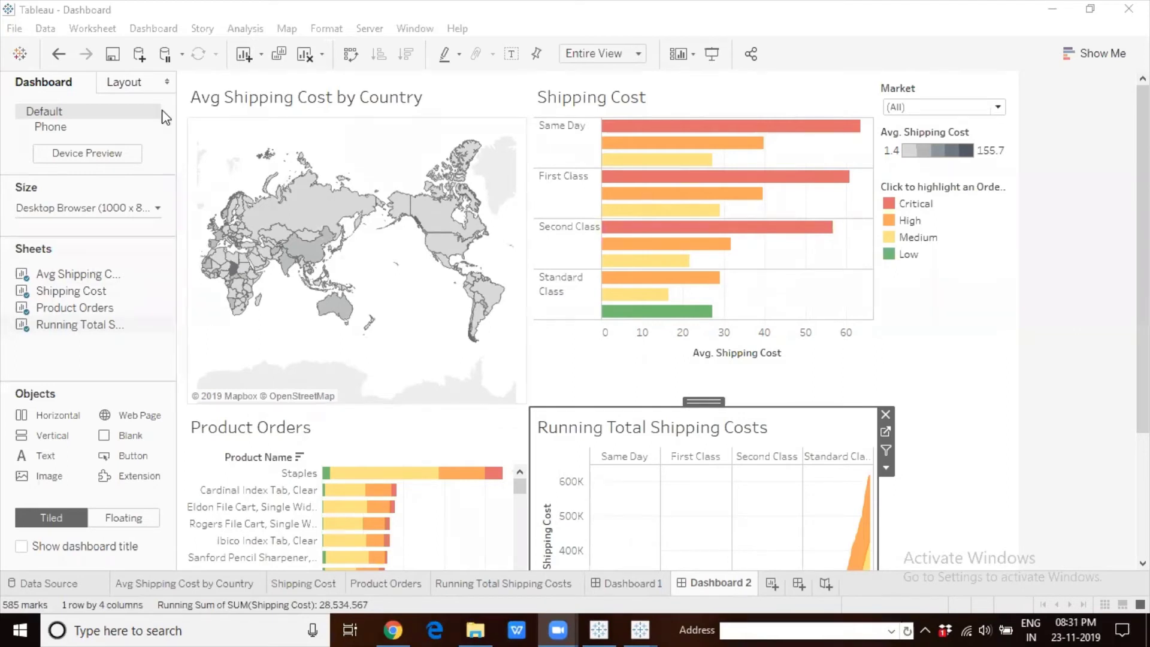
Step: Show Dashboard 2's Phone layout and compare it with the Phone layout in the other Tableau instance
click(66, 129)
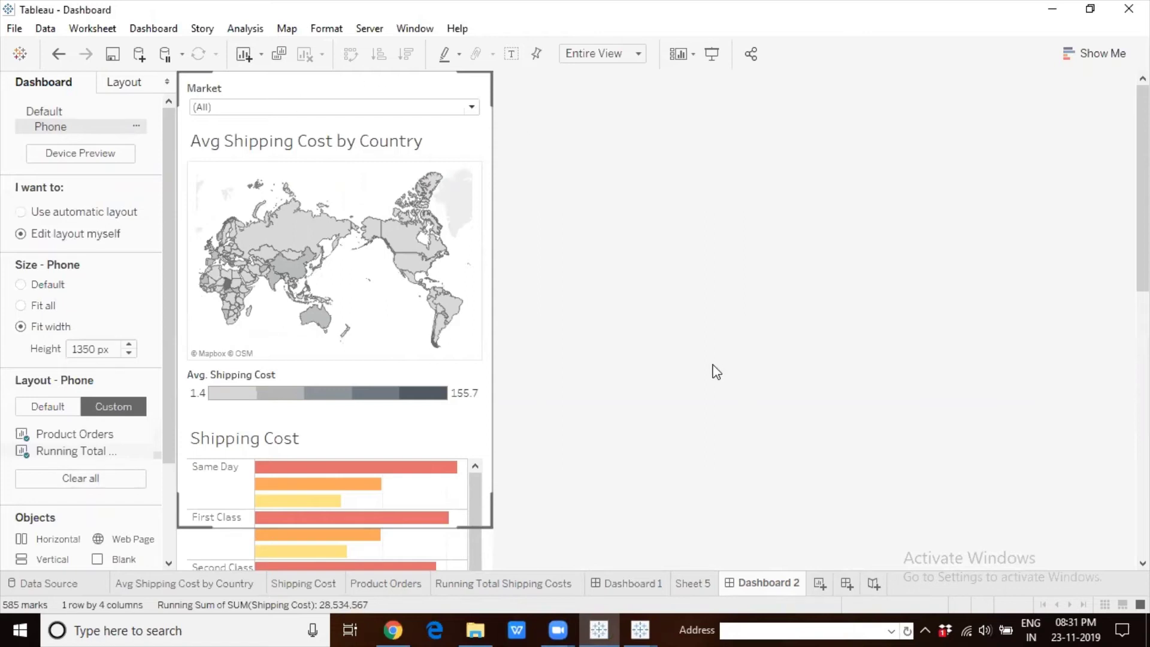
mouse_move(646, 627)
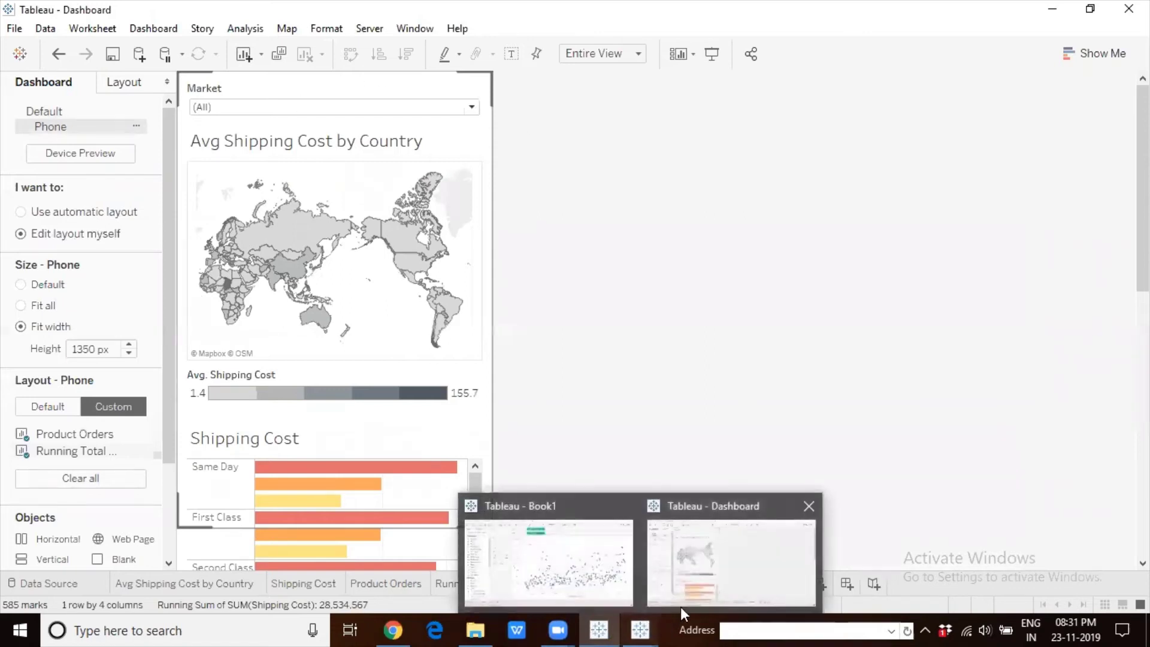
click(734, 575)
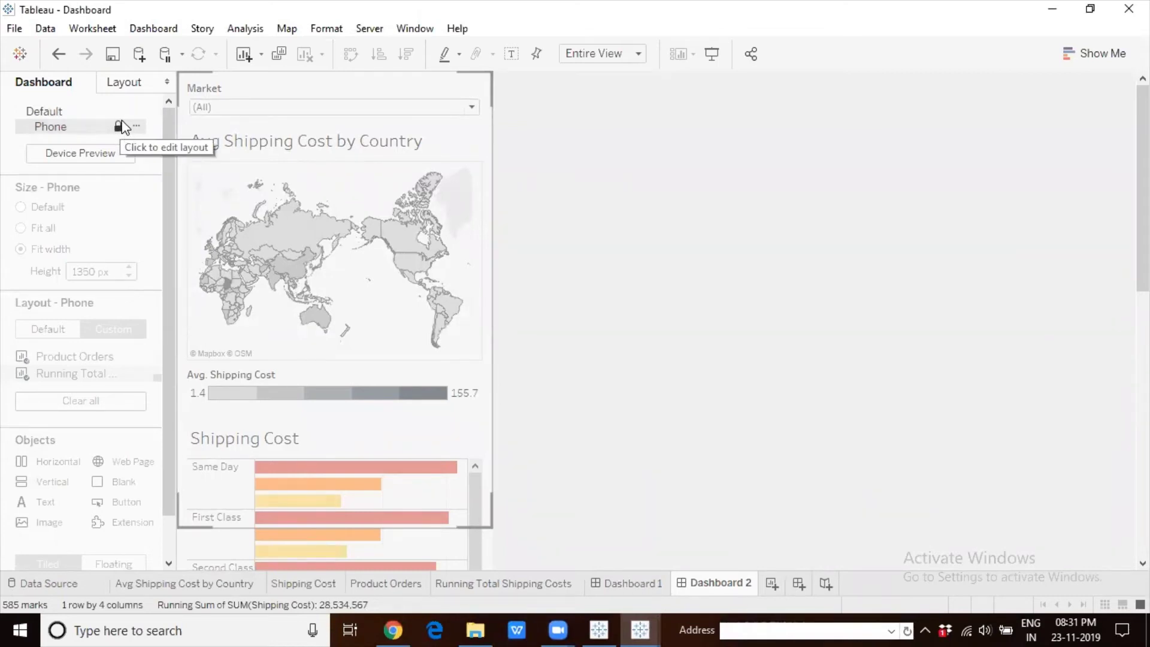
Step: Compare the Add Phone Layouts to New Dashboards option with the Auto-Generate Phone Layouts option in the other Tableau instance
click(145, 27)
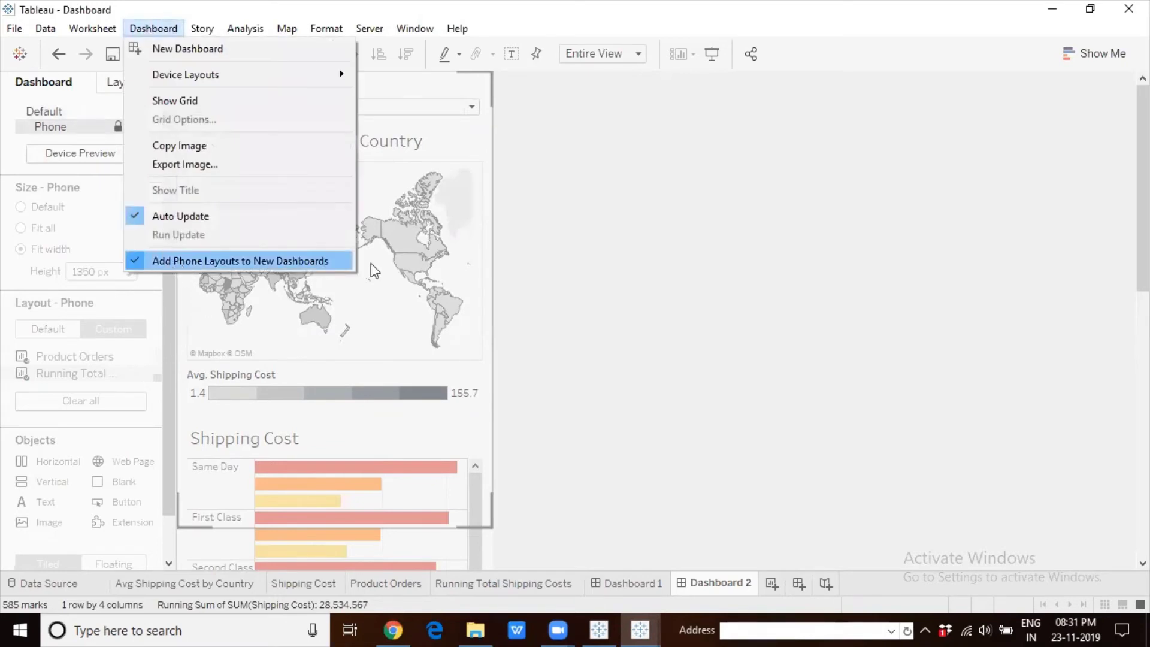
click(637, 629)
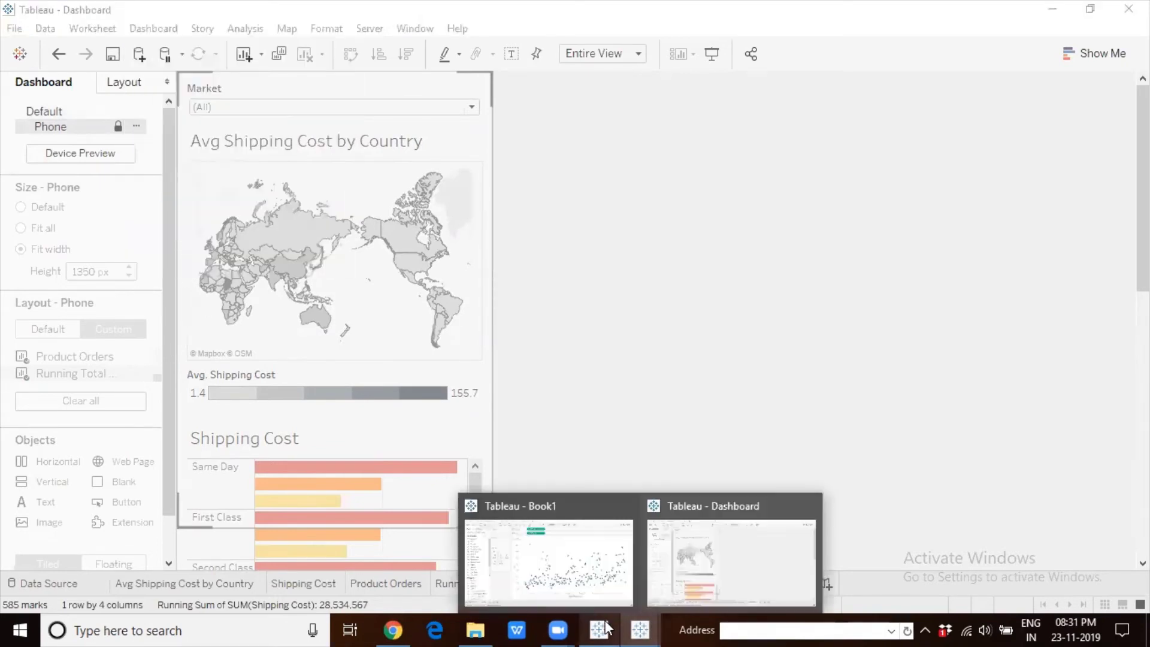
click(166, 27)
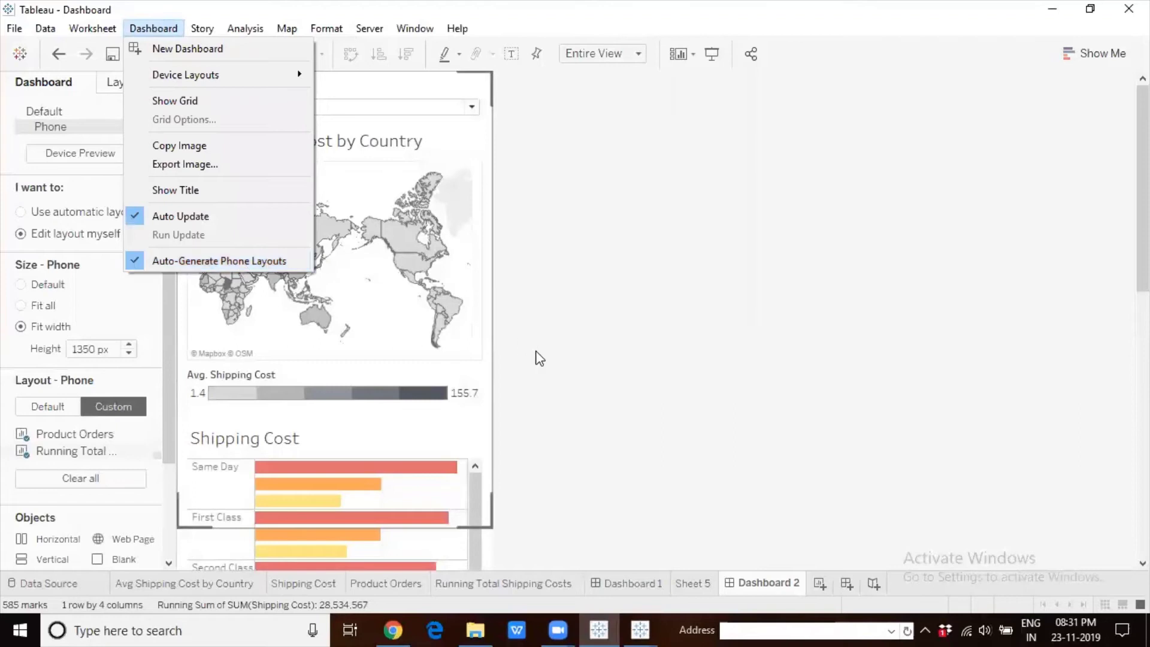
click(639, 629)
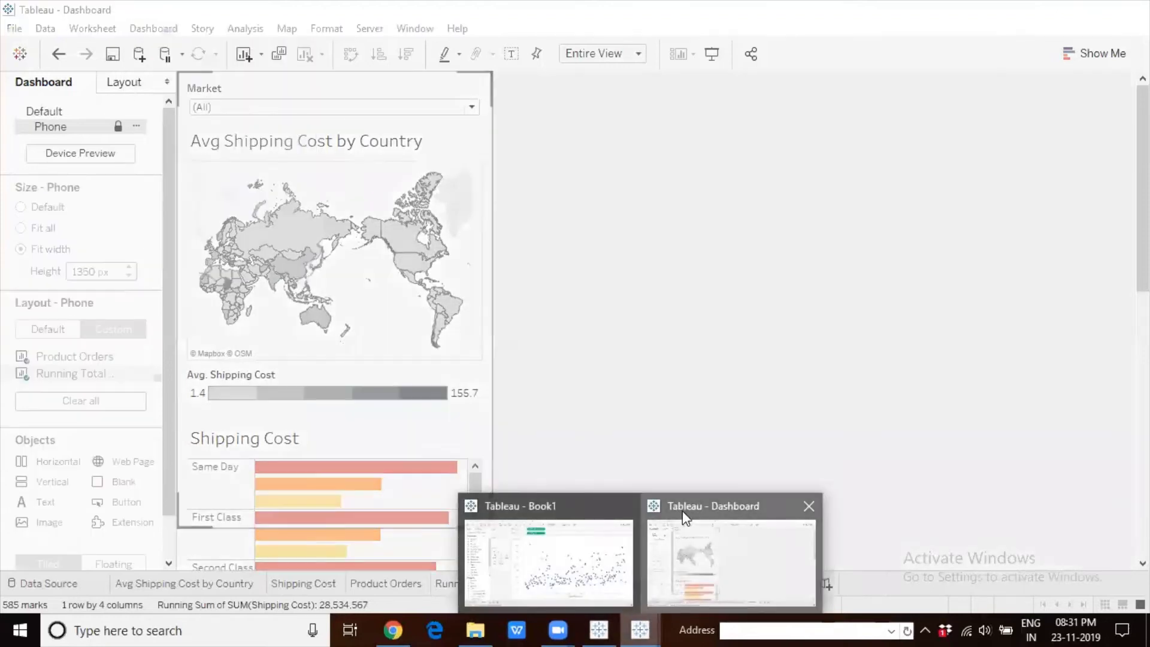
click(681, 510)
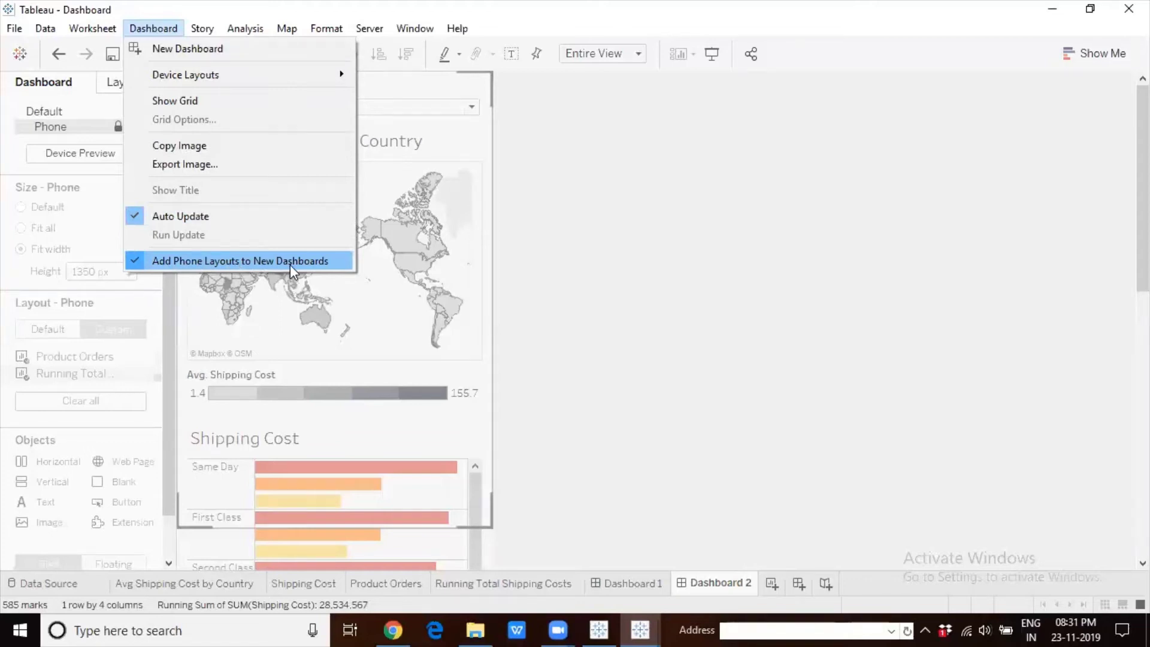
click(560, 313)
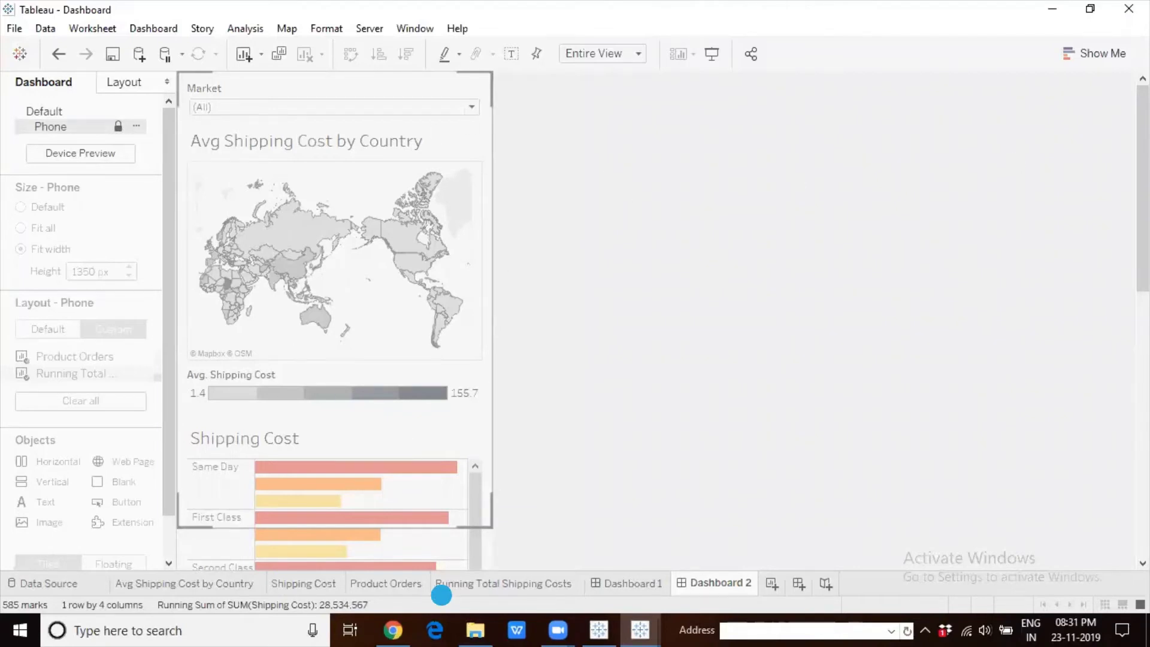
Step: Look through the Phone layout, switch it to Edit Layout and return it to Auto-Generate Layout
click(441, 590)
scroll(335, 299, down, 10)
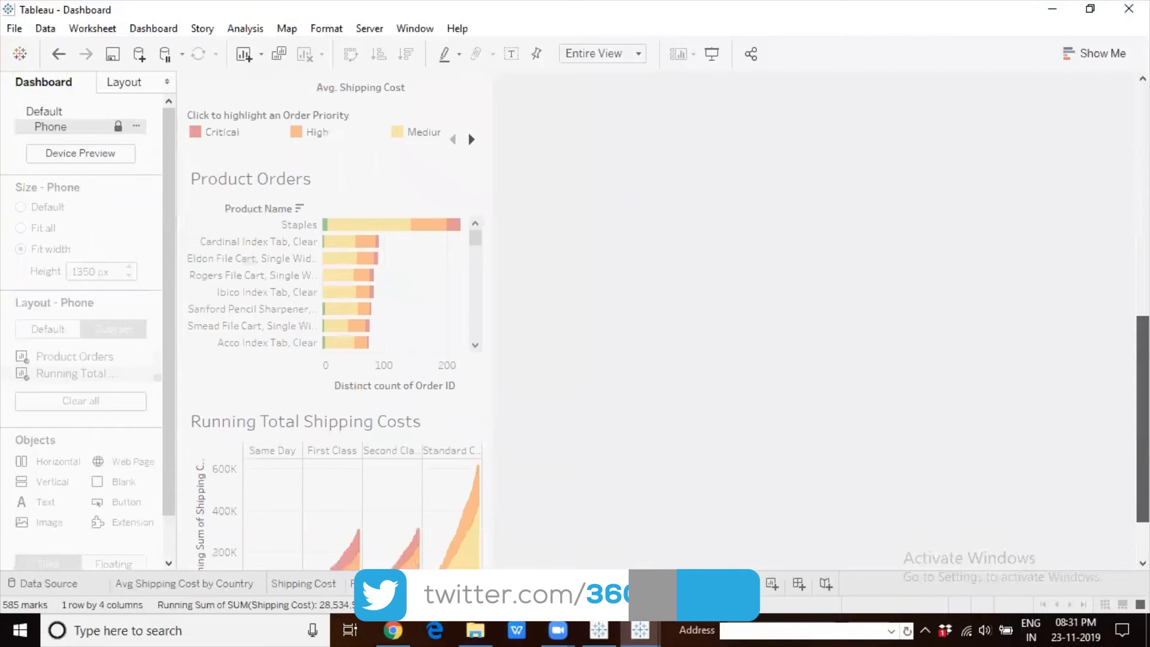
scroll(336, 299, up, 7)
scroll(387, 146, up, 2)
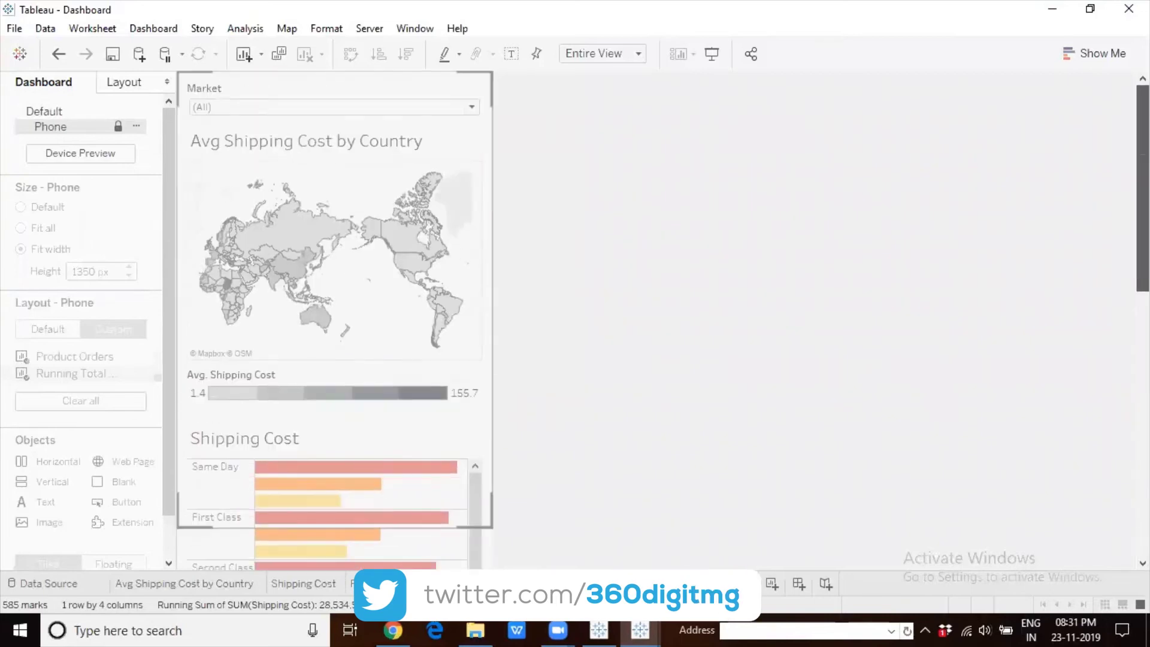
click(138, 127)
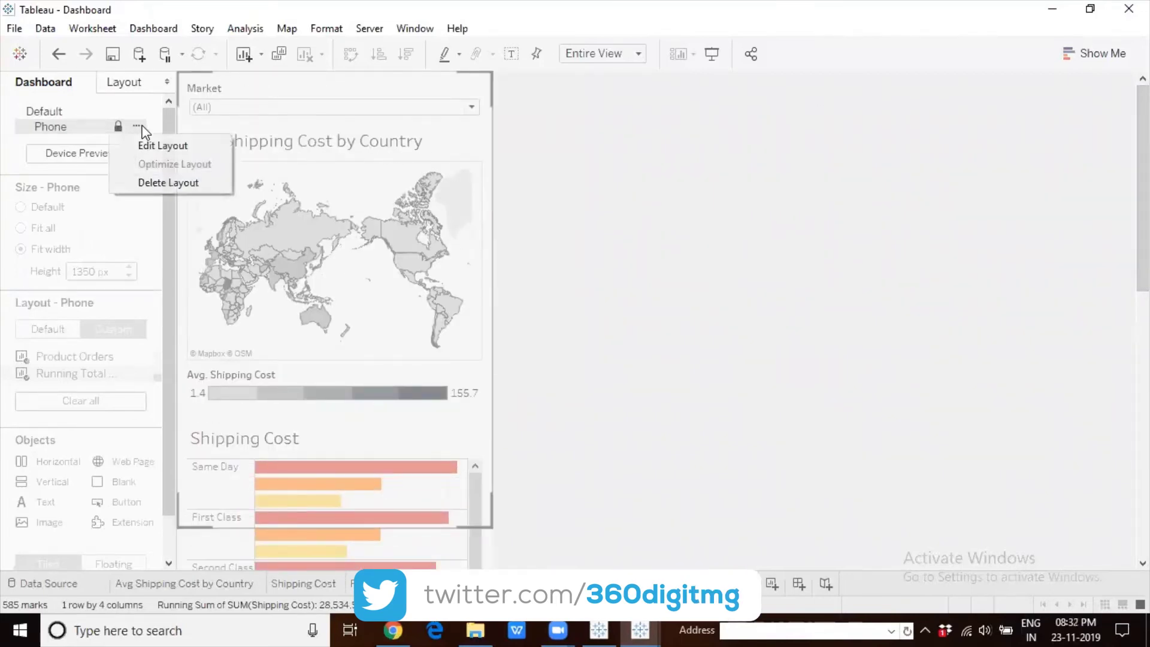
click(167, 145)
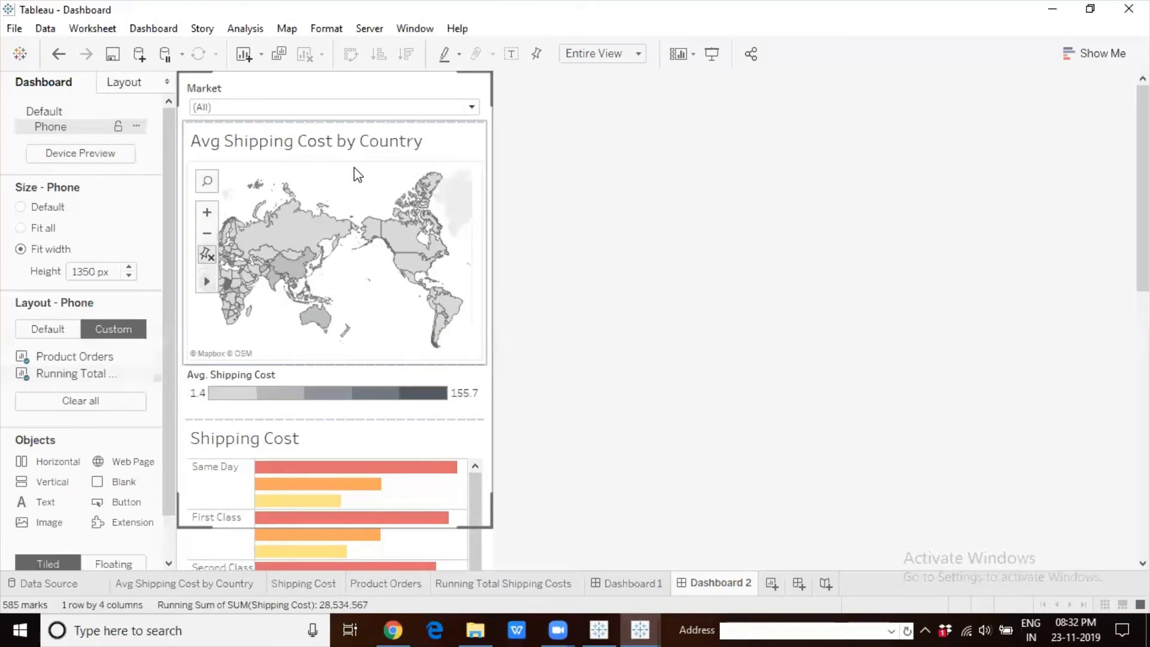
click(136, 126)
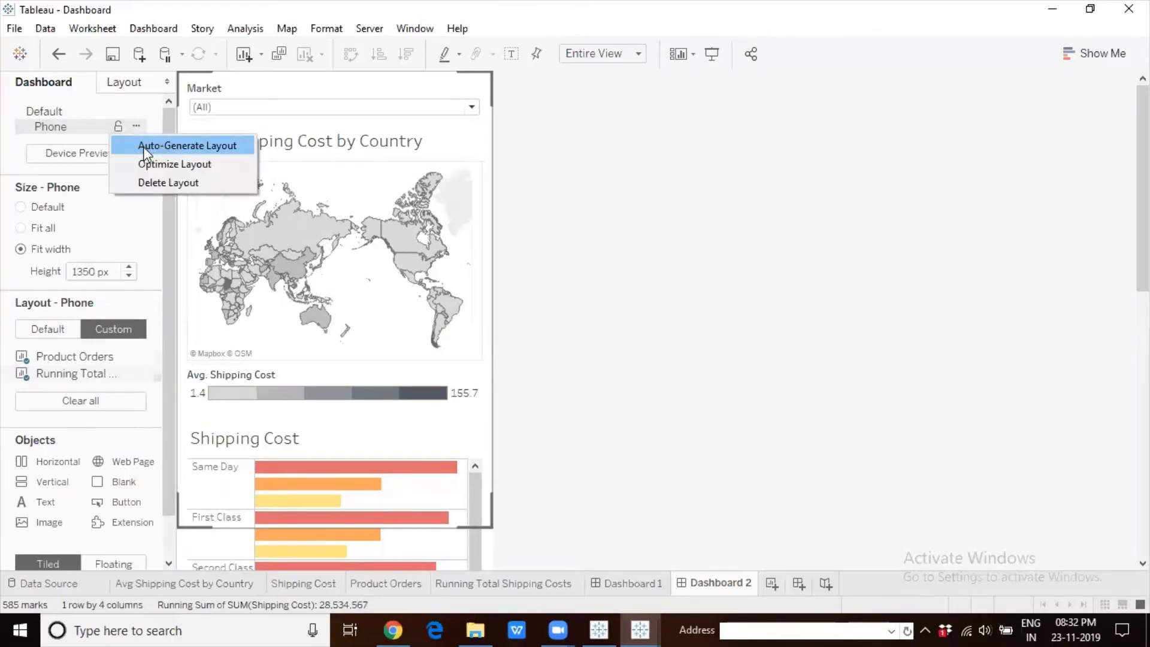
click(194, 147)
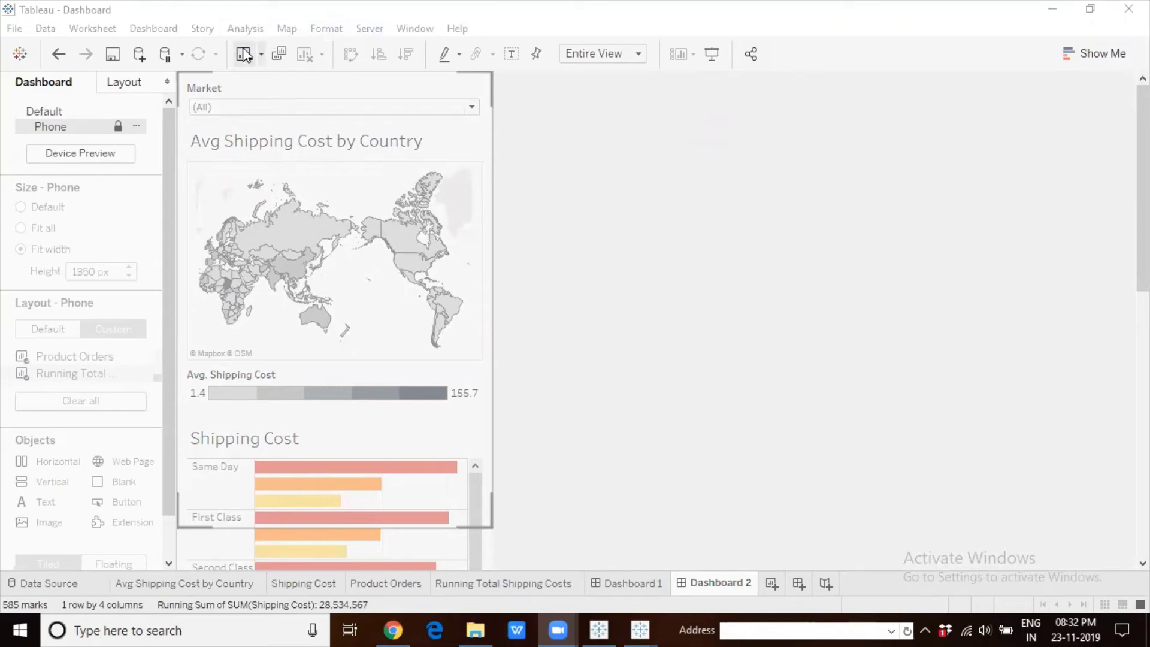
Step: Unlock the Phone layout for editing, lock it again, and check the Add Phone Layouts to New Dashboards option
click(122, 82)
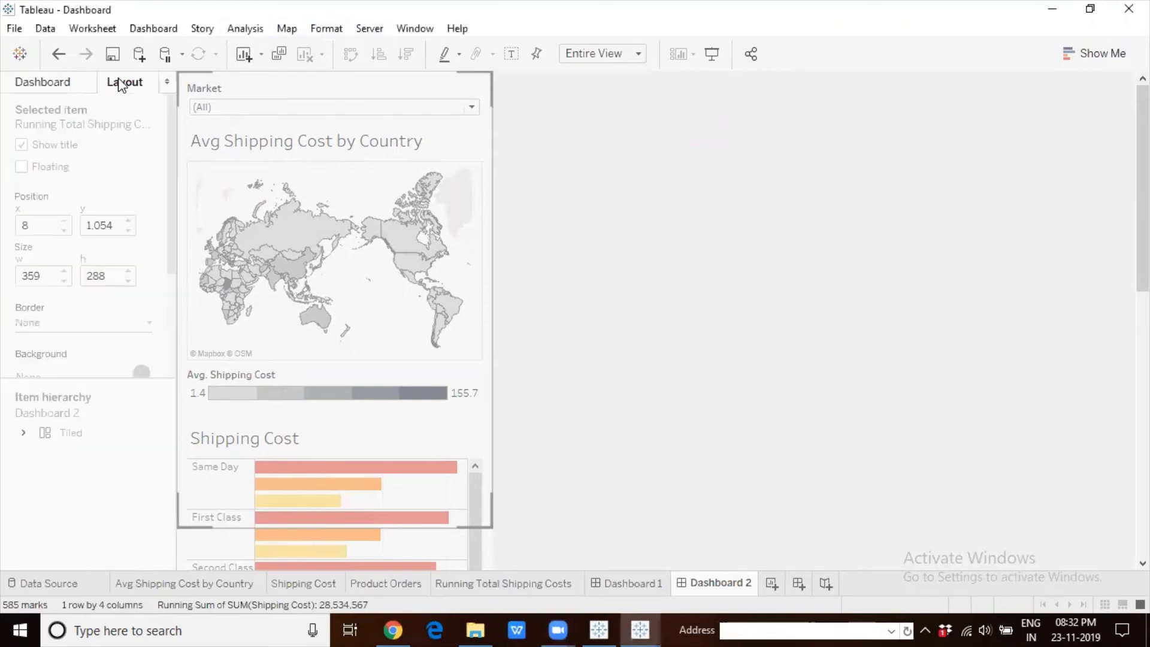
click(77, 84)
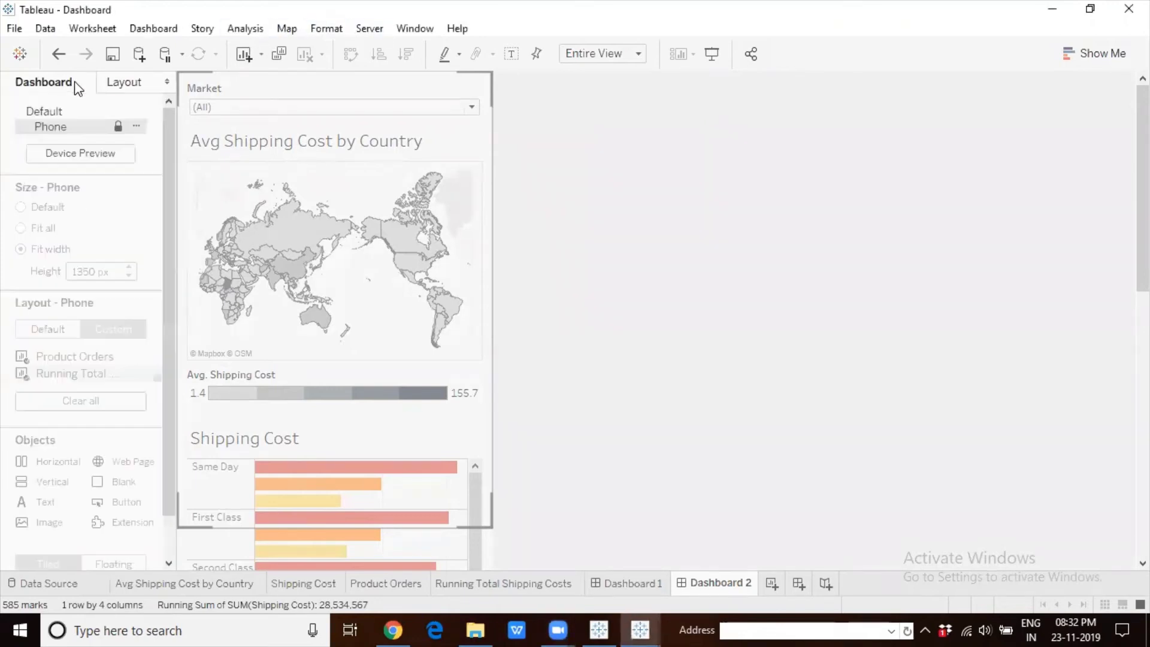
click(119, 127)
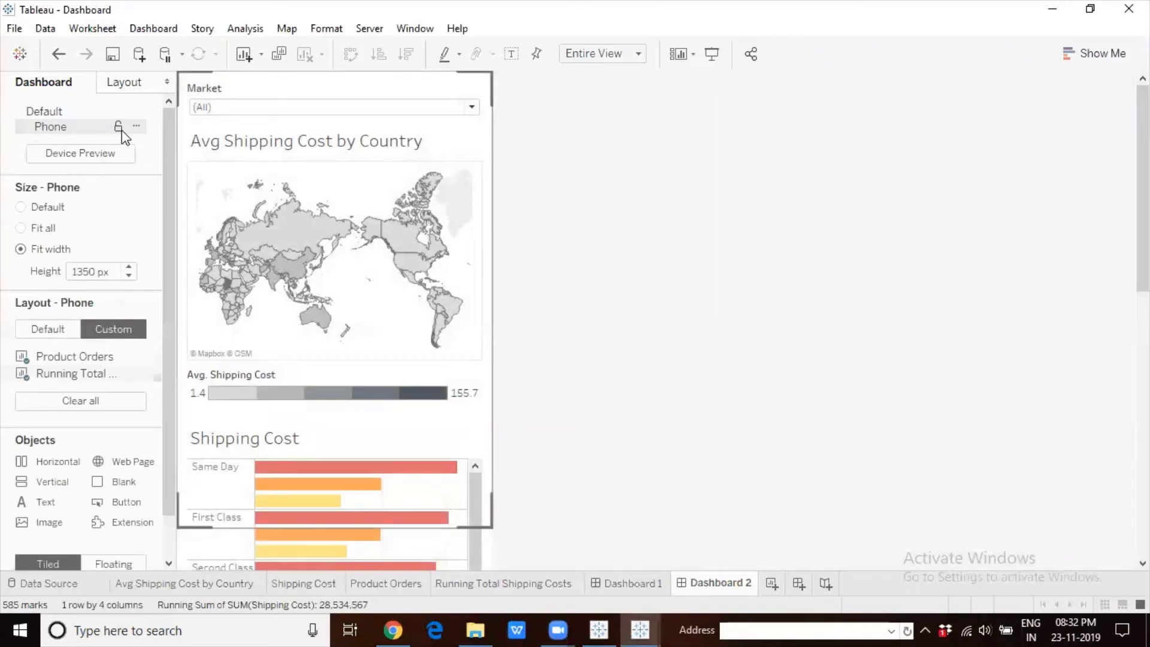
click(119, 127)
click(118, 127)
click(120, 131)
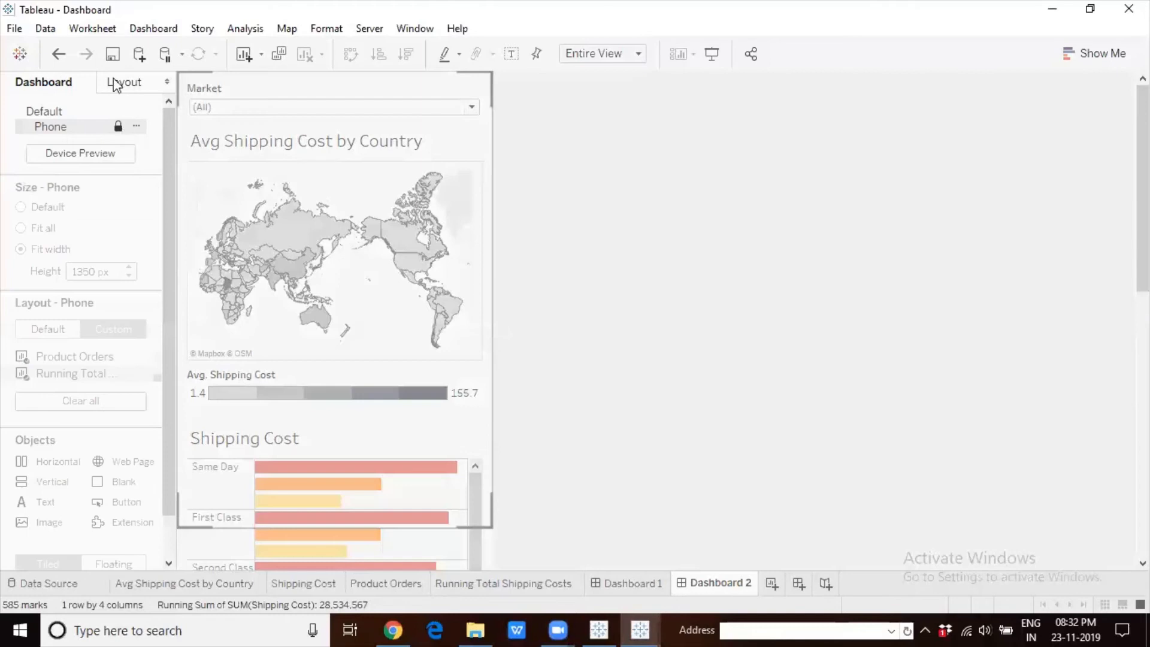
click(153, 30)
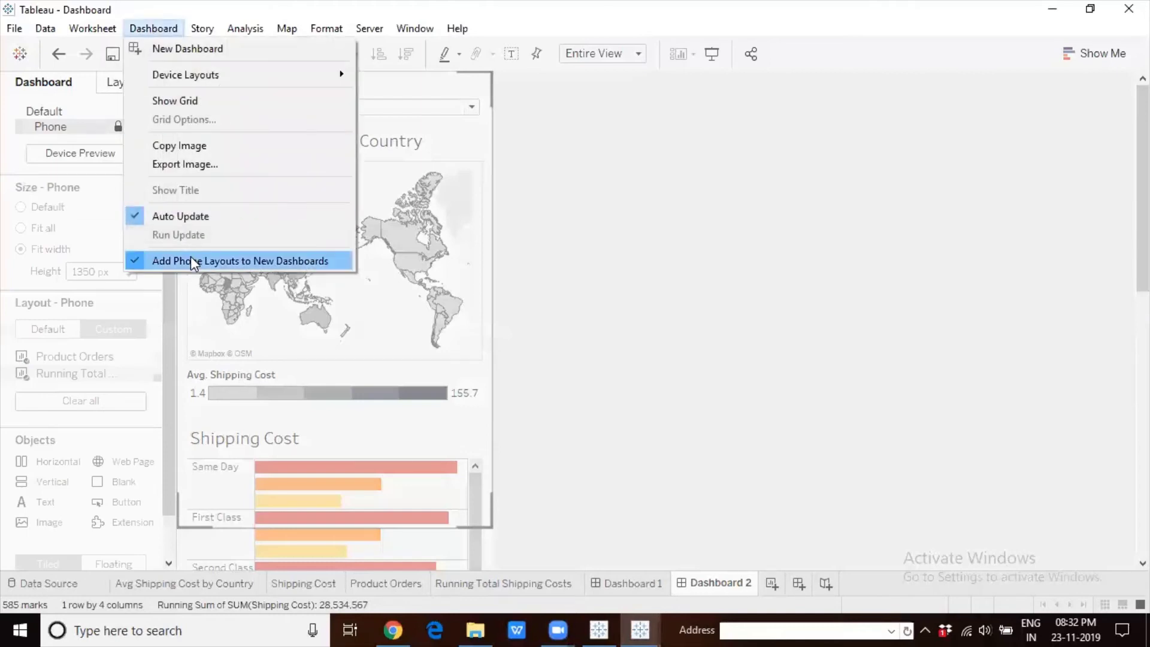
click(577, 303)
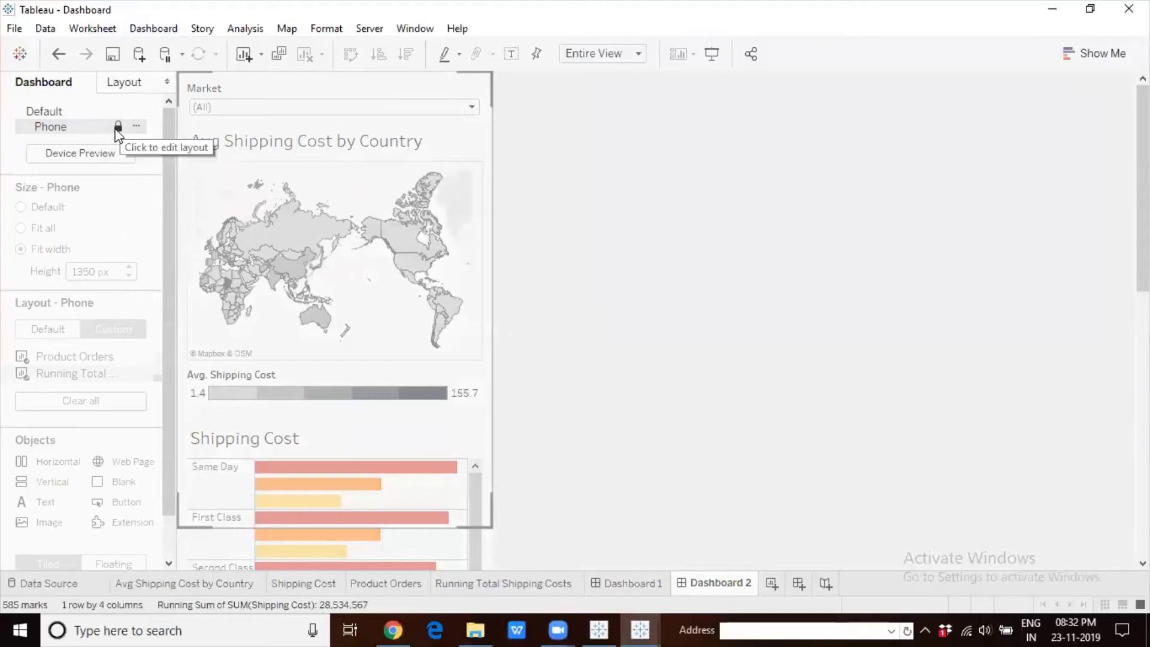
click(63, 112)
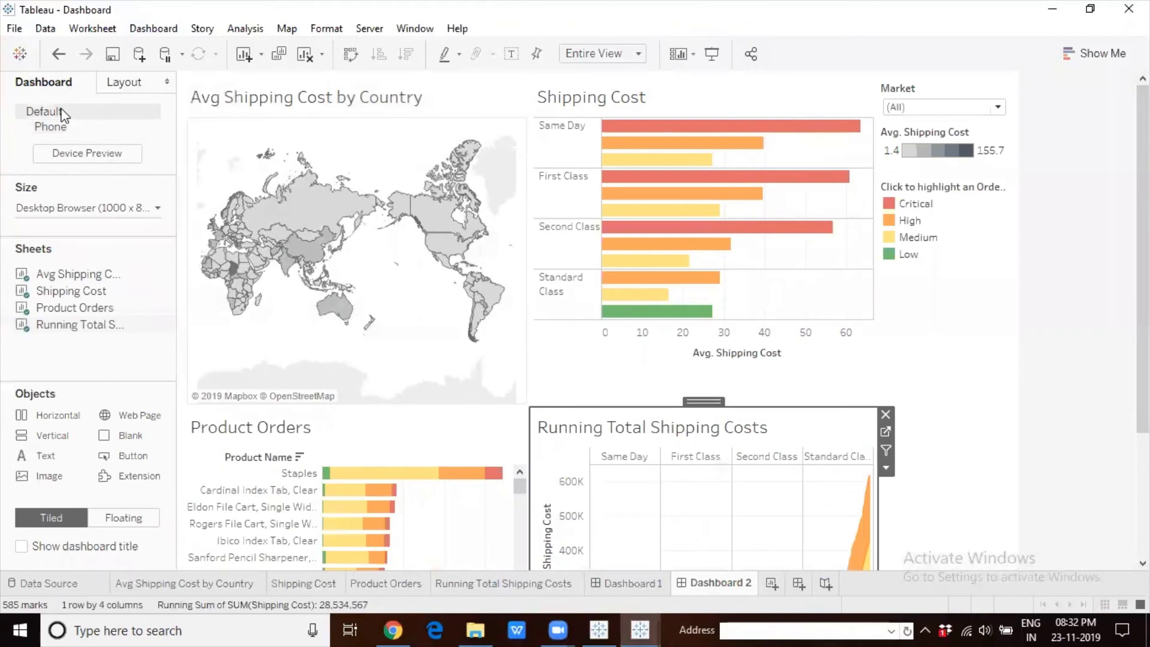
click(239, 334)
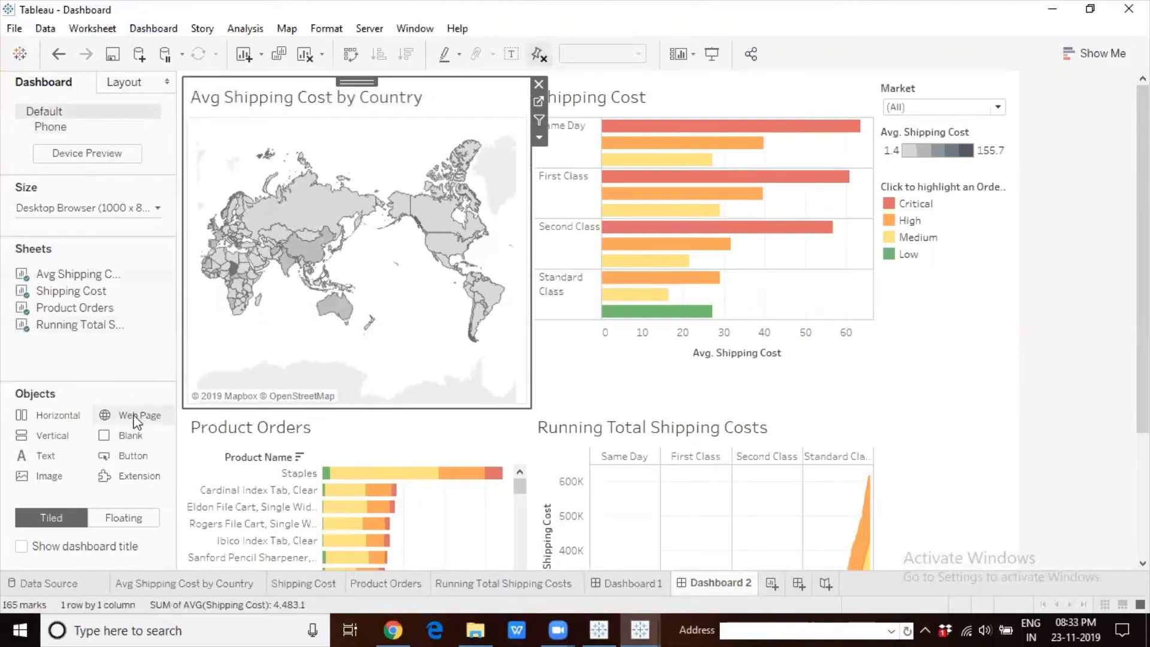
drag(130, 415, 450, 246)
text(www.google.com)
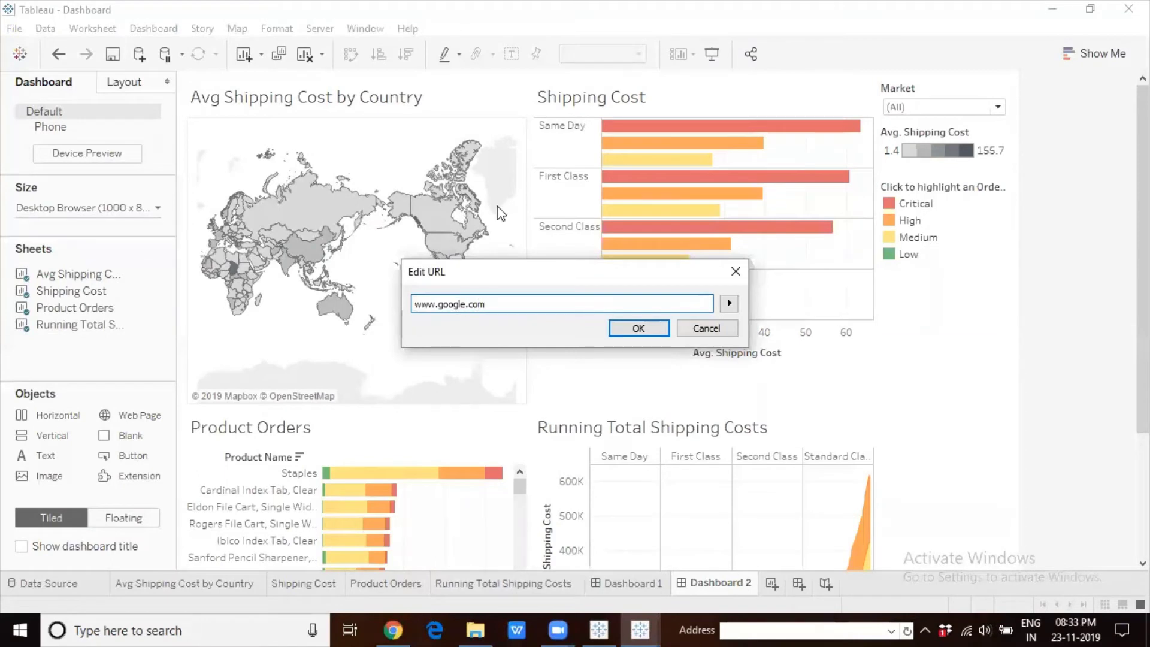
click(636, 329)
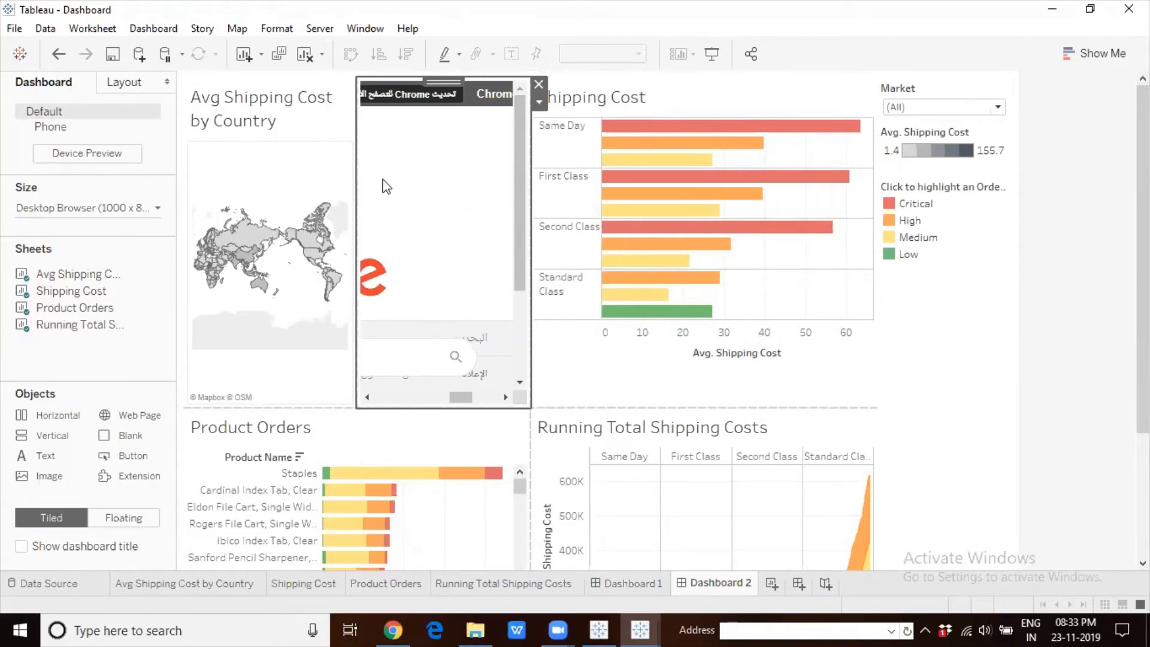
Step: Check the Phone layout for the added web page, unlocking it for editing and locking it again
click(67, 124)
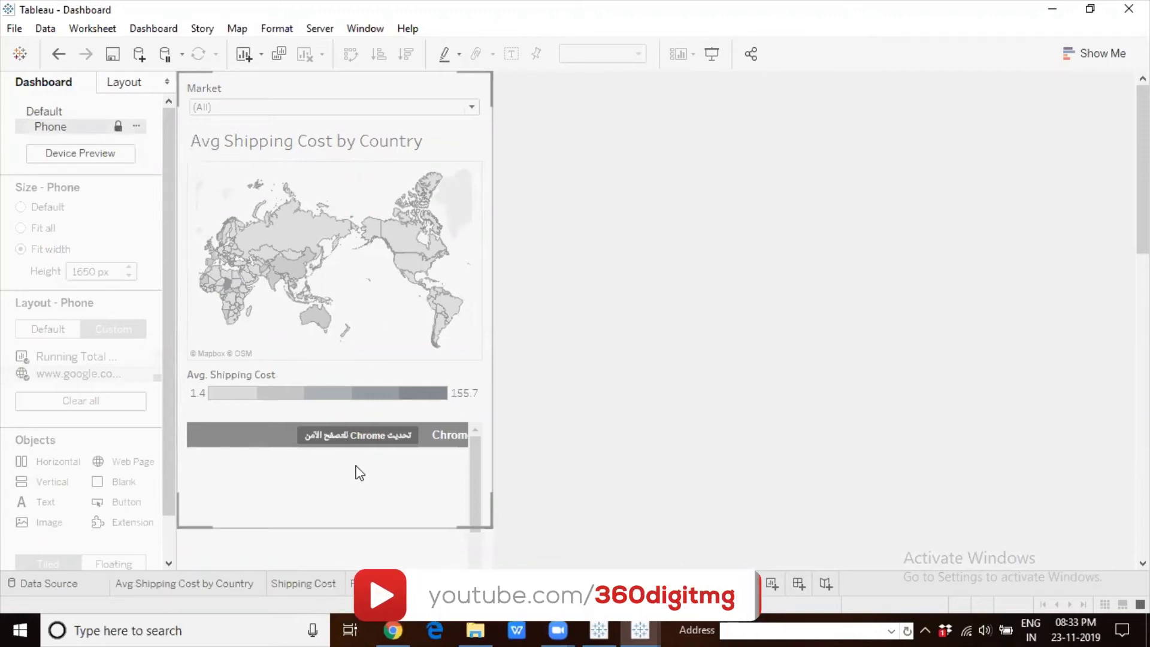
click(118, 127)
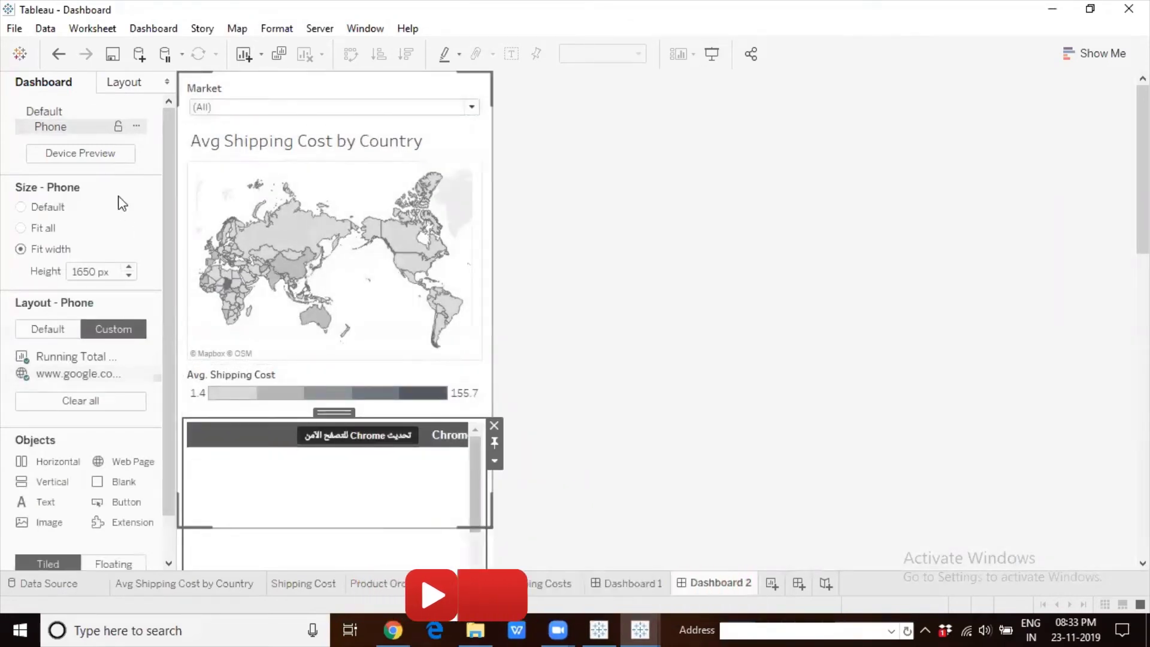
click(118, 127)
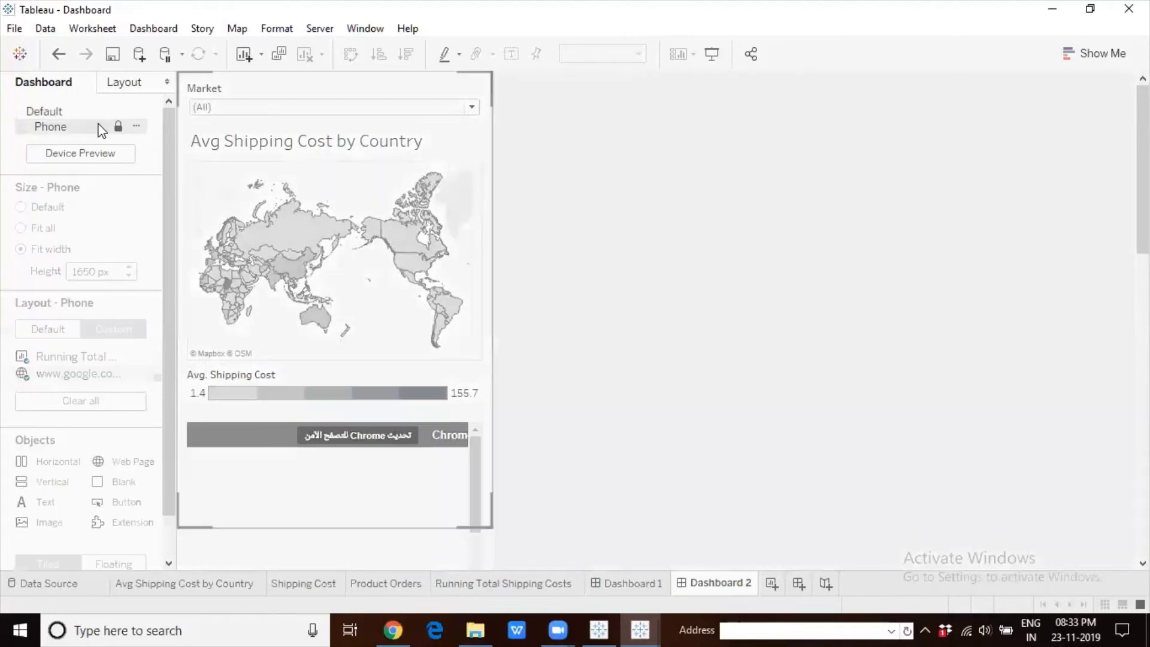
Step: Unlock the Phone layout for manual editing and remove the Google web page object from the default dashboard
click(92, 113)
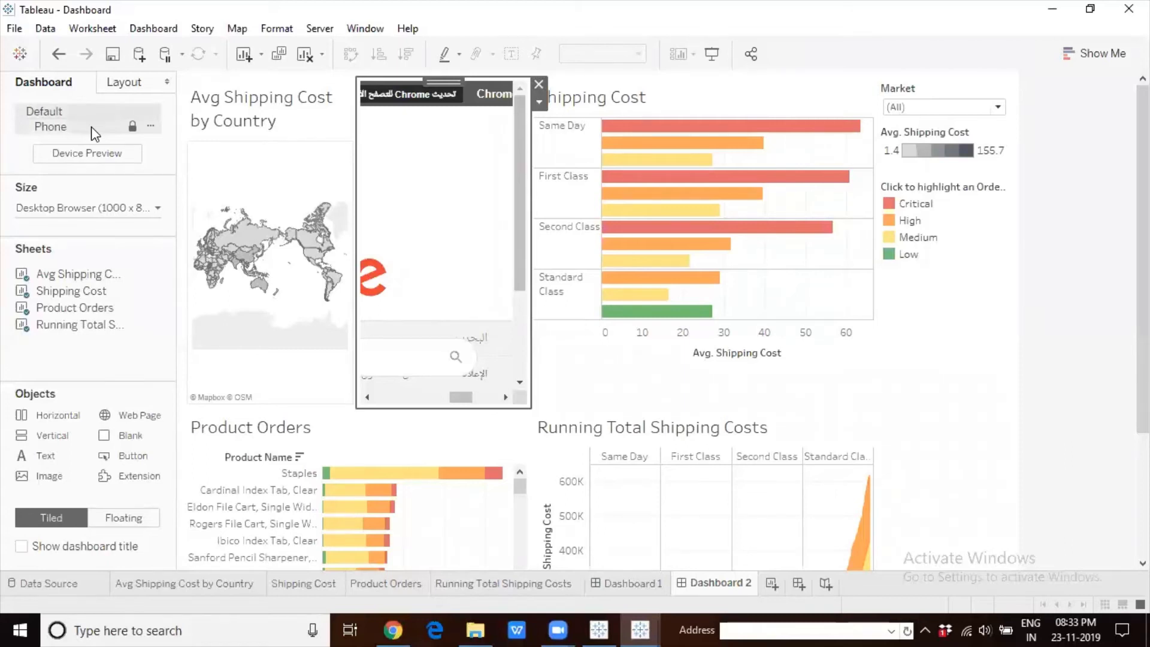
click(132, 127)
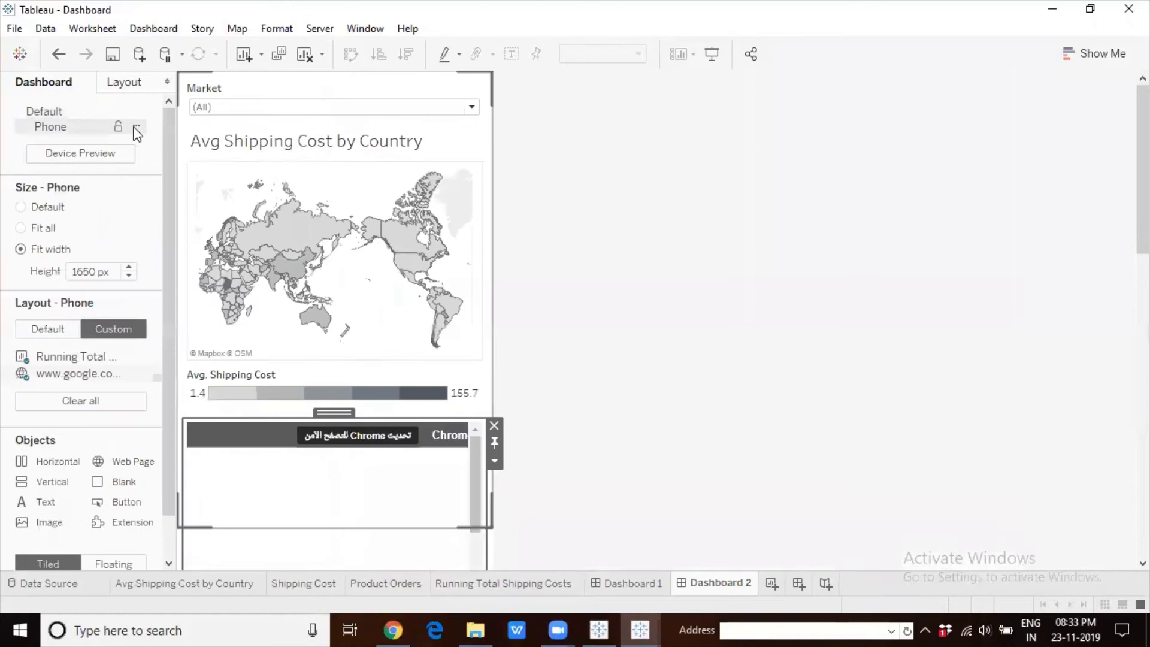
click(76, 114)
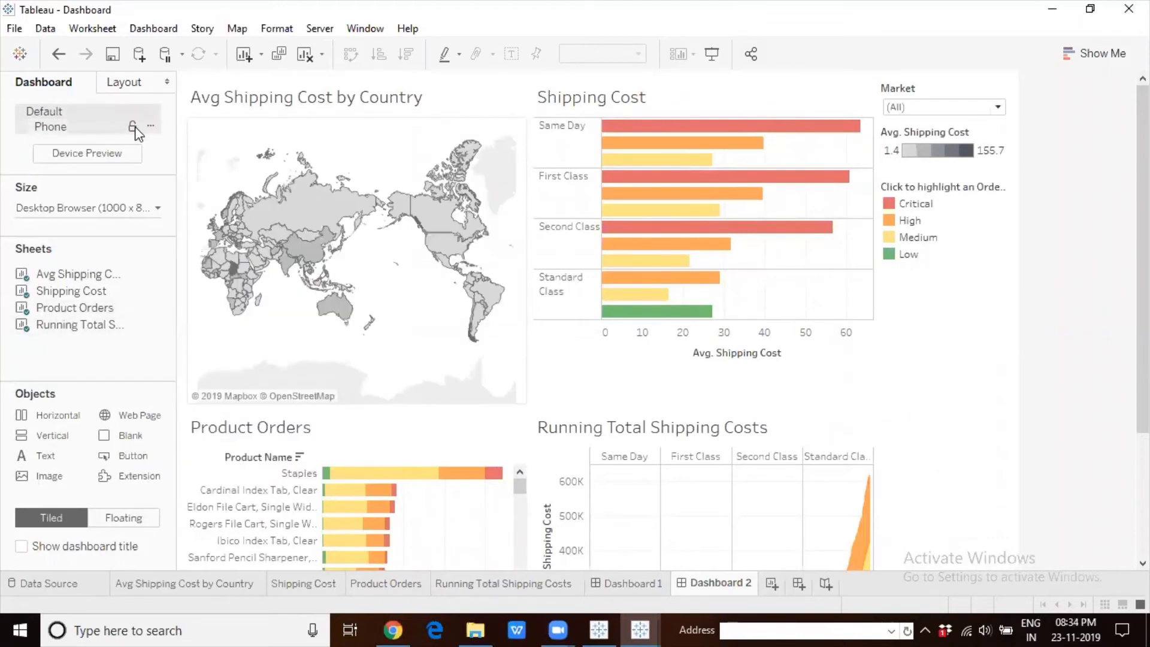
Step: Add an image object above the Shipping Cost chart using delhi-metro-map.jpg
drag(45, 456, 693, 223)
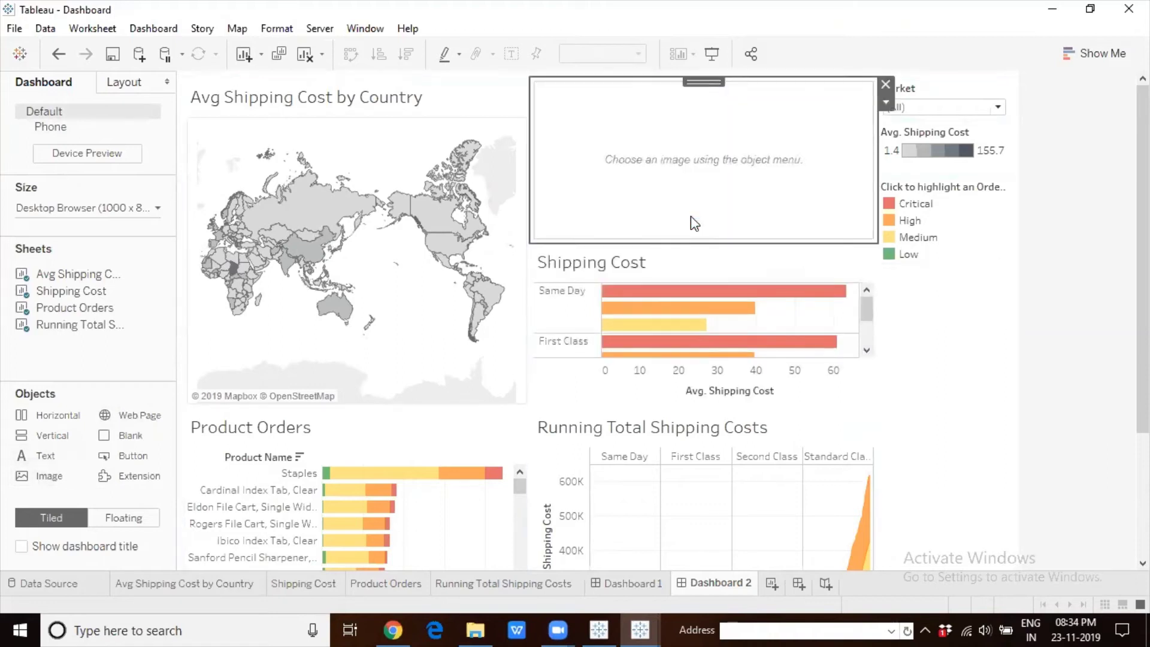
click(647, 197)
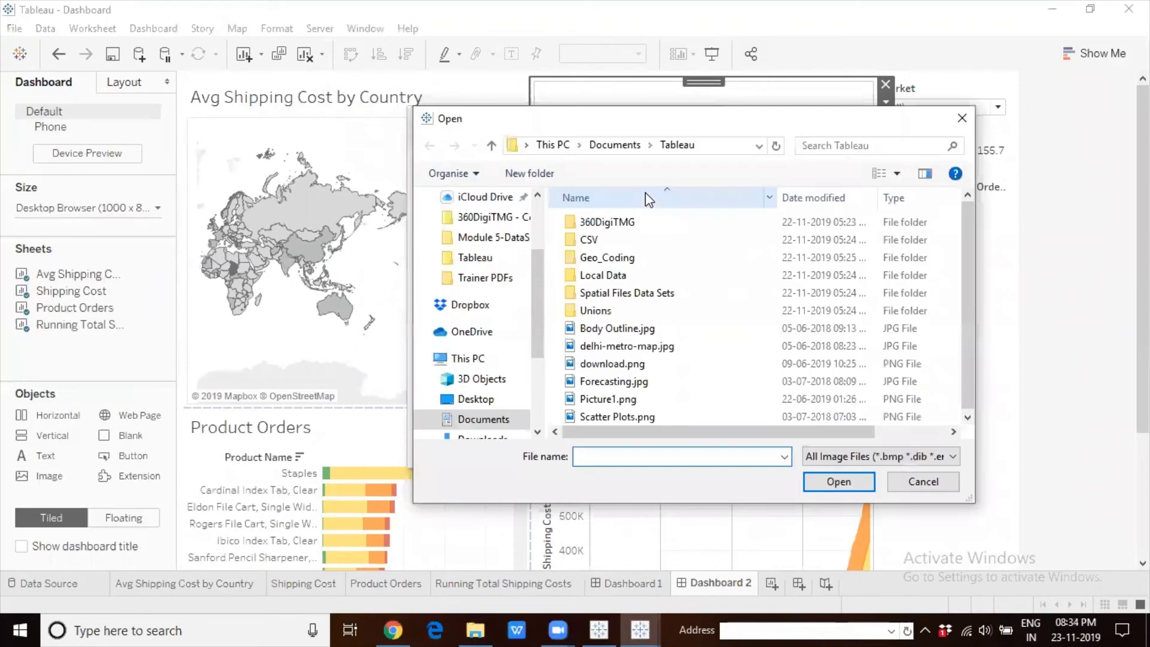
click(639, 346)
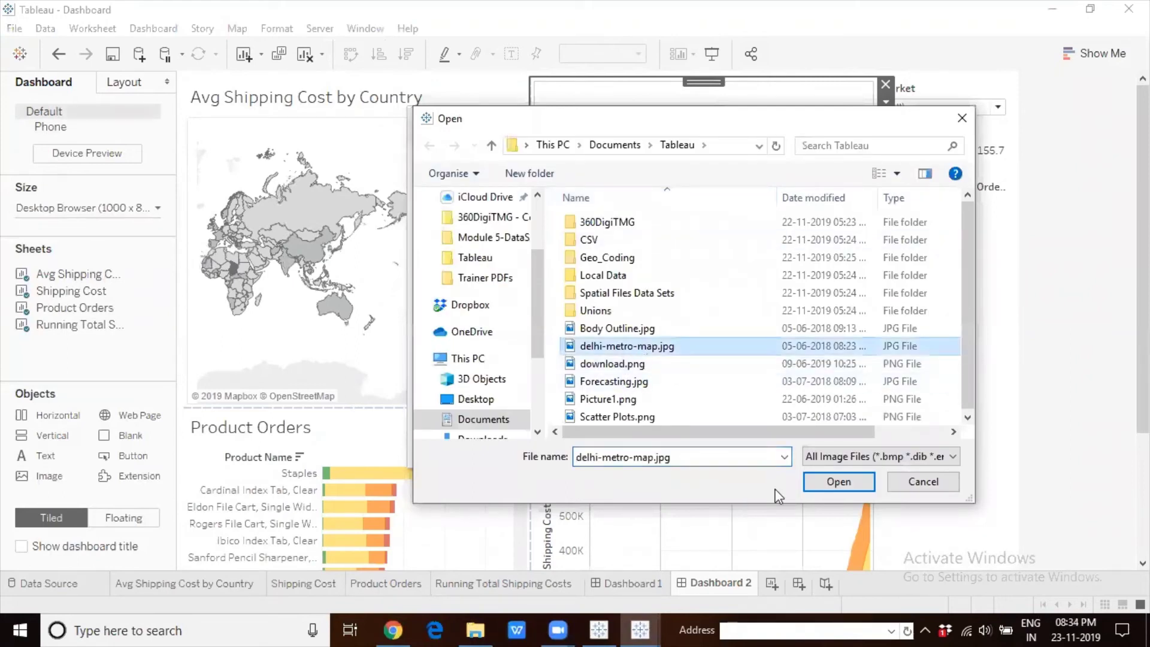
click(825, 485)
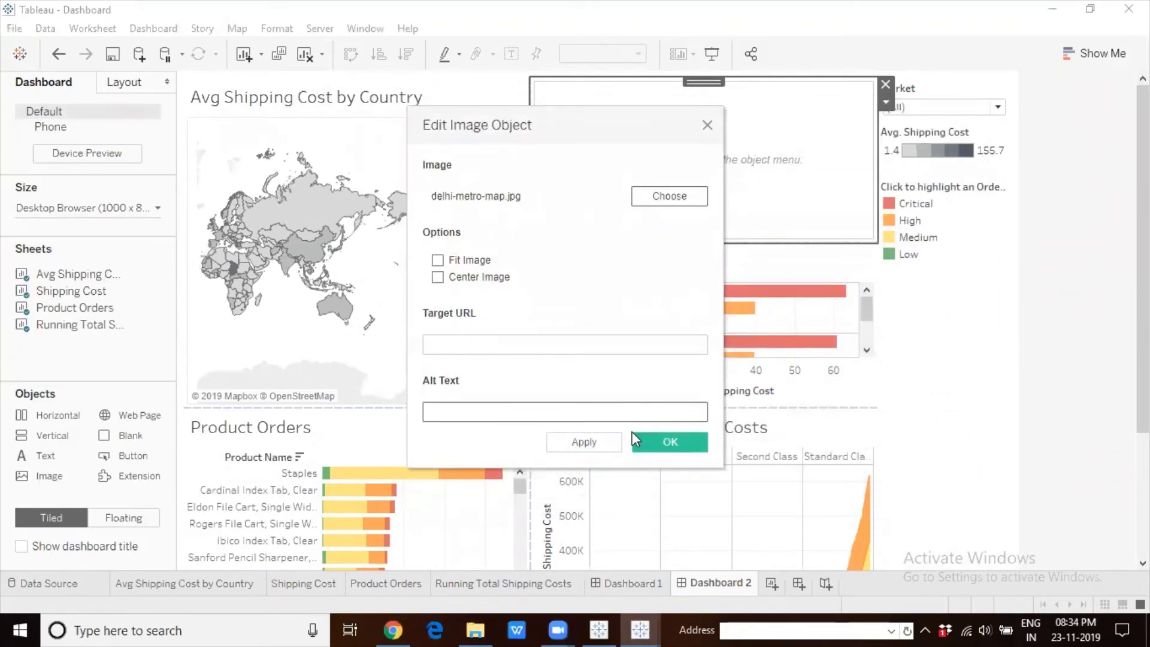
click(645, 440)
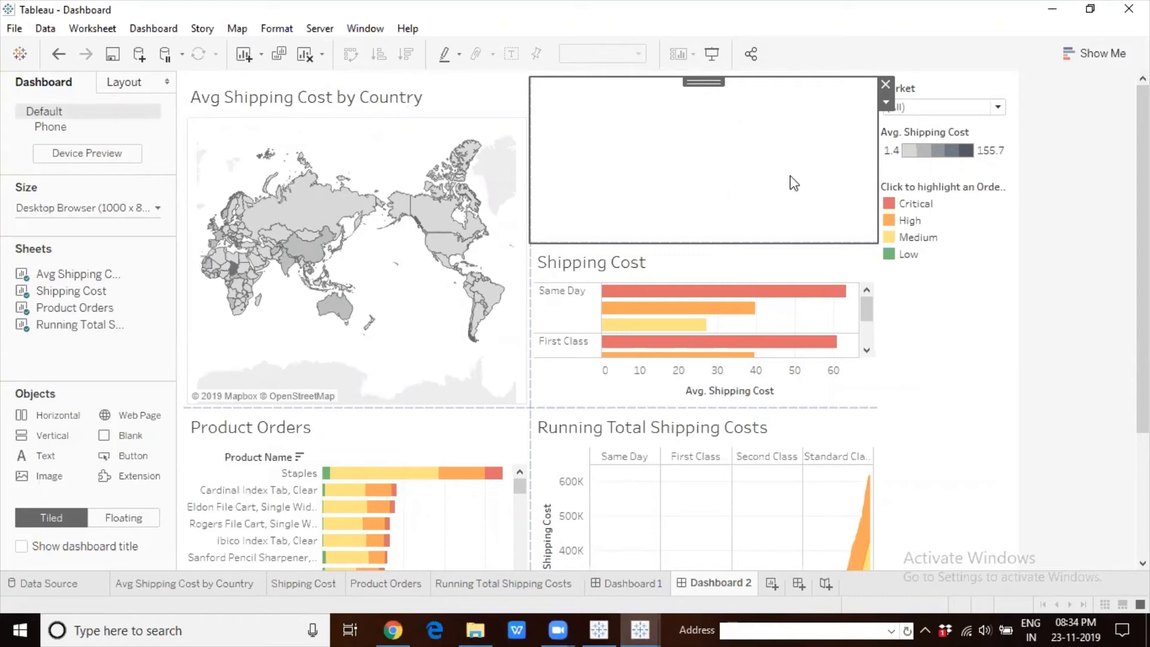
Step: Replace the picture in the image object above Shipping Cost with Scatter Plots.png
click(886, 103)
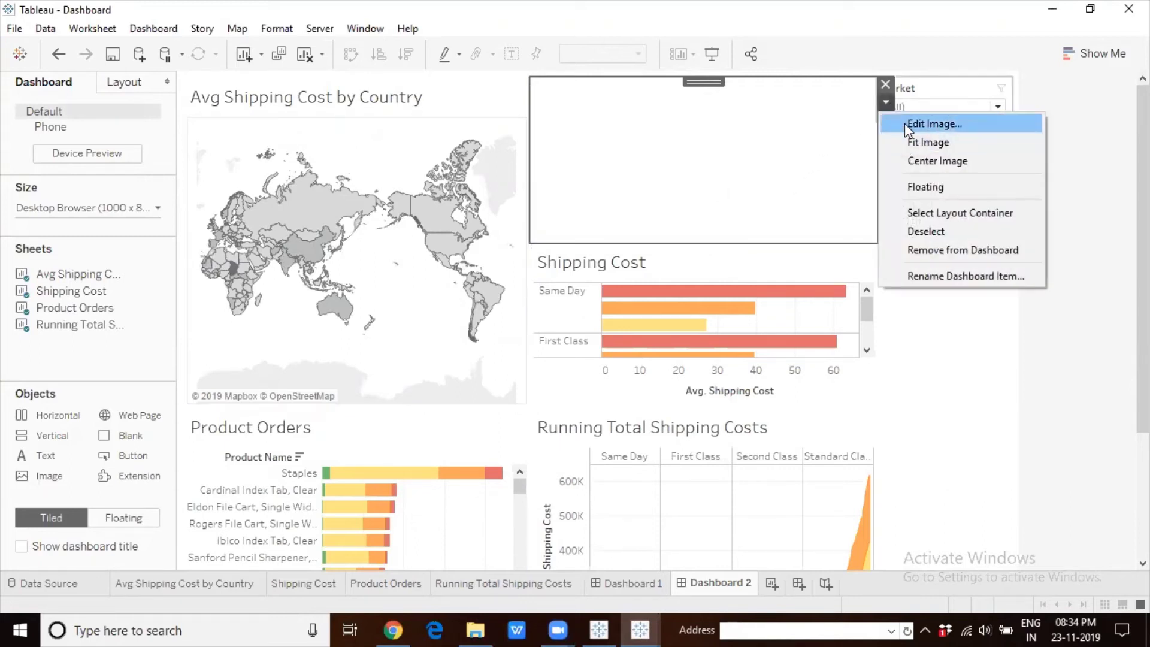
click(904, 124)
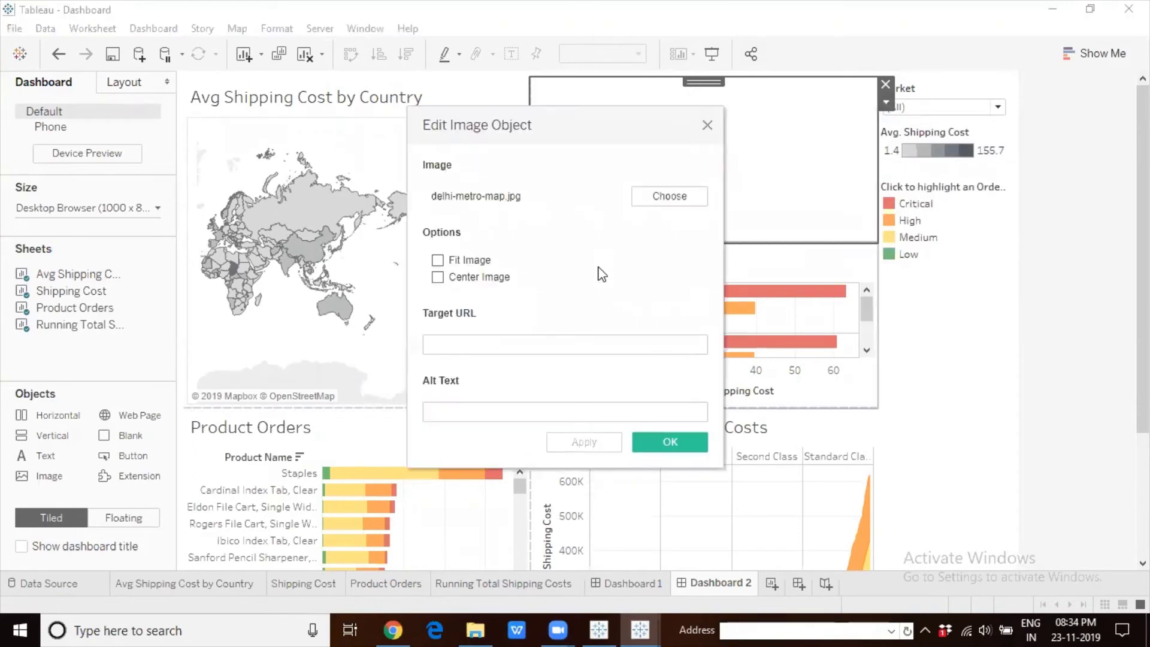
click(674, 190)
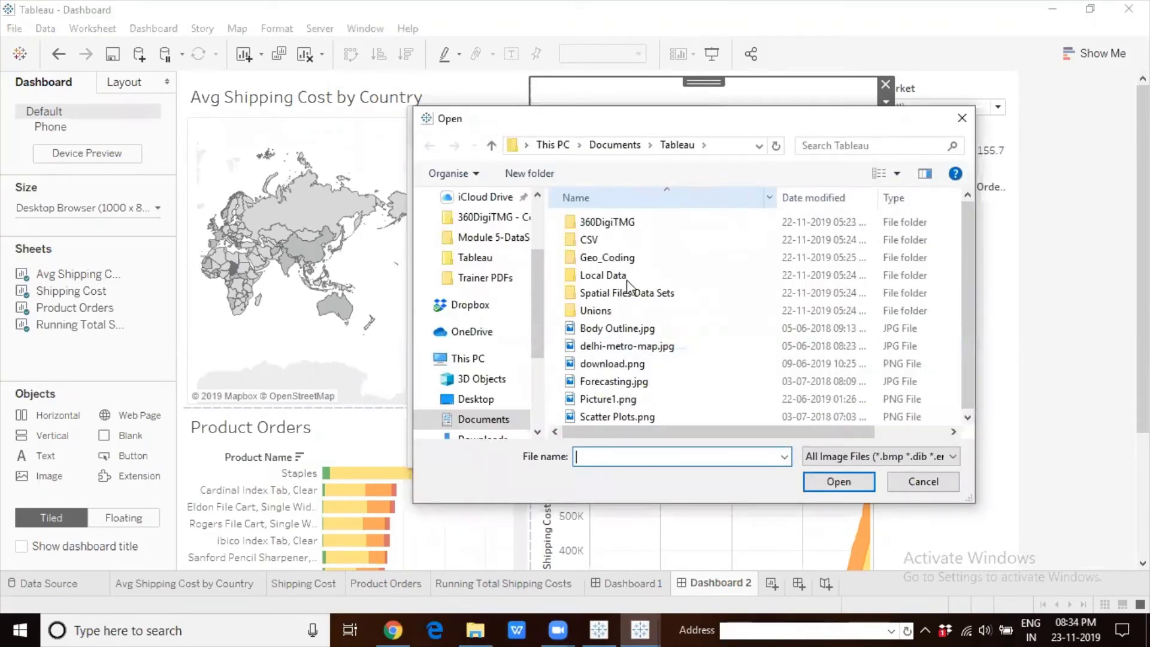
click(615, 415)
click(818, 481)
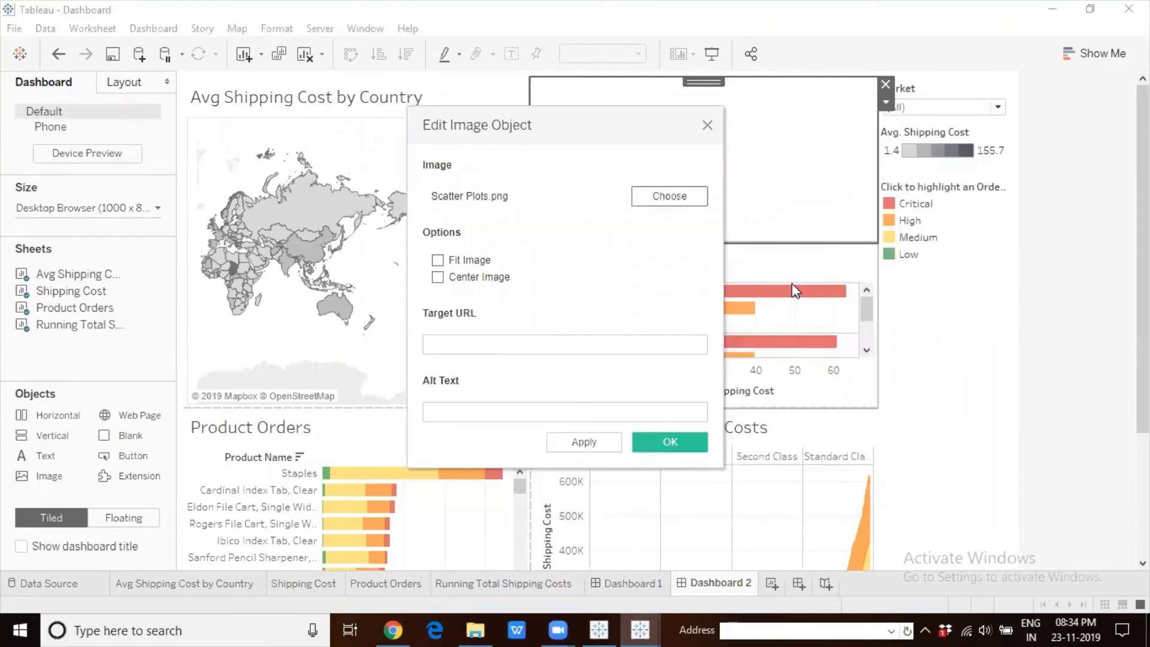
click(669, 443)
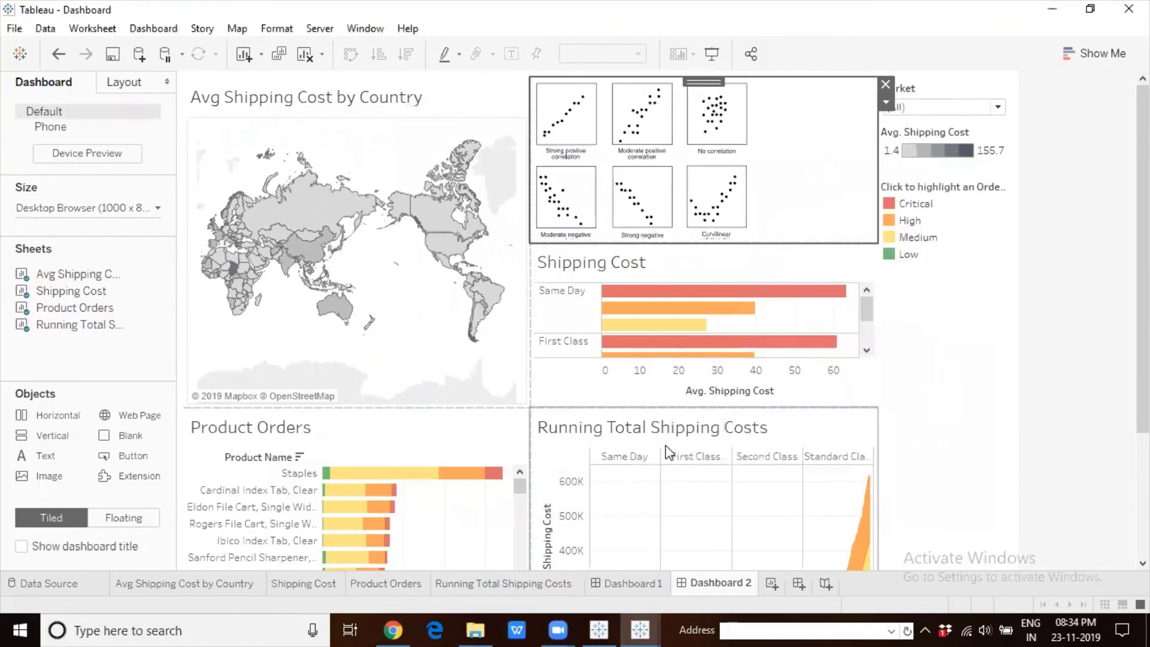
Step: Review the Phone layout of Dashboard 2 and lock it so that it follows the default layout automatically
click(45, 128)
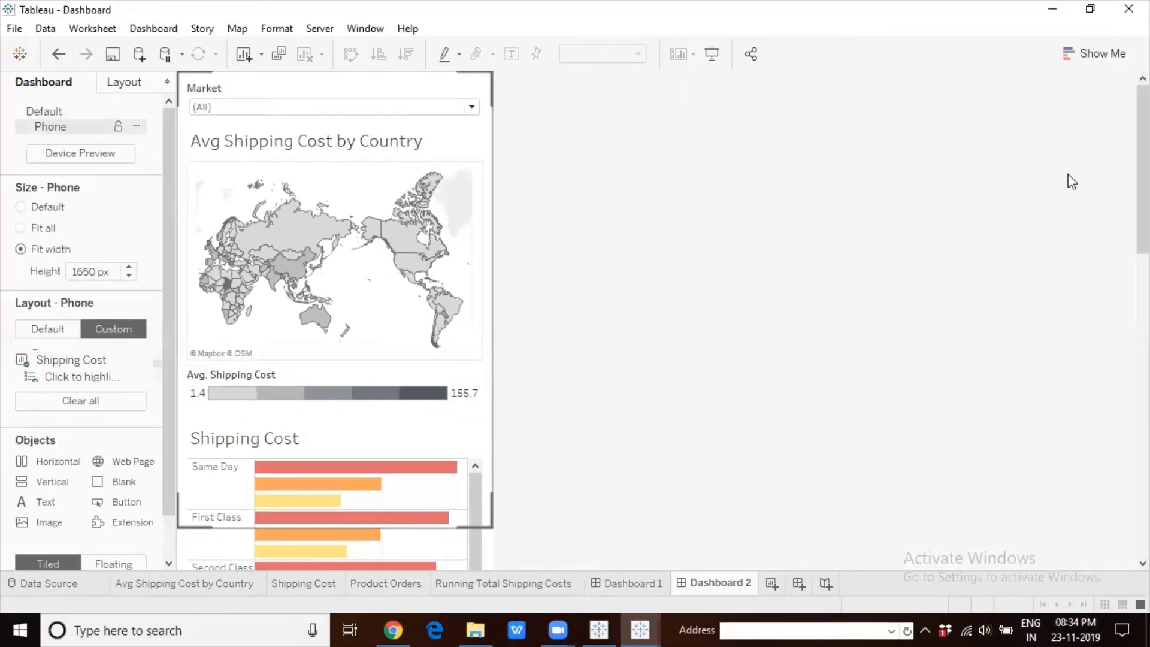
drag(1143, 180, 1115, 57)
click(118, 127)
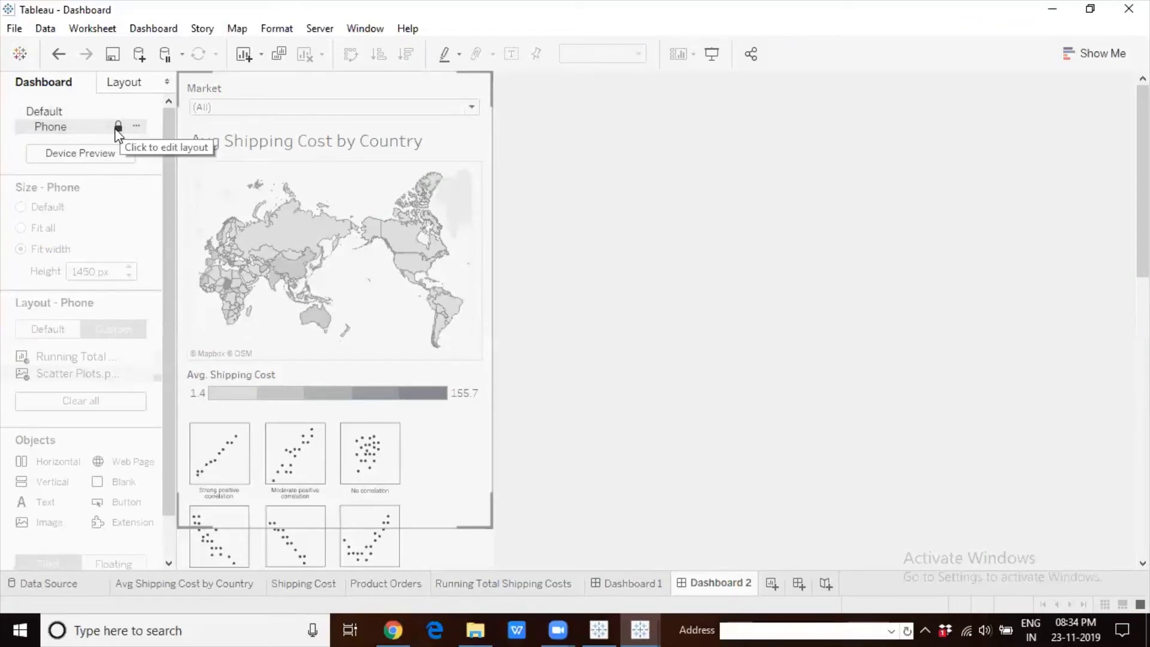
Step: Unlock the Phone layout for manual editing again and return to the Default layout
click(100, 115)
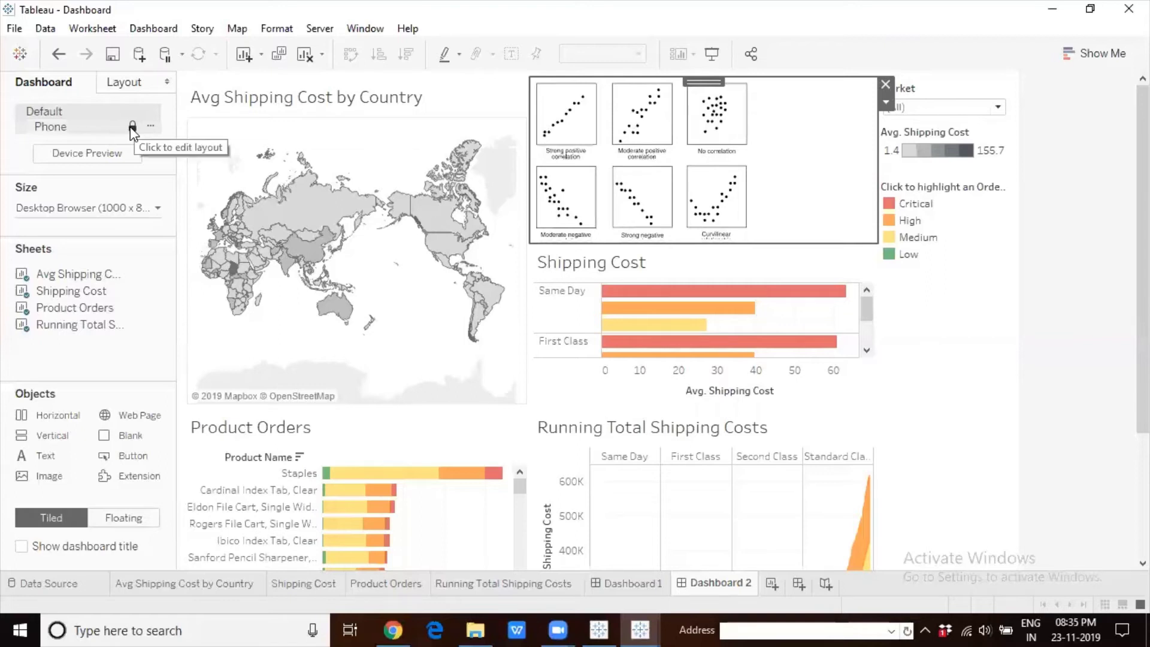
click(131, 128)
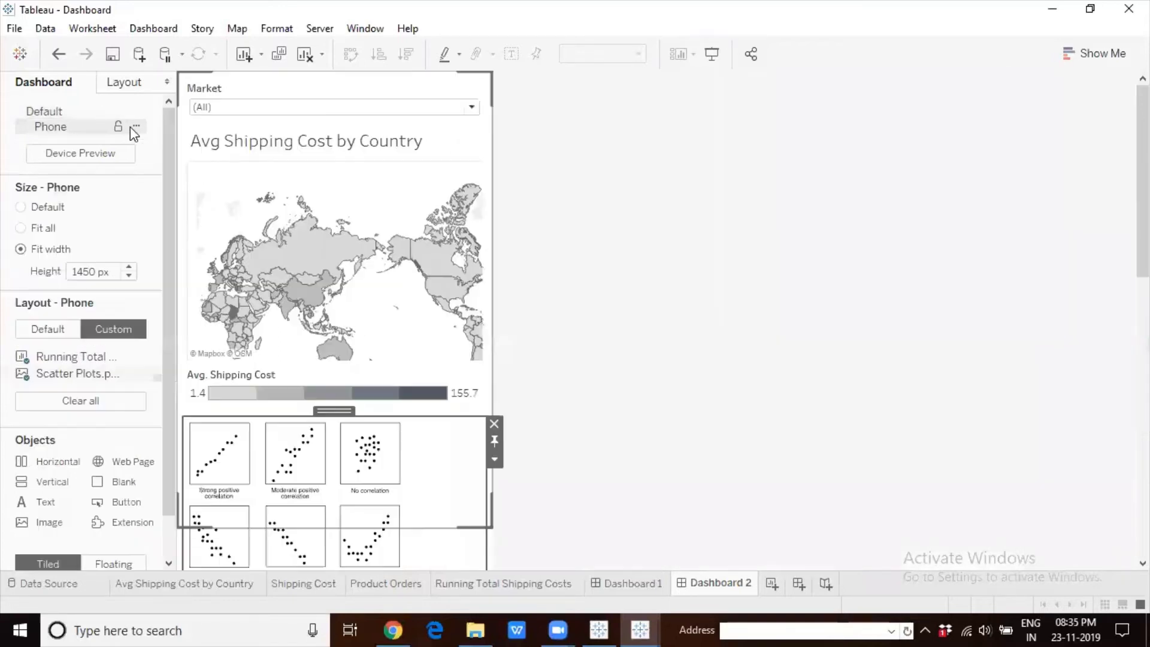
click(81, 116)
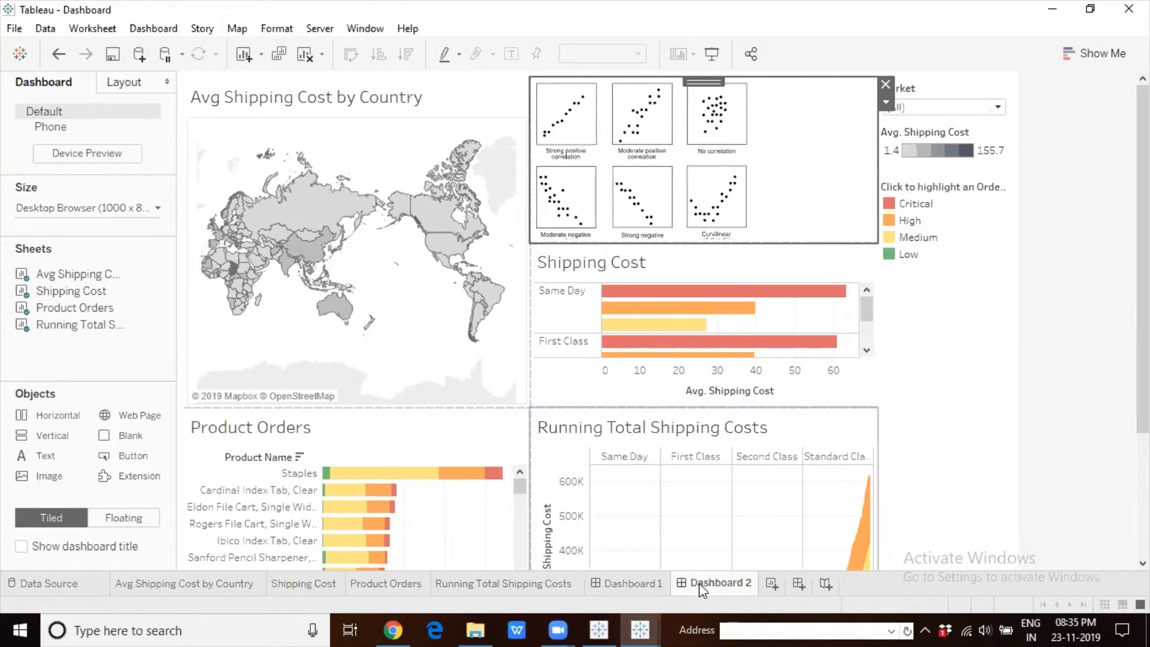
Step: Turn off the option that adds phone layouts to new dashboards
mouse_move(699, 583)
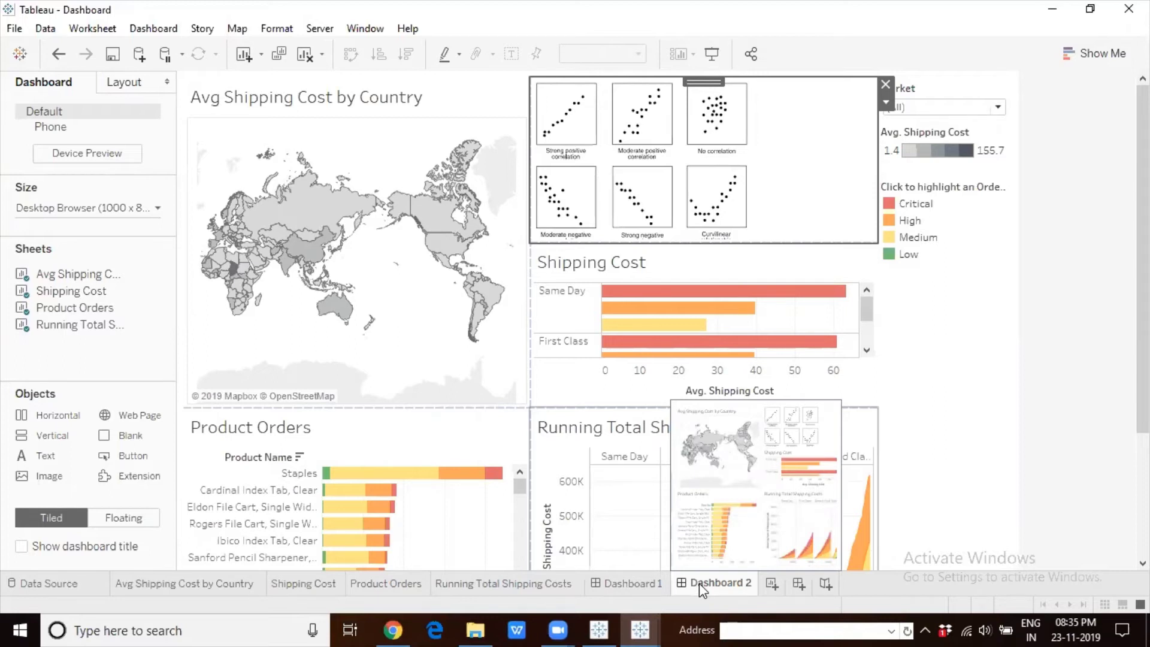
click(143, 28)
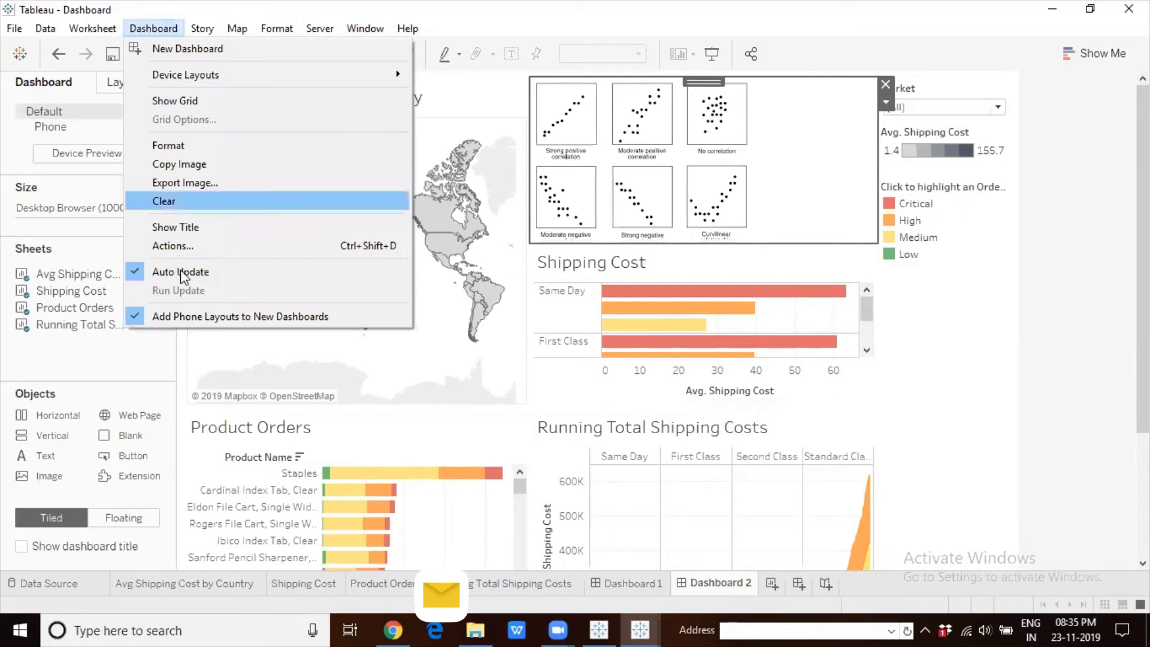
click(184, 311)
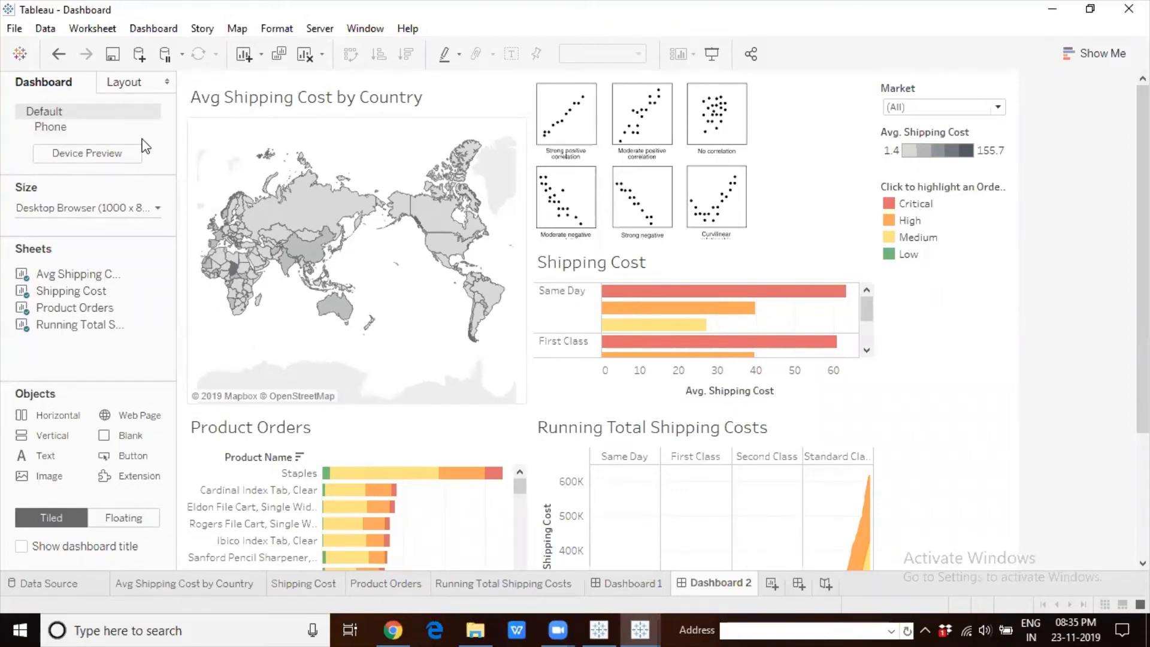
Step: Close both open shipping cost dashboard workbooks without saving their changes
mouse_move(136, 133)
click(1128, 9)
click(607, 331)
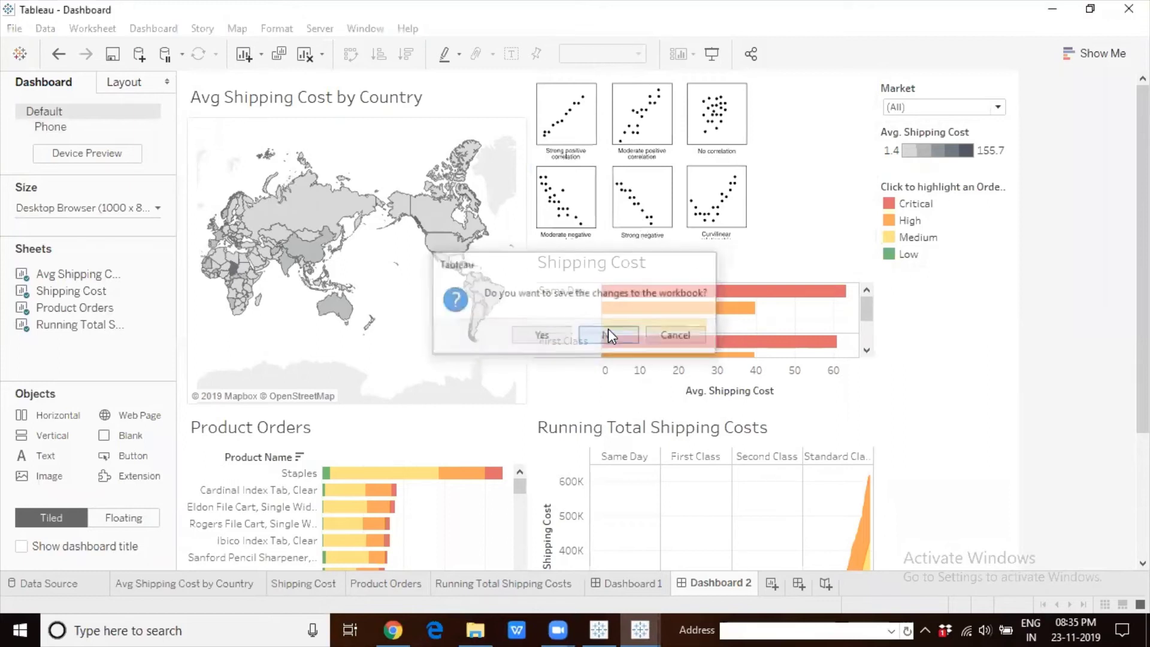
mouse_move(600, 628)
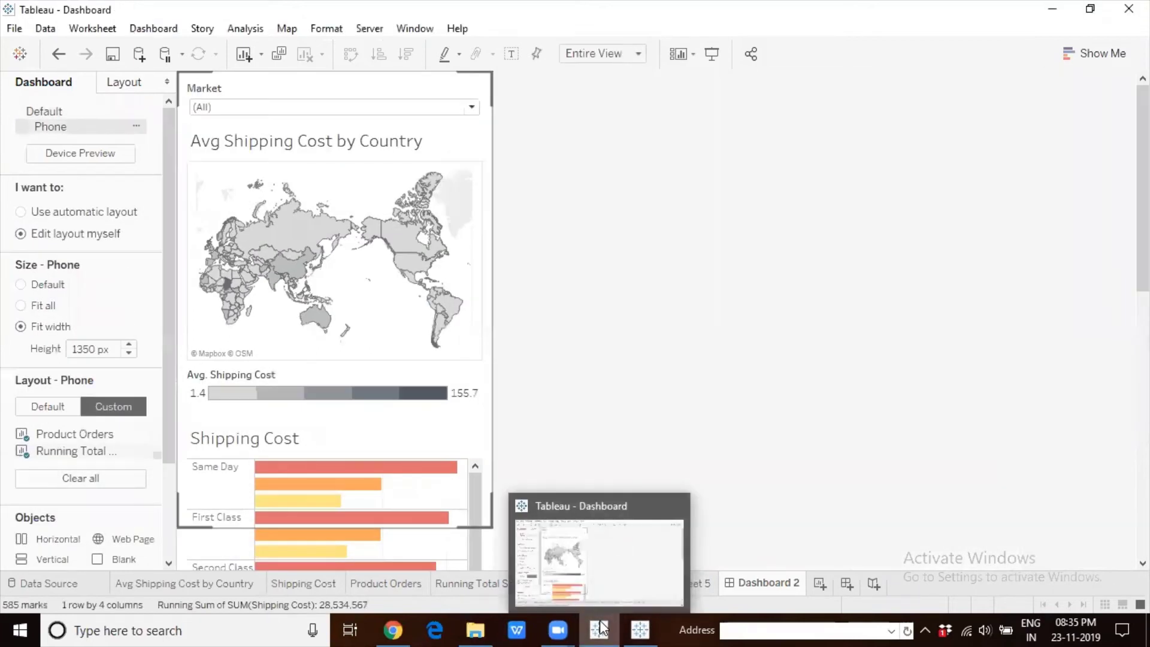
click(674, 510)
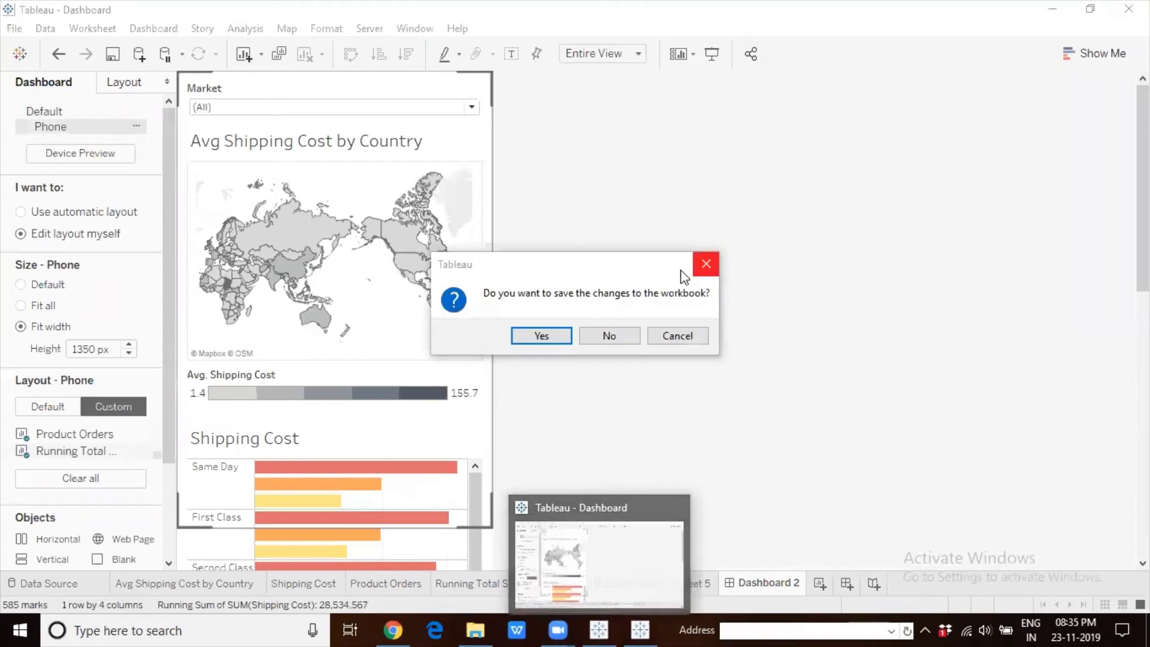
click(621, 336)
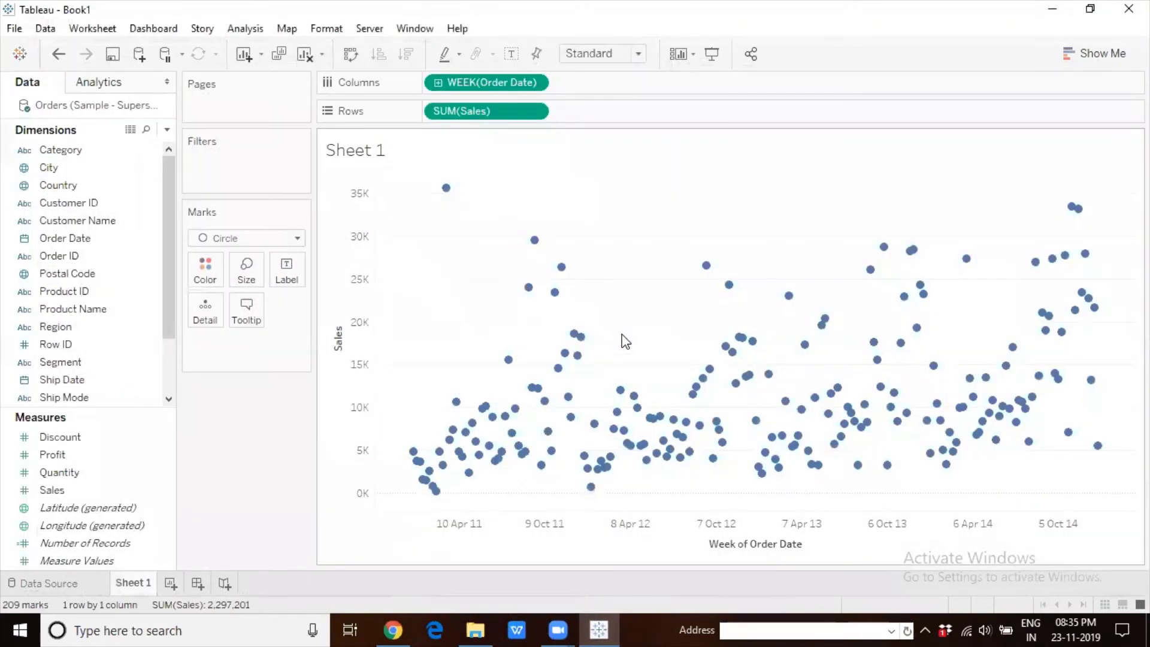
Step: Check the installed Tableau version and edition in the About information, and close it
click(457, 28)
click(508, 231)
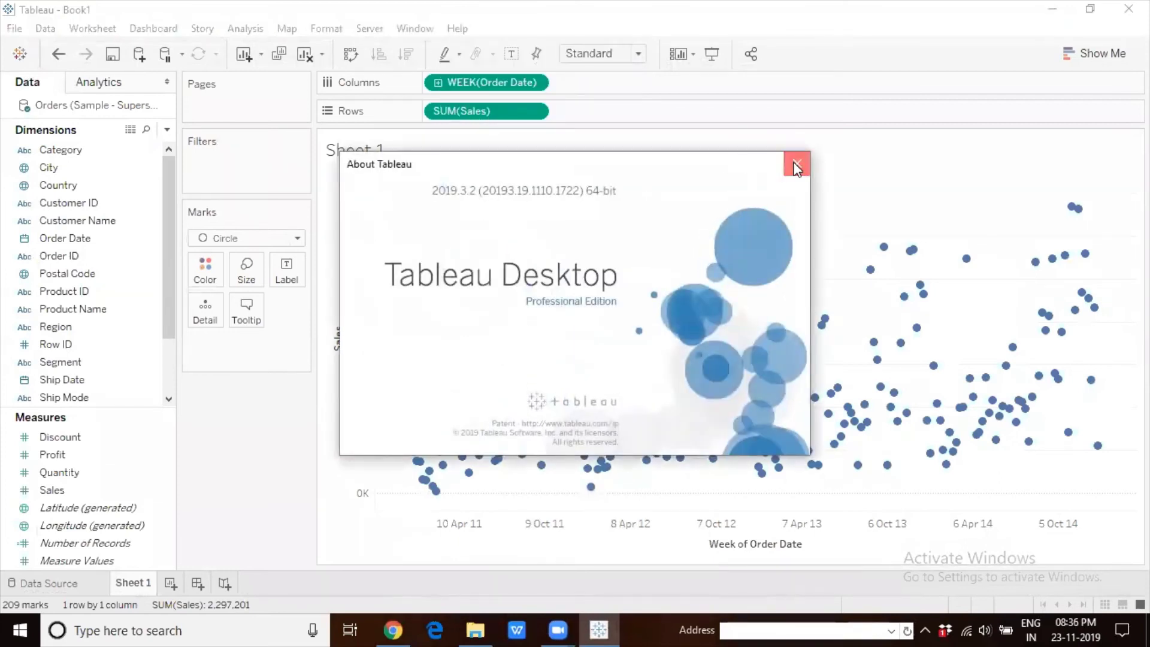
click(795, 168)
Step: Build a scatter plot on a new worksheet with Sales on columns, Profit on rows and Sub-Category as detail
click(170, 583)
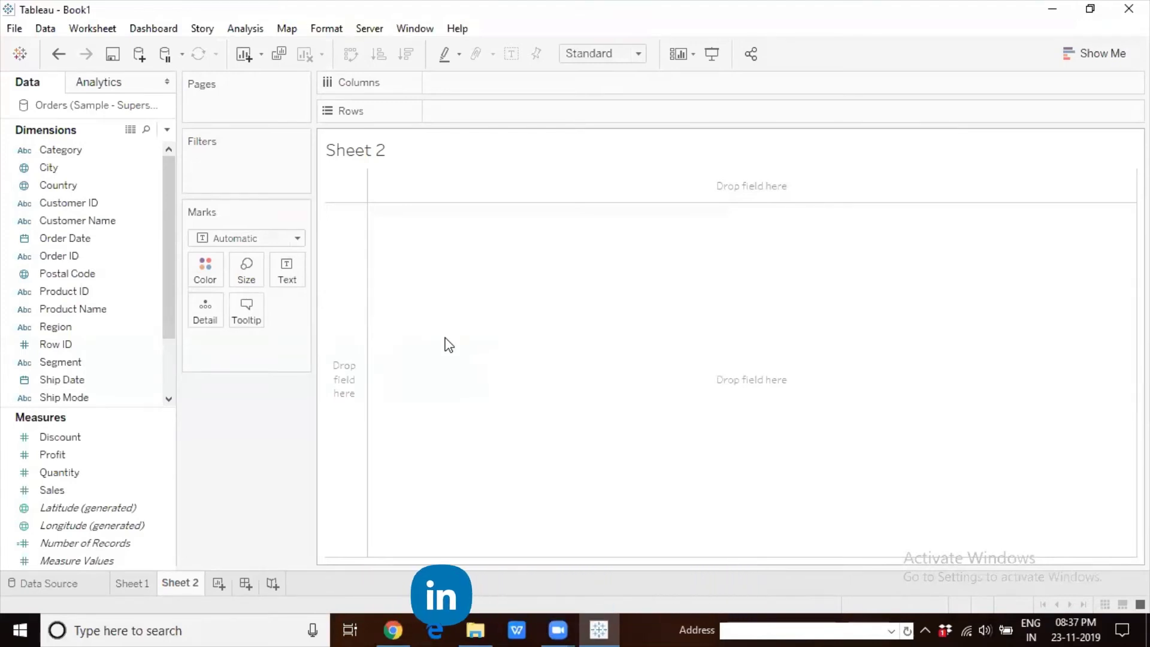
double_click(73, 456)
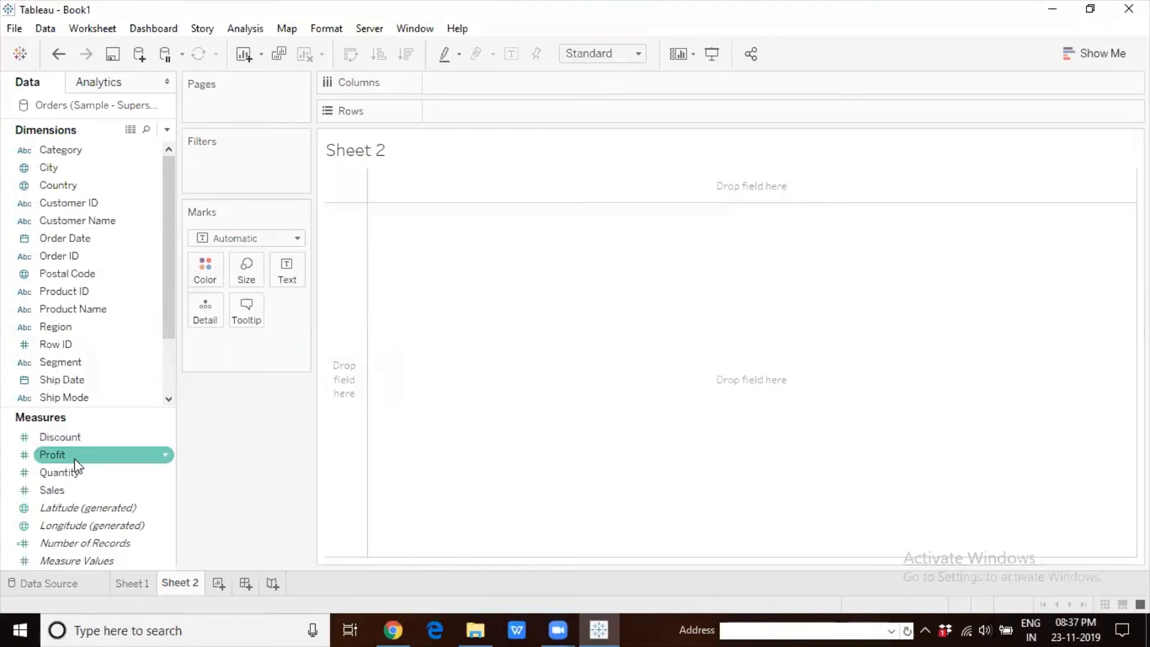
click(72, 491)
double_click(72, 491)
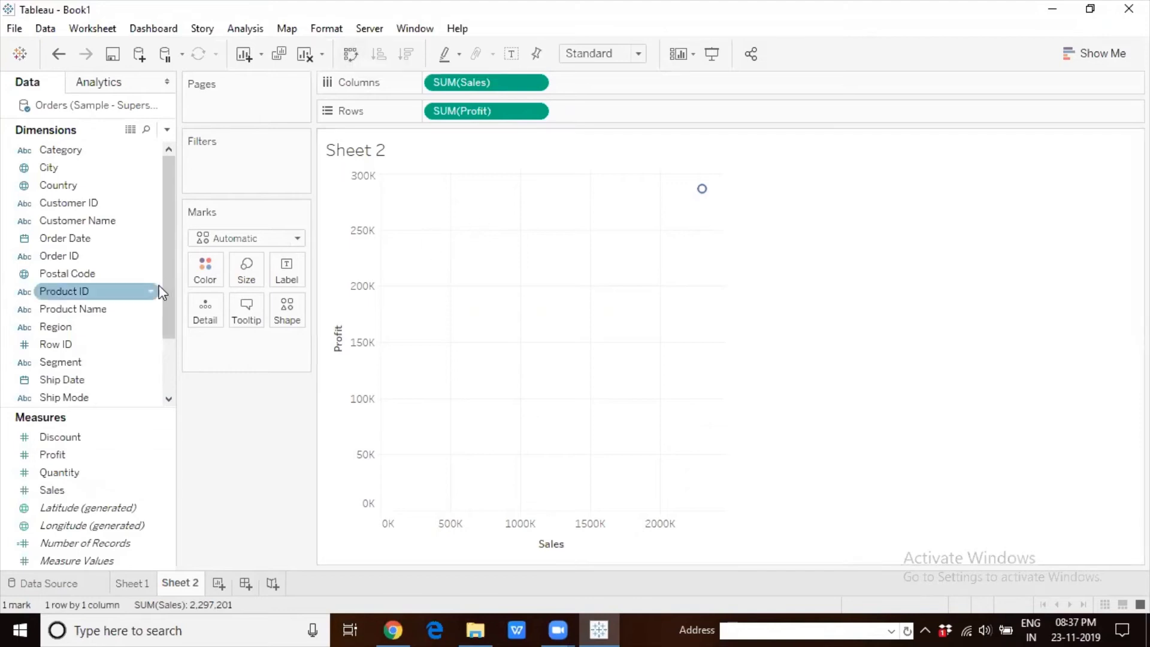
scroll(170, 365, down, 2)
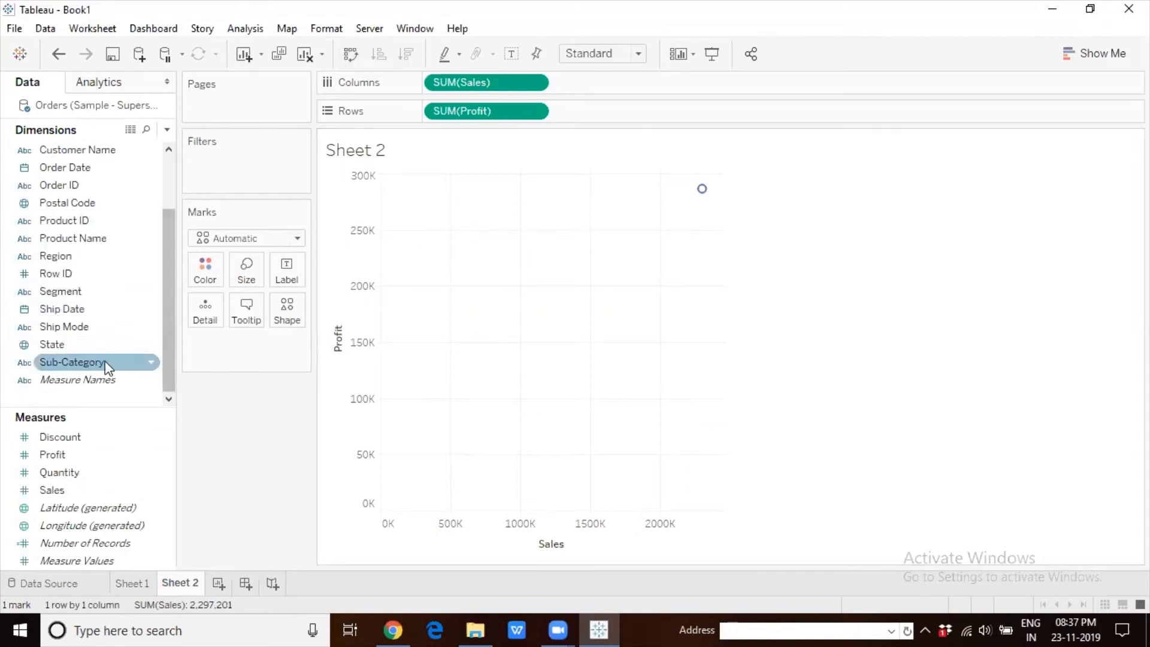
drag(88, 364, 203, 309)
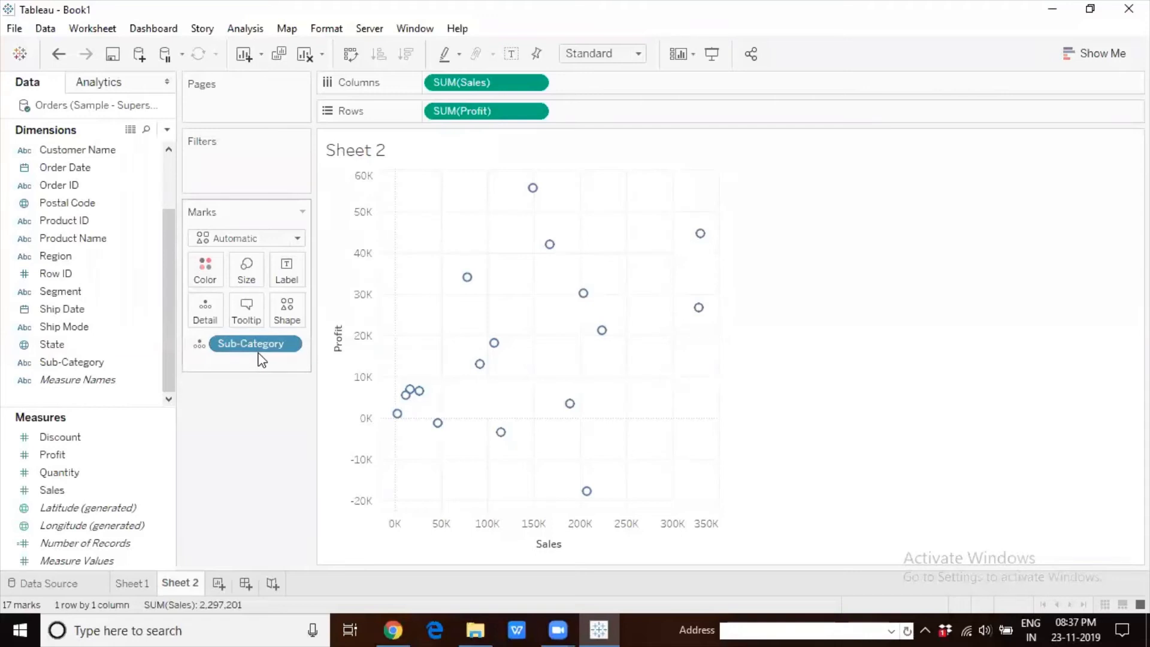
Step: Inspect the sub-category marks and select the three high-profit ones running from Copiers down to Binders
mouse_move(542, 196)
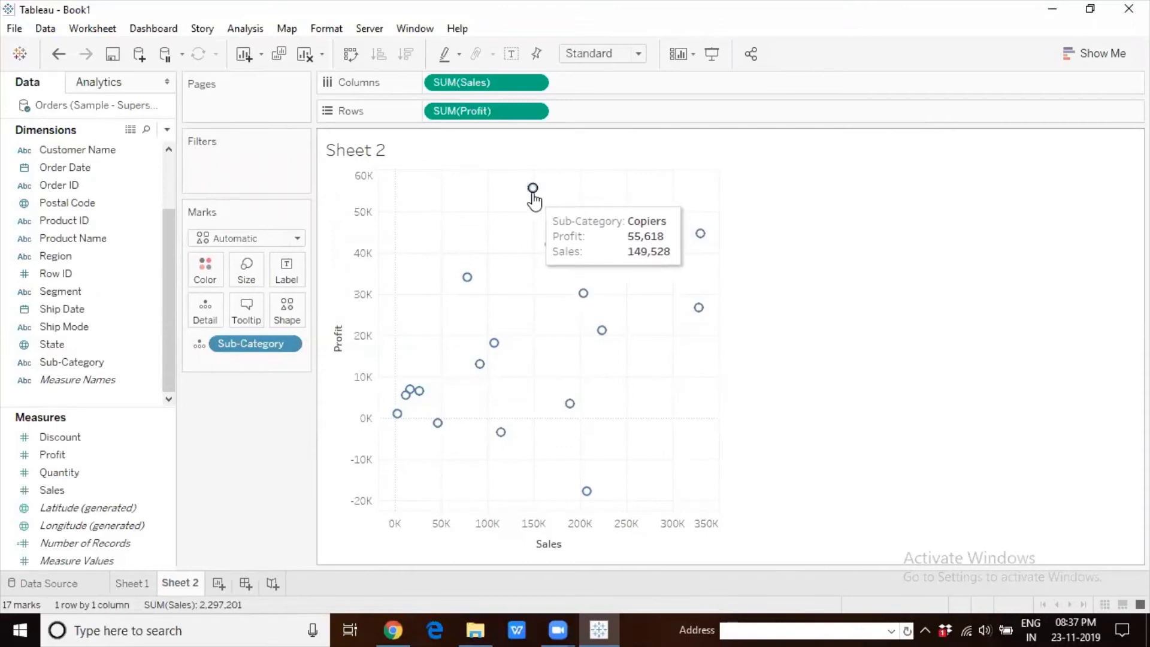
mouse_move(549, 246)
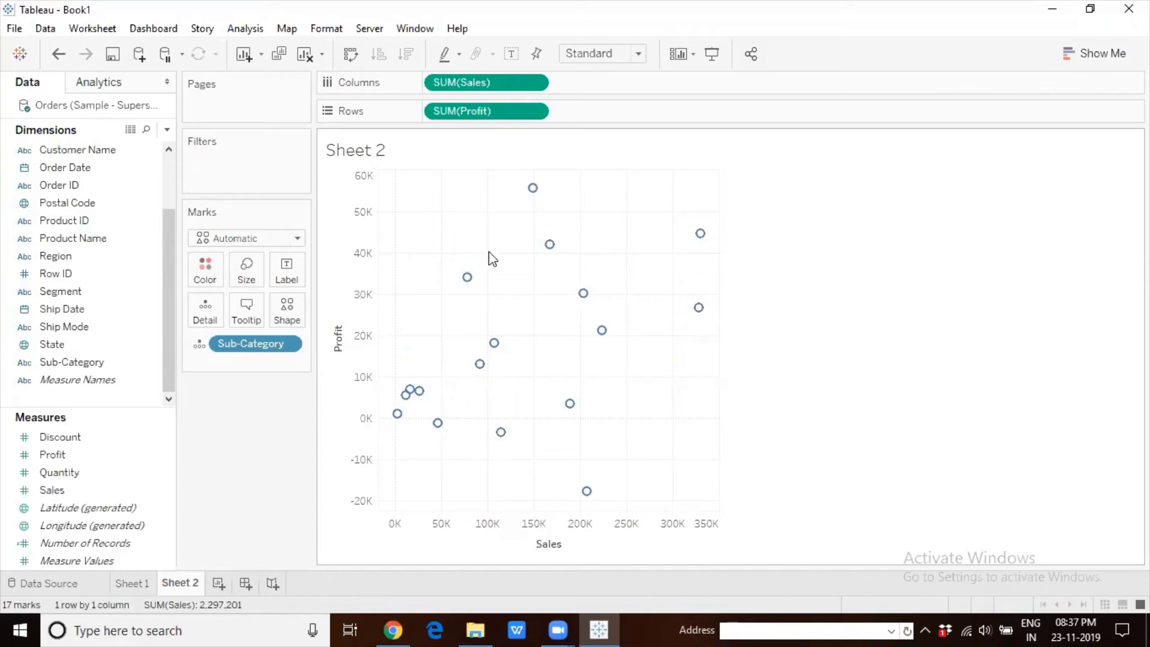
drag(474, 185, 613, 309)
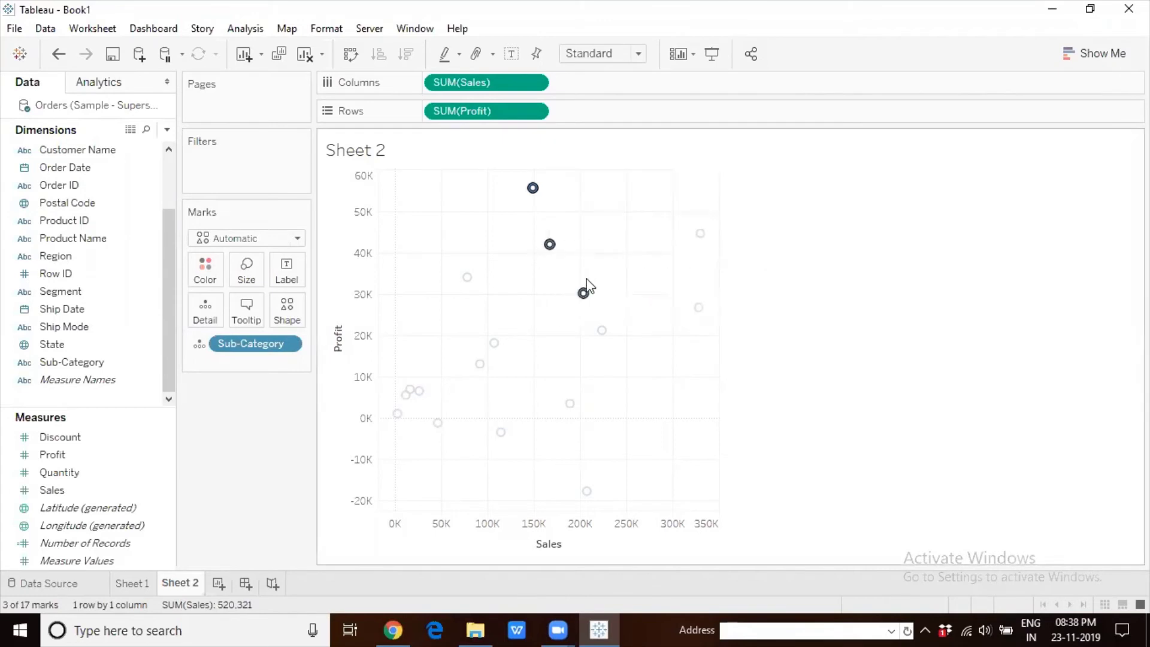
mouse_move(581, 288)
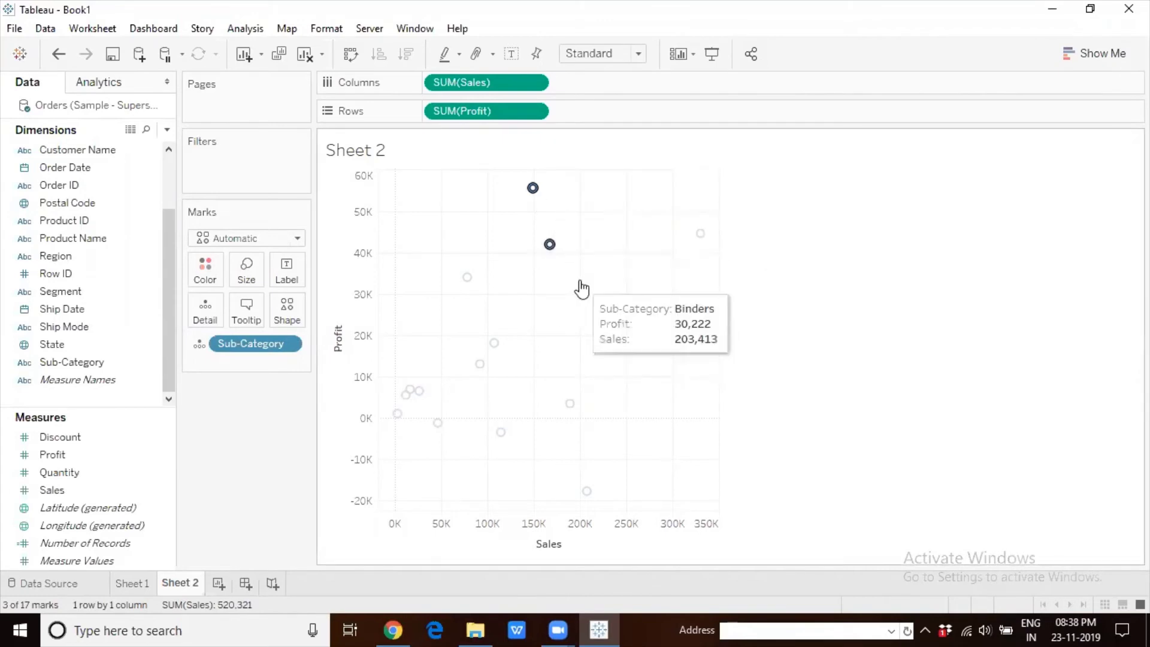
Step: Select the group of sub-category marks in the middle of the scatter plot, and clear the selection
click(531, 269)
drag(430, 275, 606, 445)
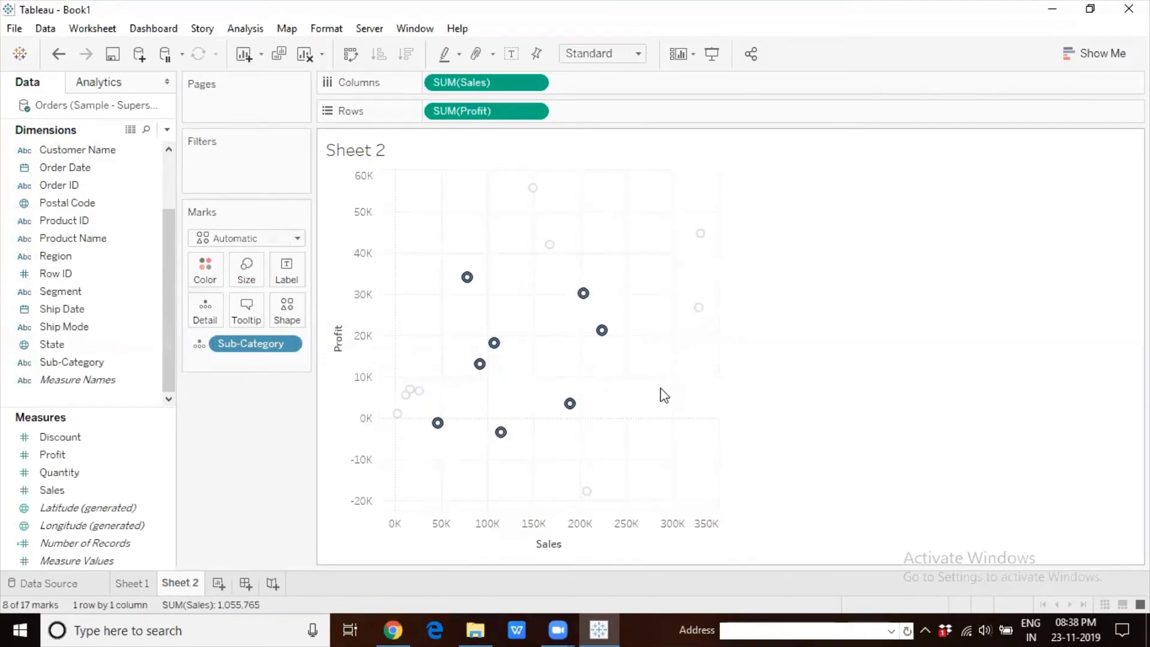
click(642, 376)
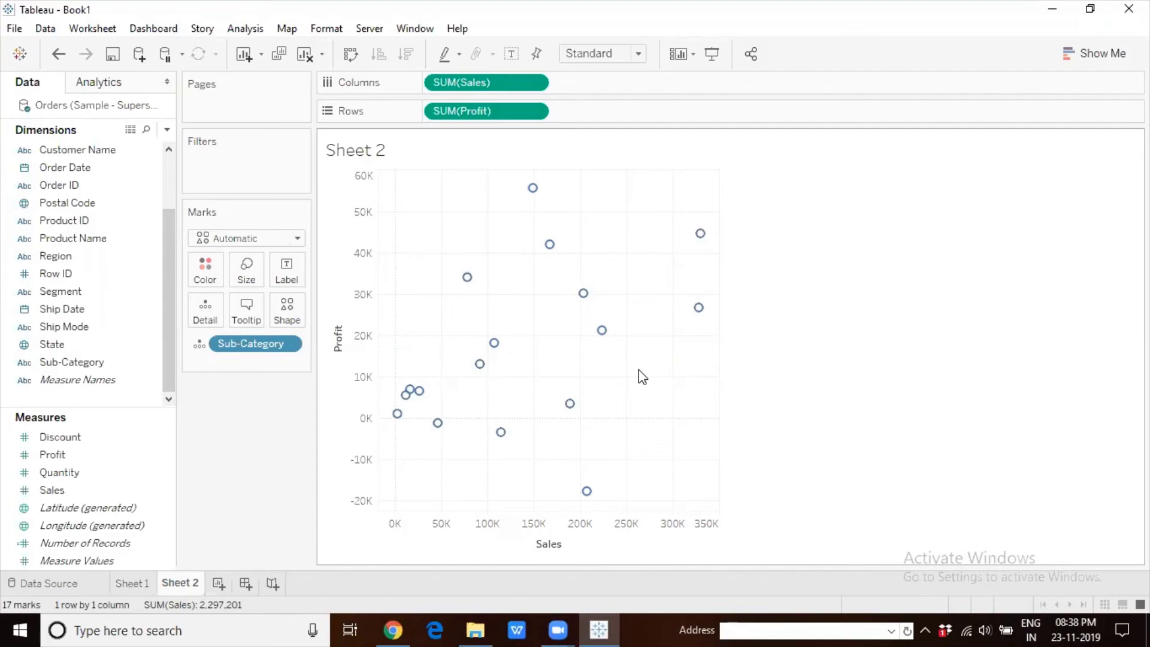
Step: Add a change-parameter action for Sheet 2 named "Selection's Average Sale Value"
click(103, 28)
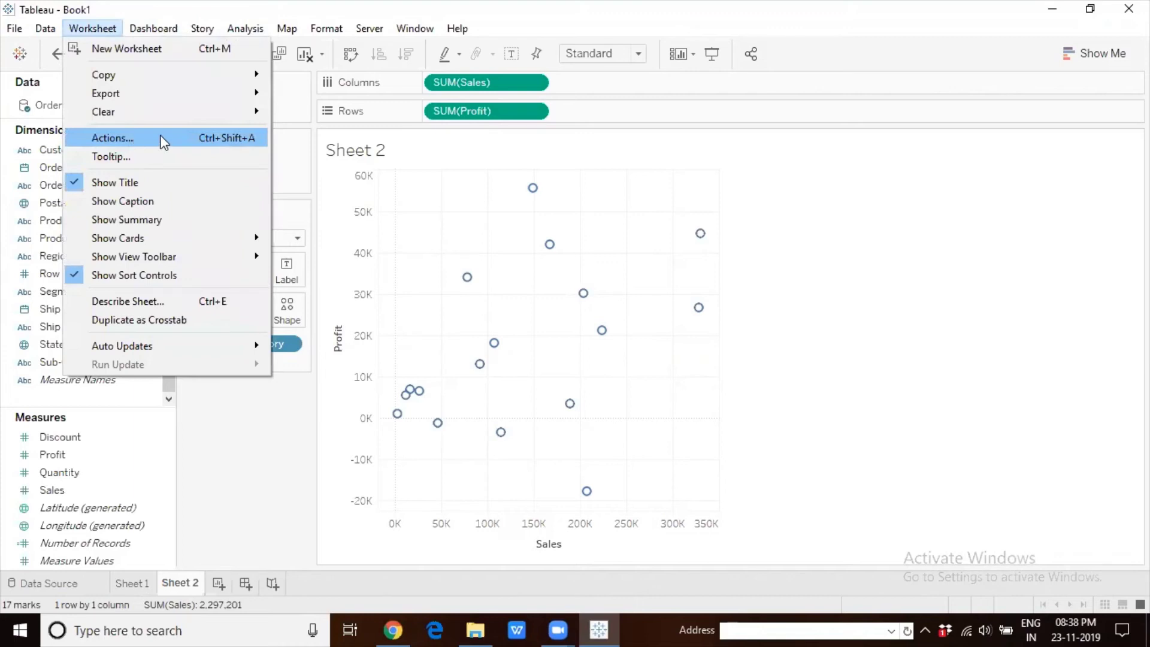
click(175, 138)
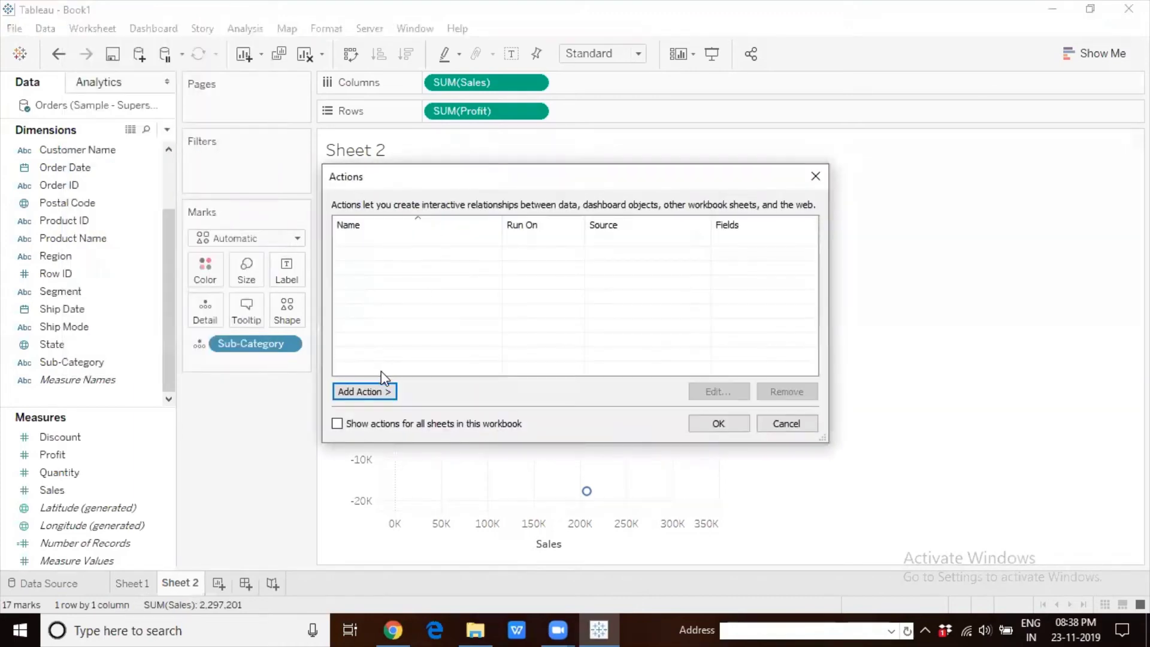
click(377, 393)
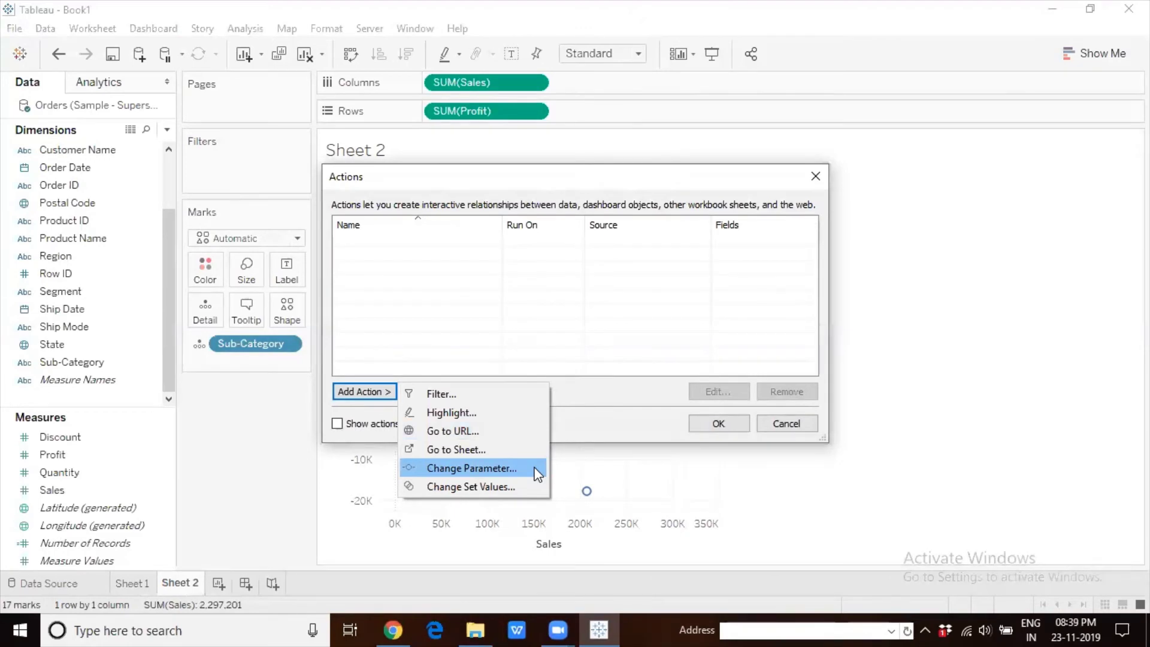
click(518, 468)
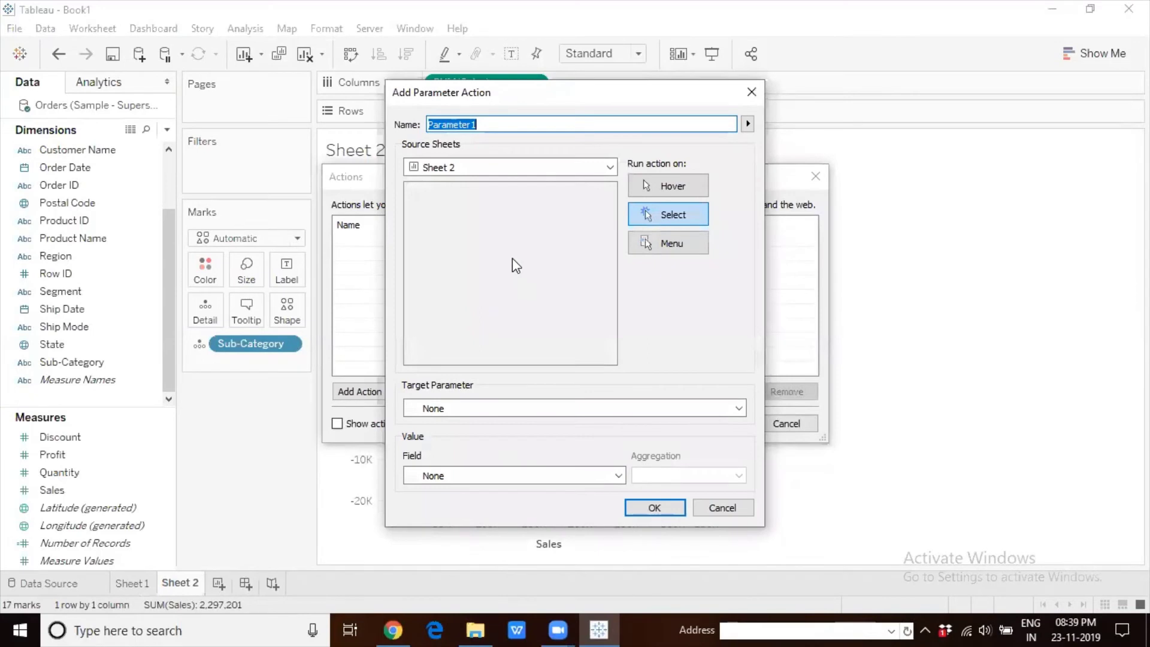
text(Sl)
text(elec)
text(tion's A)
text(verage Sa)
text(le V)
text(alue)
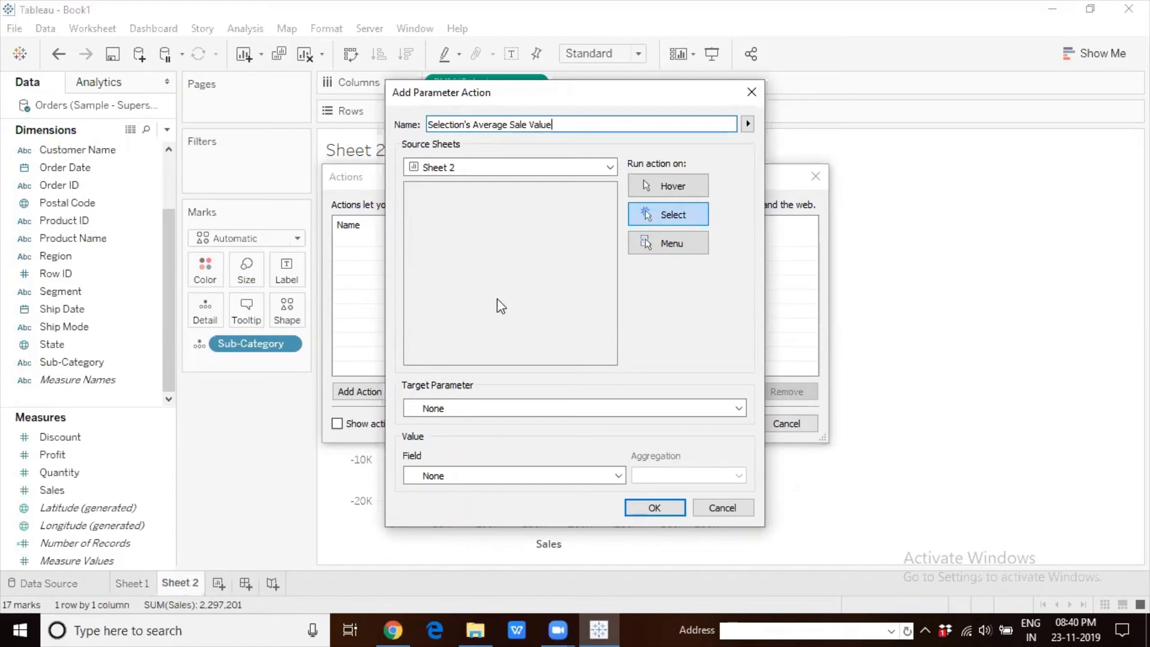
Step: Create a new float parameter named "Selections Avg Sales Value" as the action's target parameter
click(454, 409)
click(454, 408)
click(454, 408)
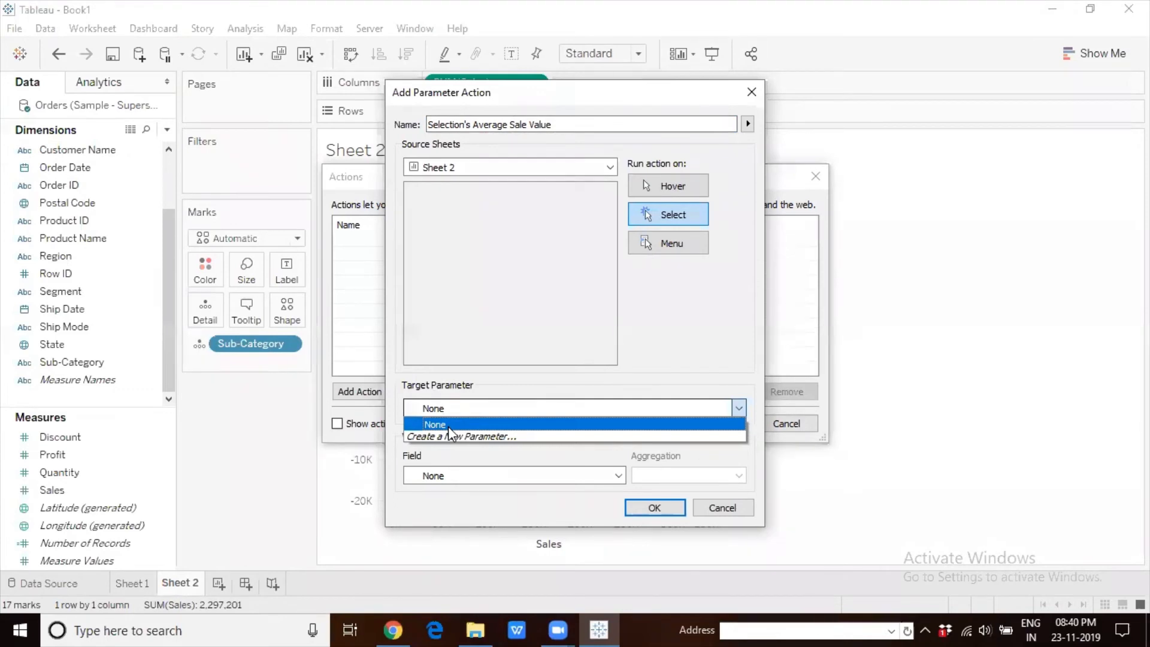
click(529, 438)
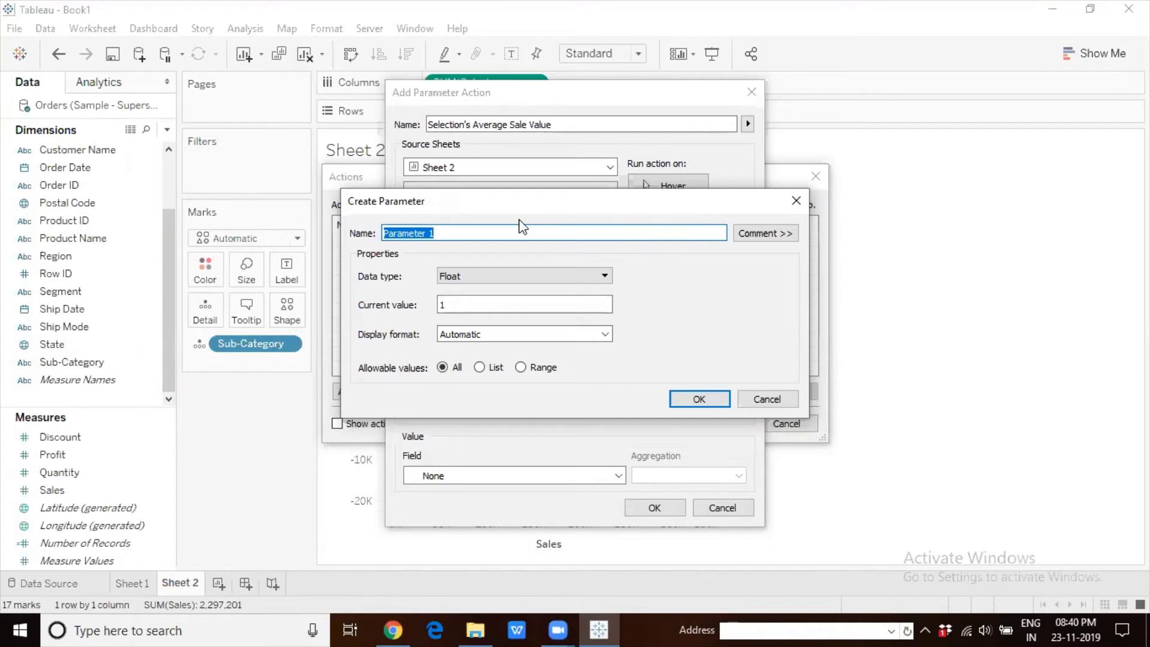
text(Selections Avg Sales Value)
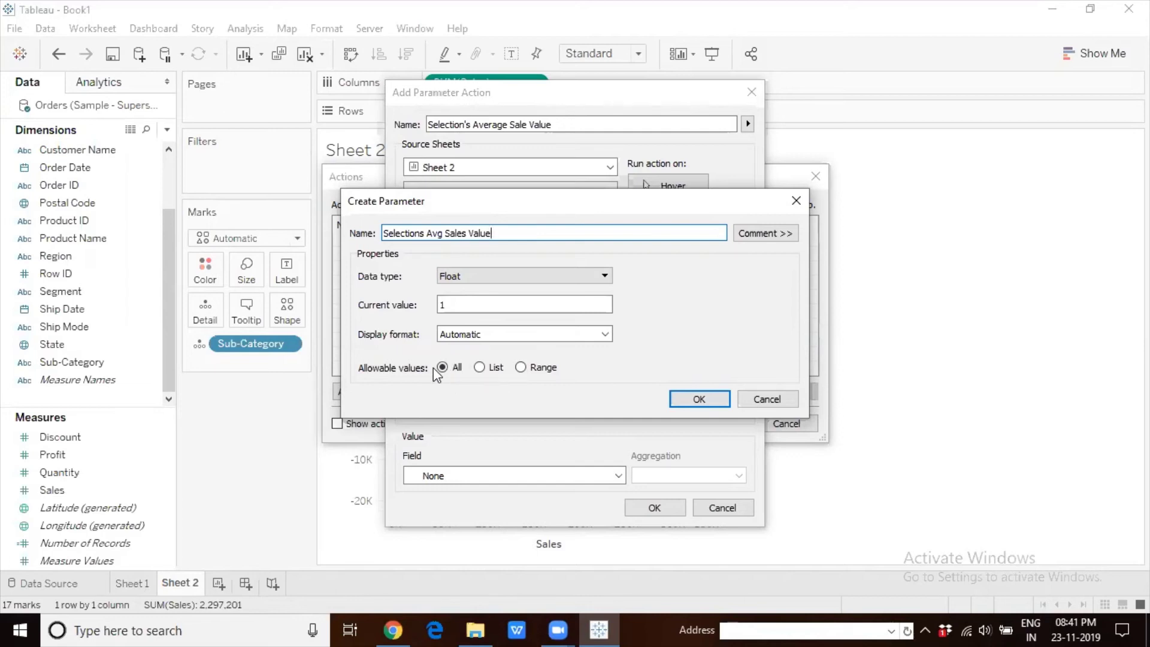
click(687, 398)
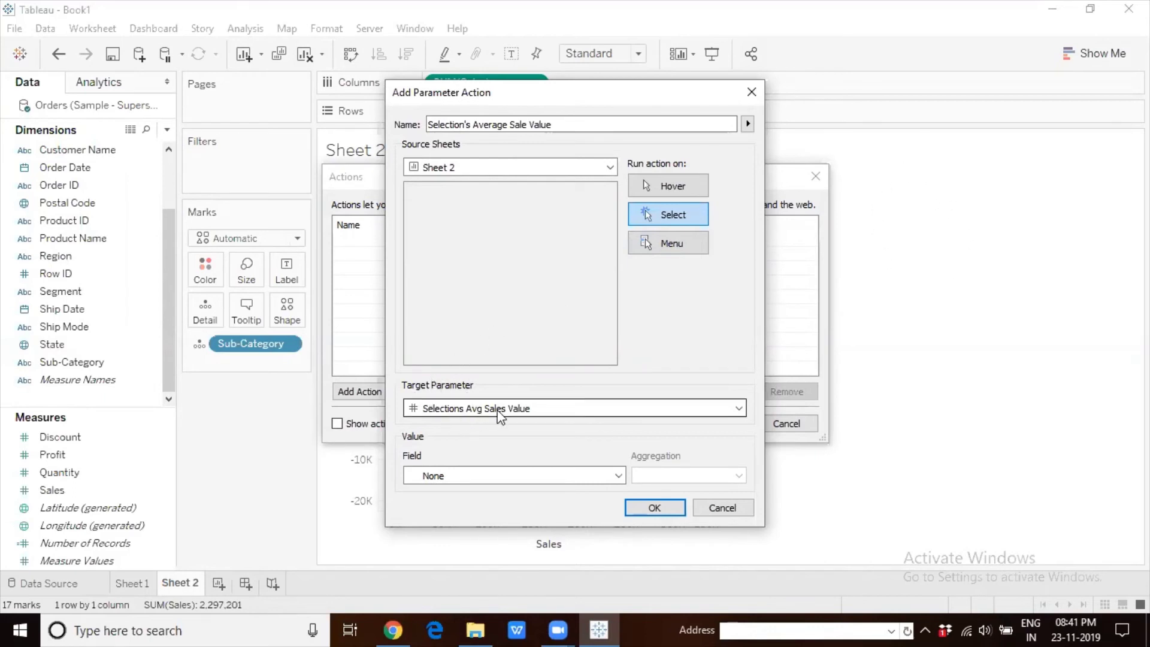
Step: Set the parameter action's value to the SUM(Sales) field with Average aggregation, and save the action
click(430, 477)
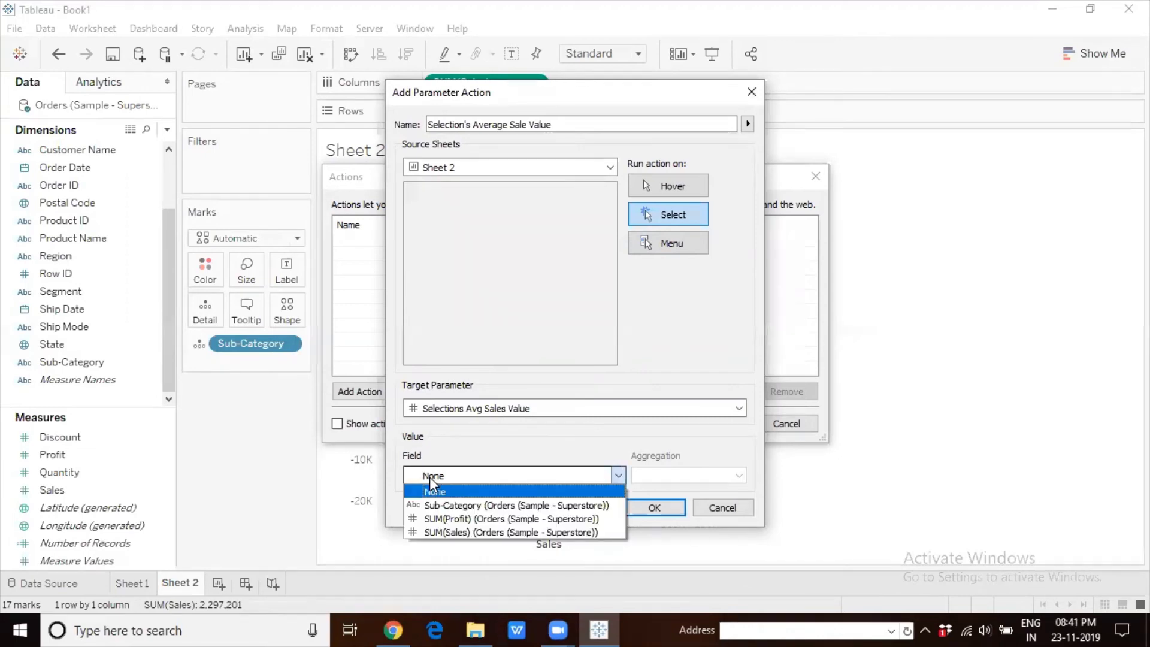
click(450, 532)
click(651, 479)
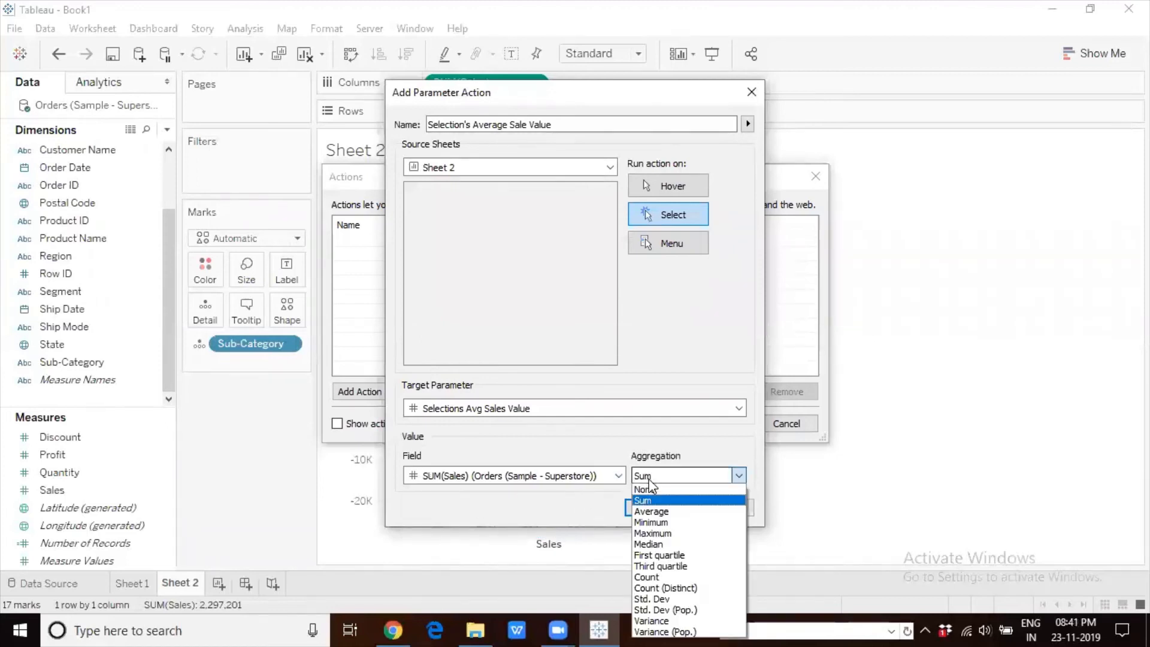
click(650, 512)
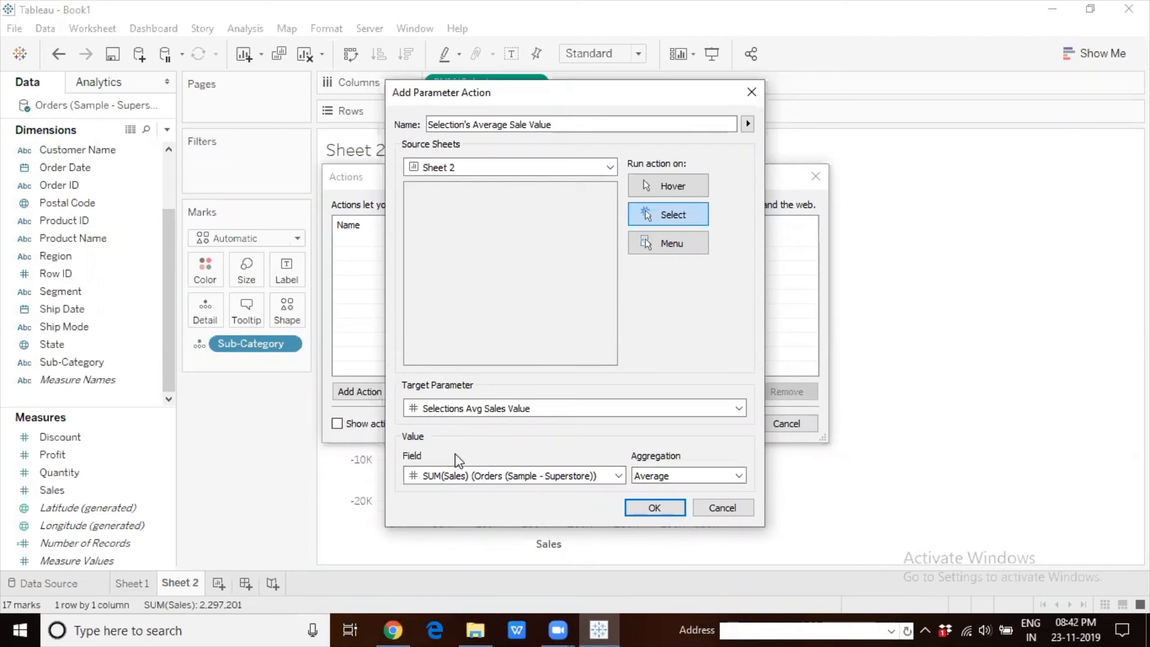
drag(514, 92, 714, 74)
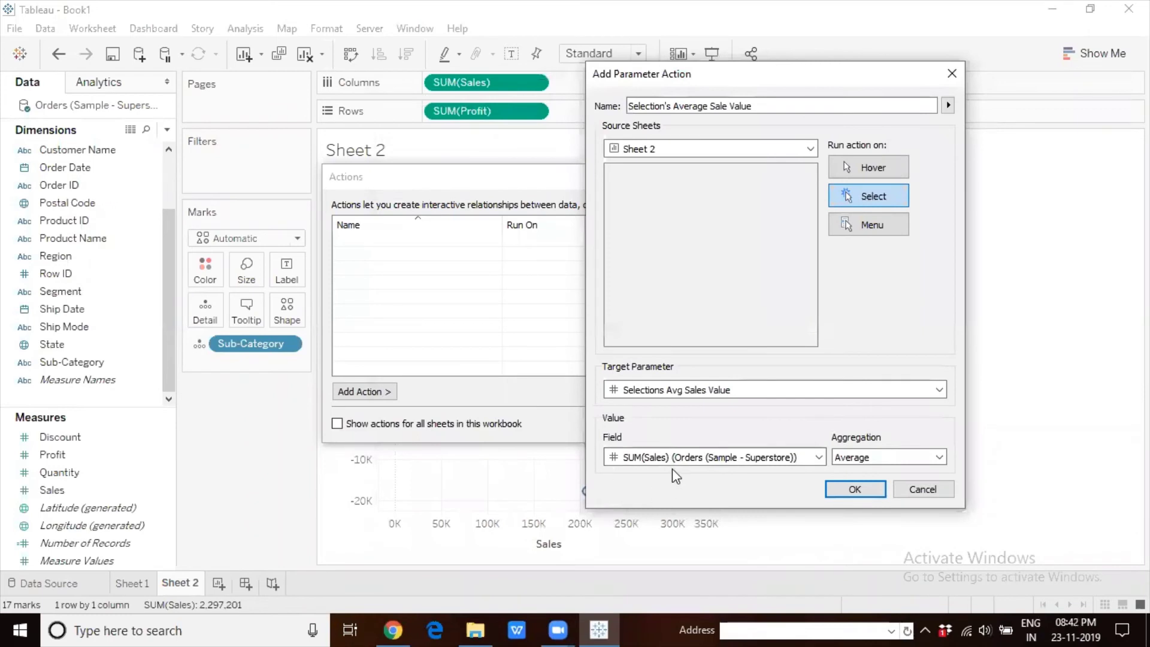
click(846, 491)
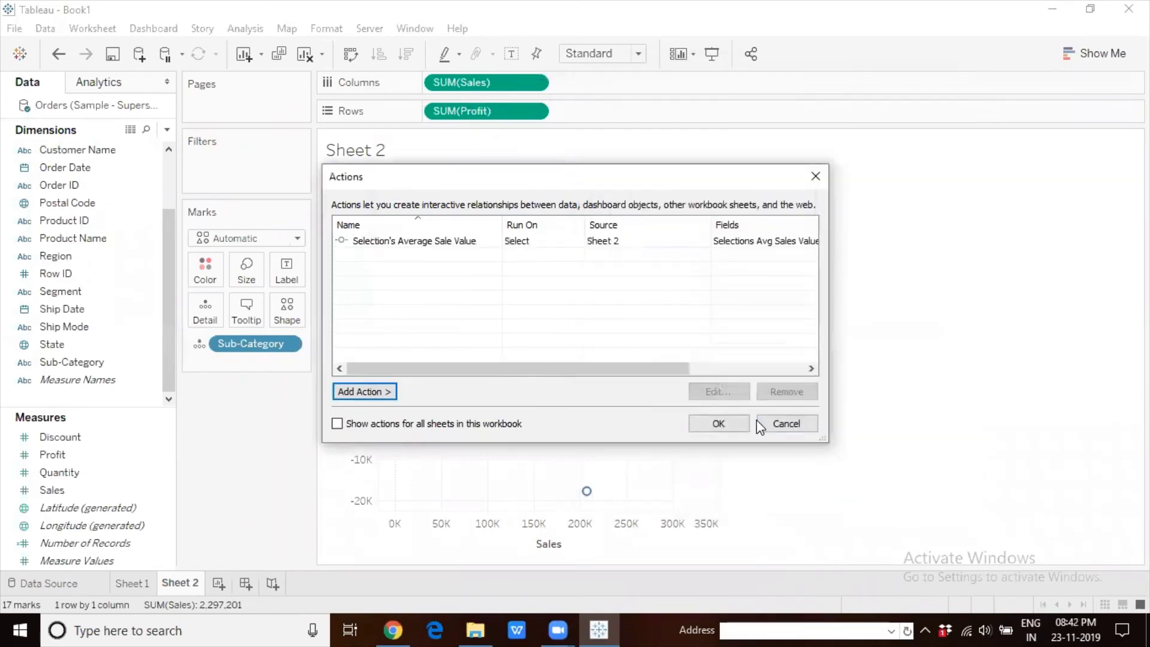
click(718, 423)
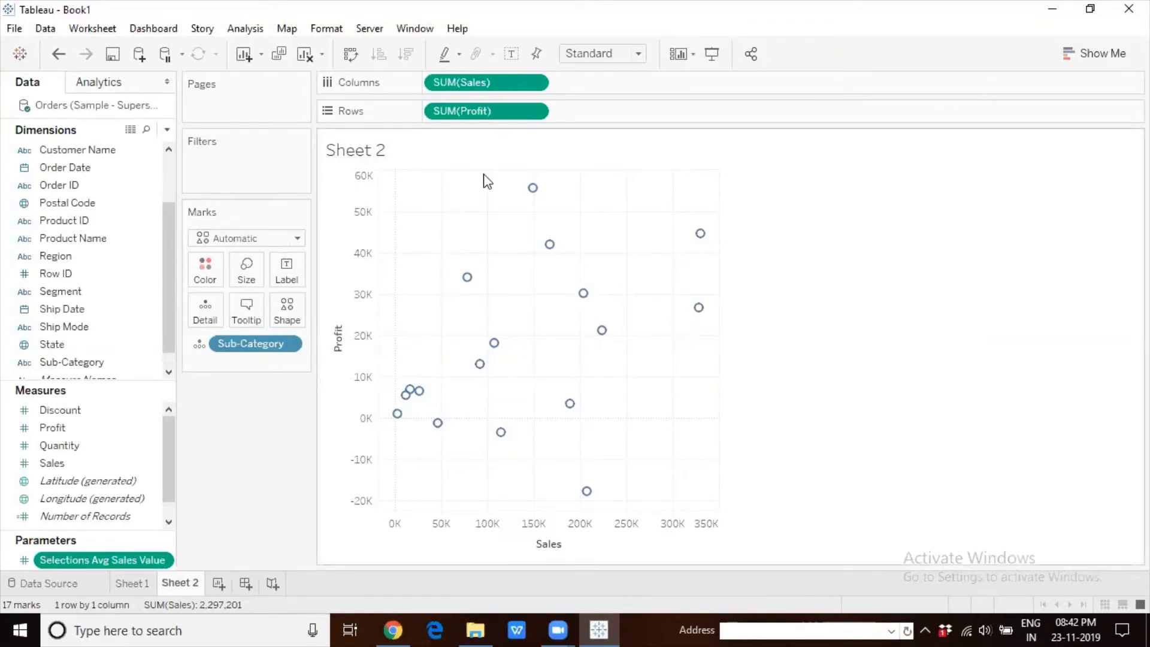
Step: Try the action by selecting the four high-profit marks around Copiers and Binders, and clear the selection
drag(461, 175, 602, 299)
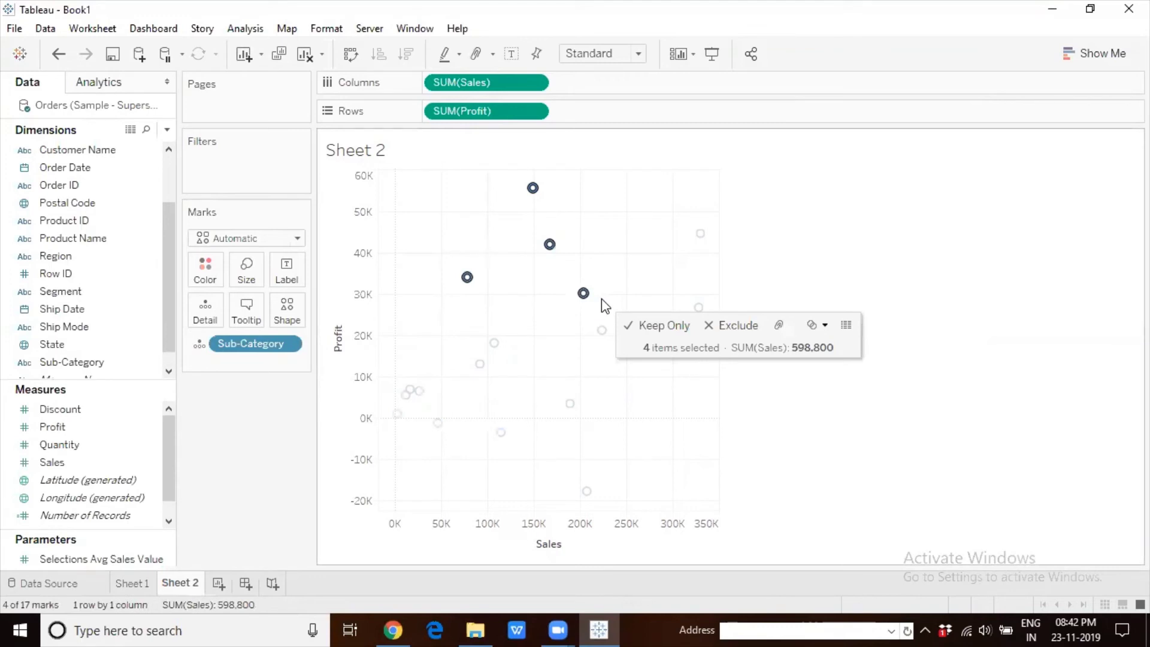
click(550, 299)
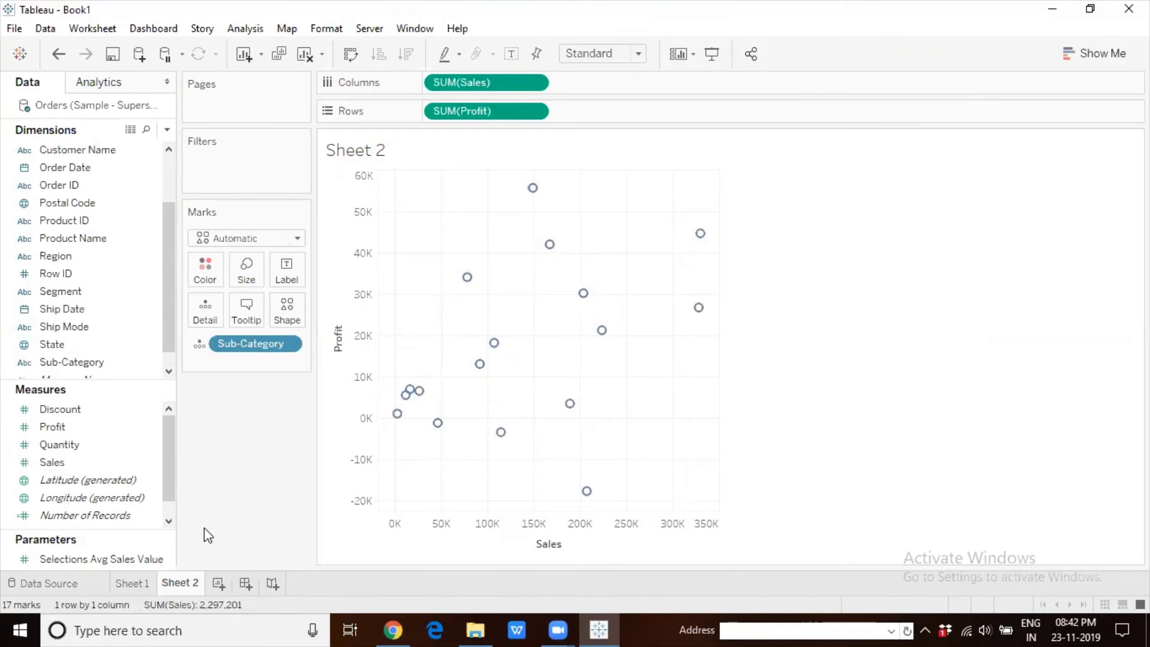
drag(464, 184, 614, 317)
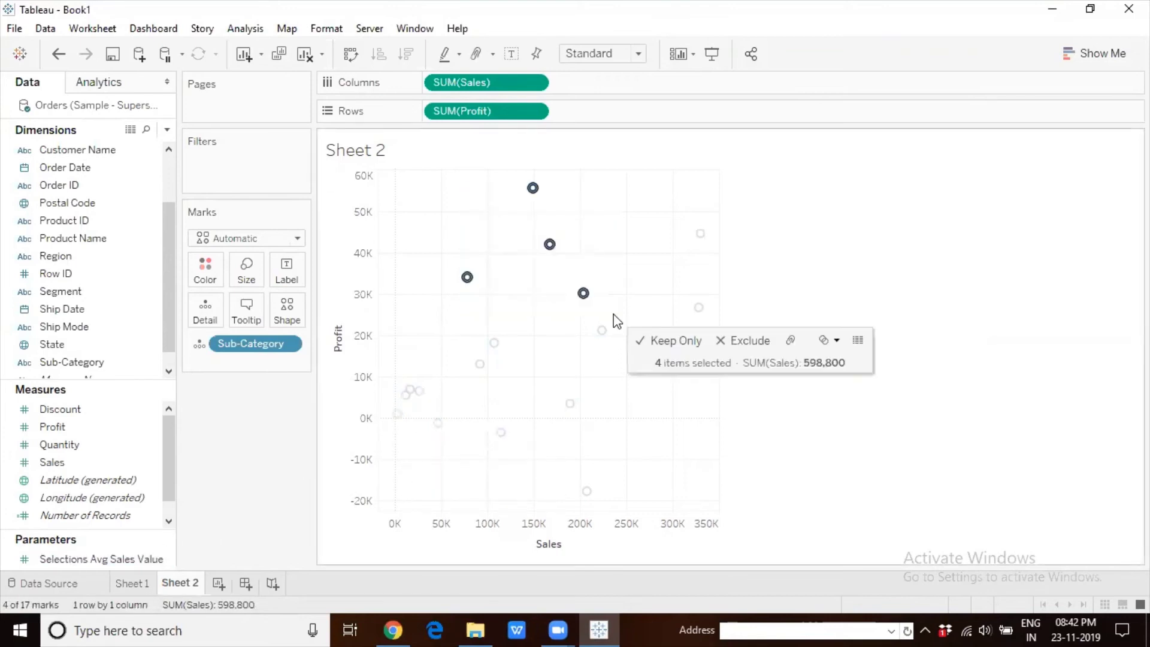
click(611, 240)
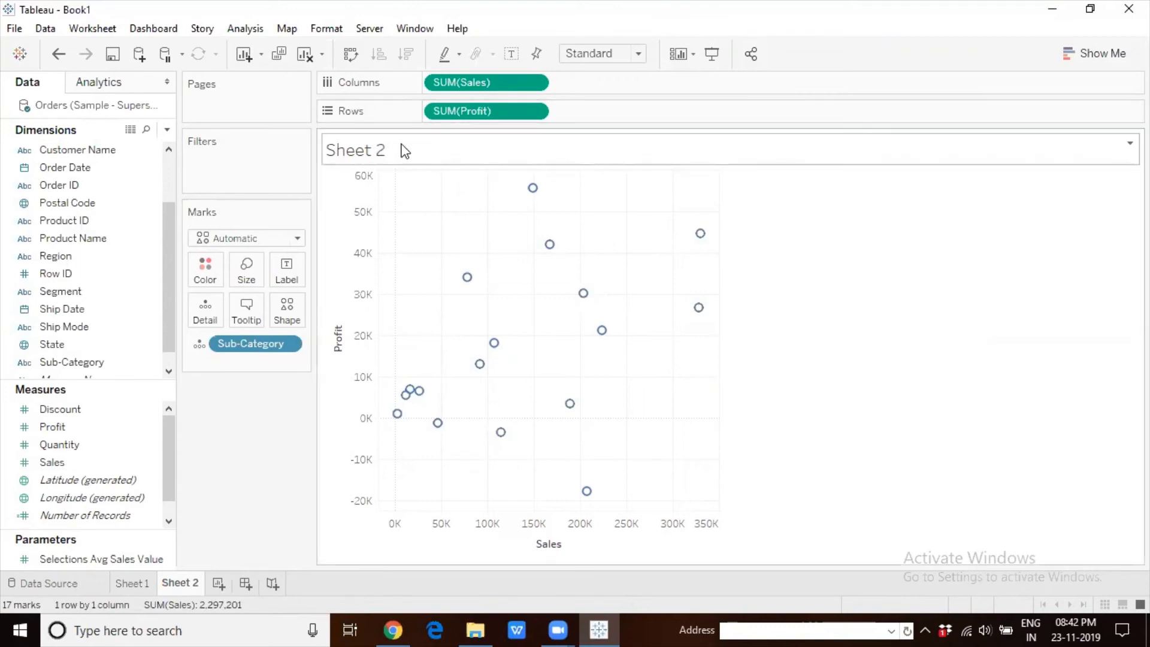
Step: Replace the Sheet 2 title's sheet name with the text "Selection's Avg Sales Value is"
double_click(442, 156)
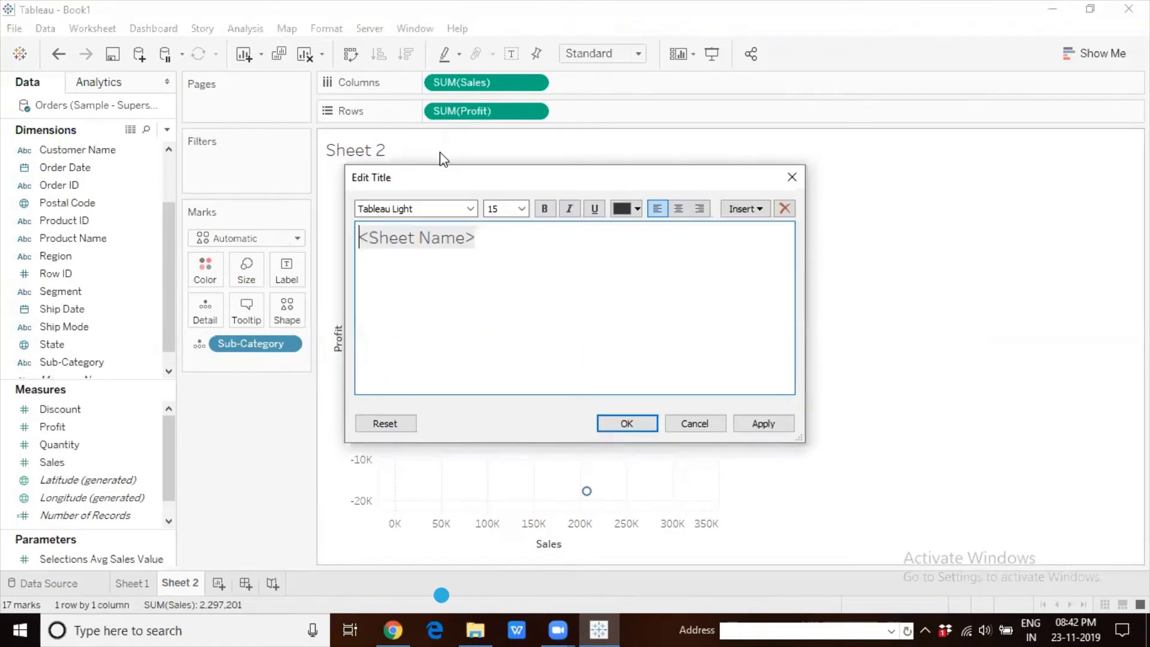
text(Selection)
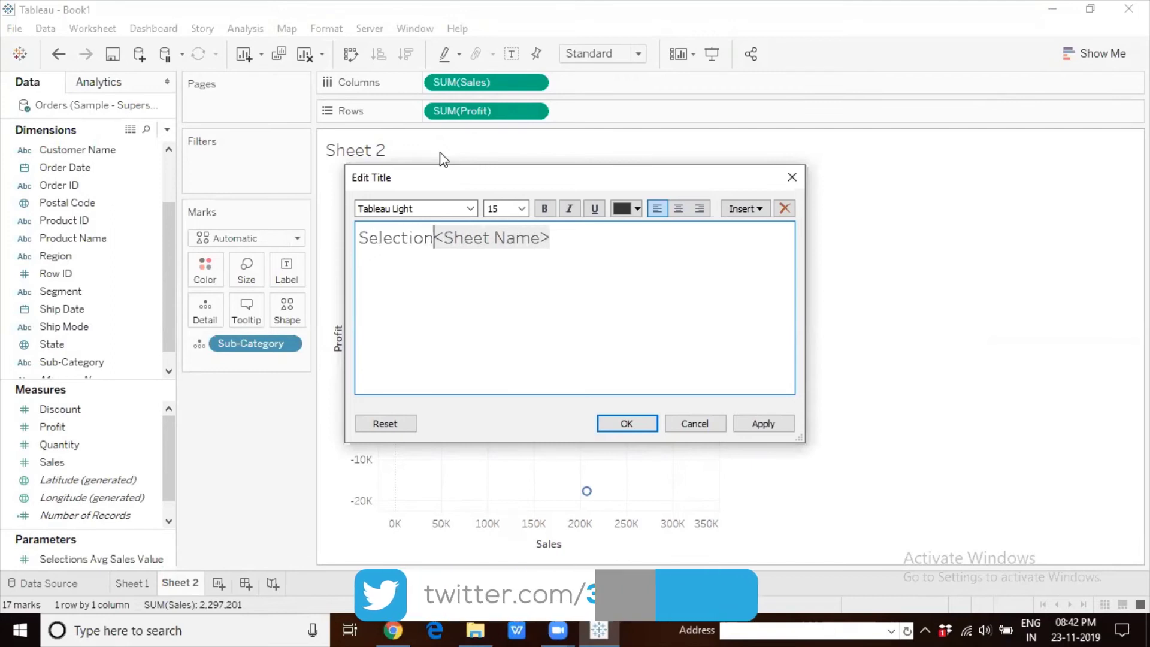
text('s Avg)
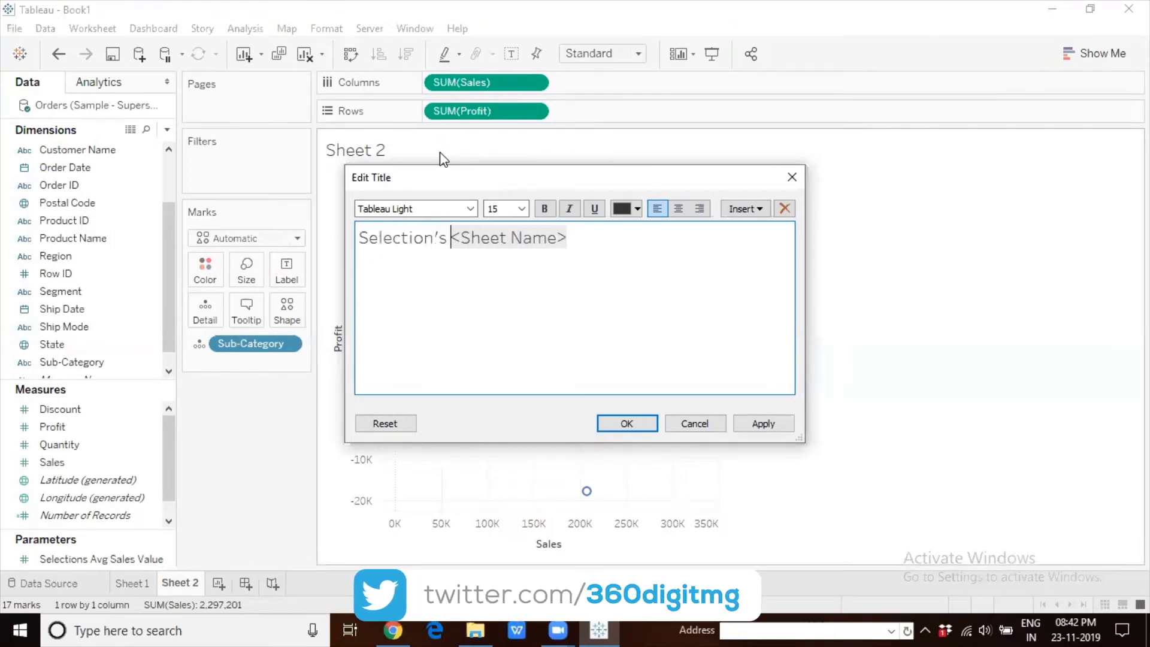
text( Sales )
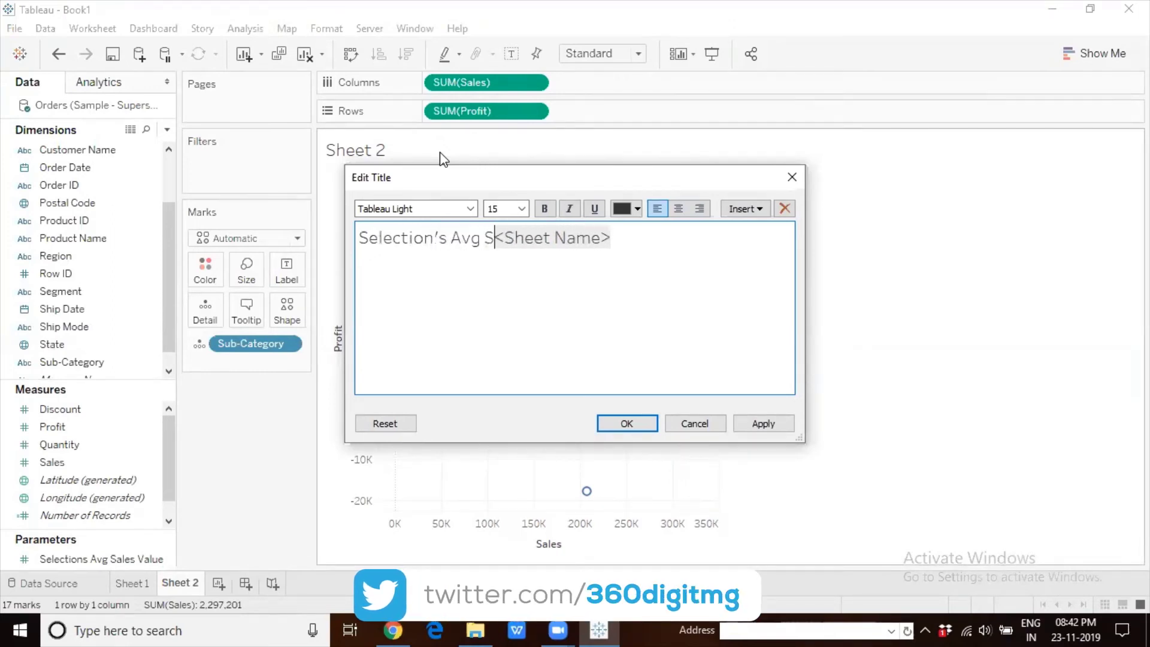
text(Values)
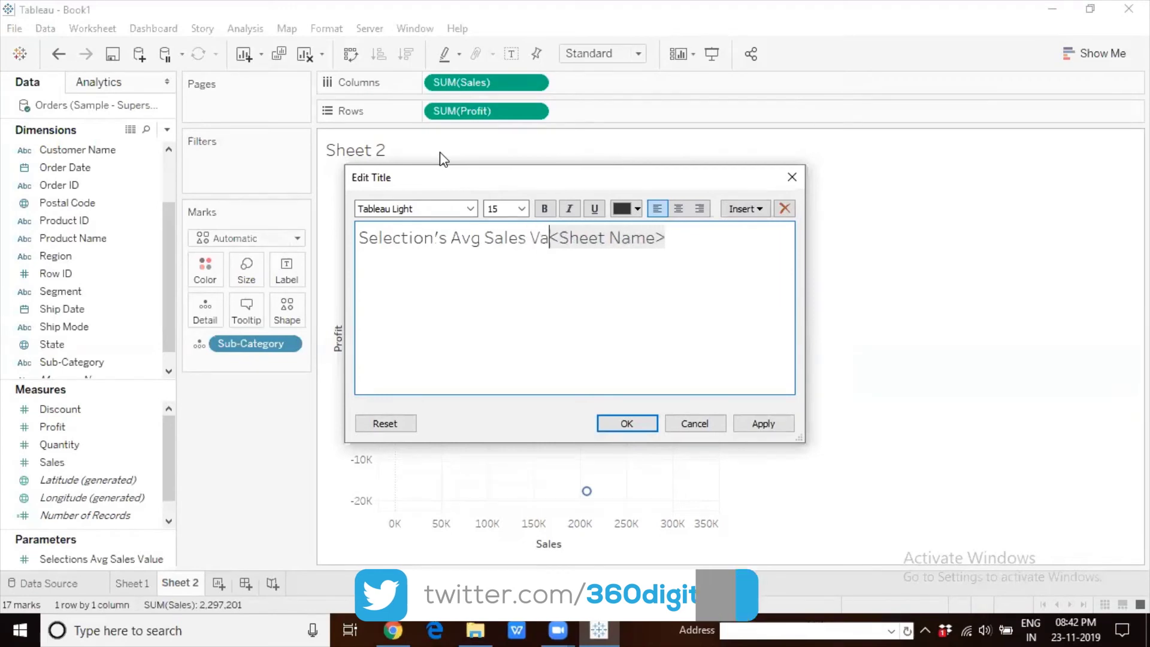
key(BackSpace)
text(is)
key(shift+End)
key(Delete)
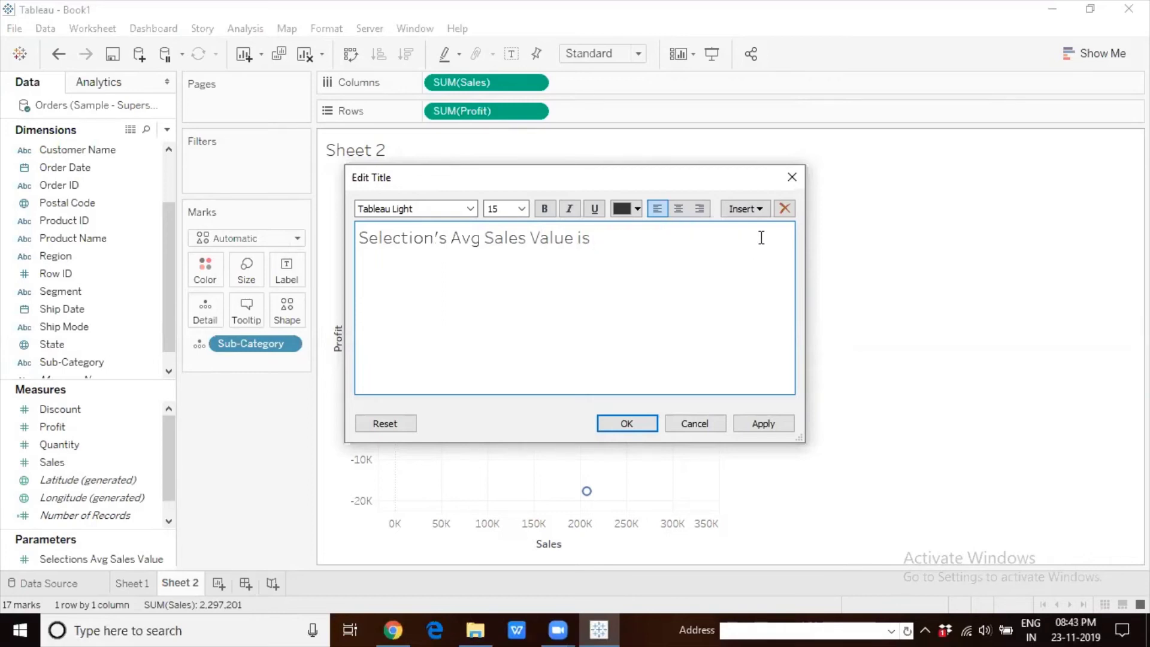
Step: Insert the Selections Avg Sales Value parameter at the end of the title text and apply the title
click(758, 209)
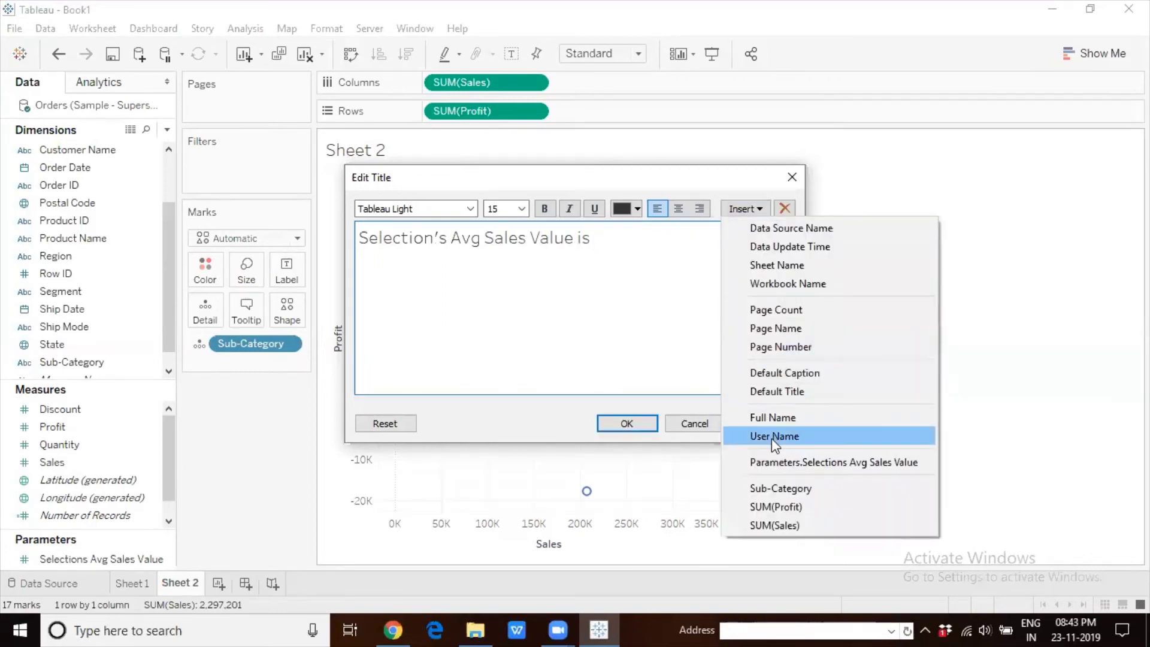
click(778, 462)
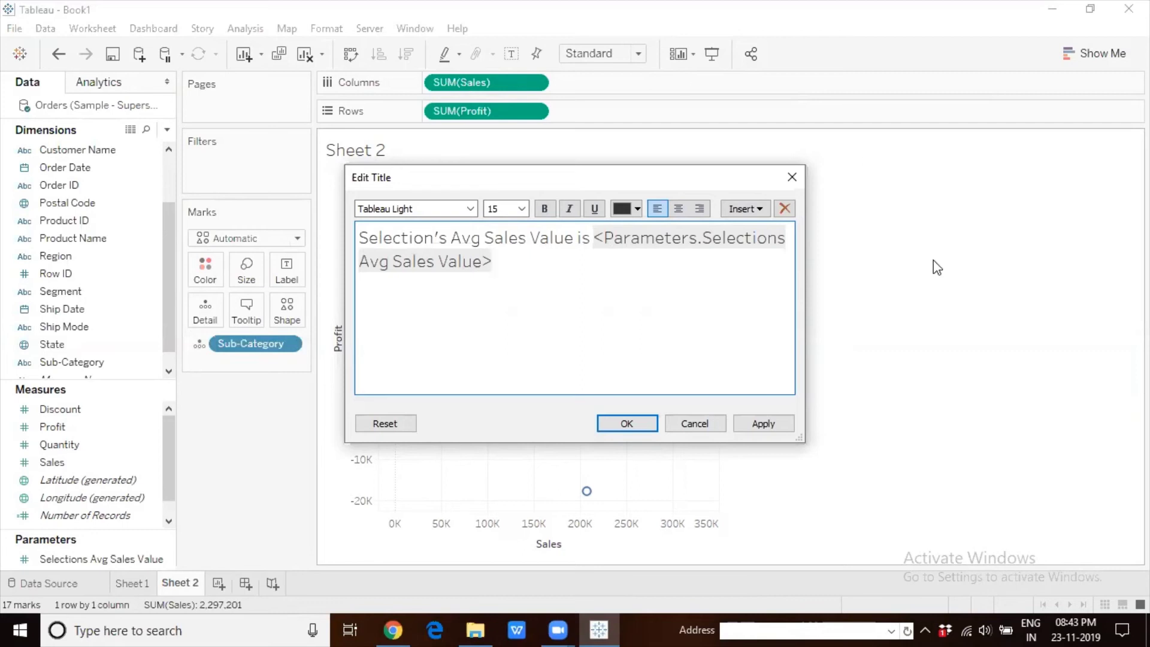
click(624, 424)
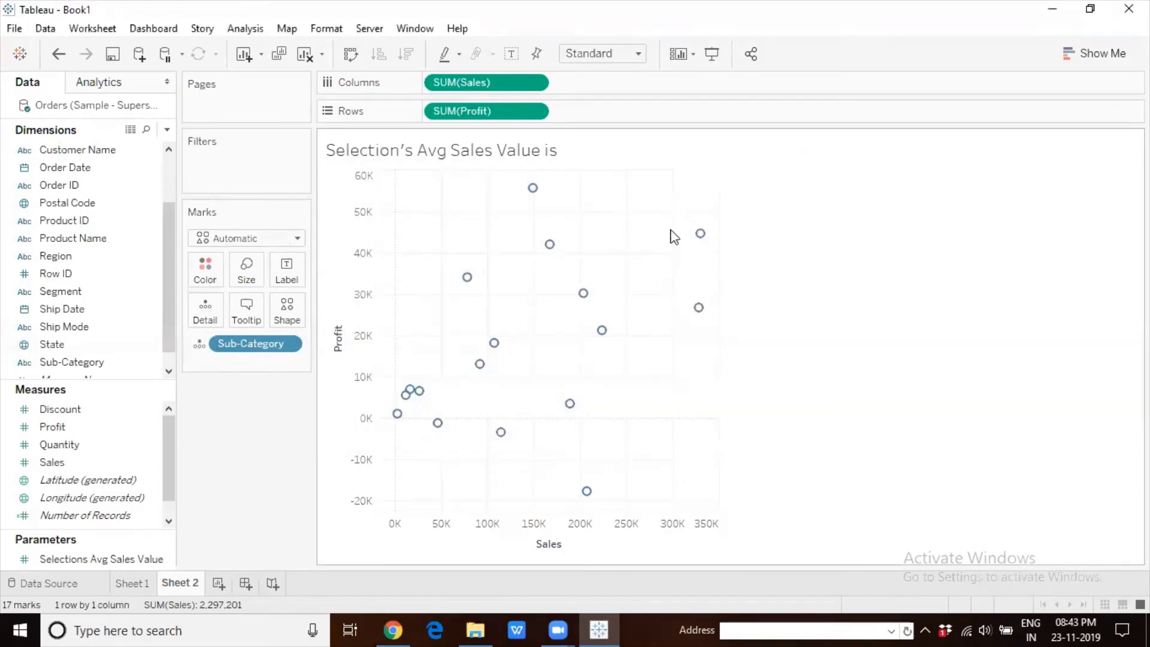
Step: Test the dynamic title by selecting Copiers with the mark just below it, and the Supplies and Bookcases marks
mouse_move(532, 188)
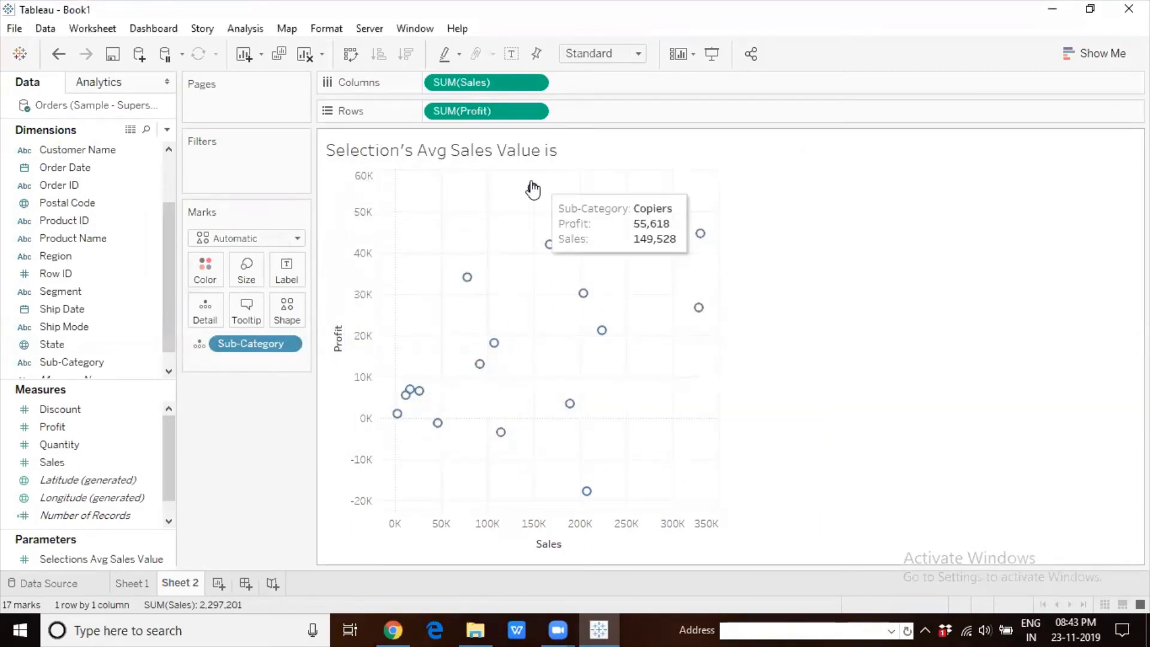
drag(513, 186, 576, 276)
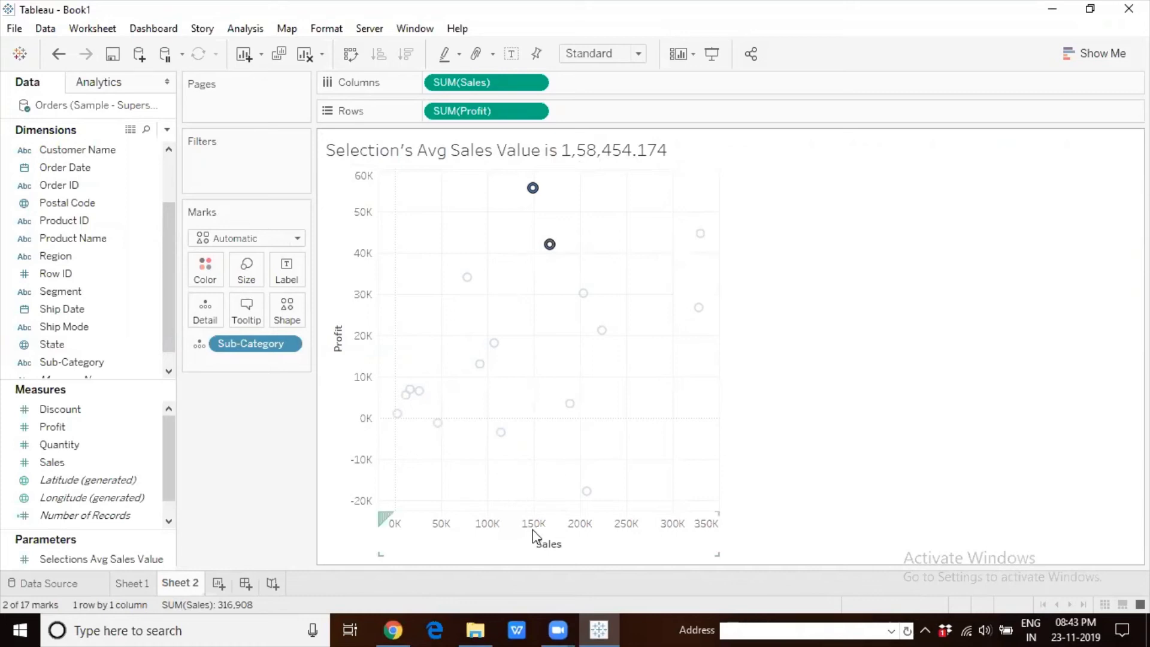
click(536, 336)
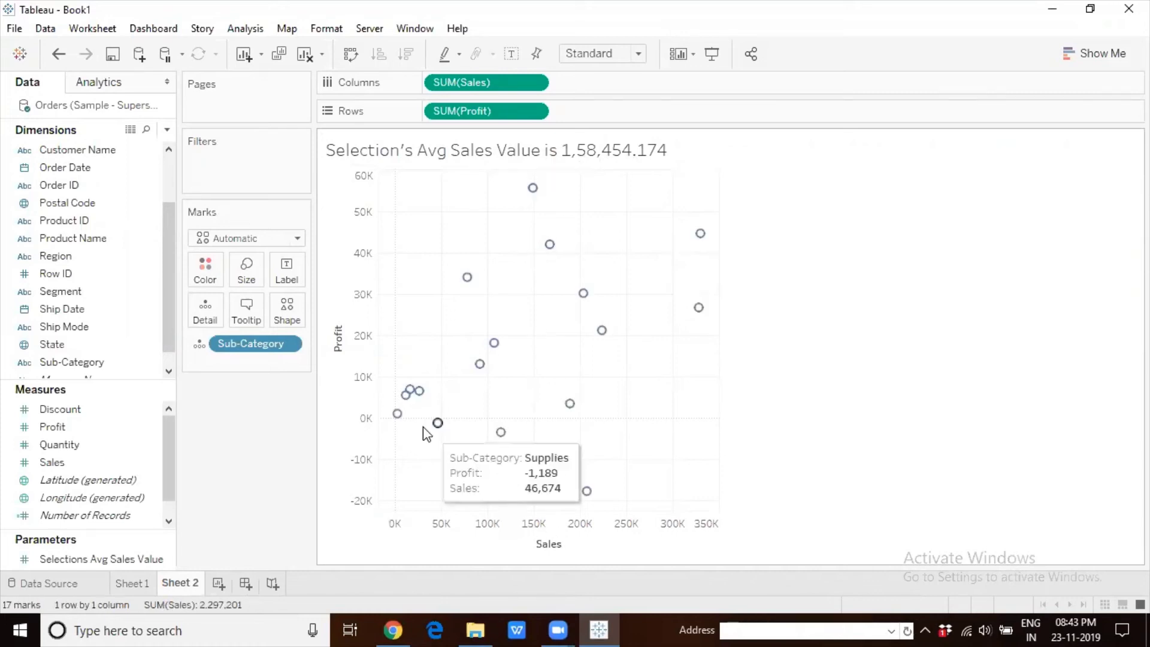
drag(423, 416, 550, 459)
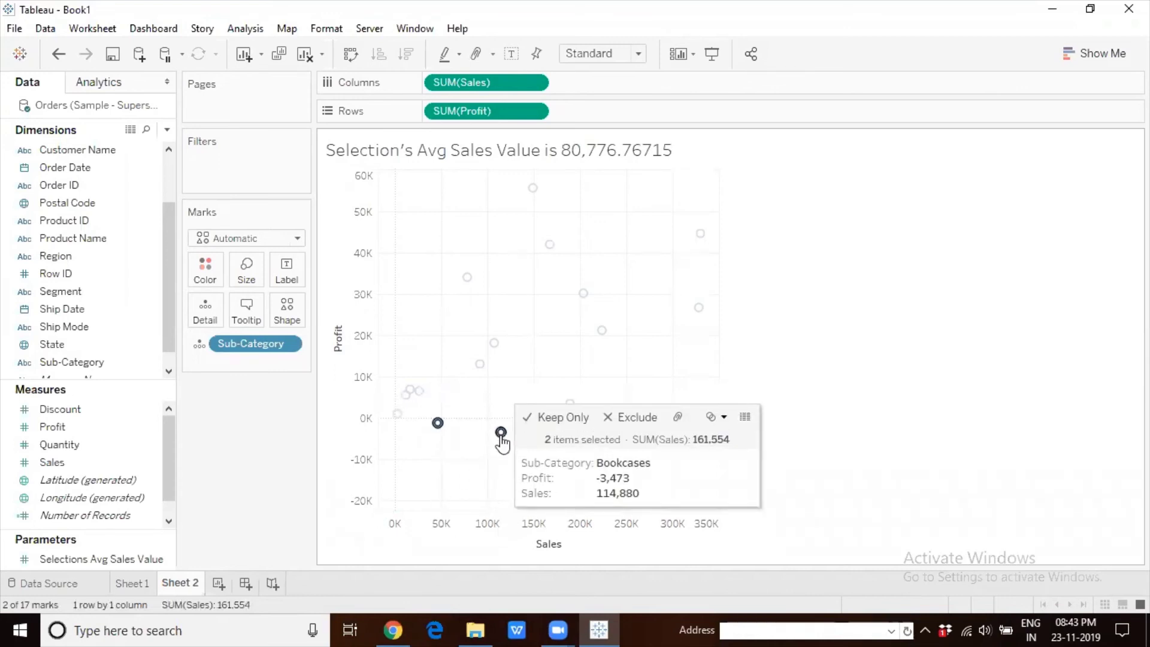
mouse_move(436, 427)
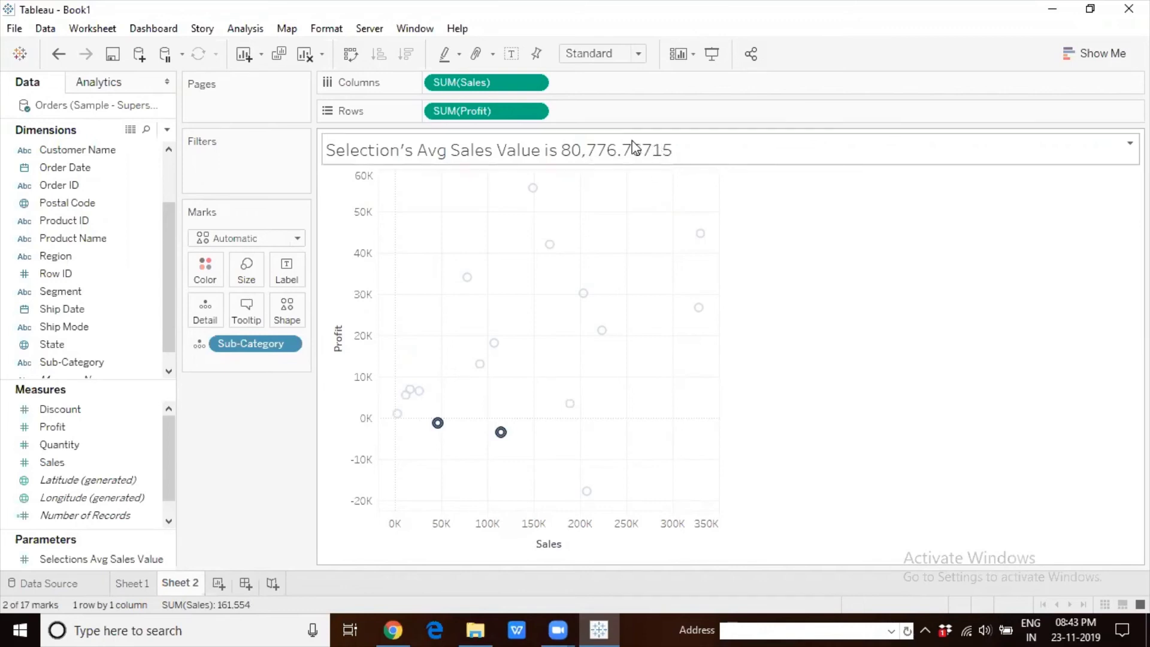
Step: Set the display format of the Selections Avg Sales Value parameter to custom currency with a $ prefix
click(626, 242)
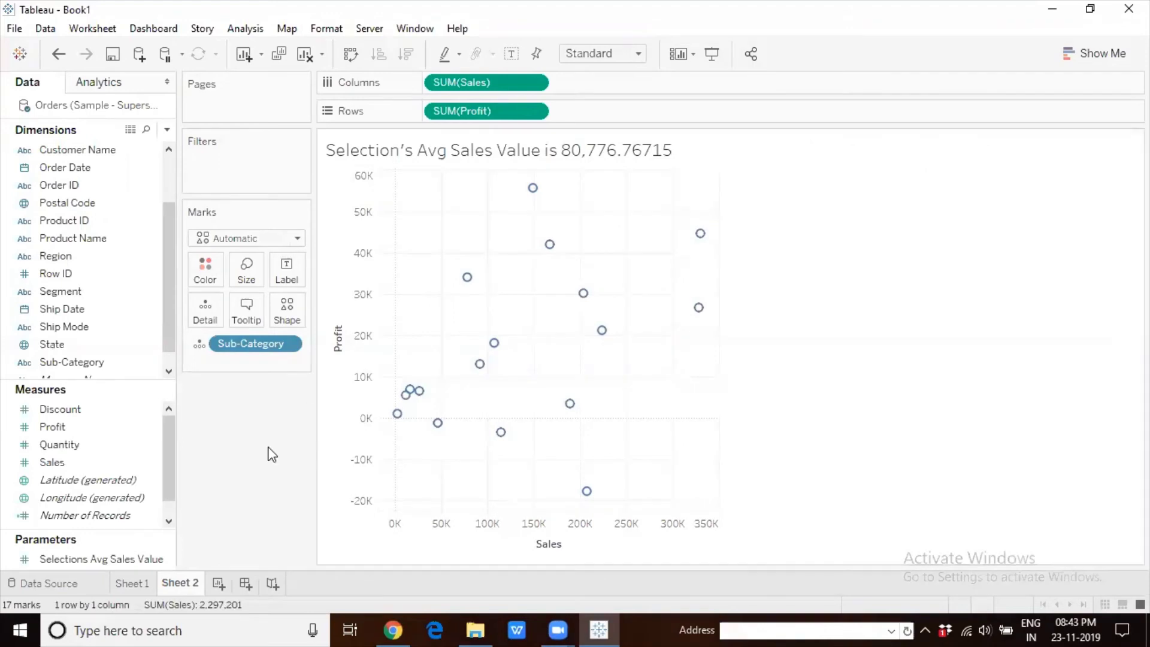
click(168, 562)
click(166, 560)
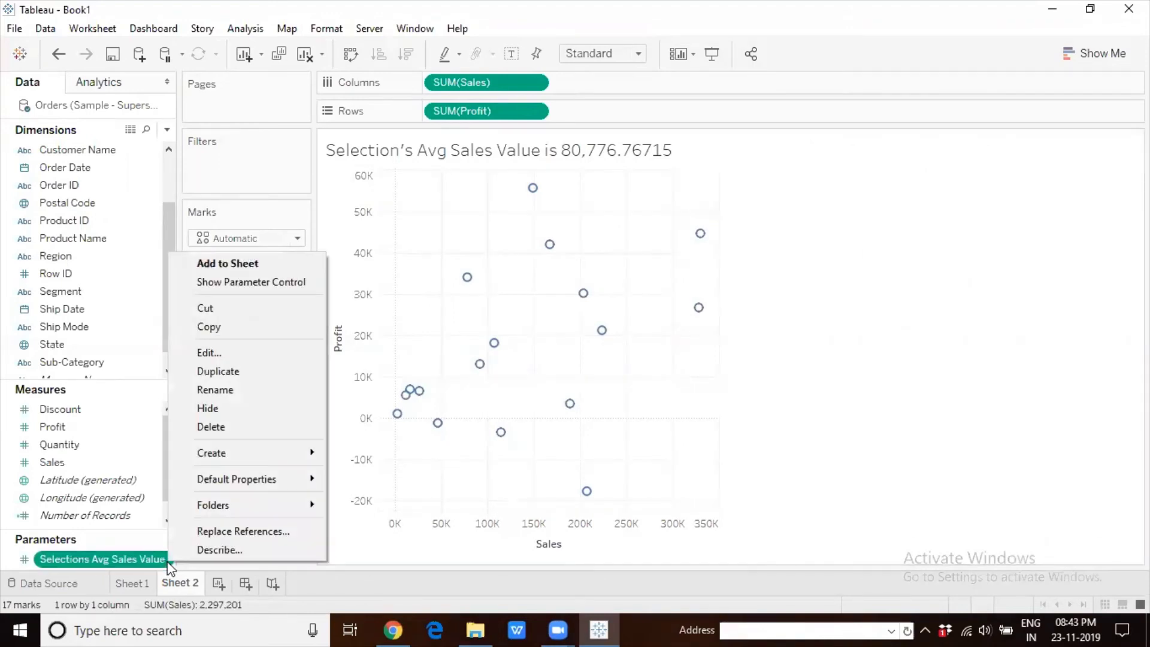
click(228, 353)
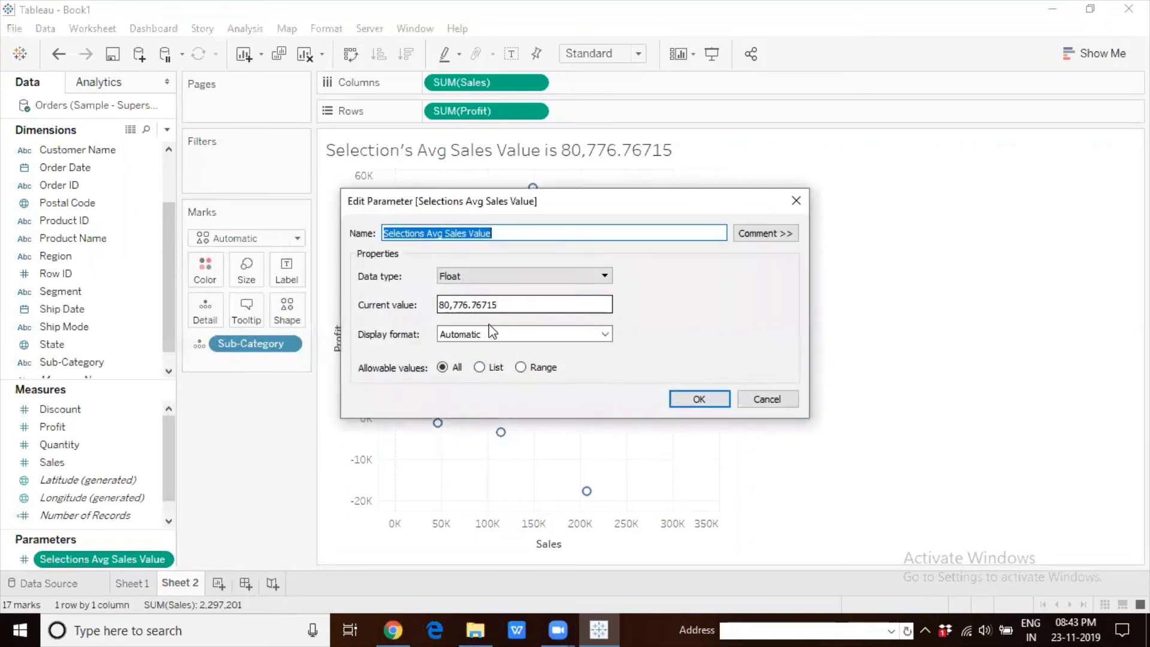
click(470, 335)
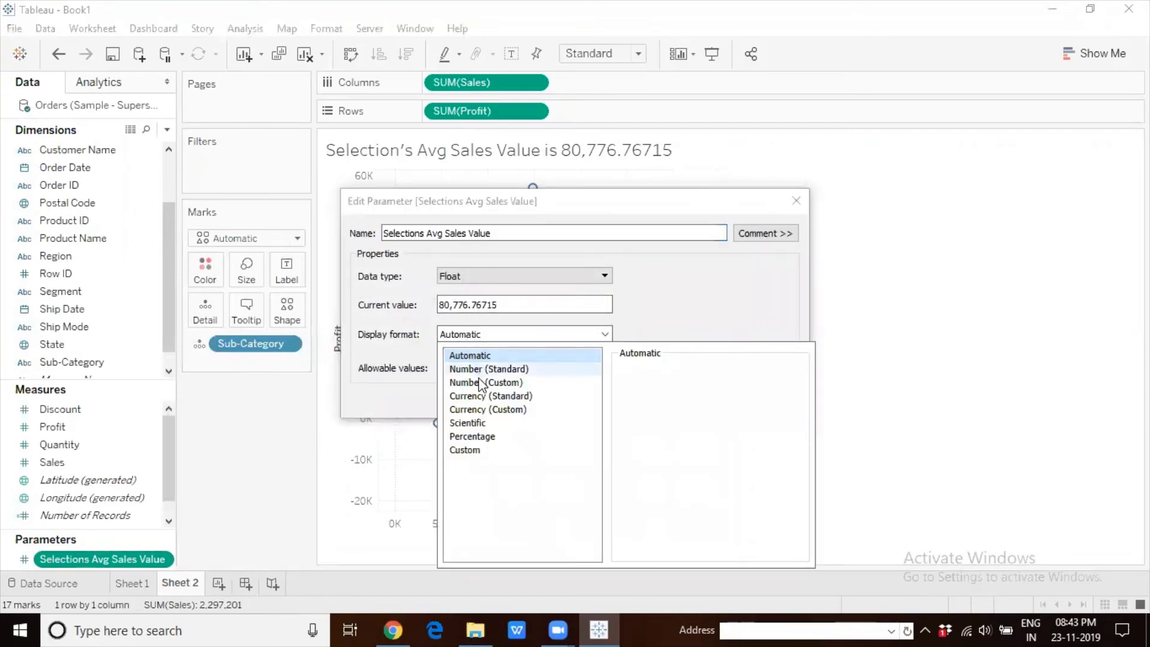
click(485, 411)
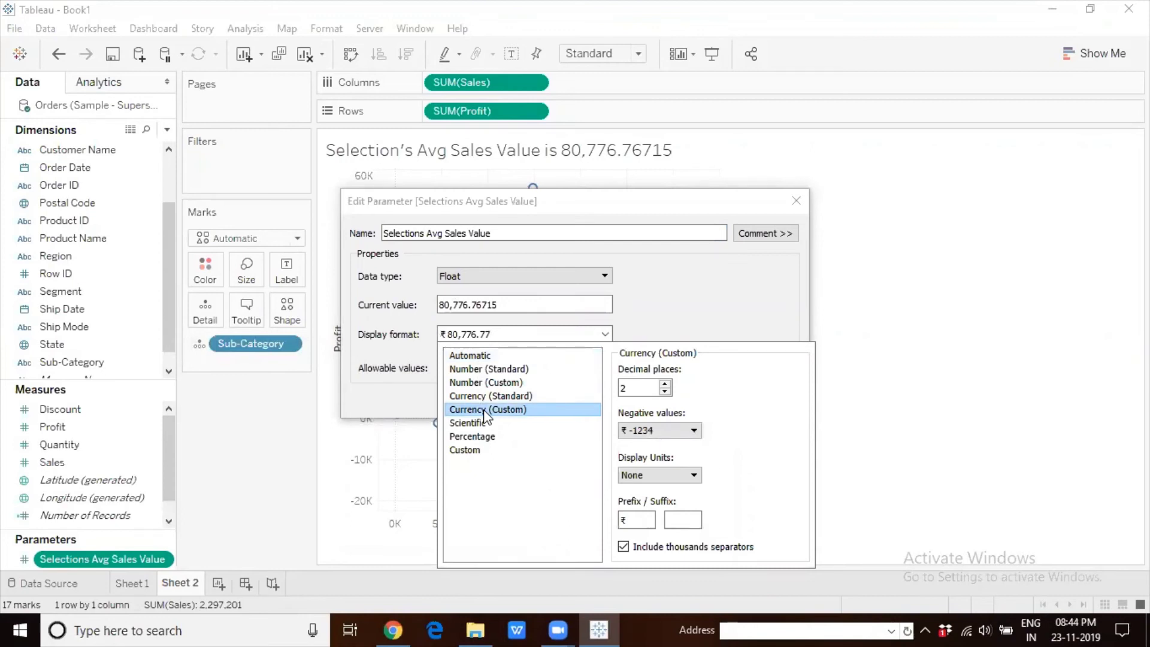
click(622, 518)
key(BackSpace)
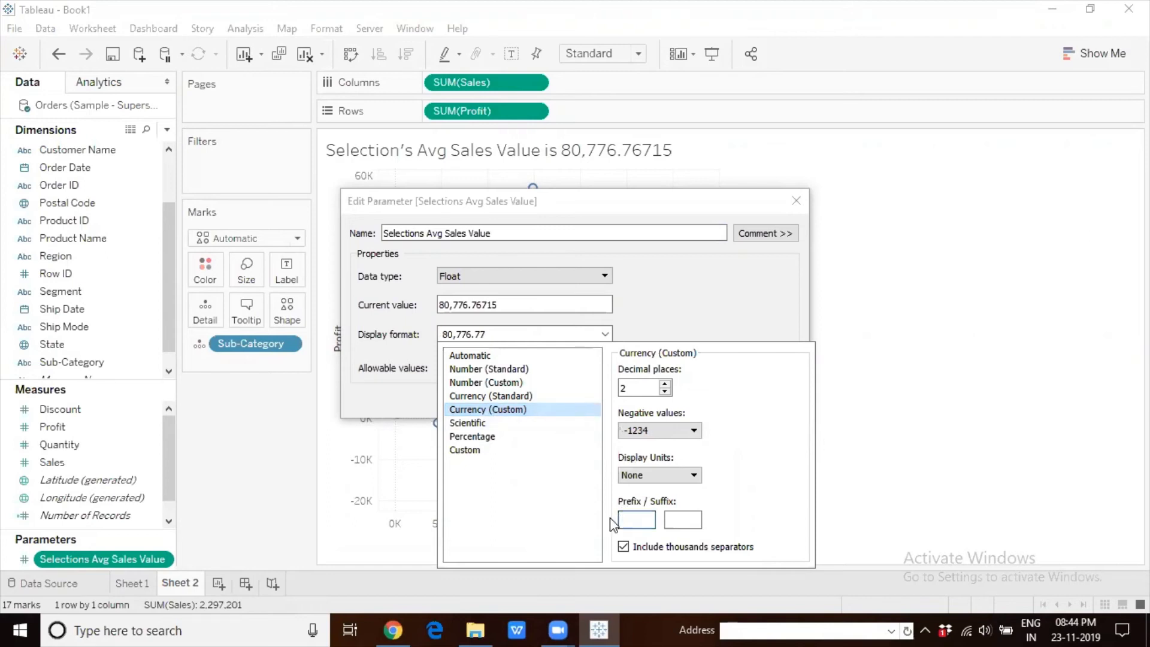
text($)
Step: Apply zero decimal places to the parameter's currency format, and test the title by selecting the five lowest-sales marks
click(664, 392)
click(664, 392)
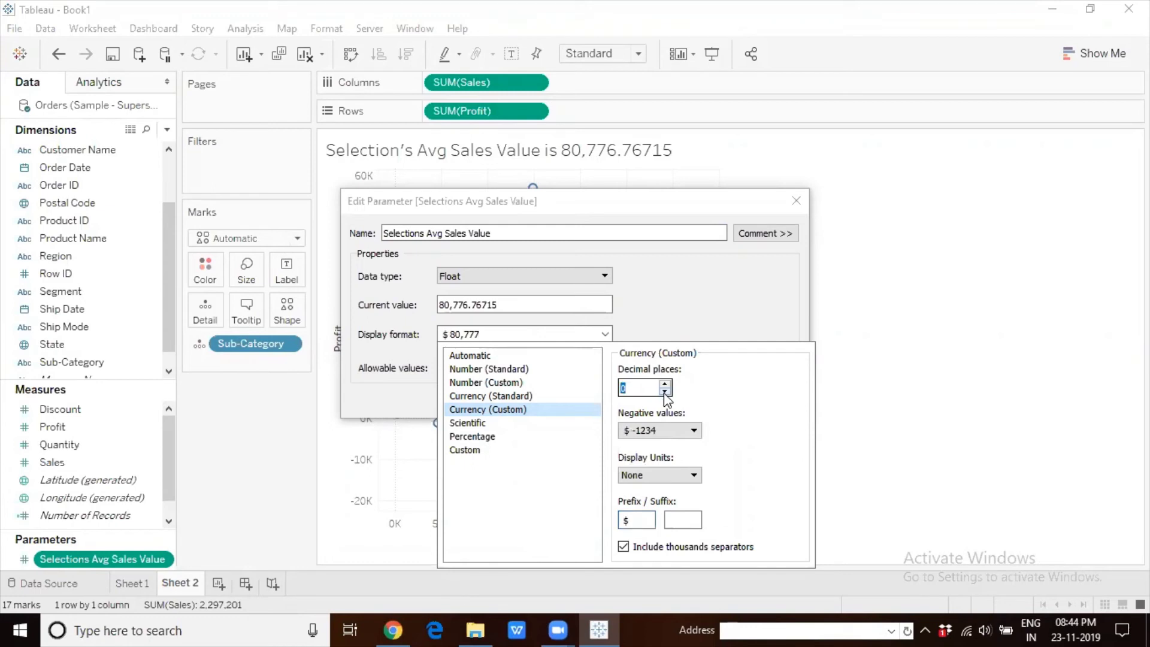
click(664, 314)
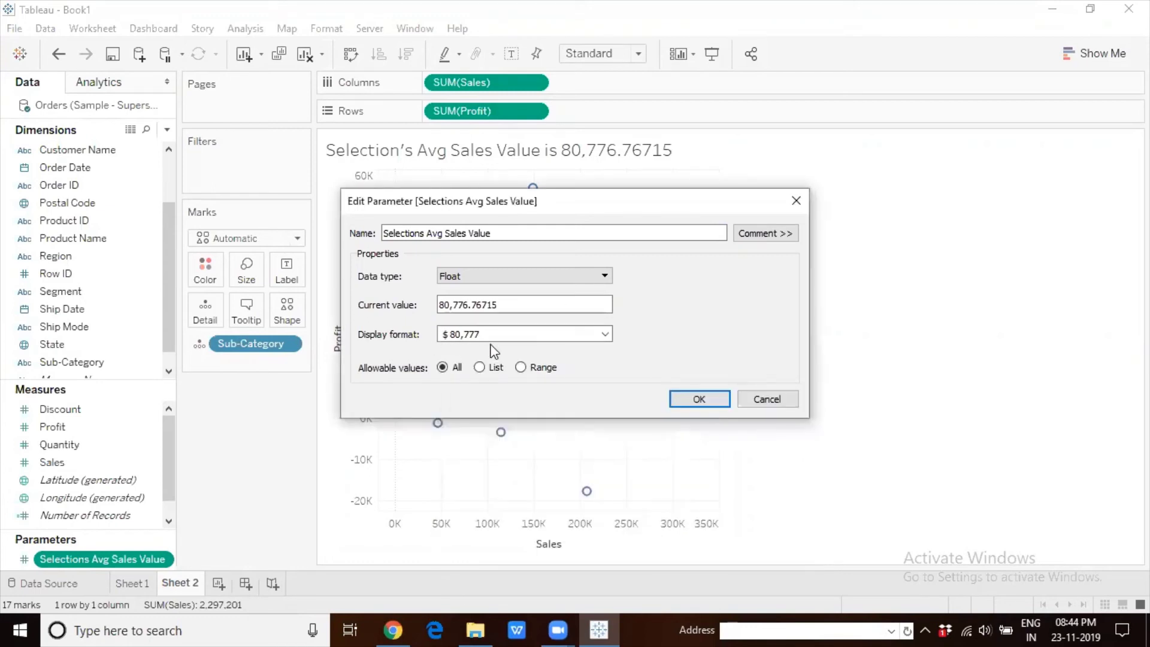
click(698, 399)
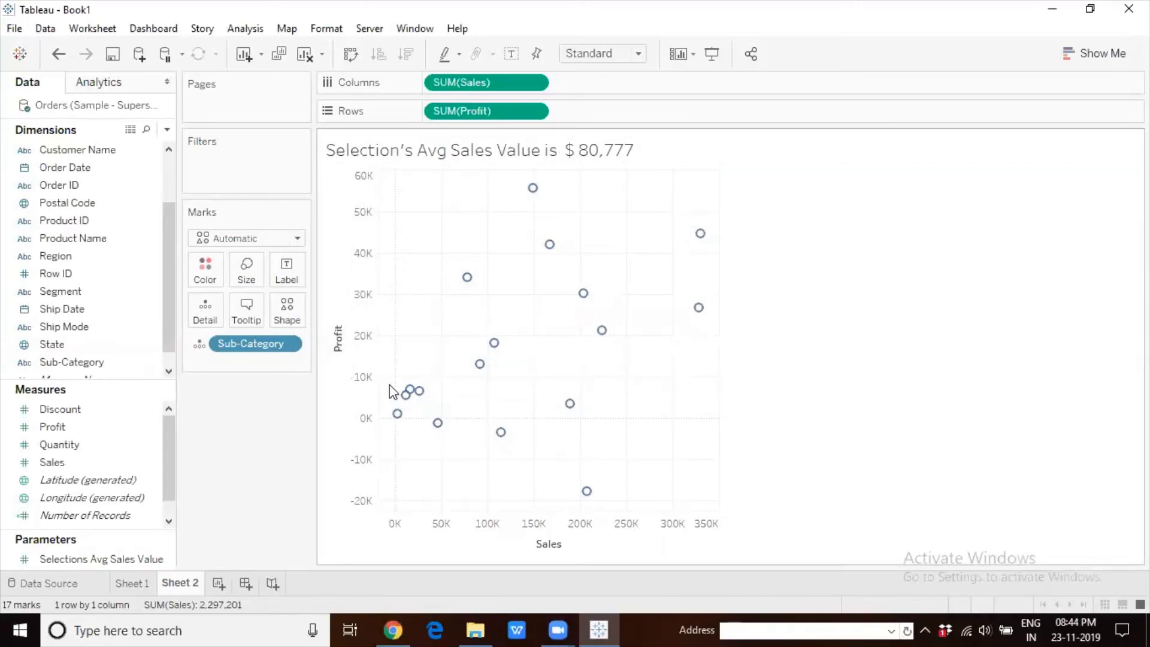
drag(397, 381, 452, 432)
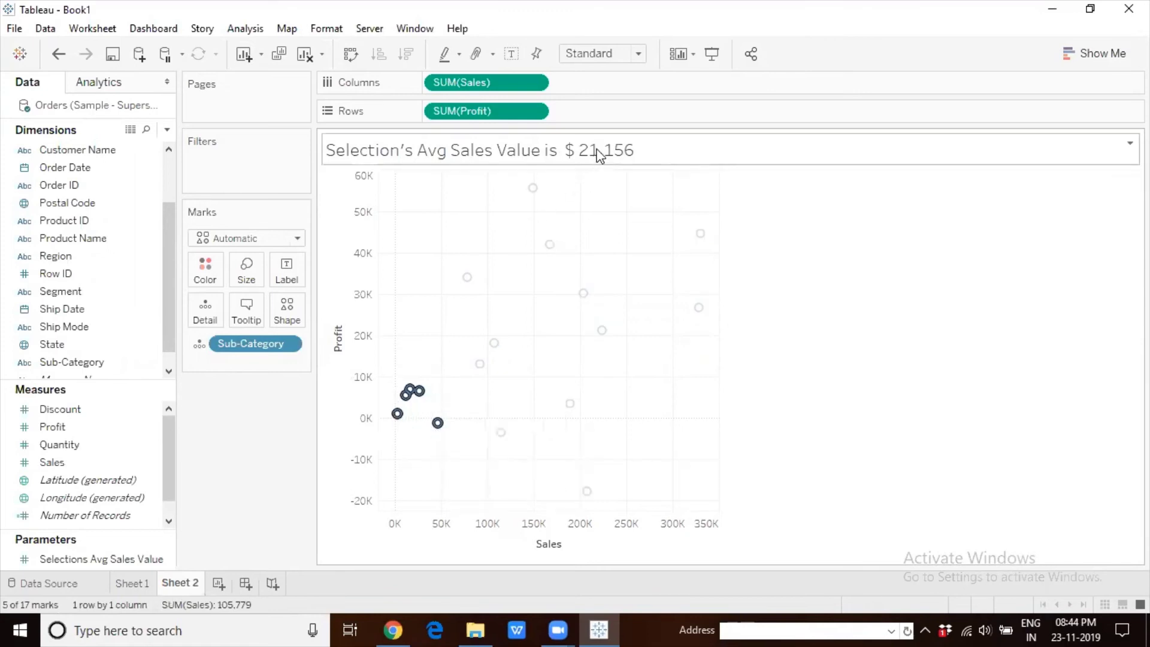
click(631, 270)
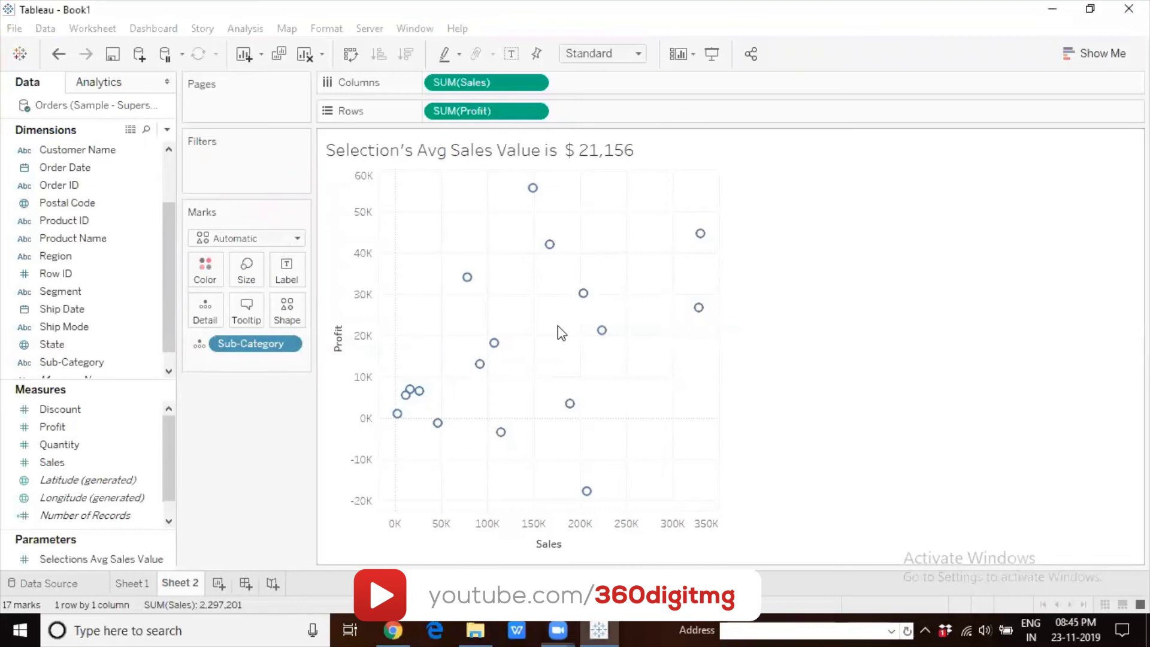
Step: Create a new worksheet and name it "Selective Drill Down"
click(219, 580)
double_click(221, 580)
text(lec)
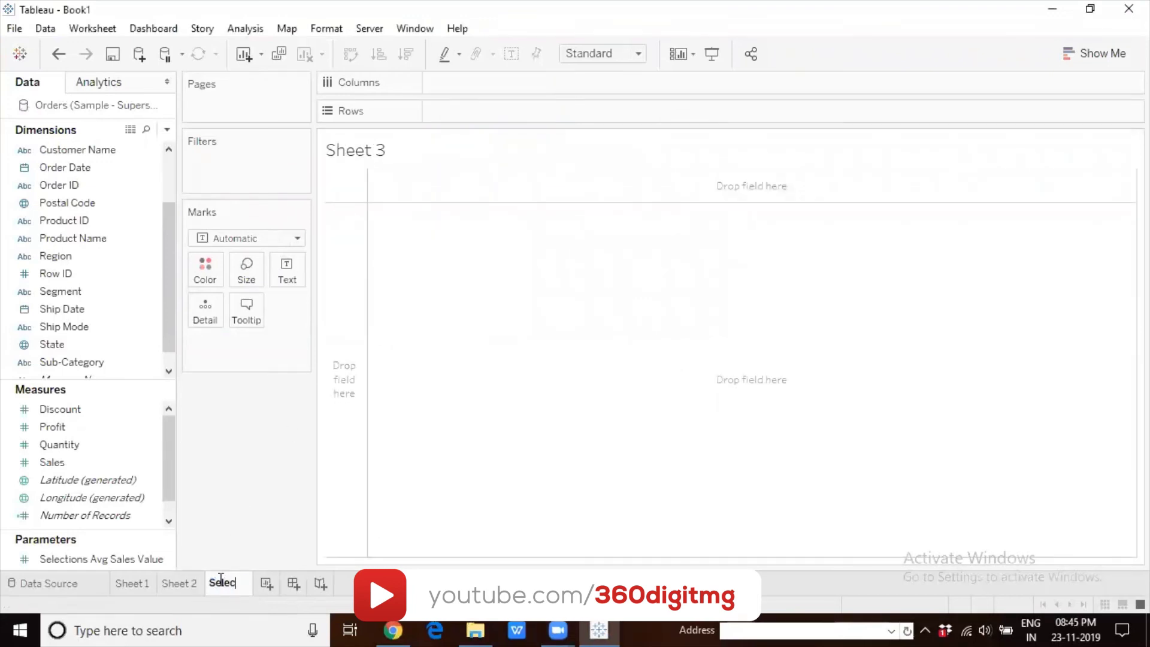
text(tive Drill Down)
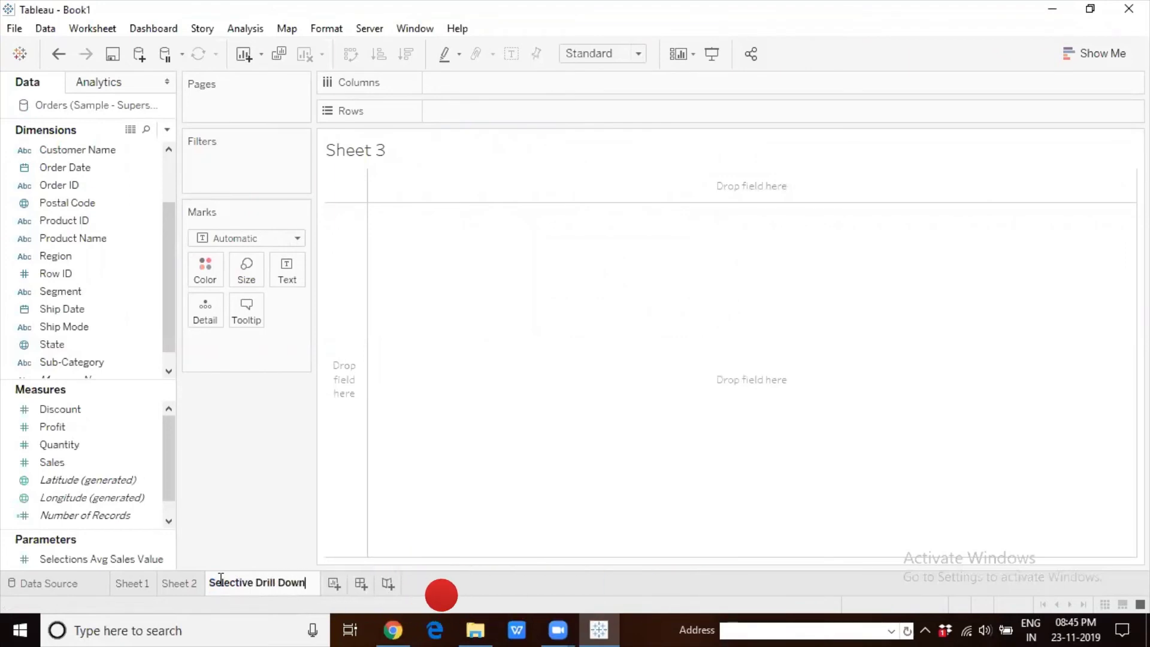
key(Return)
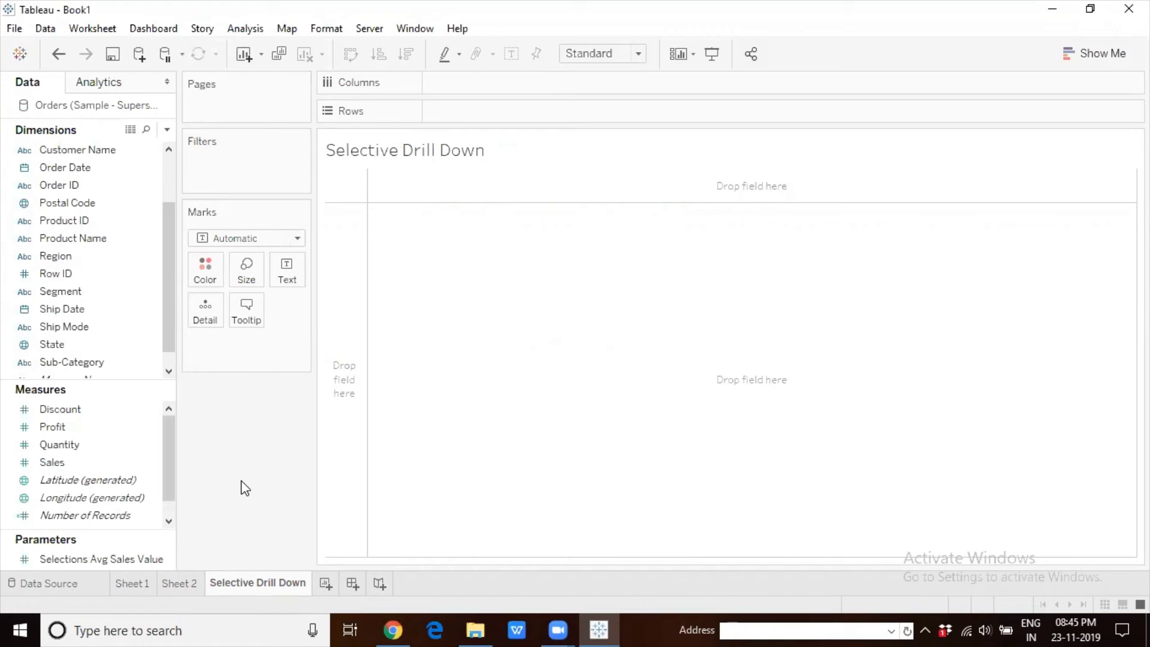
Step: Build a text table with Category on the rows and Sales as text, aggregated as an average
scroll(170, 171, up, 2)
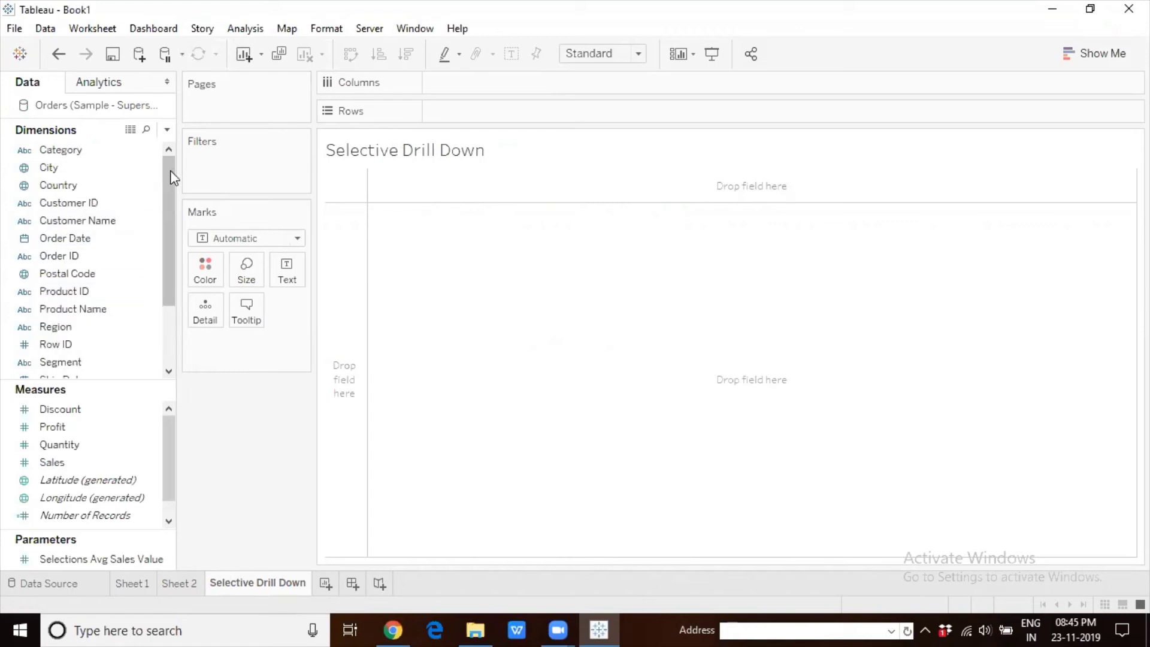
drag(96, 153, 493, 117)
click(84, 427)
drag(57, 461, 282, 269)
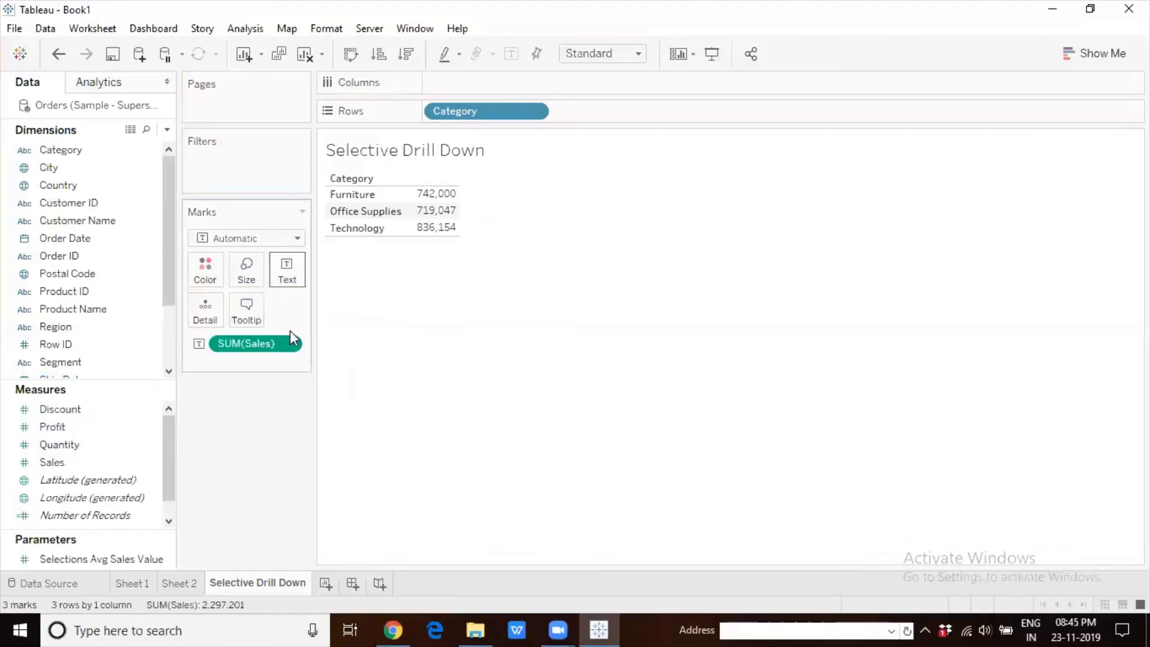
click(288, 344)
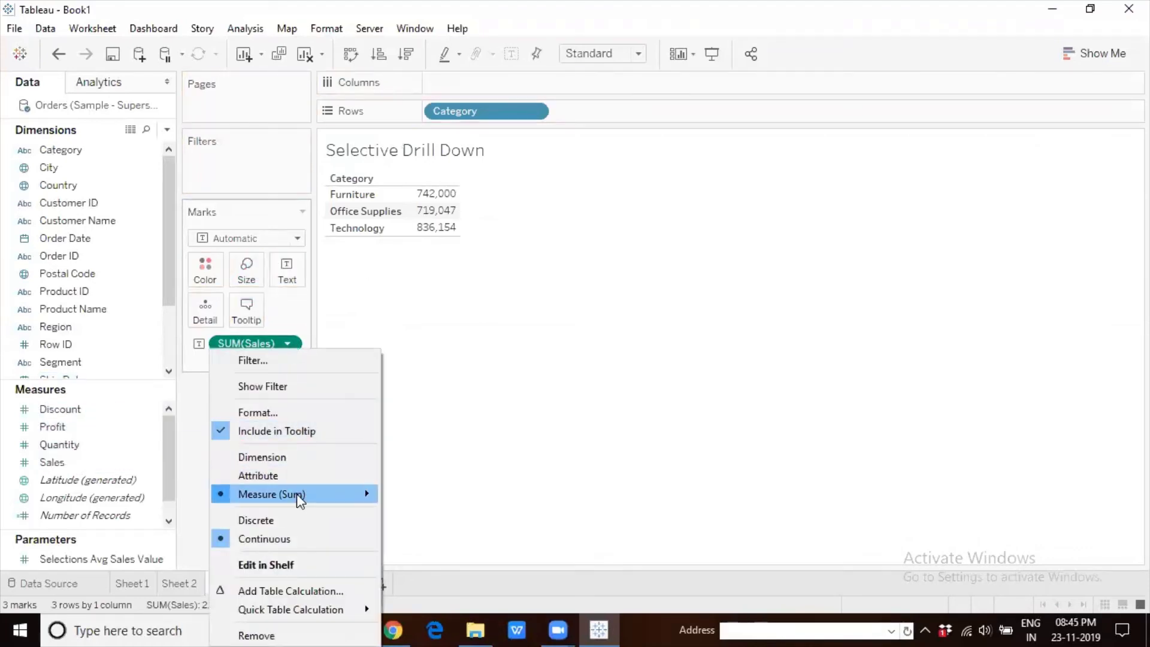
click(536, 374)
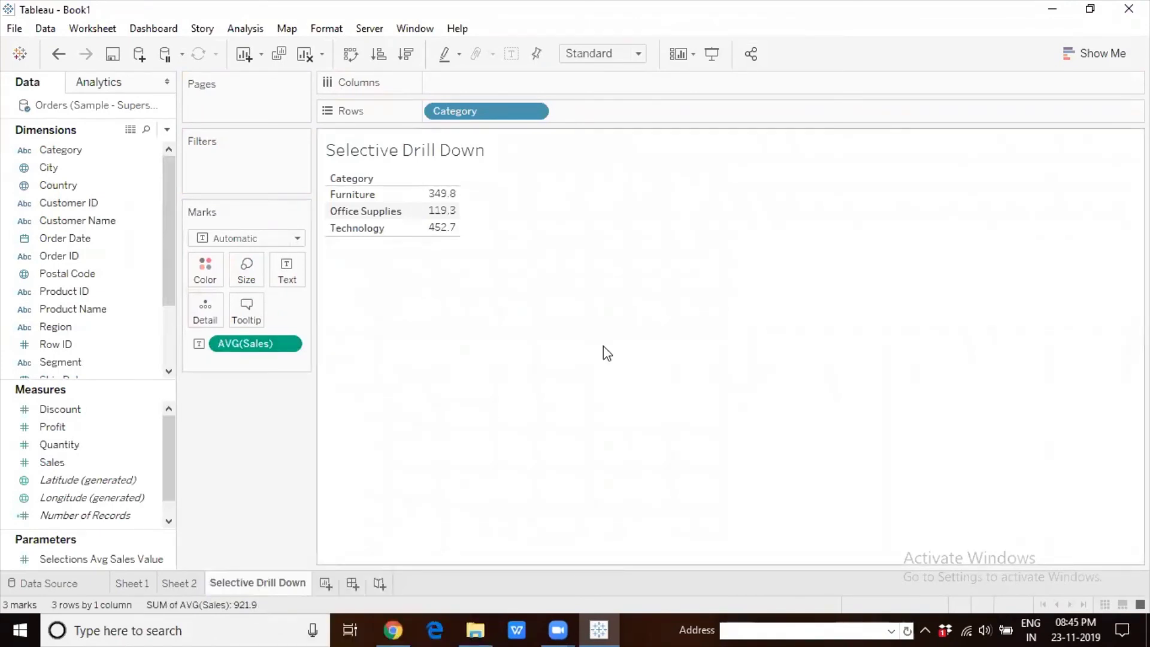
Step: Try adding Sub-Category to the rows, highlight each category's block, and remove Sub-Category from the table
scroll(171, 327, down, 2)
drag(72, 345, 645, 106)
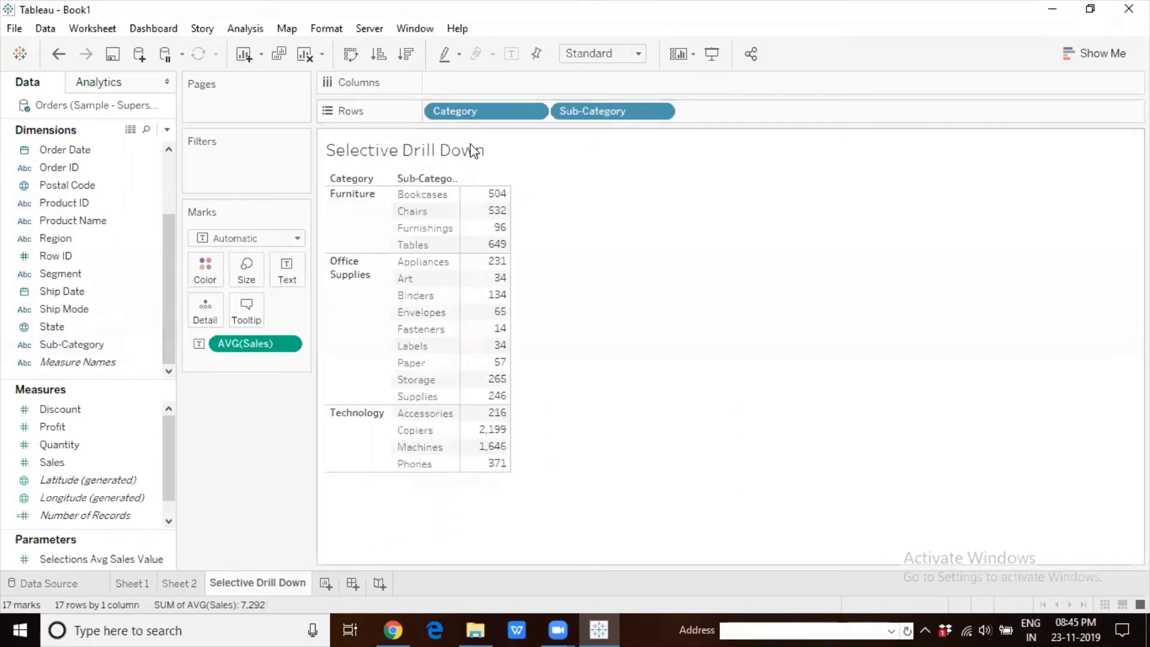
click(366, 209)
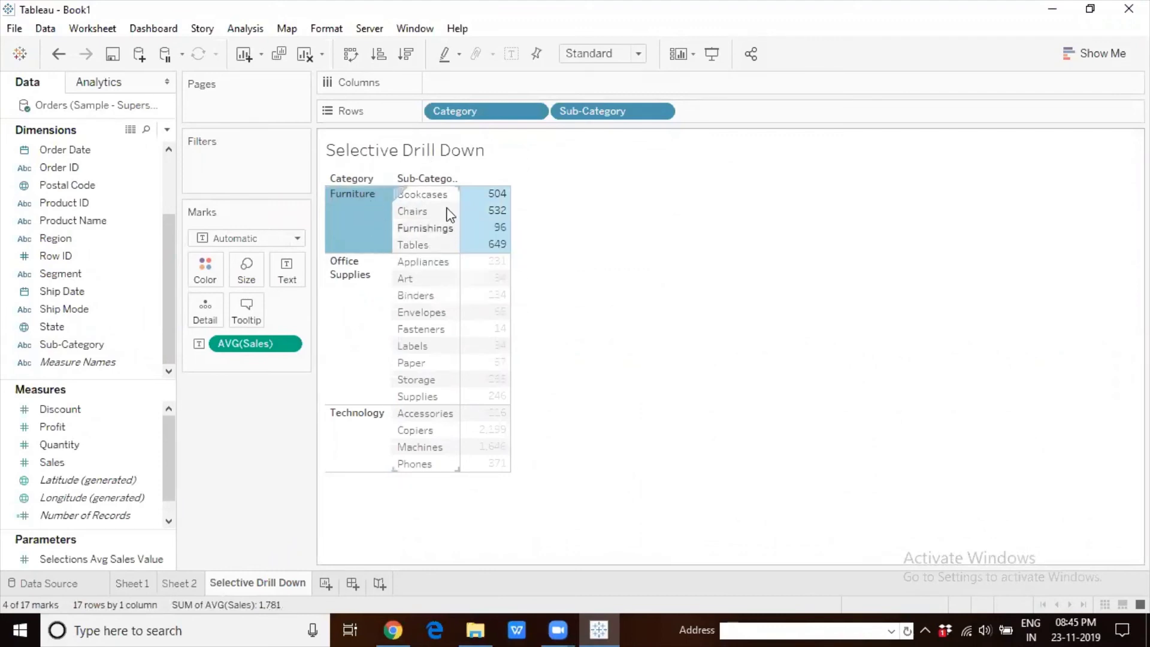
click(354, 316)
click(354, 416)
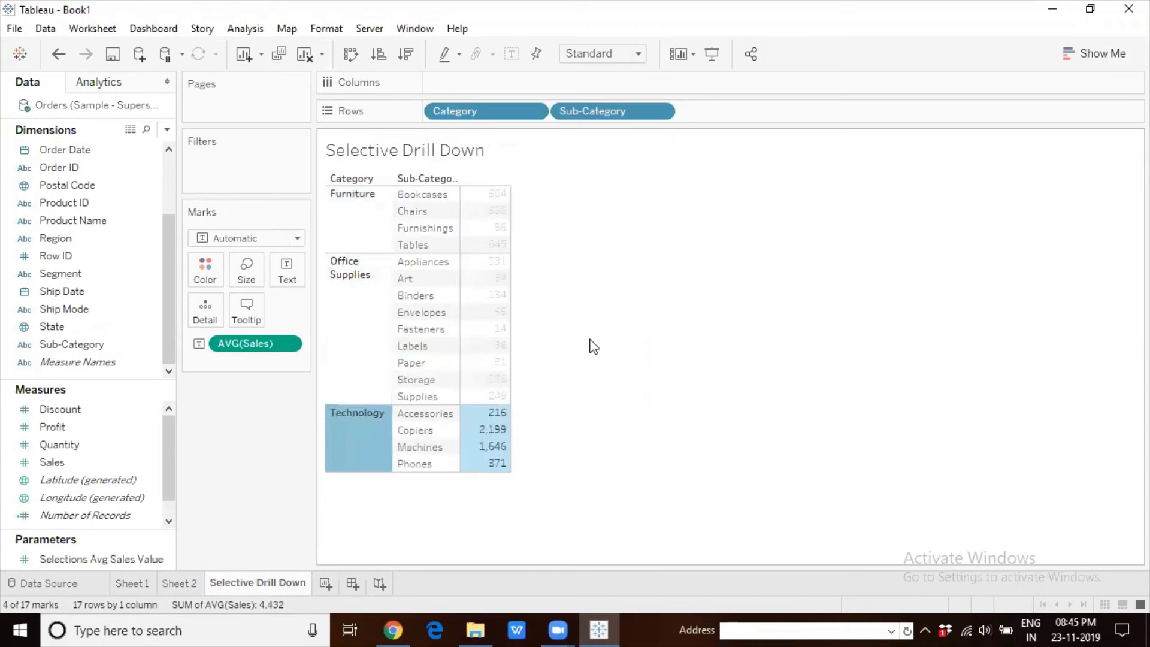
click(592, 346)
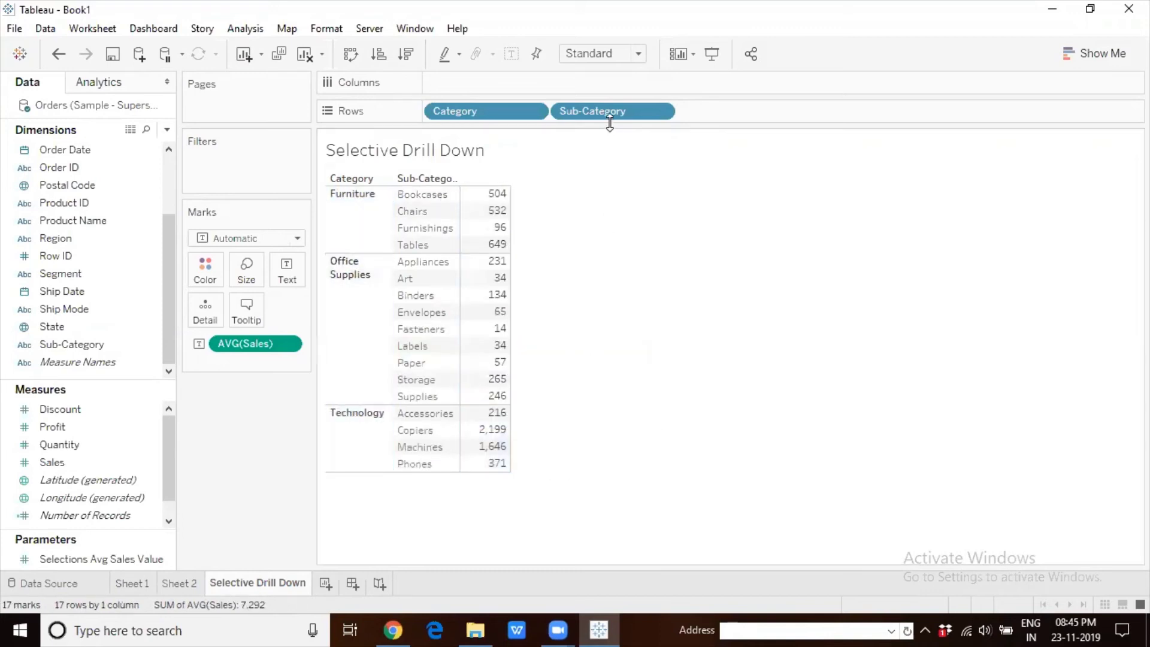
drag(613, 118, 639, 226)
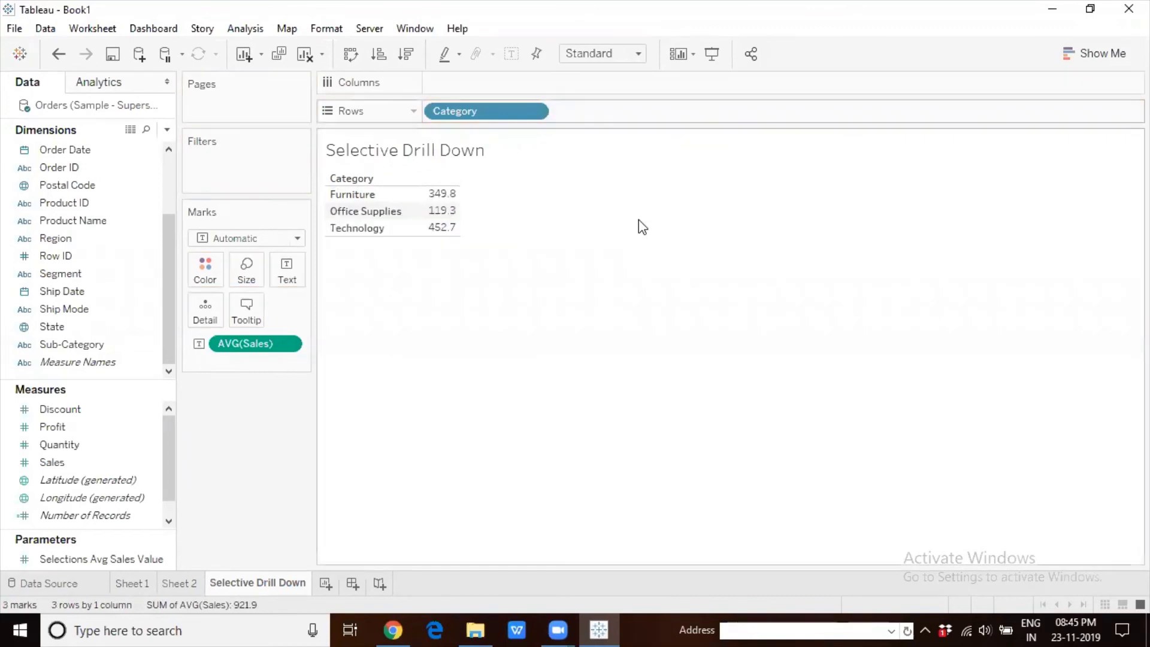
click(376, 210)
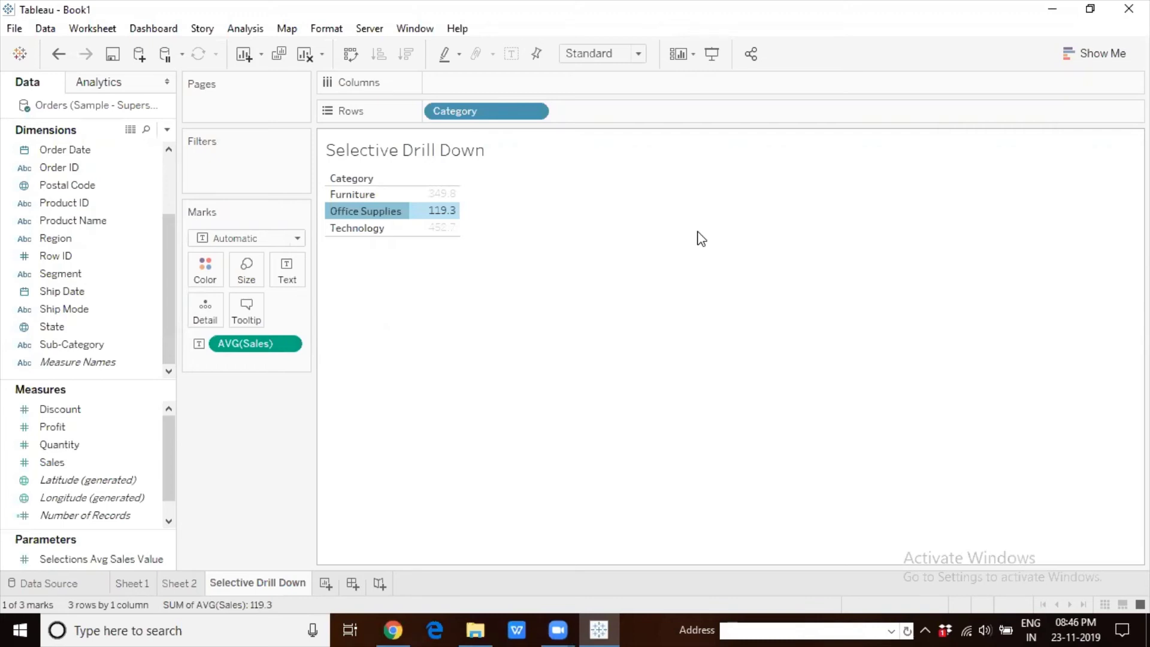
click(583, 275)
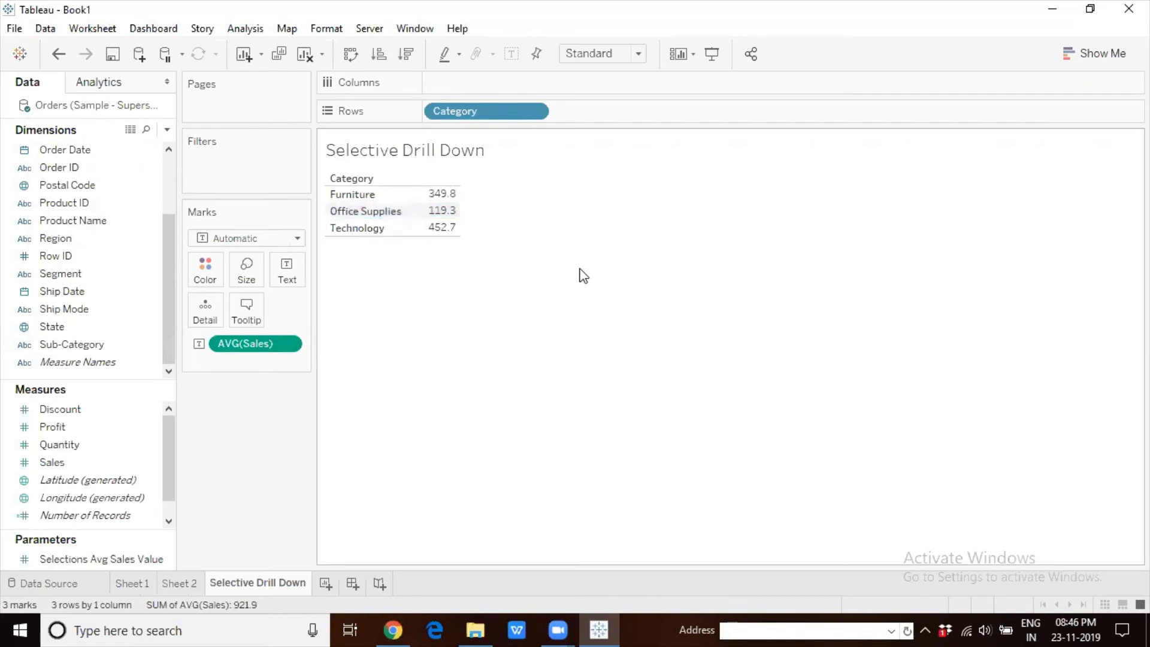
Step: Add a change-parameter action named "Selective Drill Down" to the worksheet and start creating a new target parameter for it
click(91, 29)
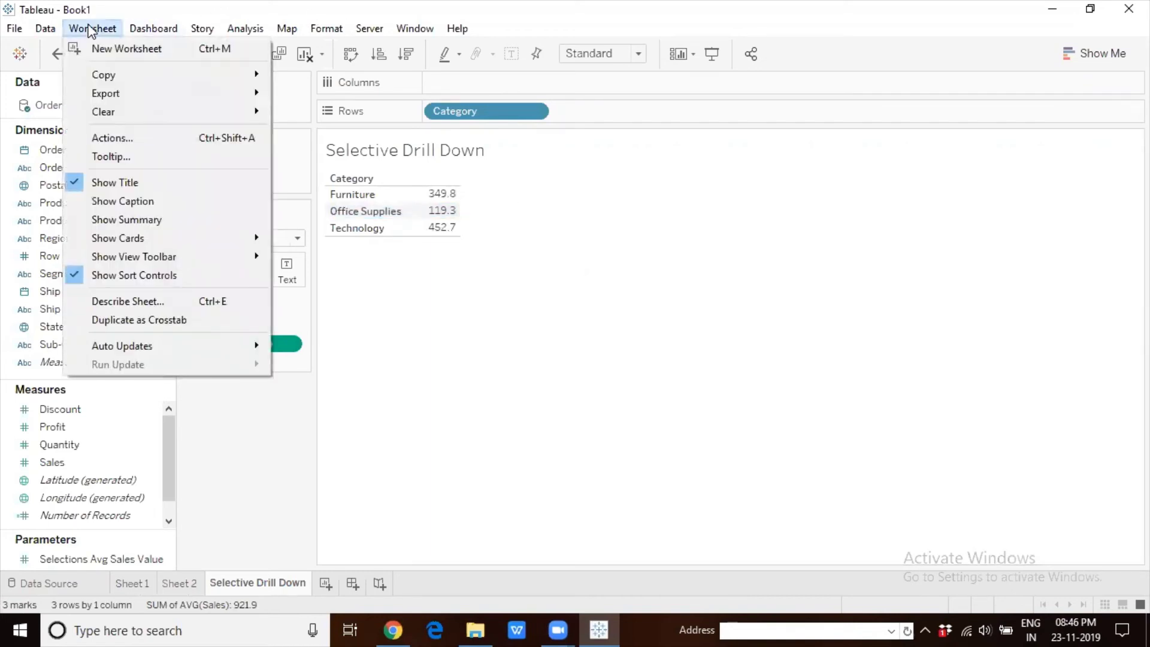
click(120, 137)
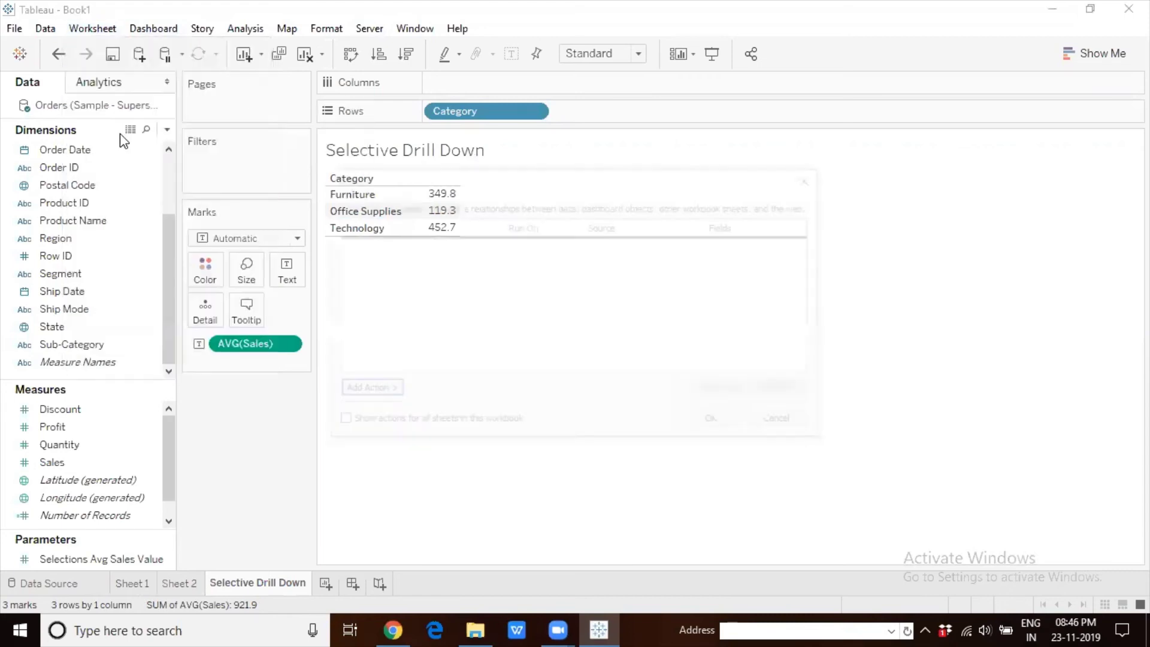
click(359, 392)
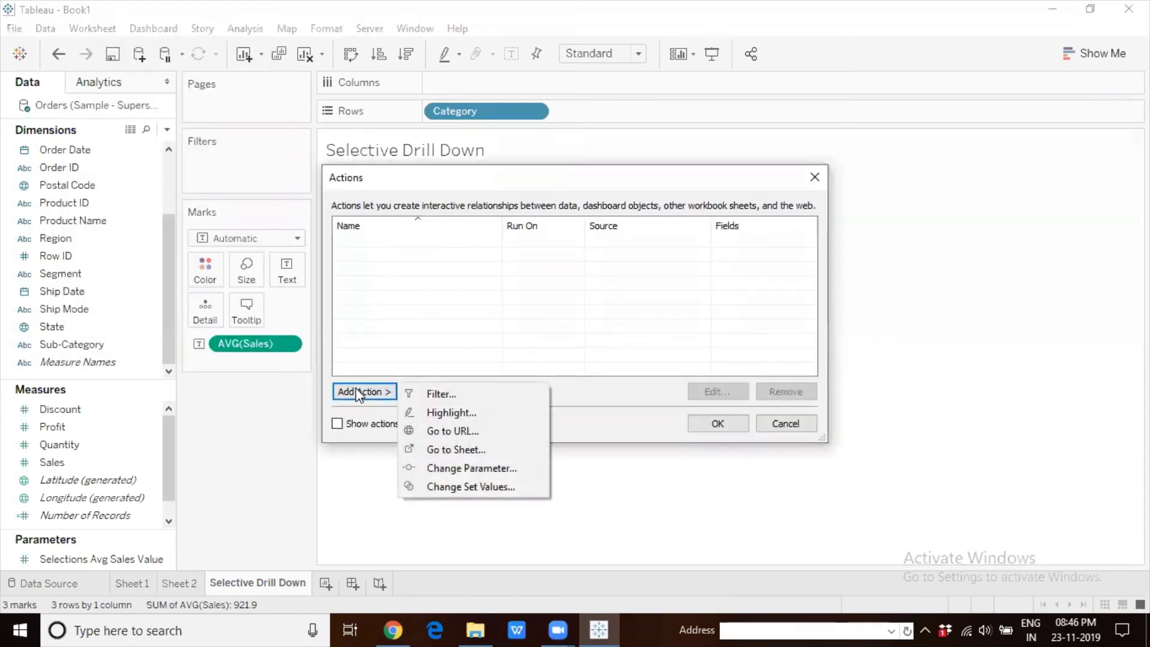
click(510, 466)
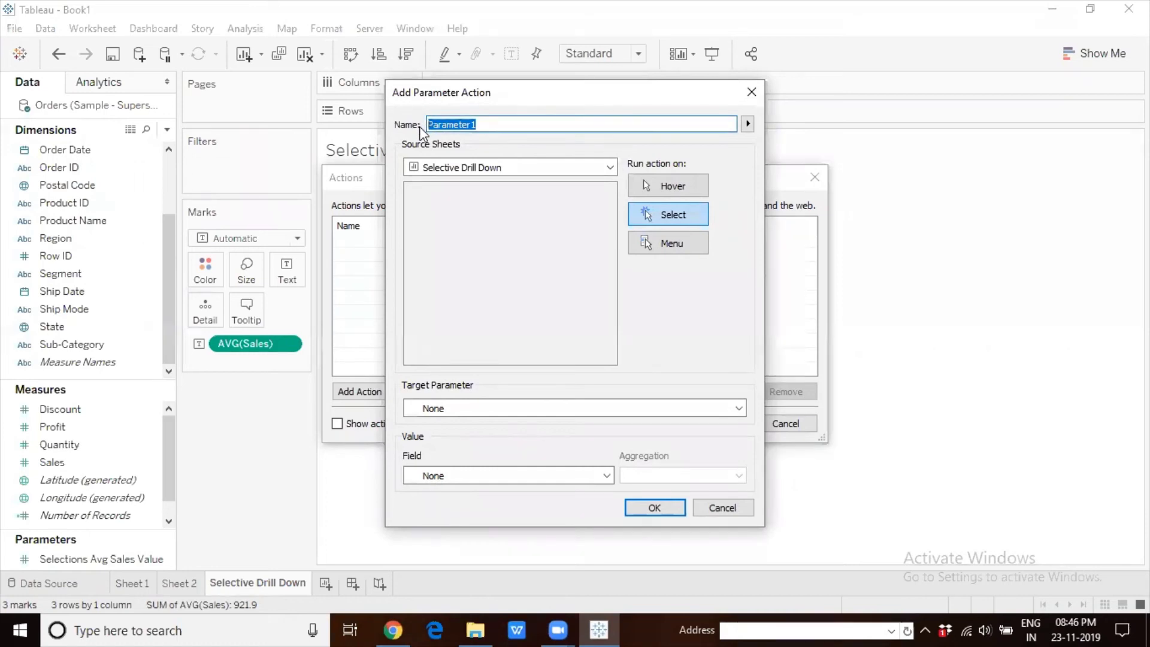
text(Selective Drill Down)
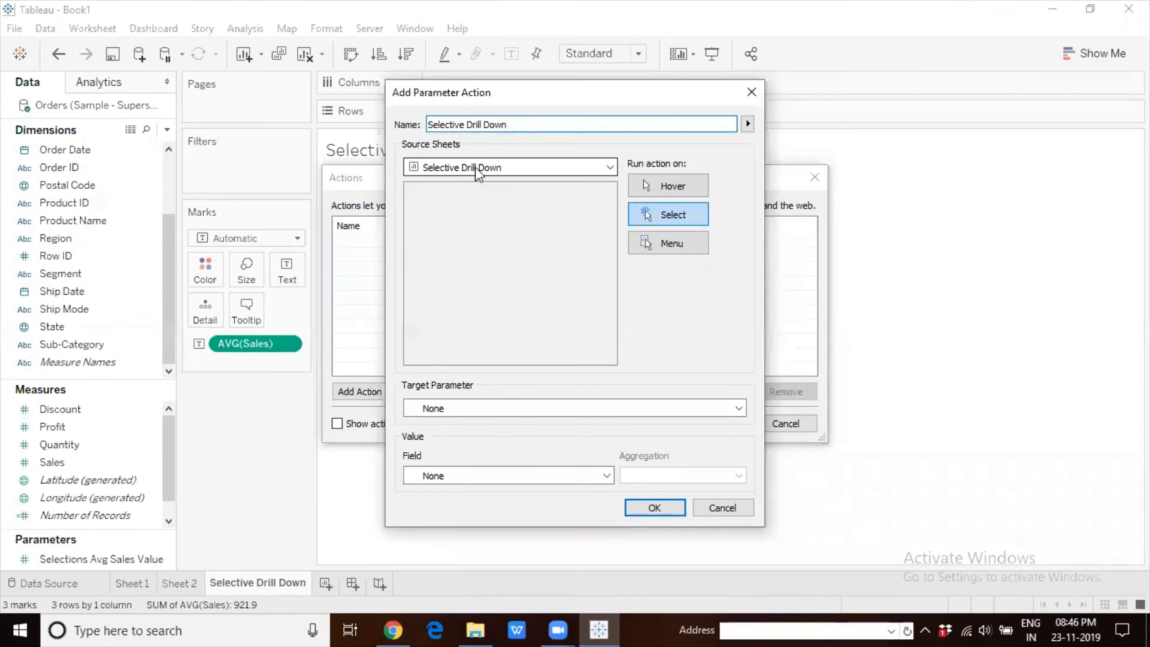
click(482, 407)
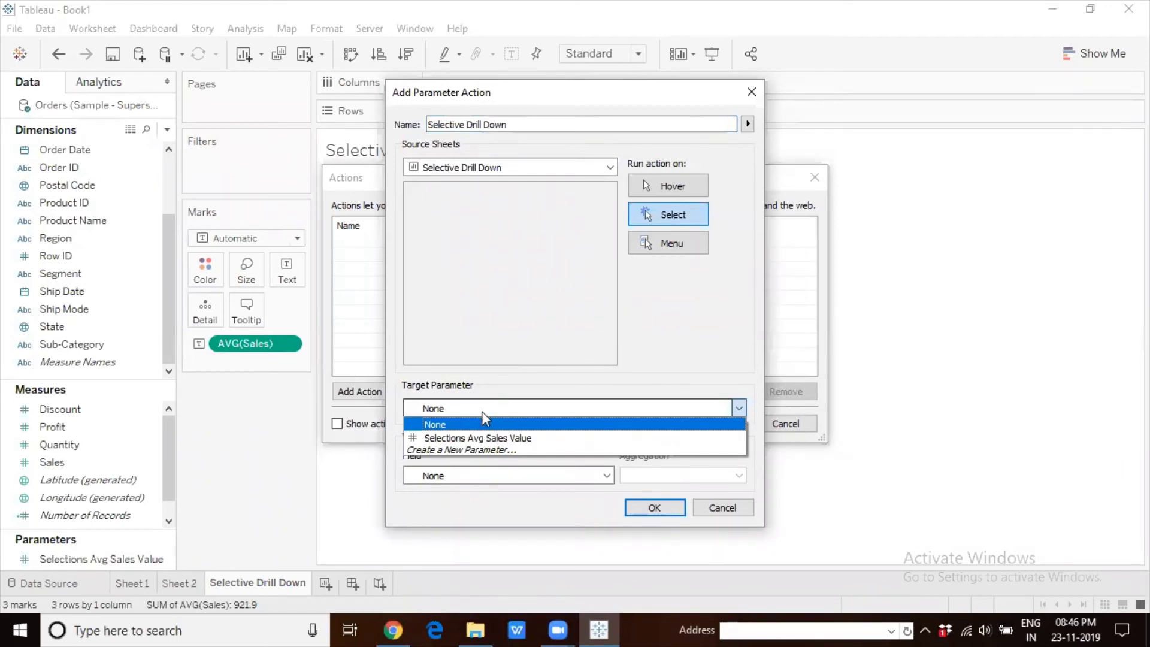
click(529, 449)
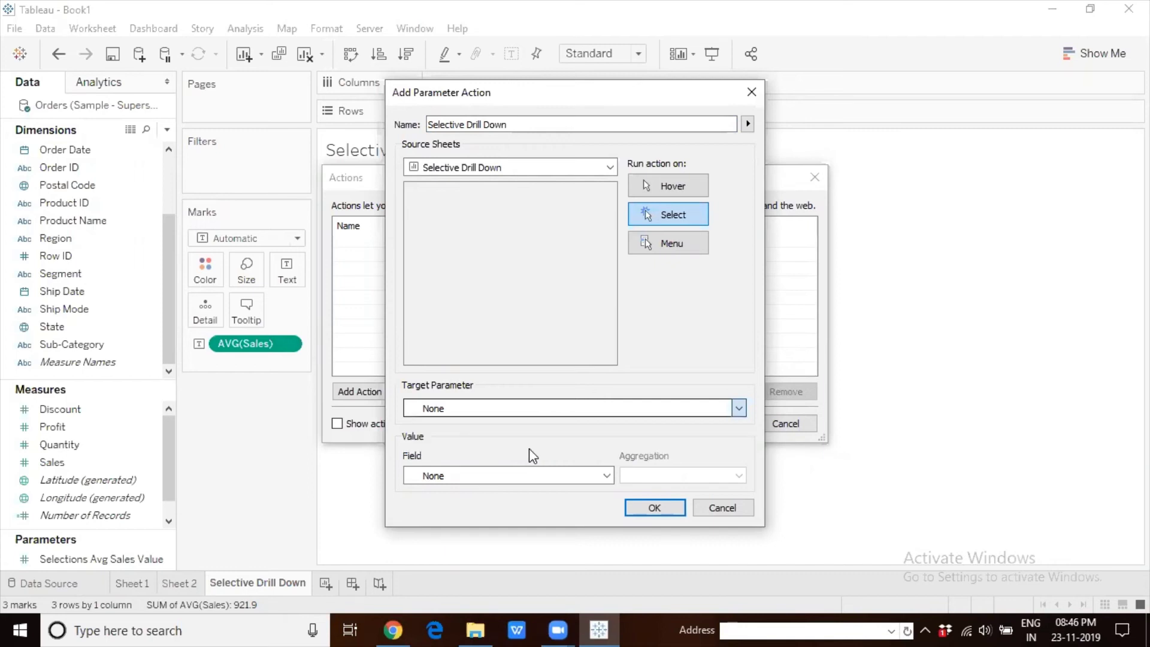
text(Se)
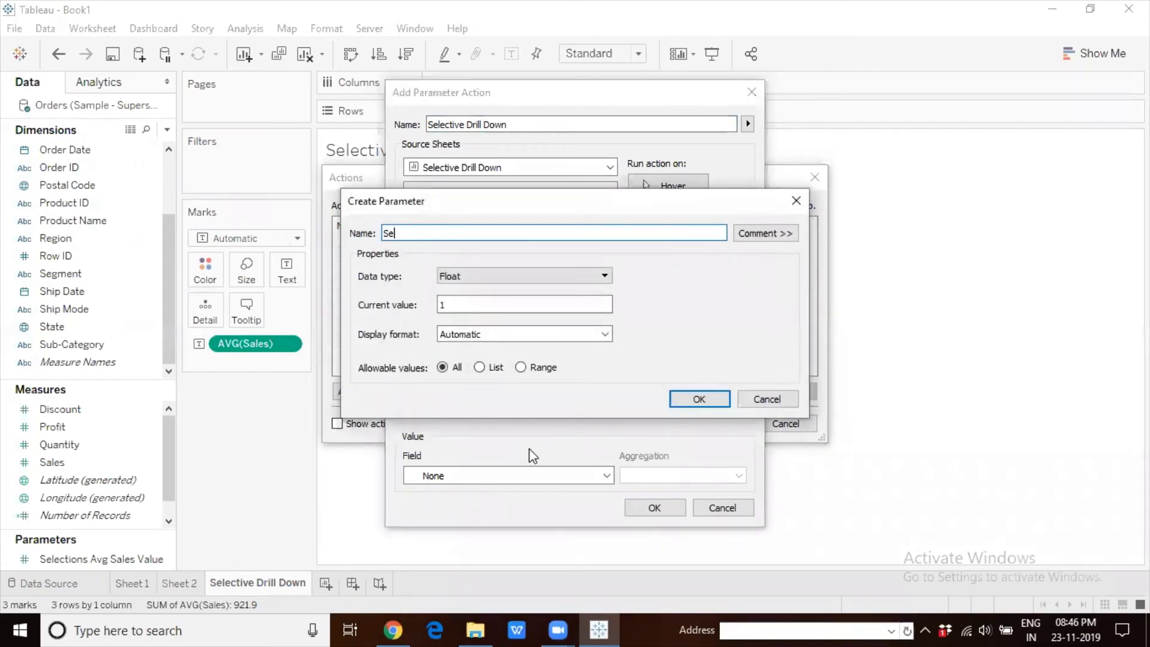
text(lective Drill Down)
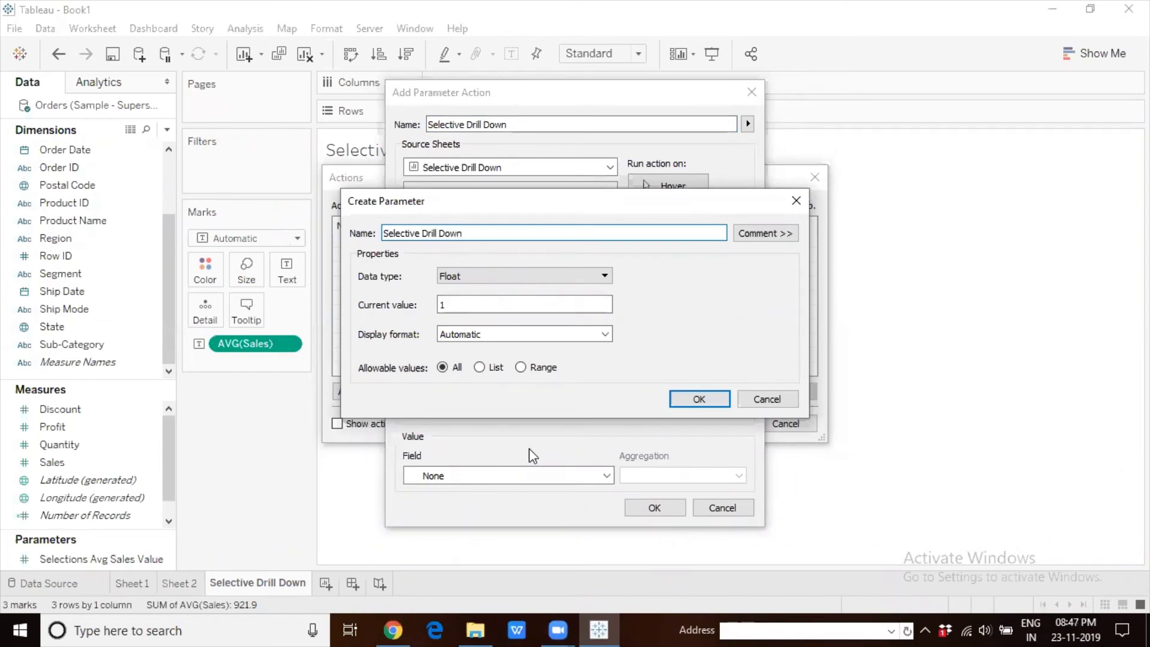
key(BackSpace)
key(BackSpace)
key(BackSpace)
key(BackSpace)
key(BackSpace)
key(BackSpace)
key(BackSpace)
key(BackSpace)
key(BackSpace)
key(BackSpace)
key(BackSpace)
key(BackSpace)
key(BackSpace)
key(BackSpace)
key(BackSpace)
key(BackSpace)
key(BackSpace)
key(BackSpace)
key(BackSpace)
key(BackSpace)
Step: Name the new parameter "Selected Category" and set its data type to String
text(Selected Category)
click(485, 279)
click(466, 311)
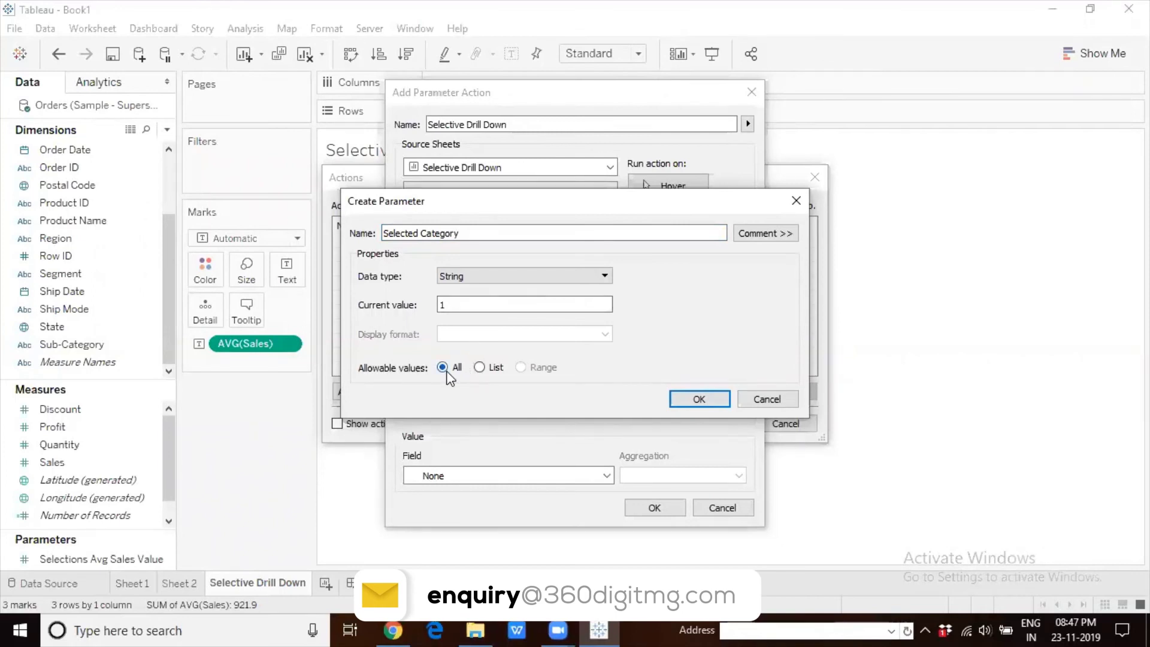
Step: Finish creating the Selected Category parameter, use the Category field as the action's value with no aggregation, and save the action
click(681, 398)
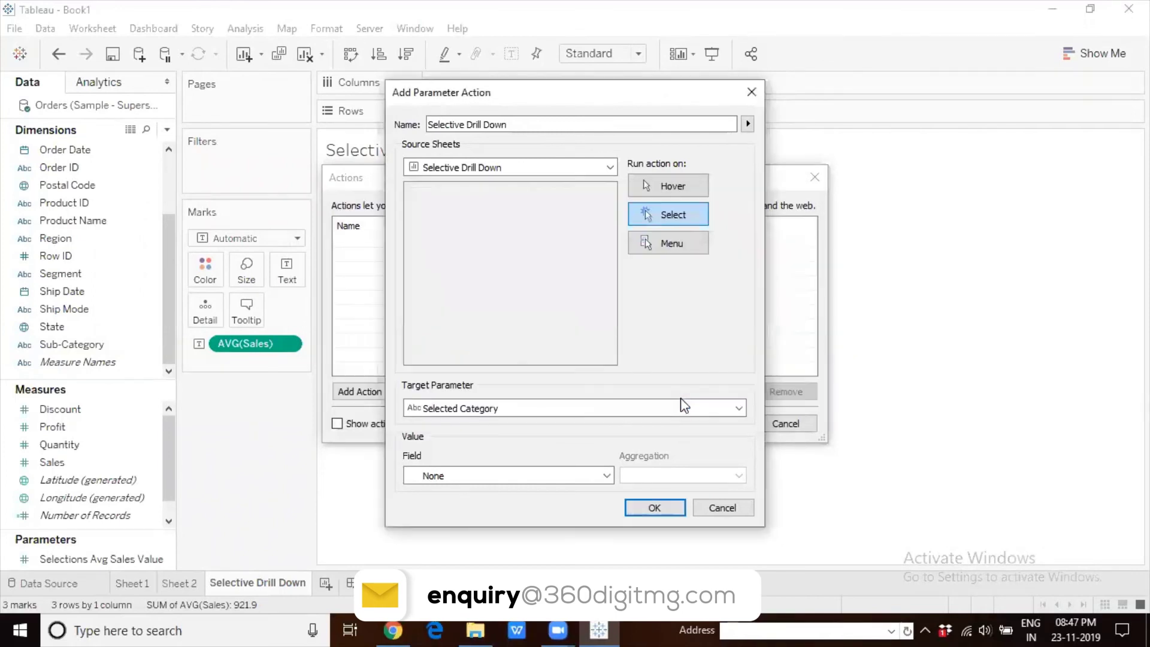
click(552, 475)
click(527, 505)
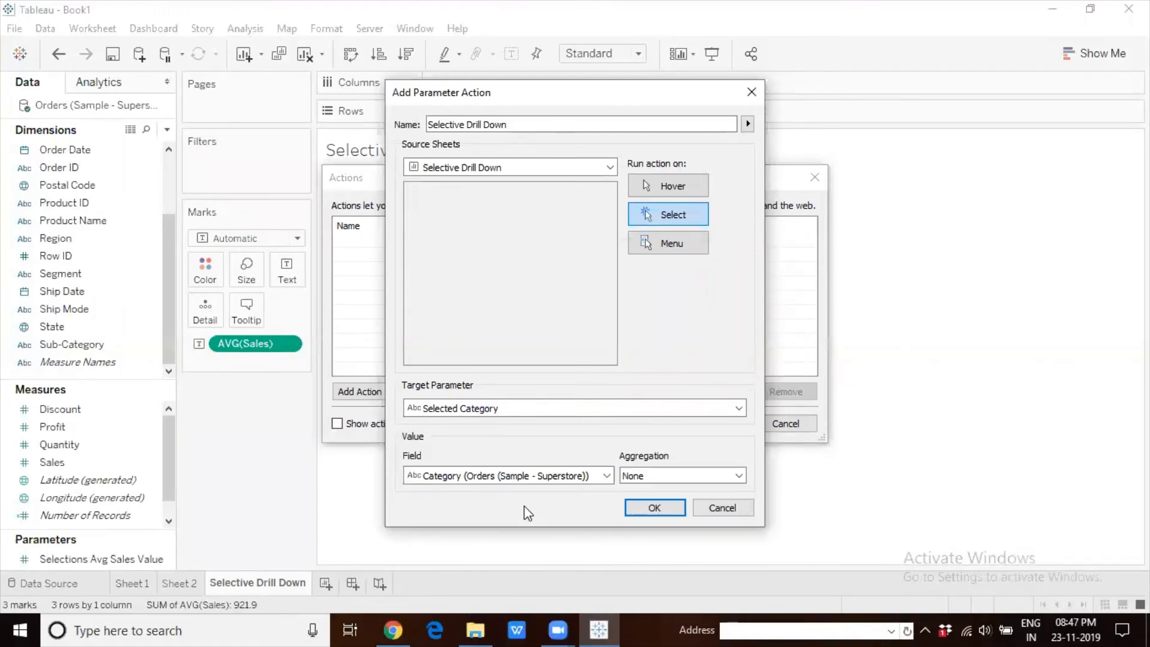
click(655, 507)
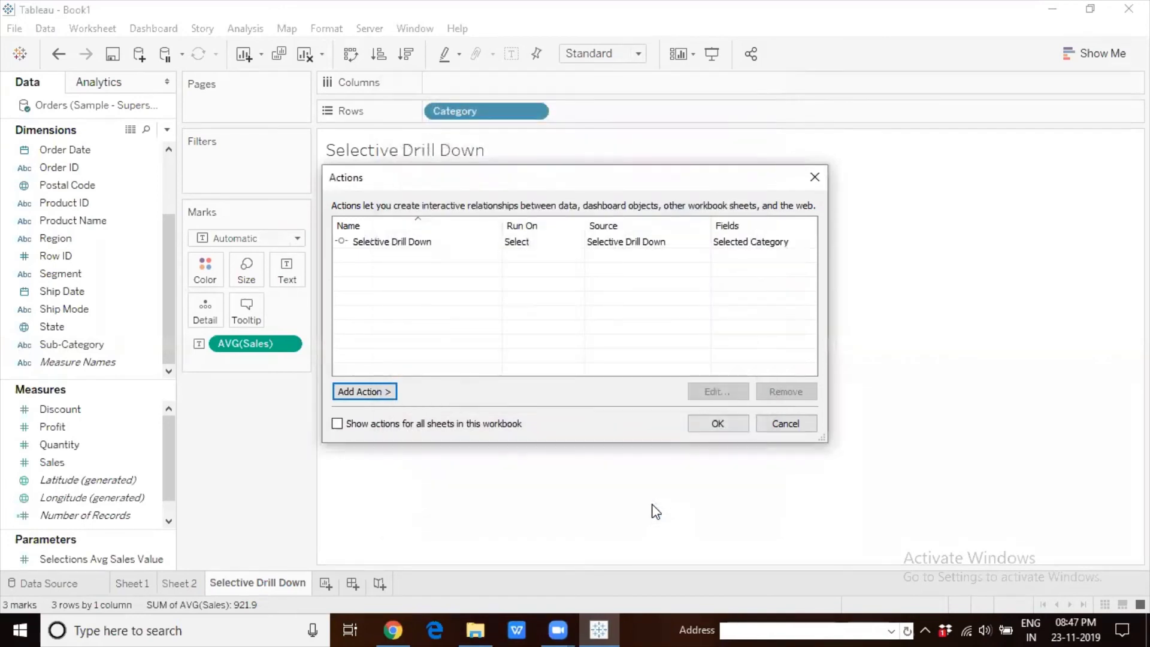
click(718, 423)
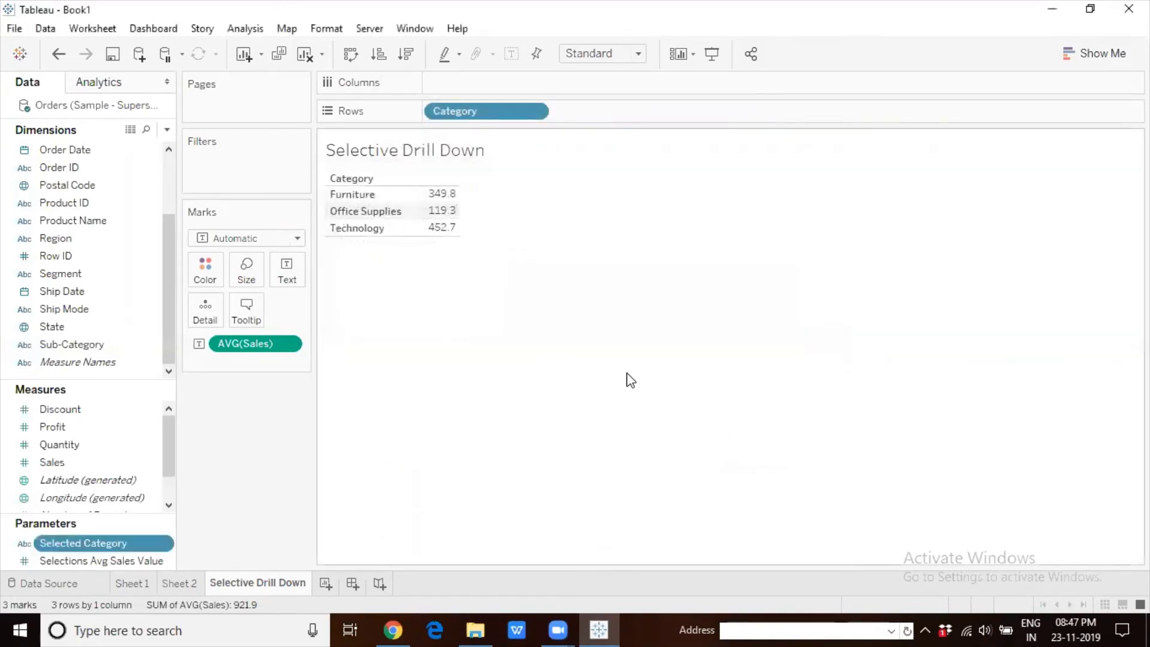
Step: Create a new calculated field and name it "Sub Categroy Drill Down"
click(239, 30)
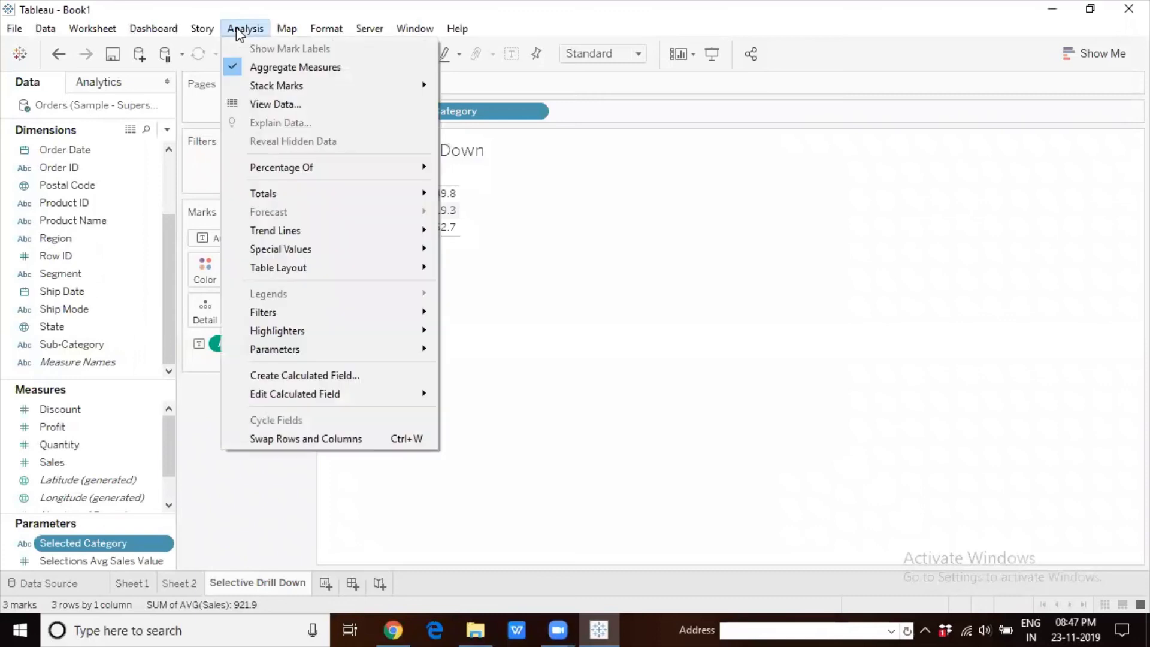
click(314, 375)
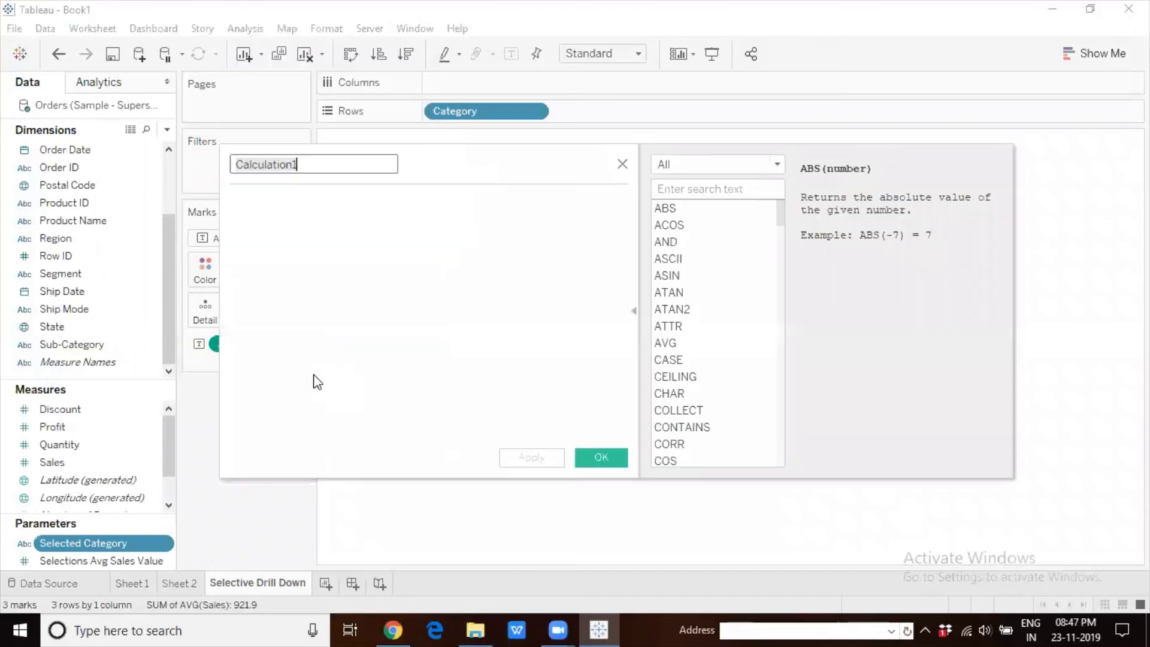
text(Slec)
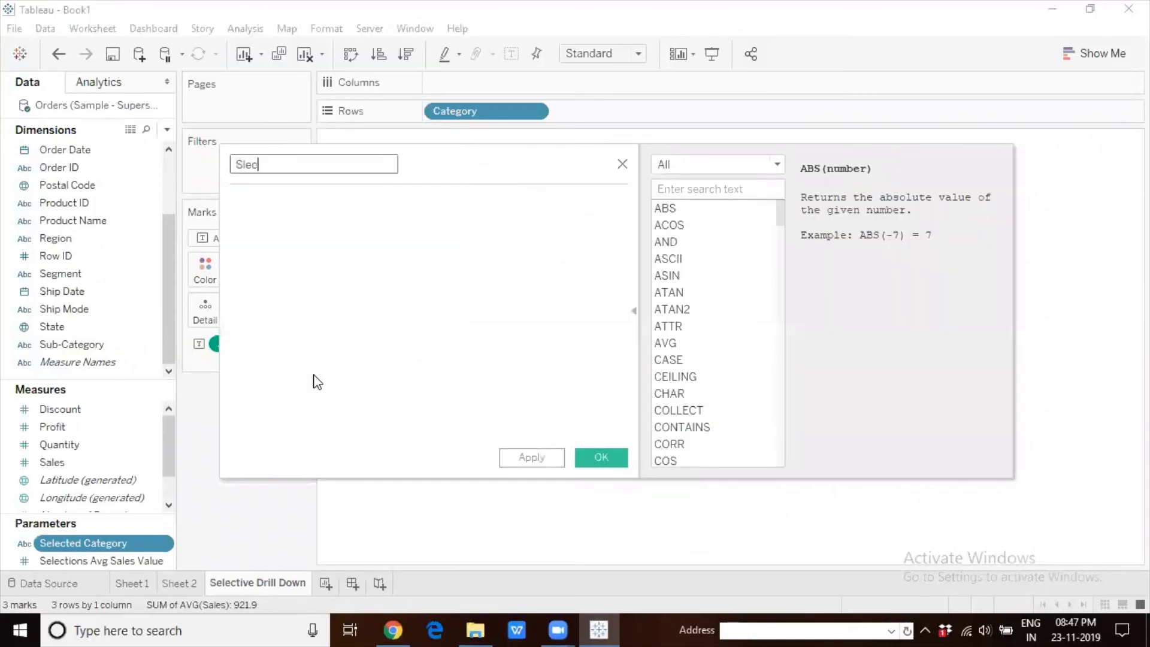
key(BackSpace)
key(BackSpace)
key(BackSpace)
text(elected)
key(BackSpace)
key(BackSpace)
key(BackSpace)
key(BackSpace)
key(BackSpace)
key(BackSpace)
key(BackSpace)
key(BackSpace)
text(Sub Car)
key(BackSpace)
text(tegroy Drill Down)
key(Tab)
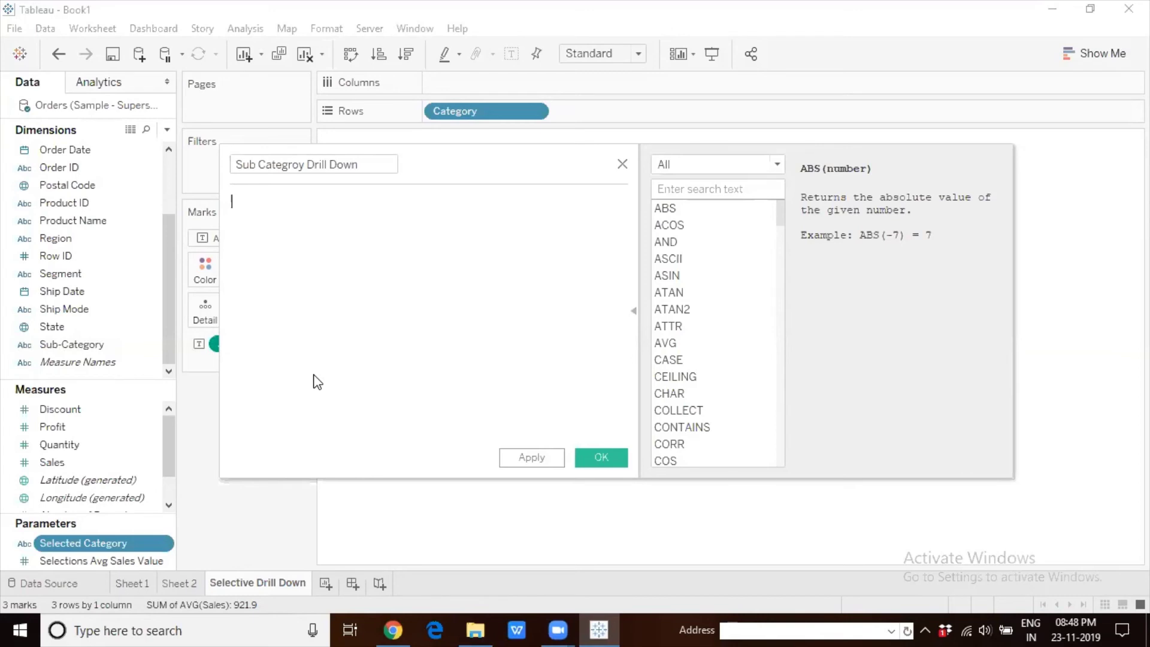
Step: Write the calculated field's formula as IF [Selected Category] = [Category] THEN [Sub-Category] ELSE ' ' END, with THEN, ELSE and END on separate lines
text(IF sele)
key(Return)
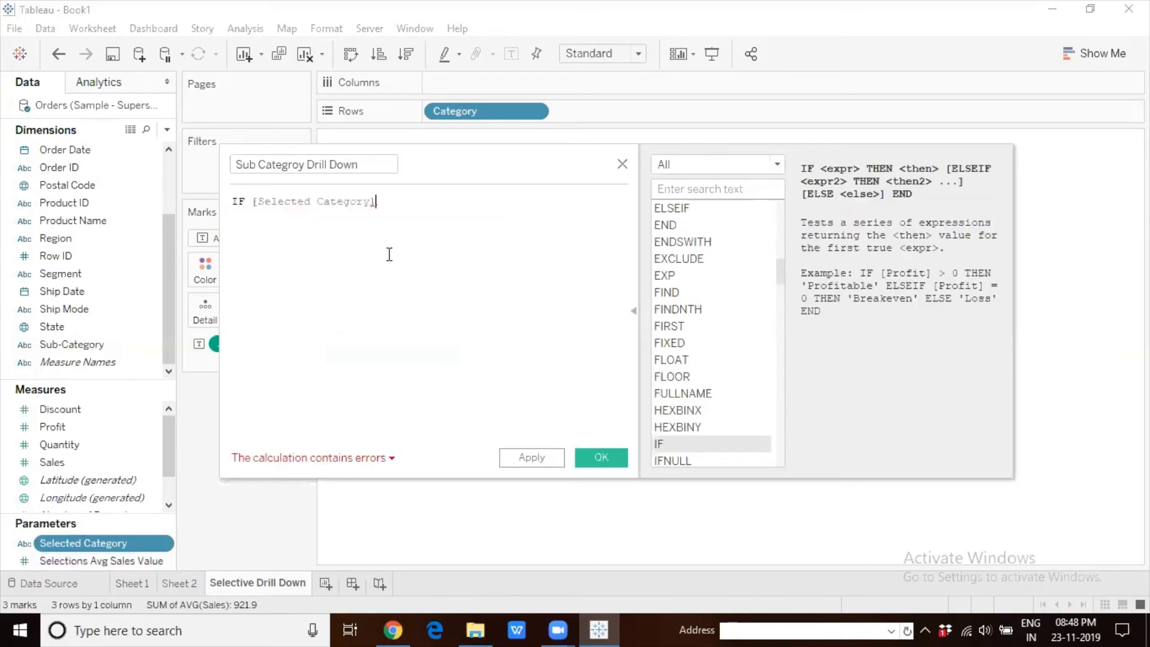
text(= cate)
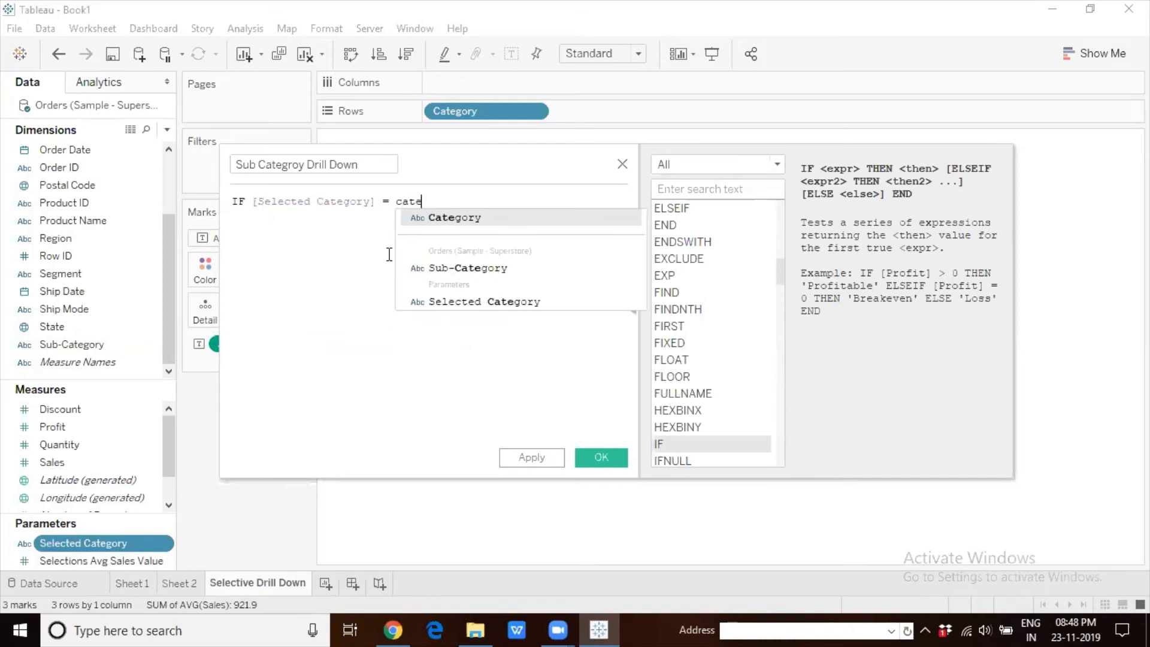
key(Return)
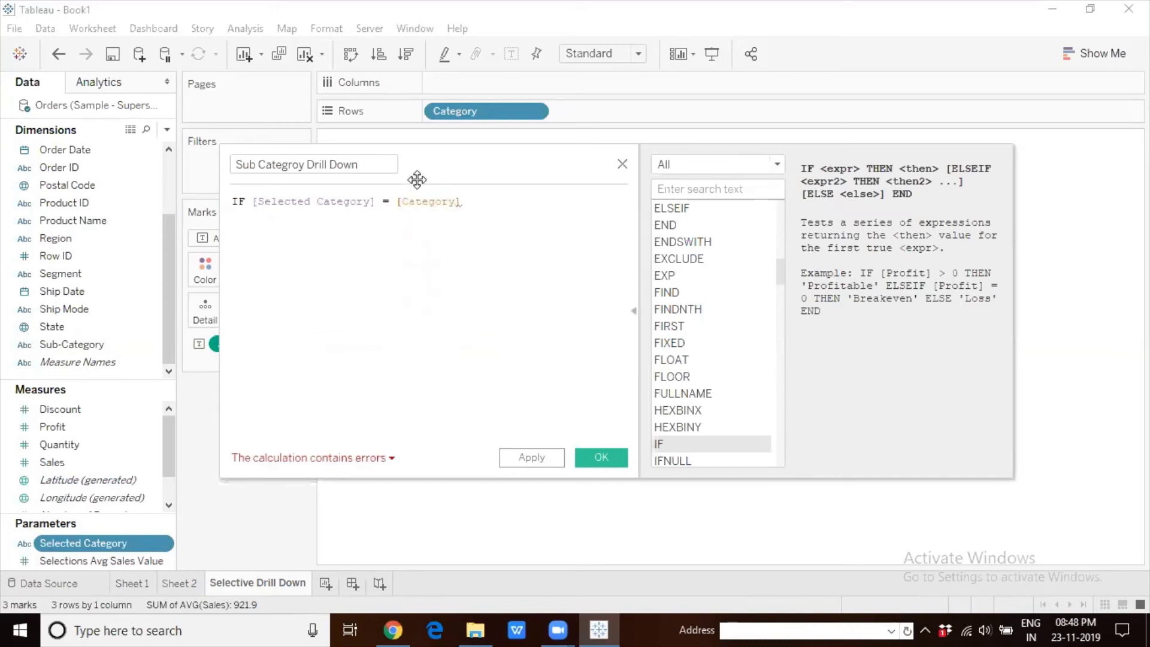
drag(487, 164, 506, 178)
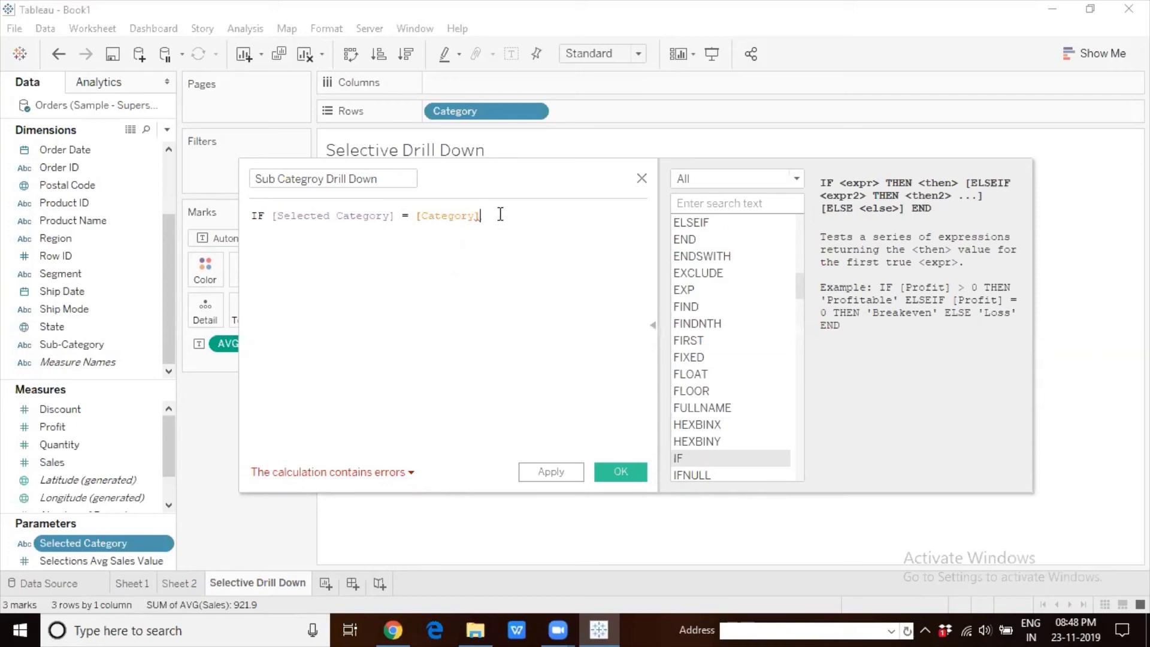
key(Return)
text(THEN )
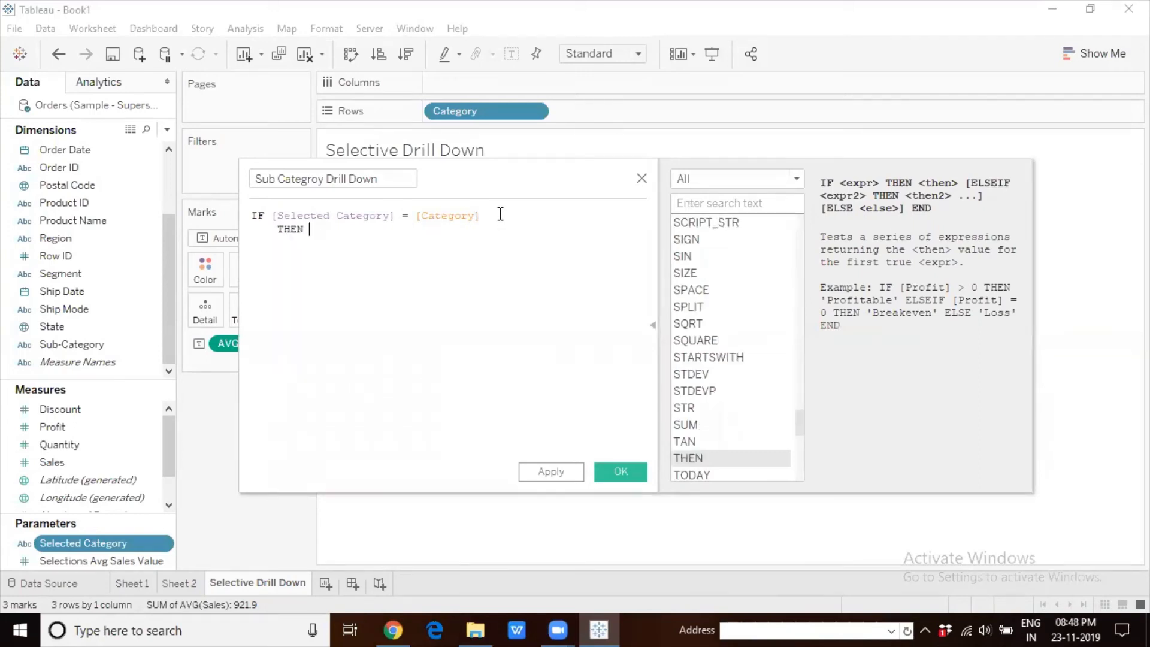
text(sub)
key(Return)
text(ELSE ' ')
key(Return)
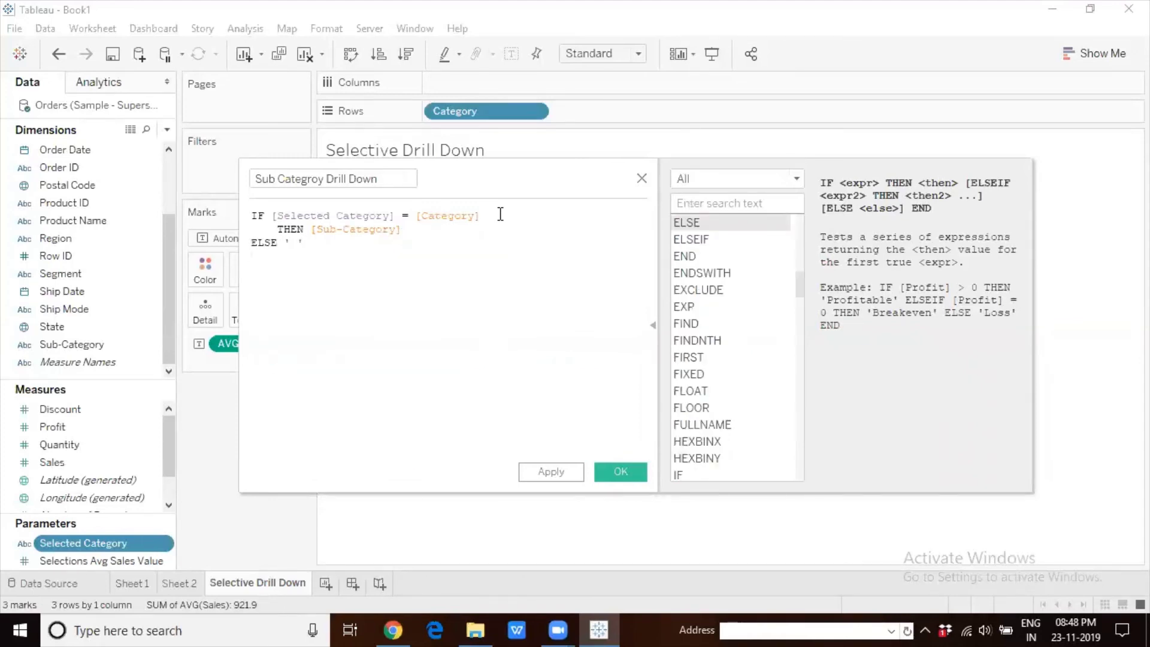
text(END)
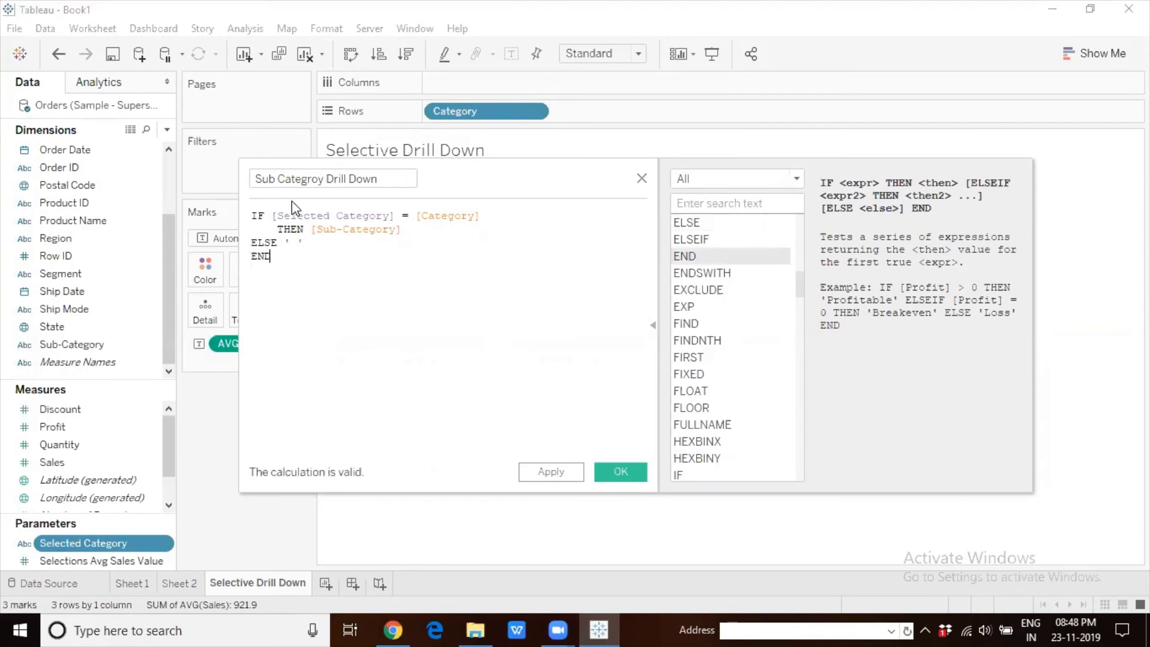
Step: Highlight the parts of the formula, save the calculated field, and add it to the rows after Category
drag(271, 214, 487, 215)
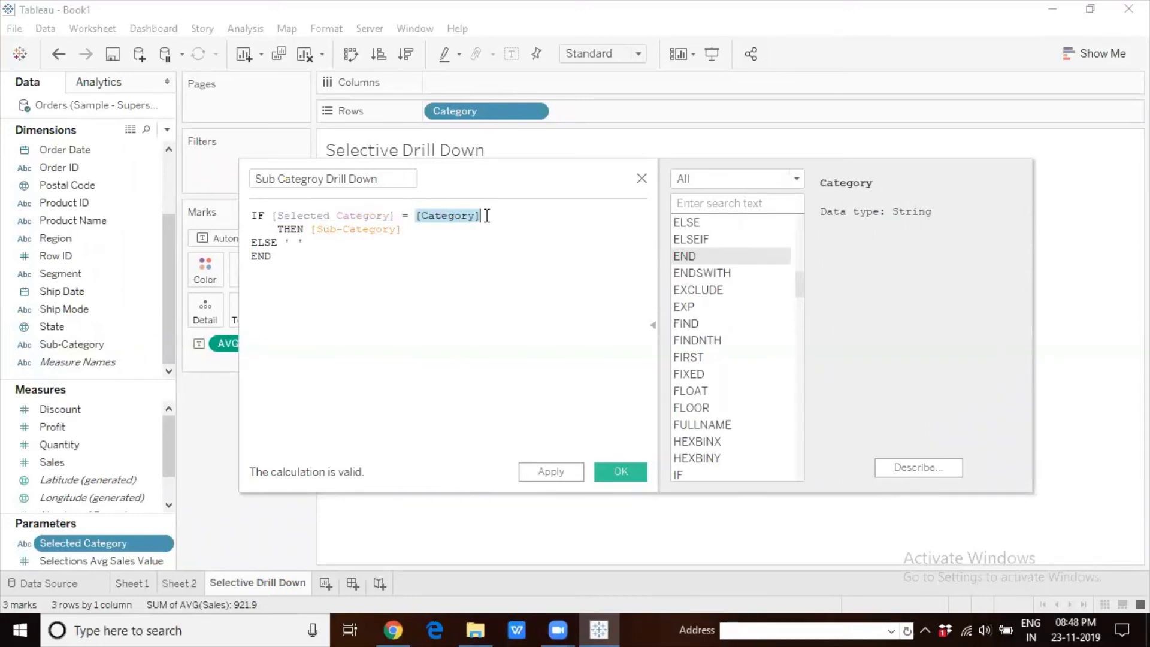
drag(310, 229, 421, 230)
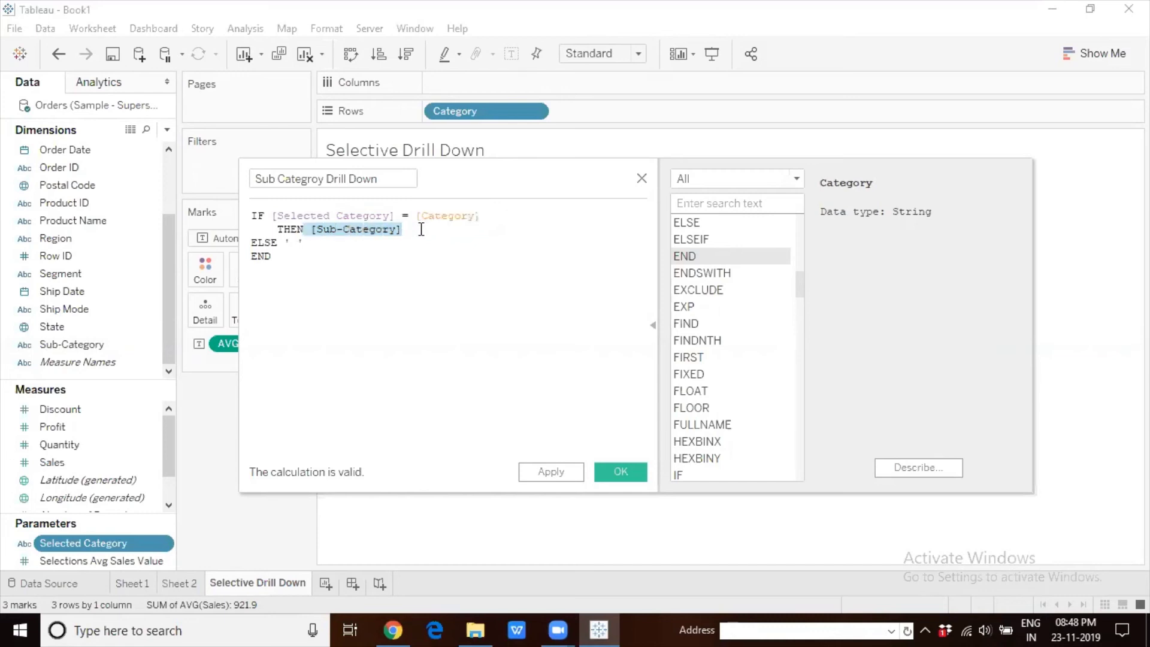
drag(309, 242, 281, 242)
click(303, 290)
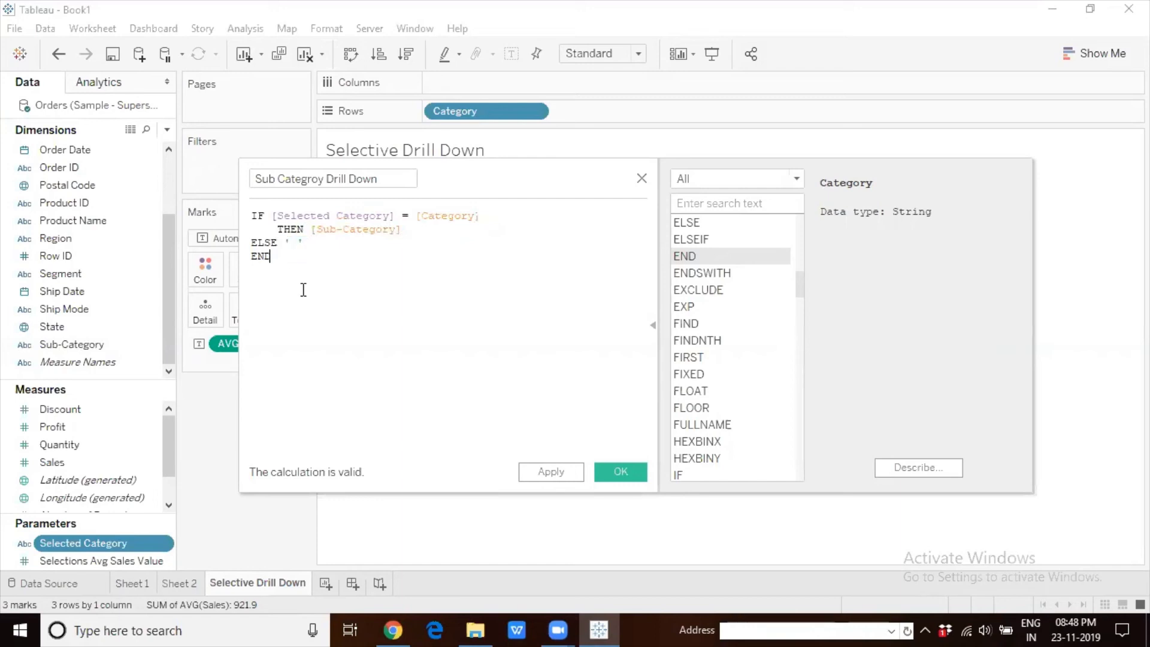
click(621, 472)
drag(106, 346, 635, 116)
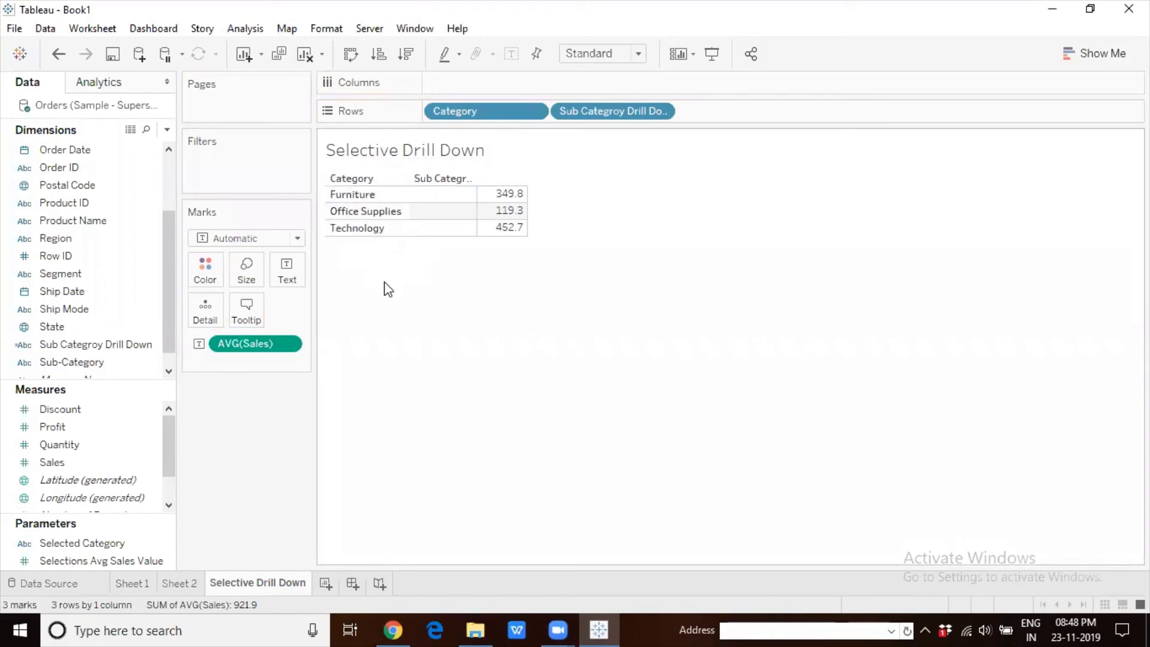
Step: Test the drill-down by selecting Furniture, Office Supplies and Technology in turn, and clear the selection
click(368, 196)
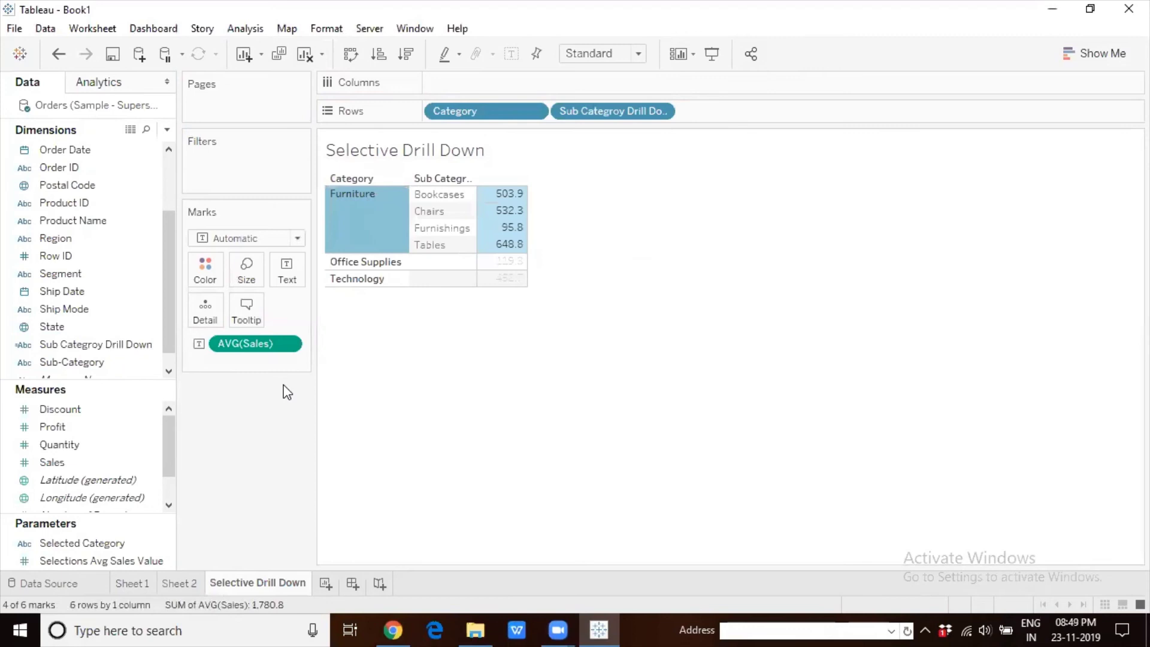
click(134, 563)
click(112, 542)
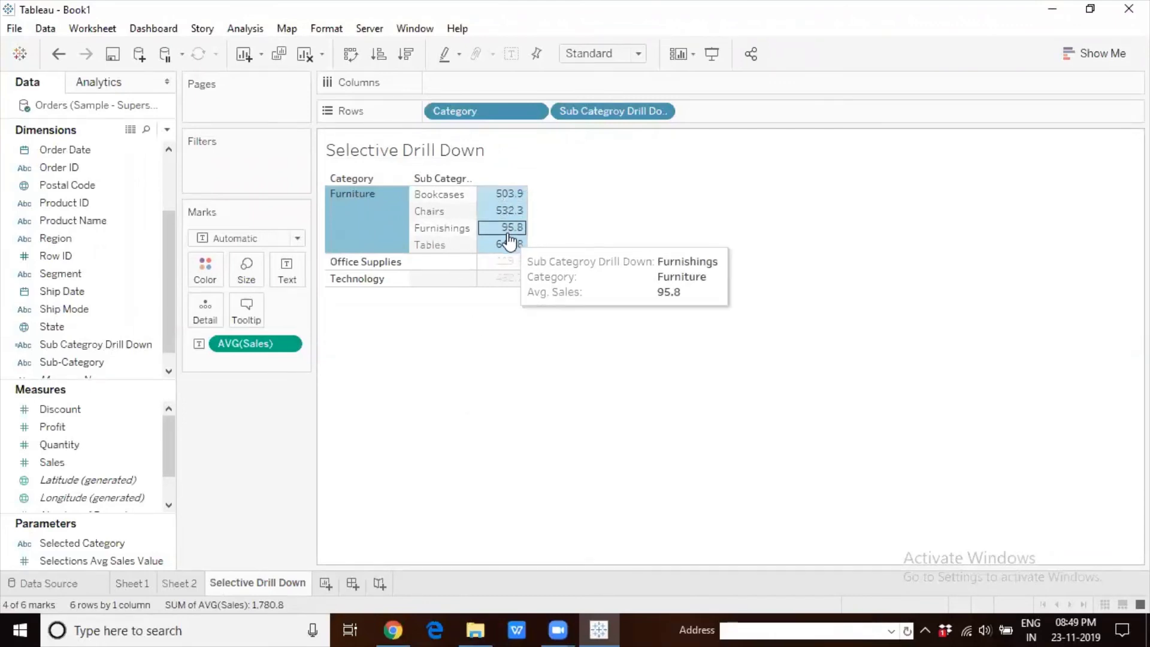
click(354, 263)
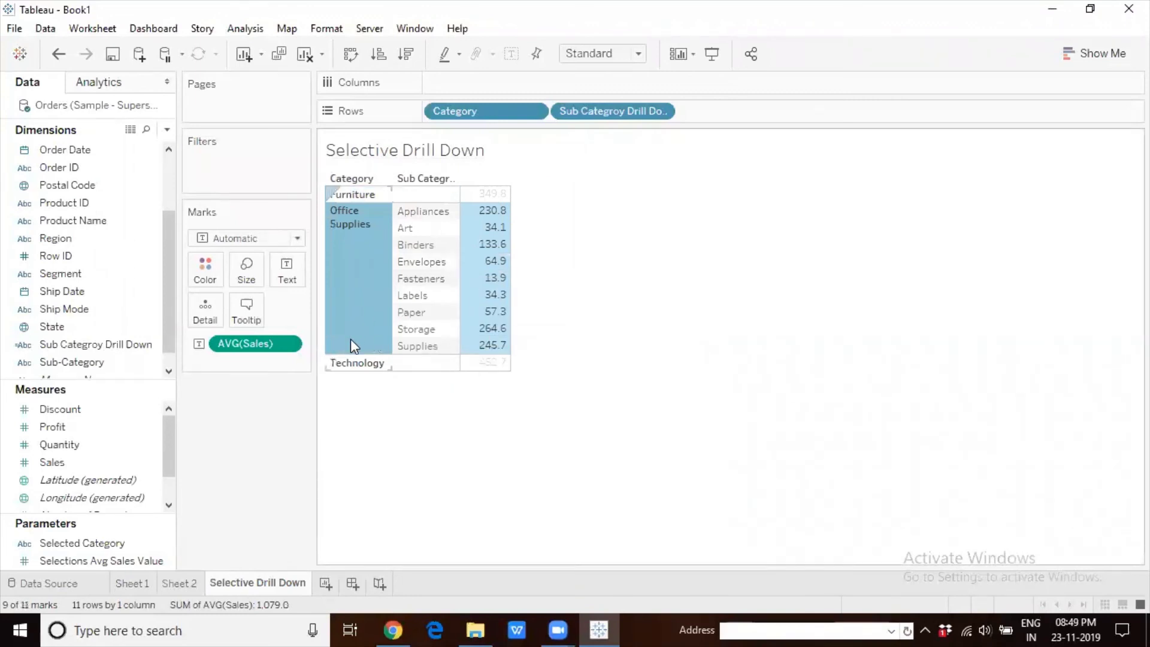
click(354, 365)
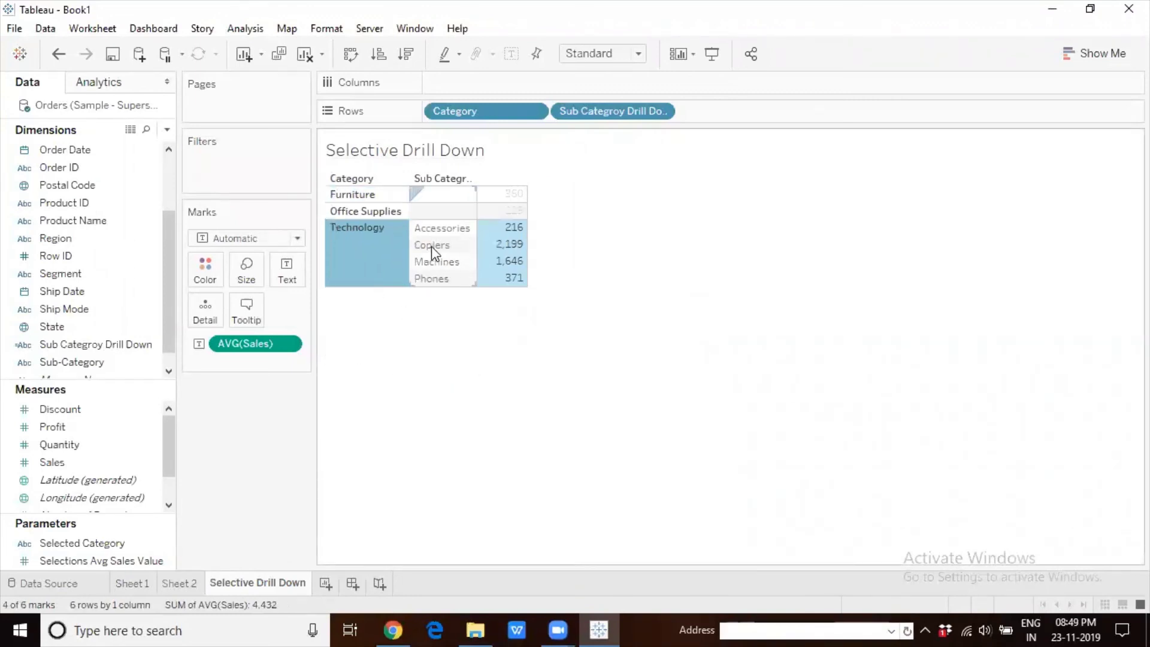
click(397, 410)
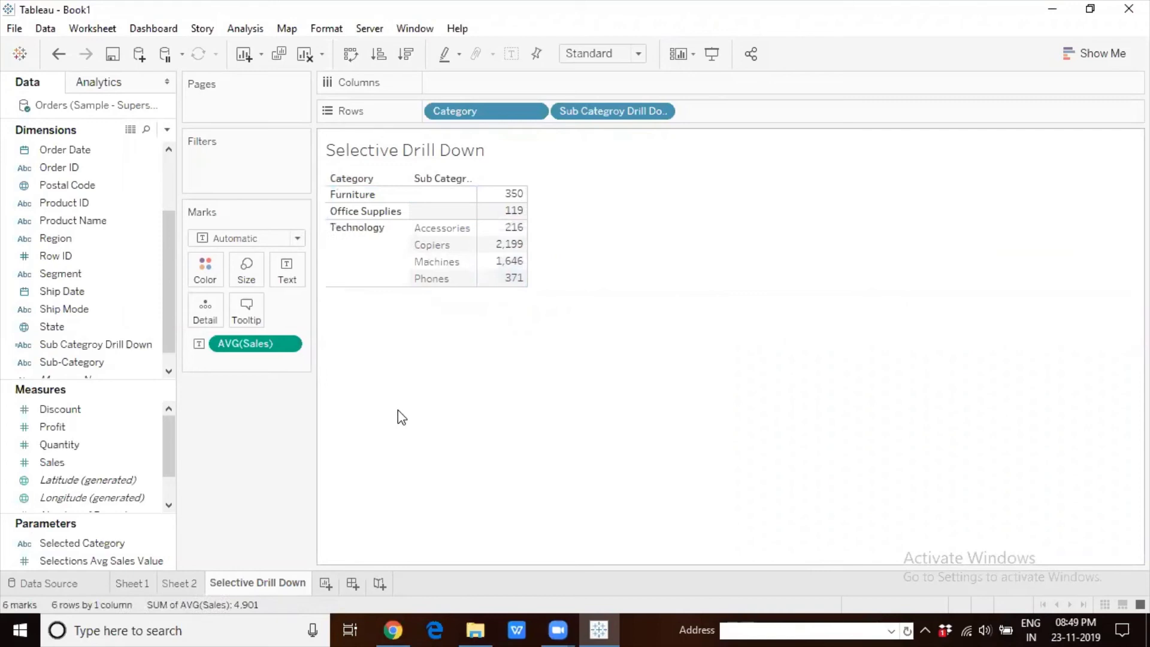
Step: Show the parameter control for Selected Category on the worksheet and check its current value
click(146, 544)
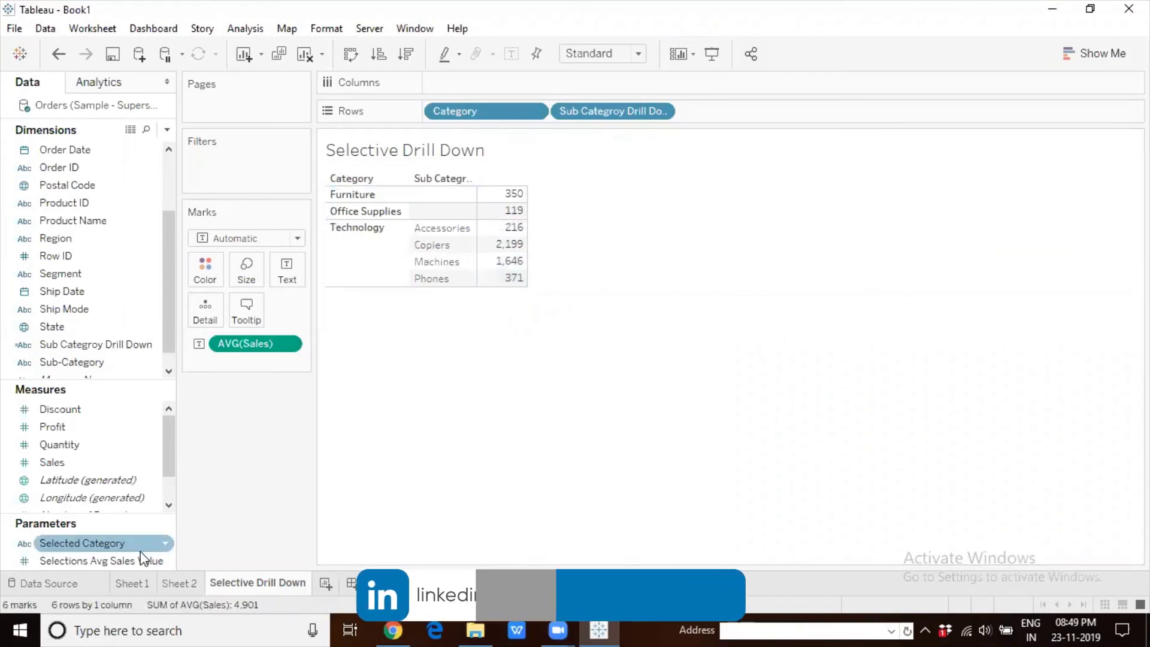
click(166, 545)
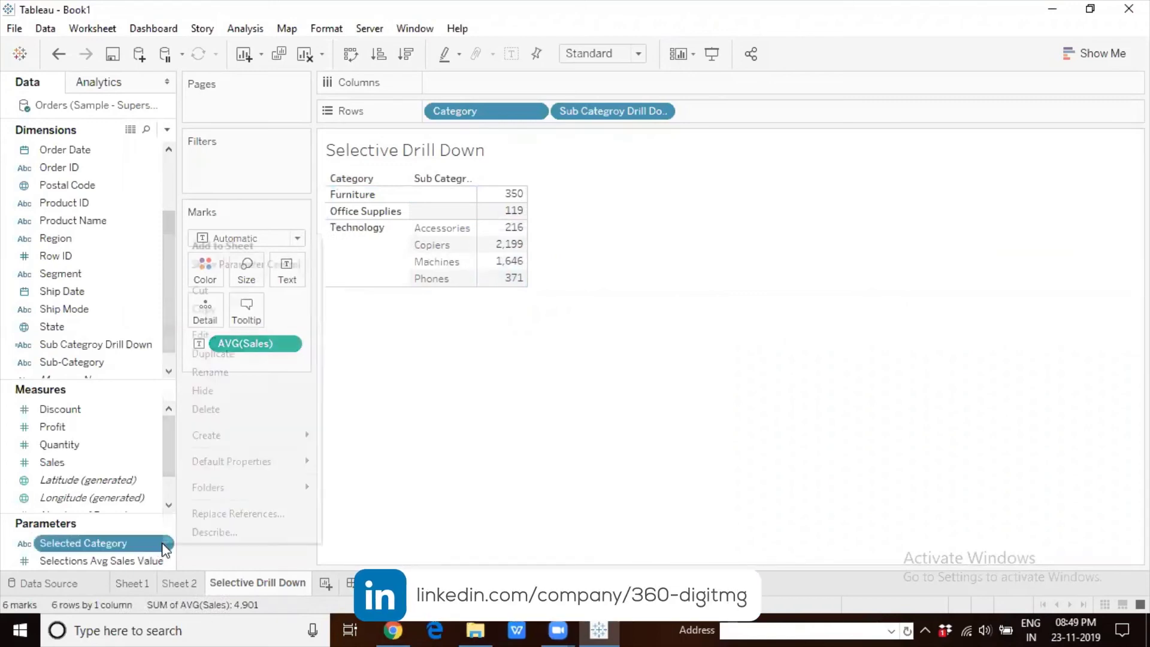
click(262, 266)
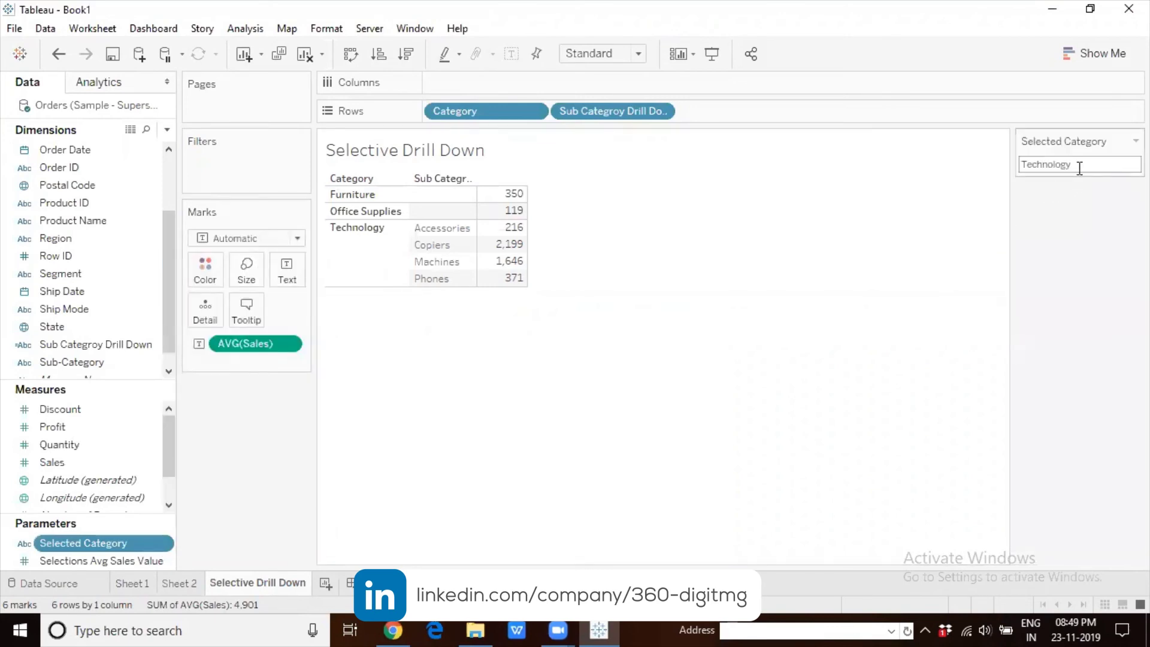
click(1078, 169)
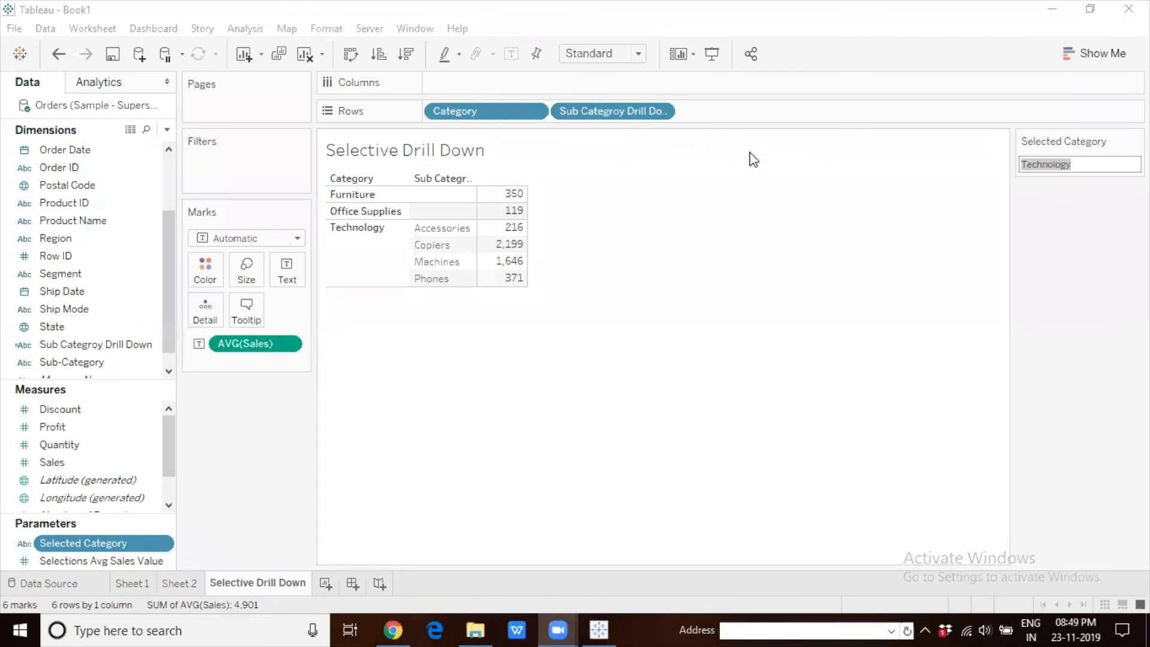
click(505, 383)
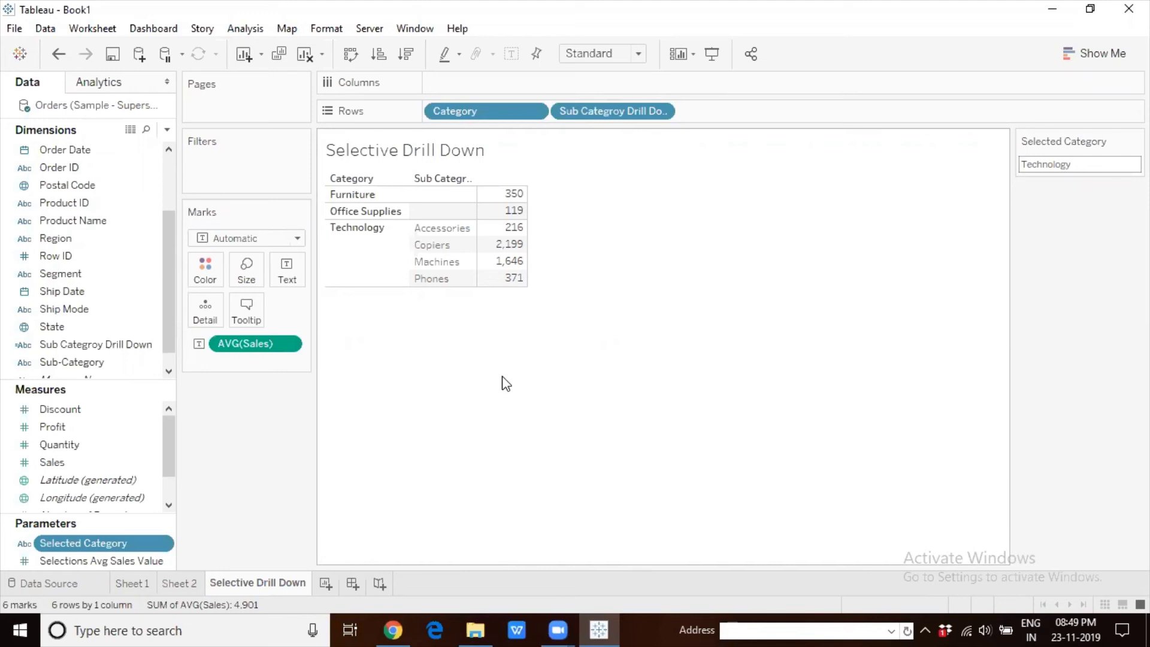
Step: Restrict the Selected Category parameter to a list of allowable values: Furniture, Office Supplies and Technology
click(168, 545)
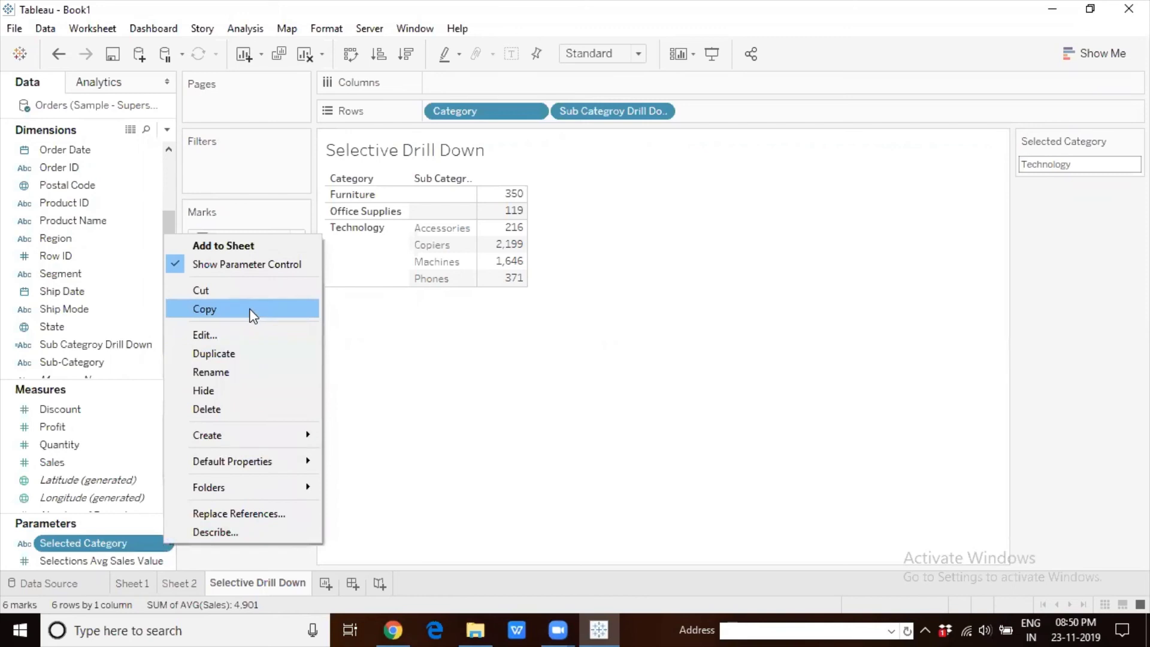
click(237, 335)
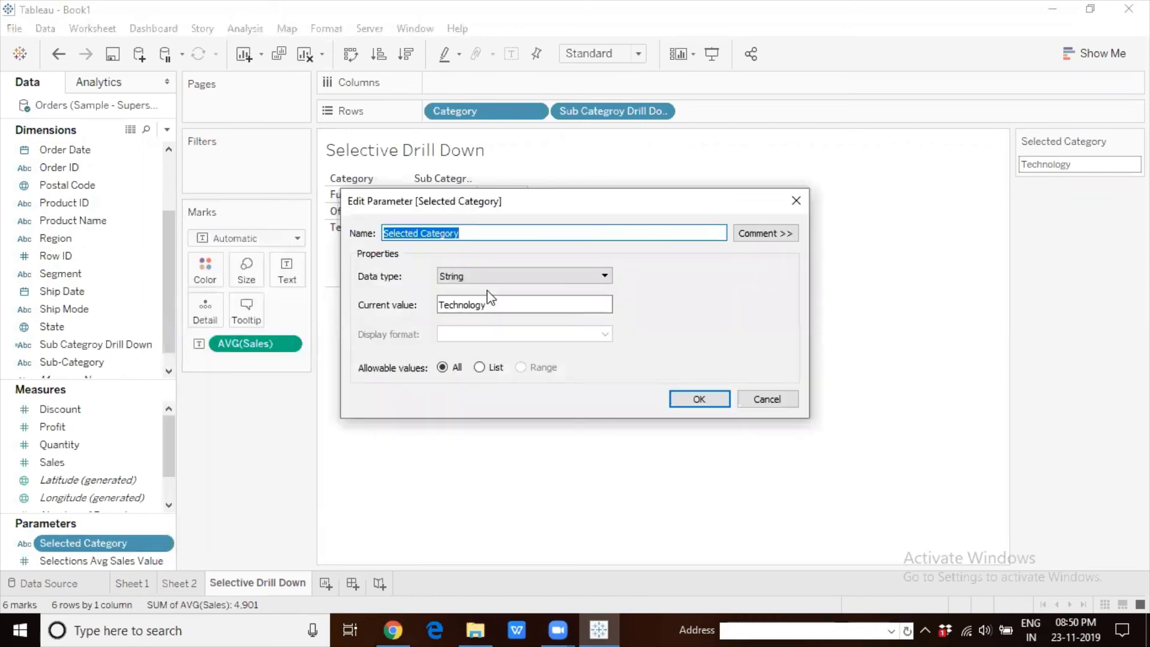
click(480, 367)
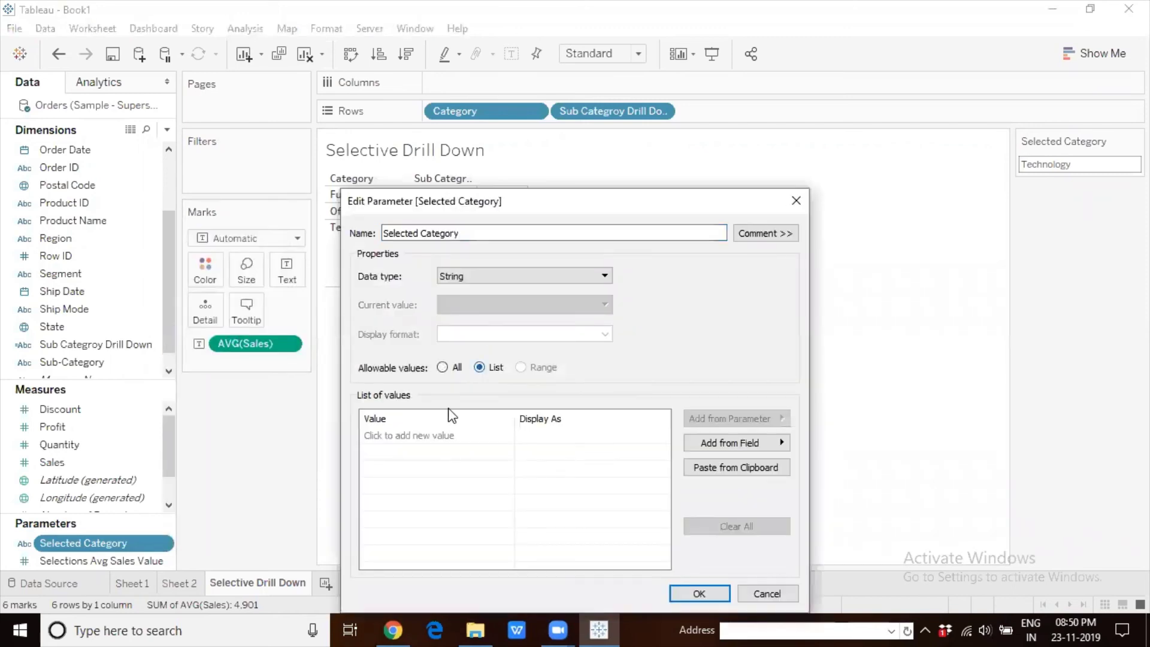
click(438, 435)
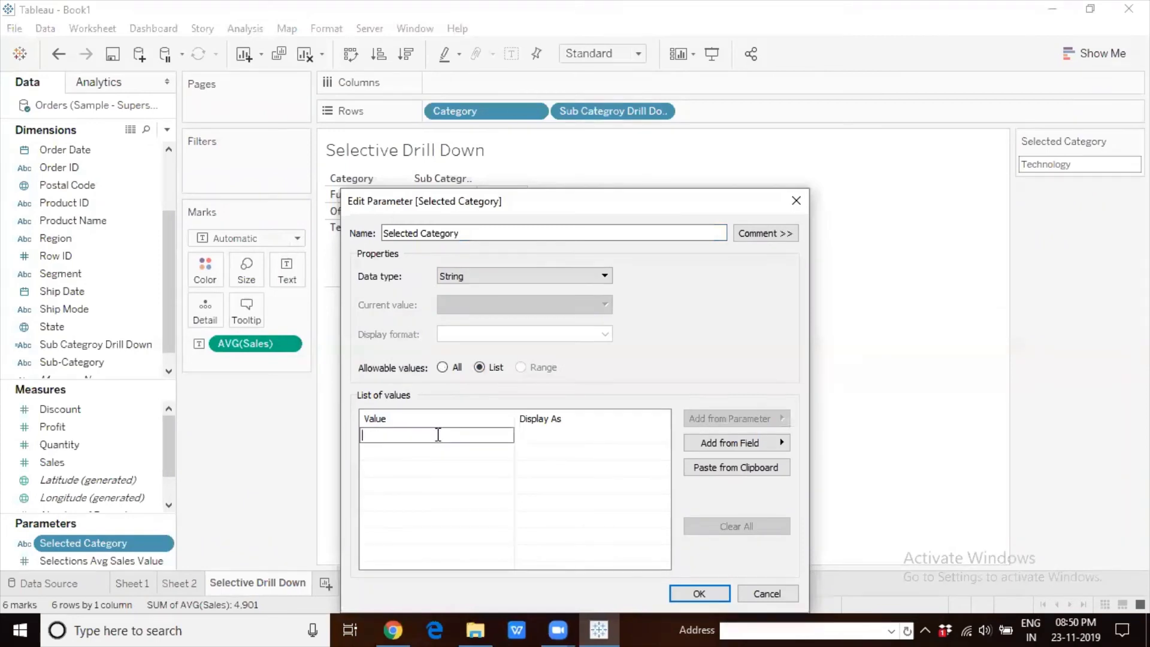
text(Furniture)
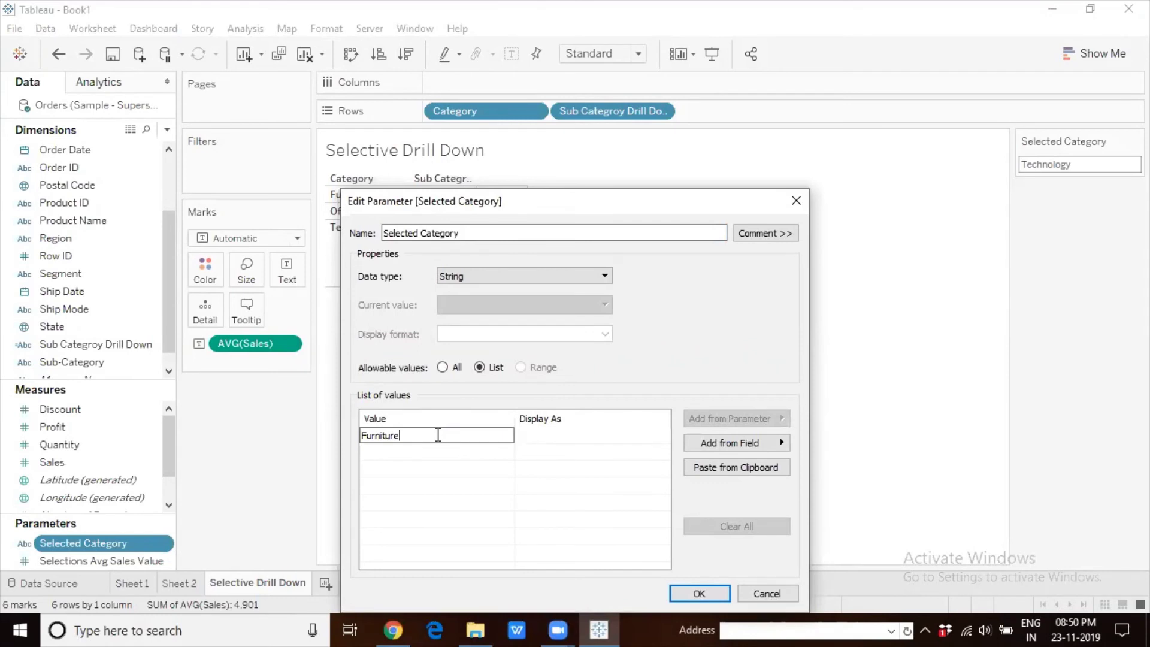
click(394, 454)
text(Of)
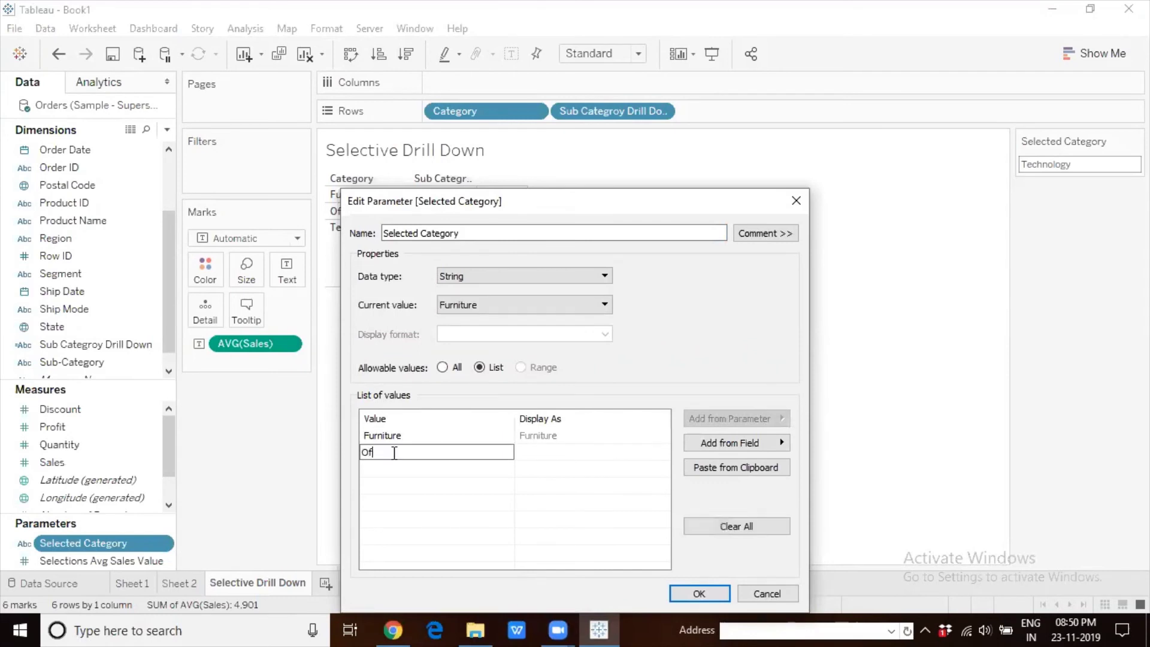
text(fice Supplies)
click(385, 470)
text(Technology)
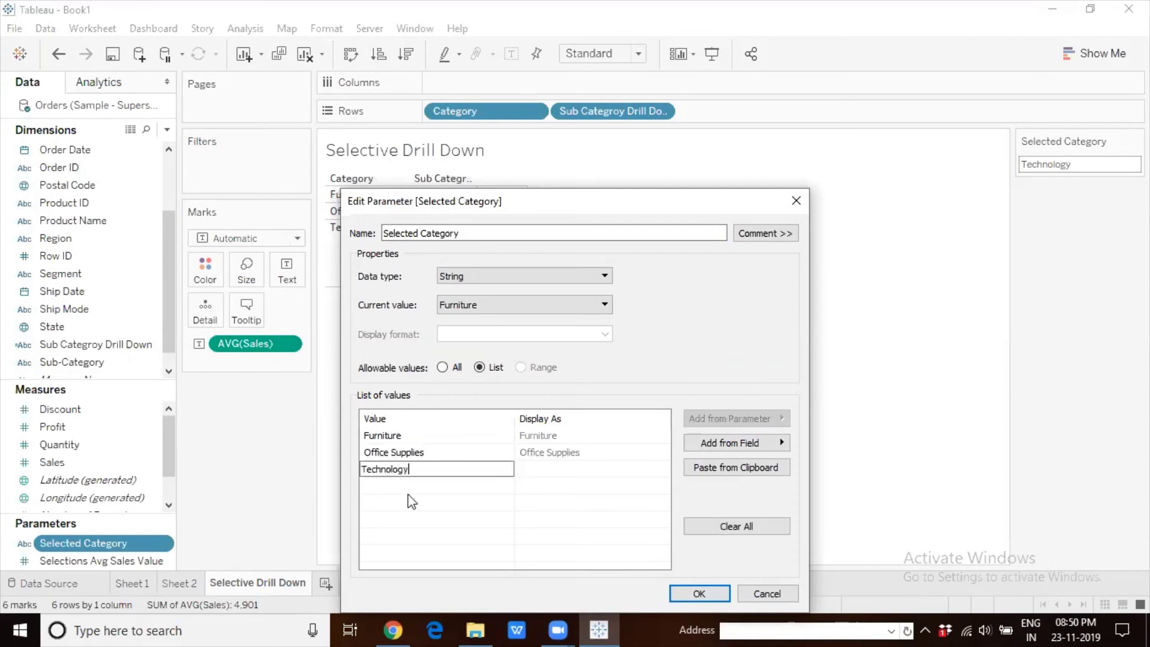
key(Return)
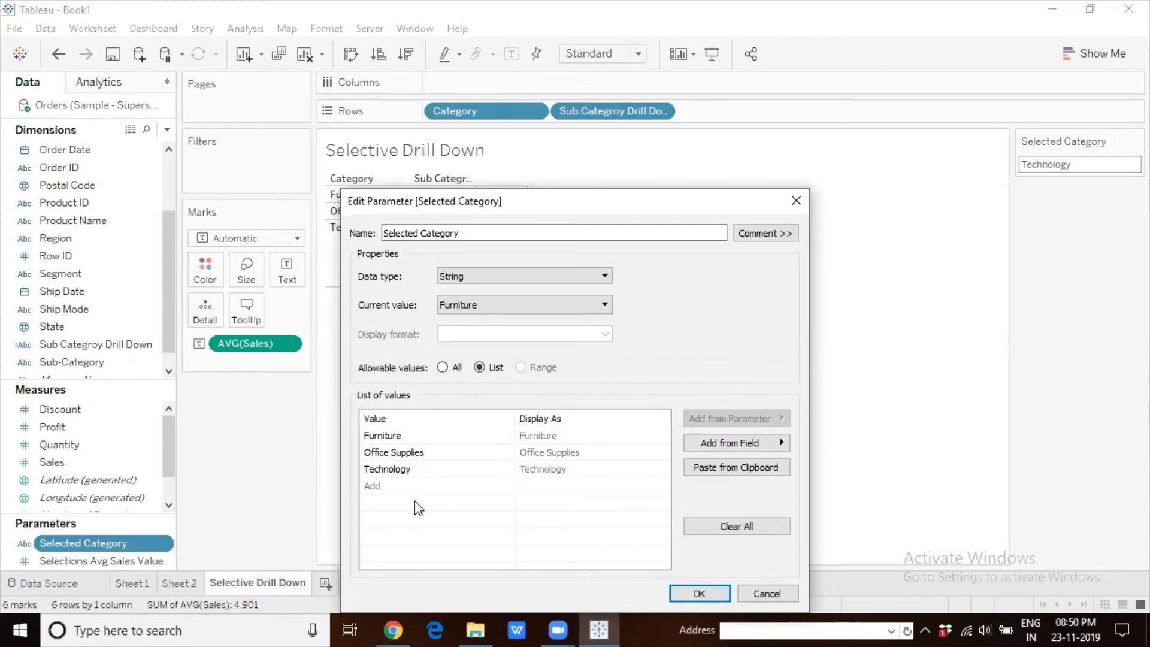
click(697, 592)
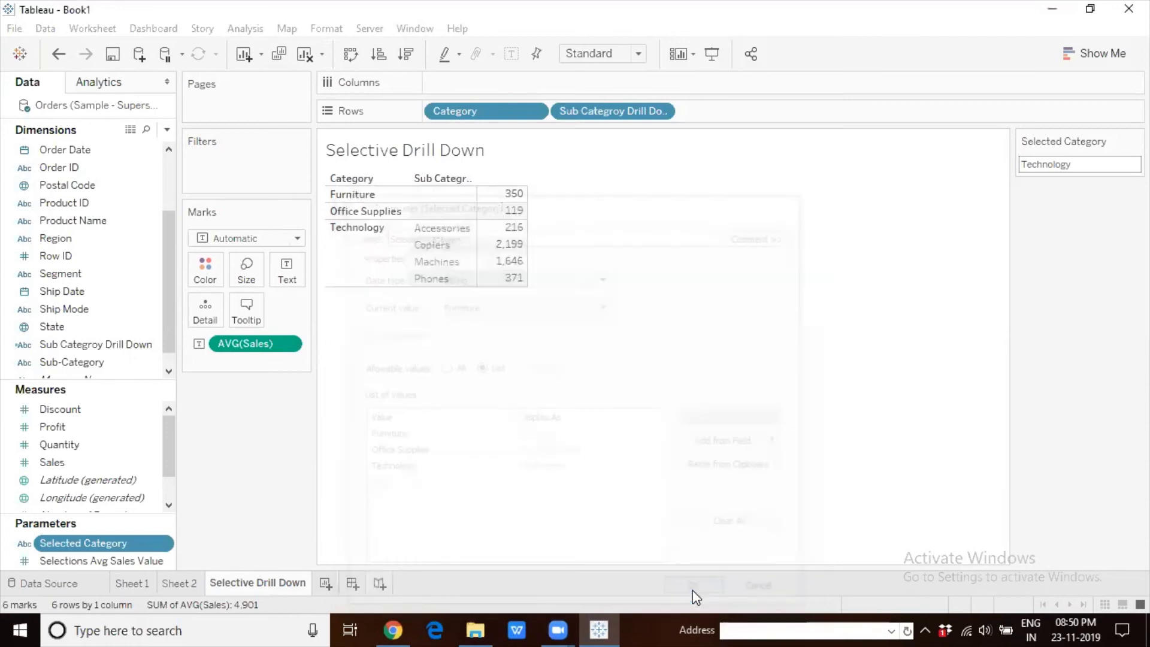
Step: Display the Selected Category control as a single value list and switch it through Office Supplies, Technology and Furniture, ending on Office Supplies
click(1136, 140)
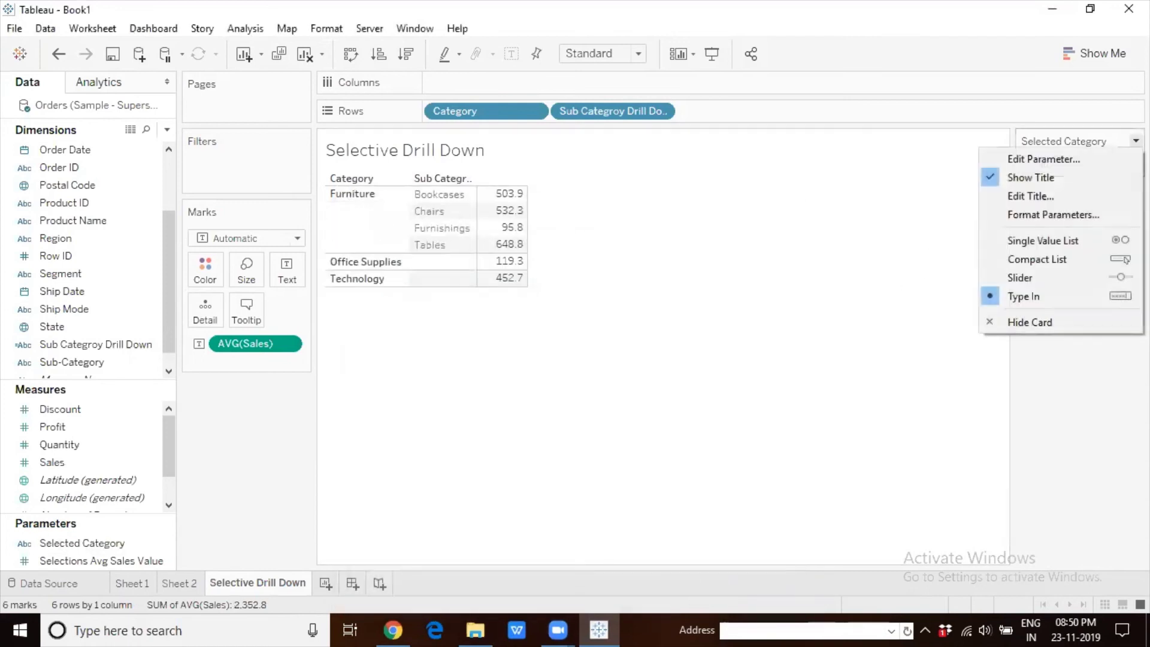
click(1047, 240)
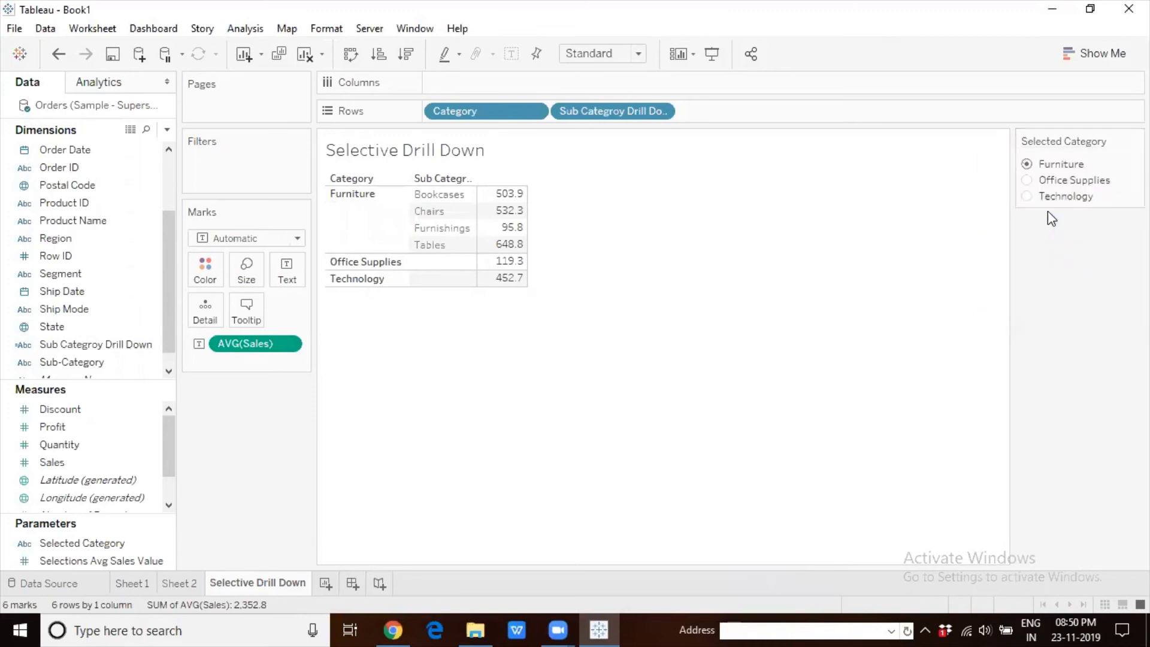
click(1026, 179)
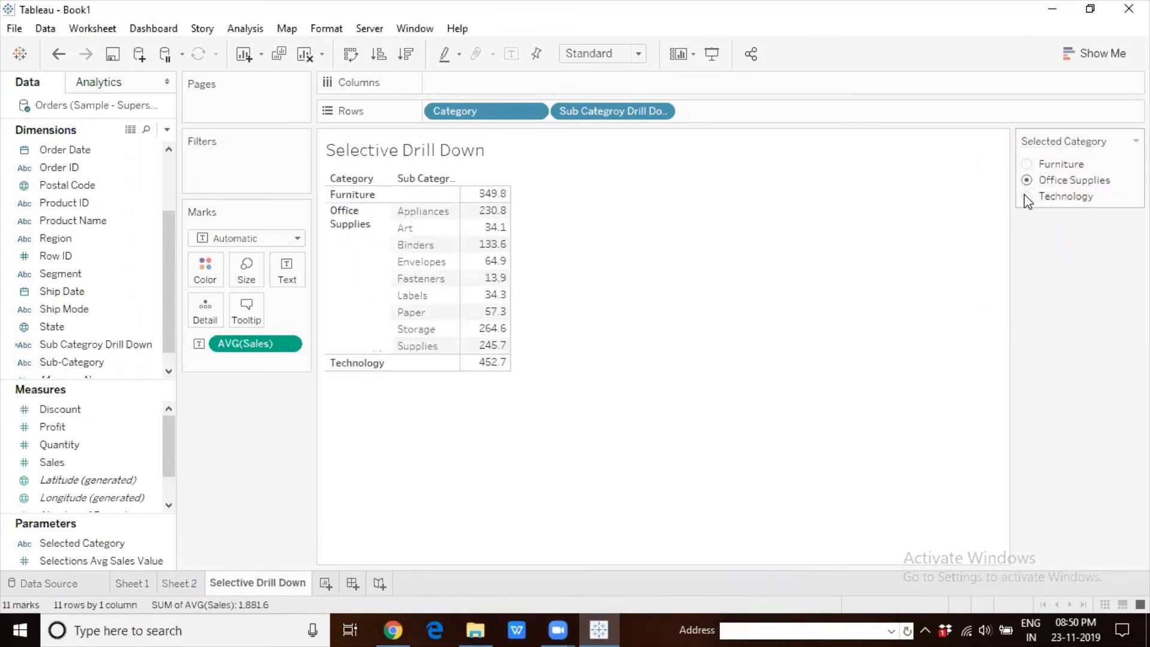
click(1026, 196)
click(1026, 163)
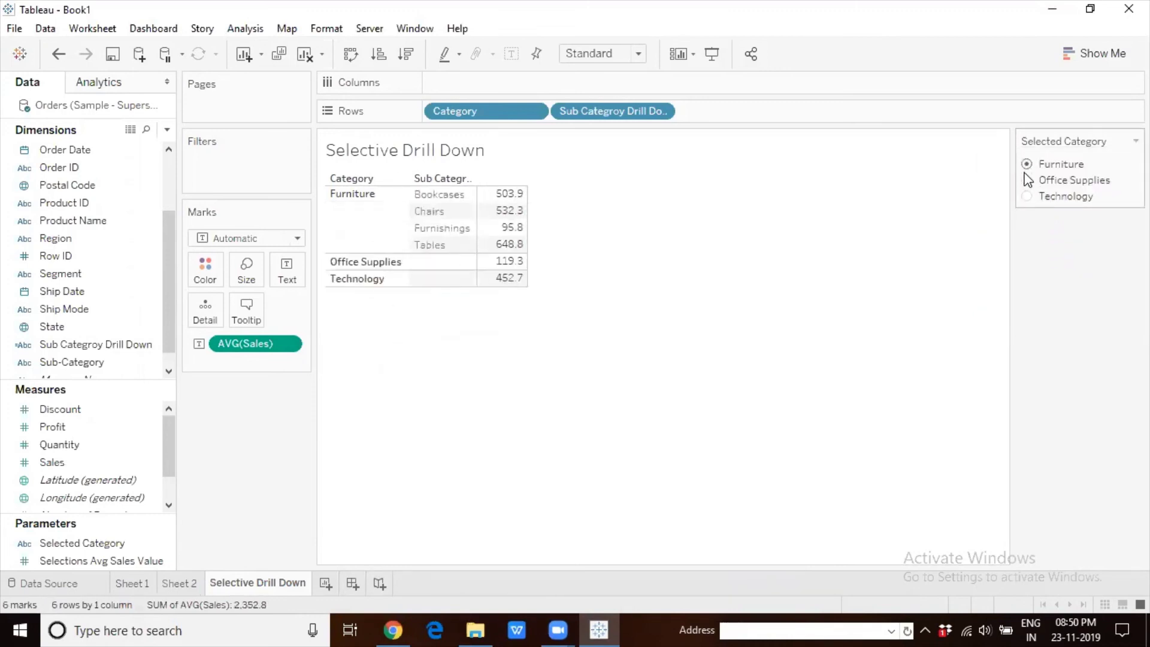
click(1026, 180)
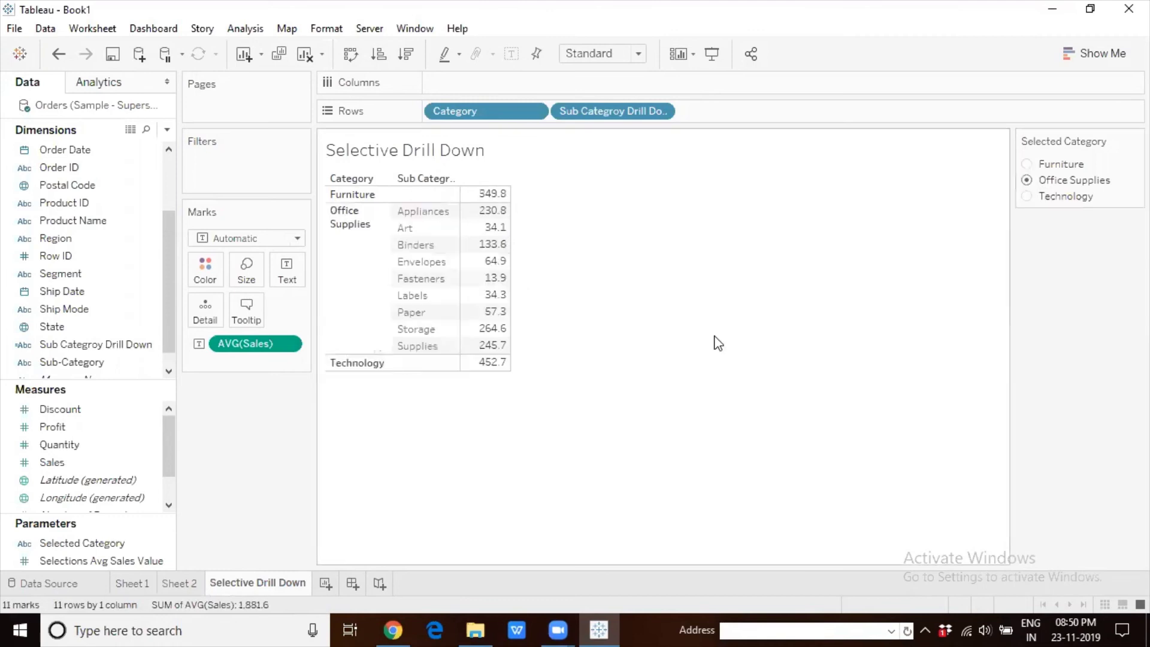
Step: Test the drill-down from the table by selecting Furniture, Office Supplies, Technology and Office Supplies again
click(359, 195)
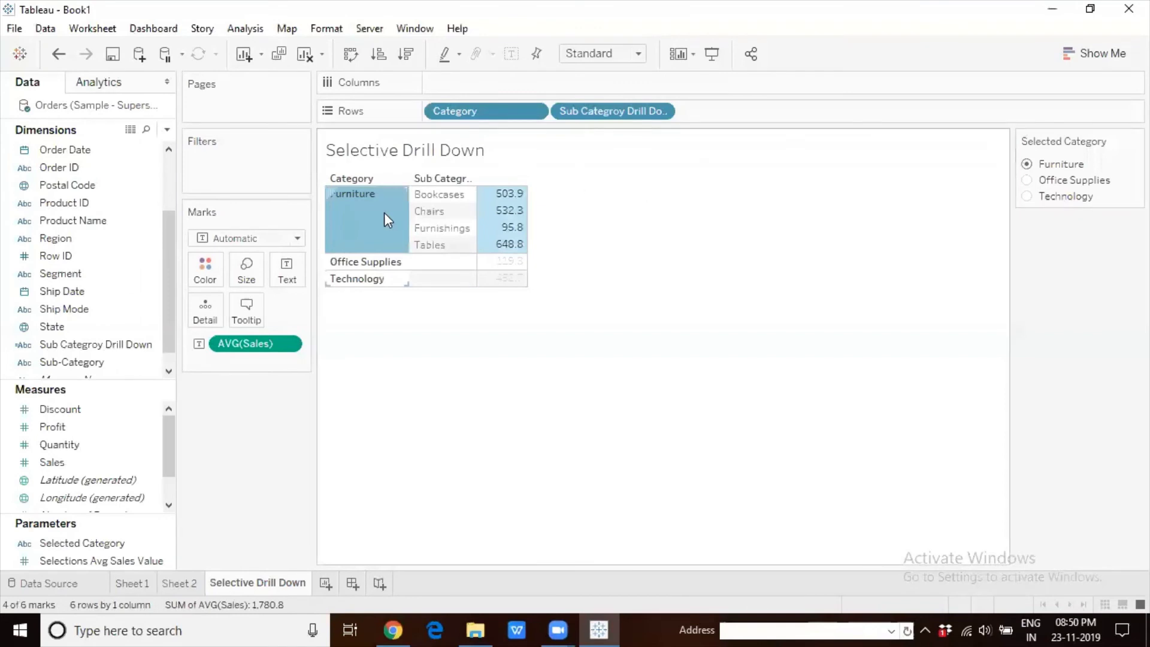
click(369, 263)
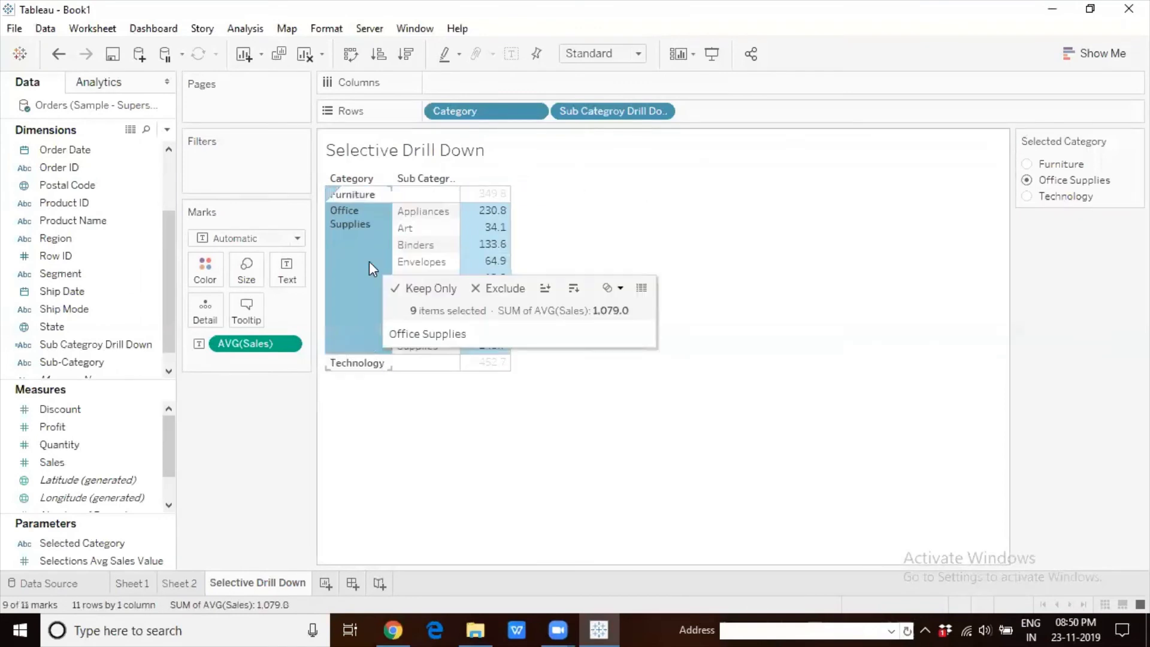
click(356, 367)
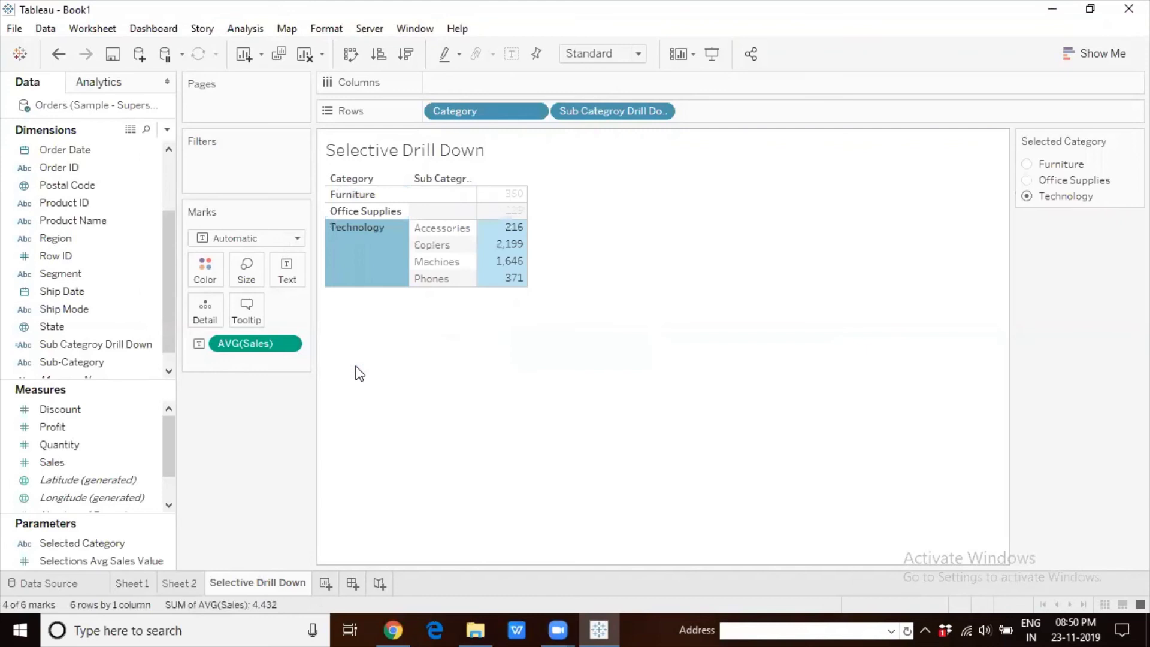
click(364, 211)
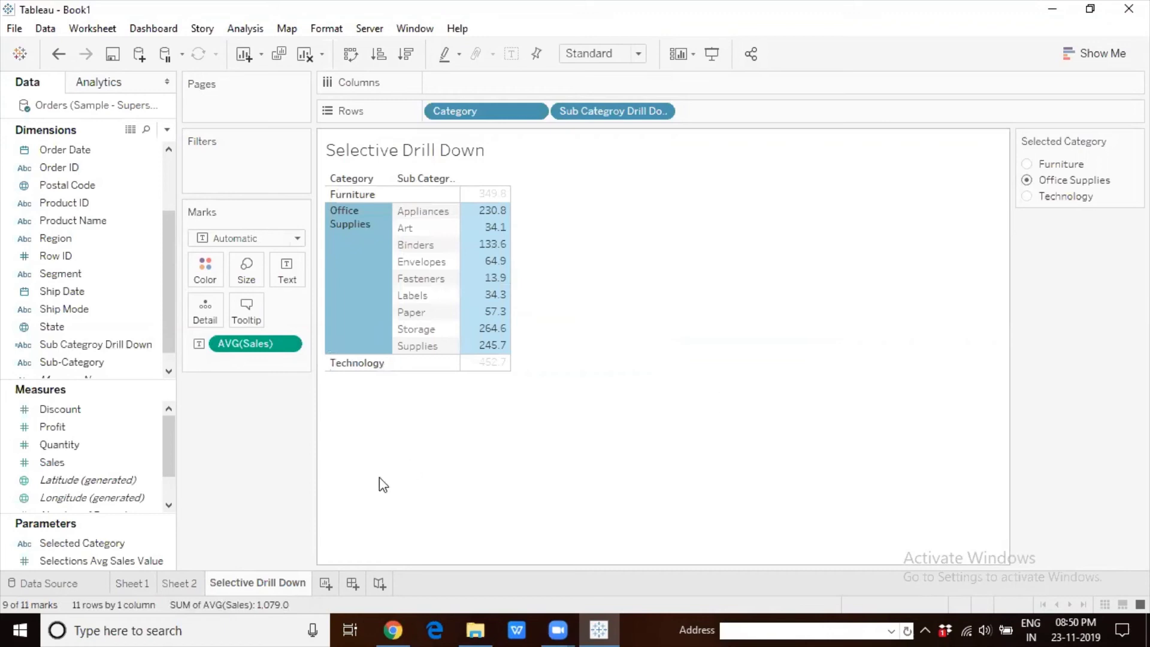
Step: Start a new change-parameter action on Sheet 2 and review the target parameters it offers
click(179, 584)
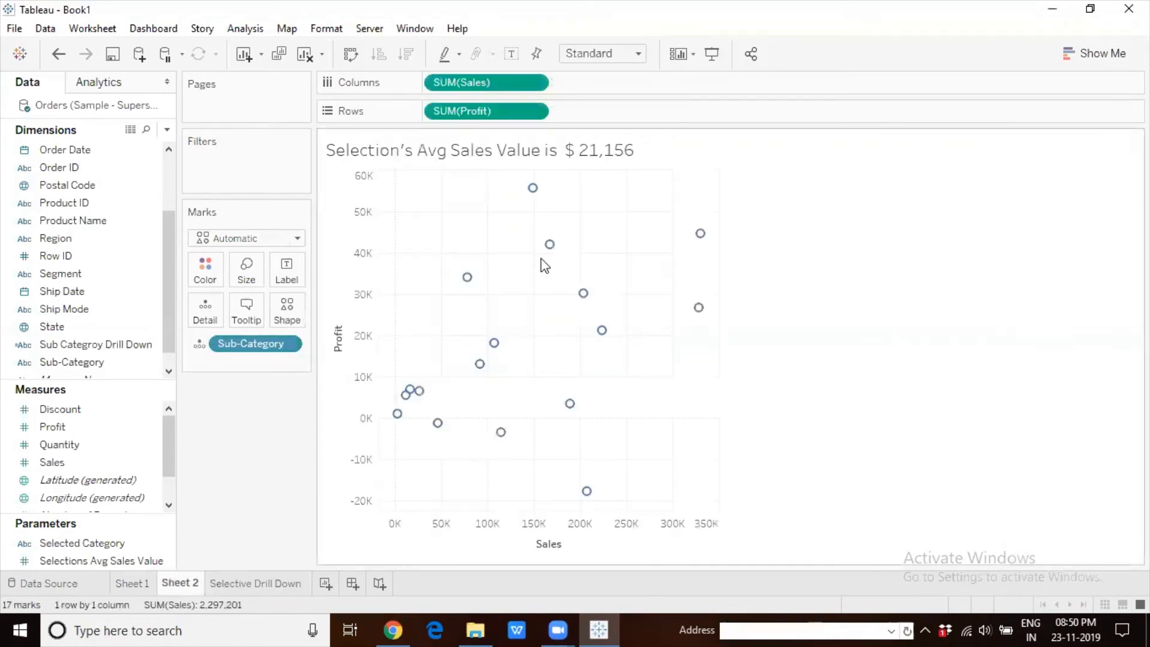
click(141, 32)
mouse_move(92, 28)
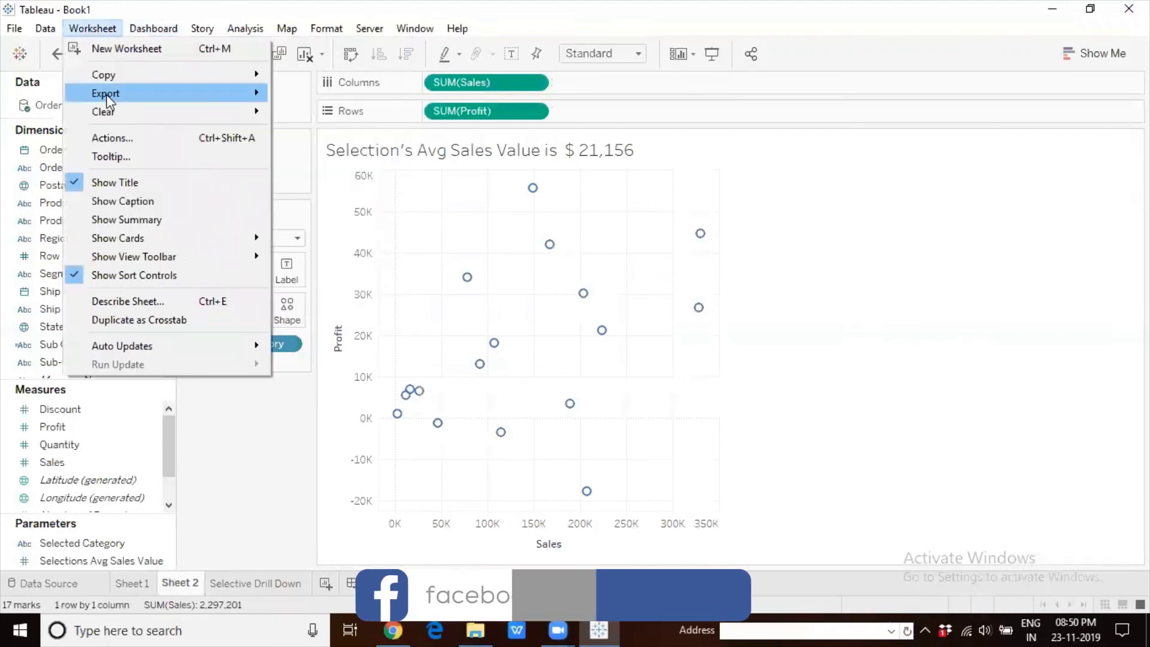
click(114, 138)
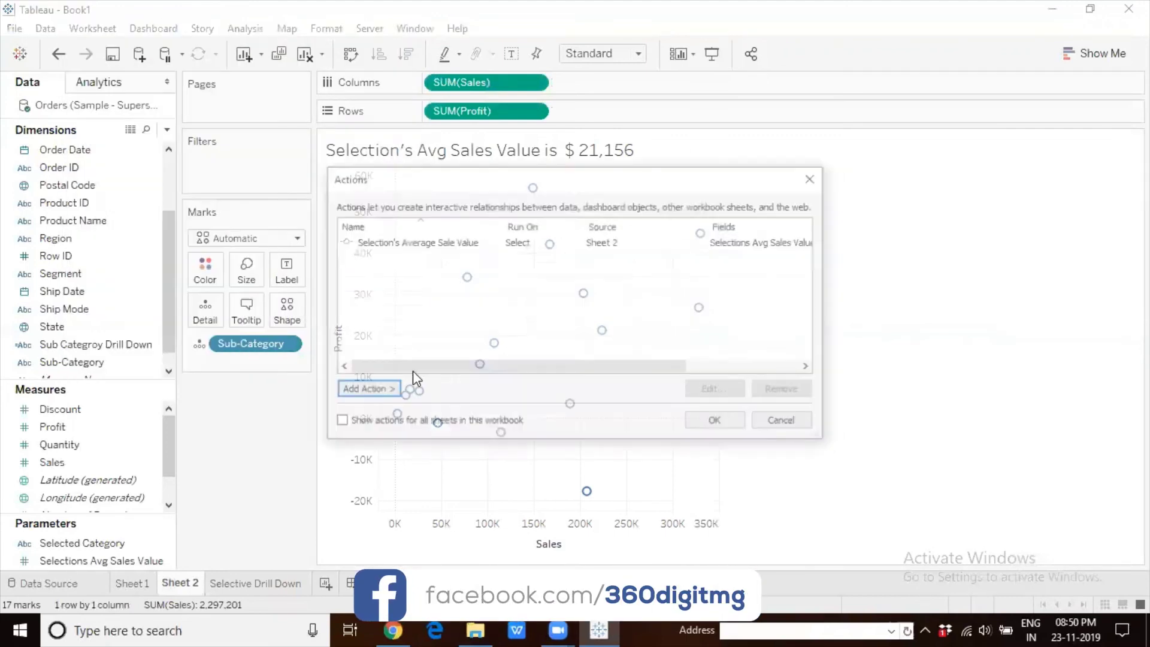
click(383, 391)
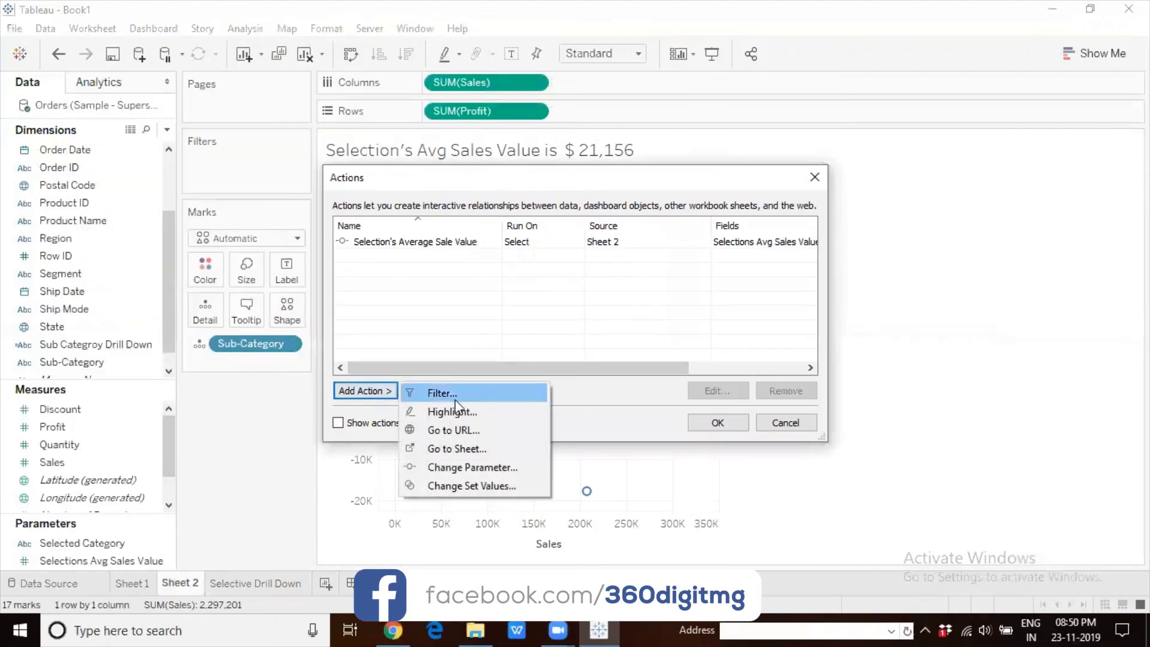
click(473, 467)
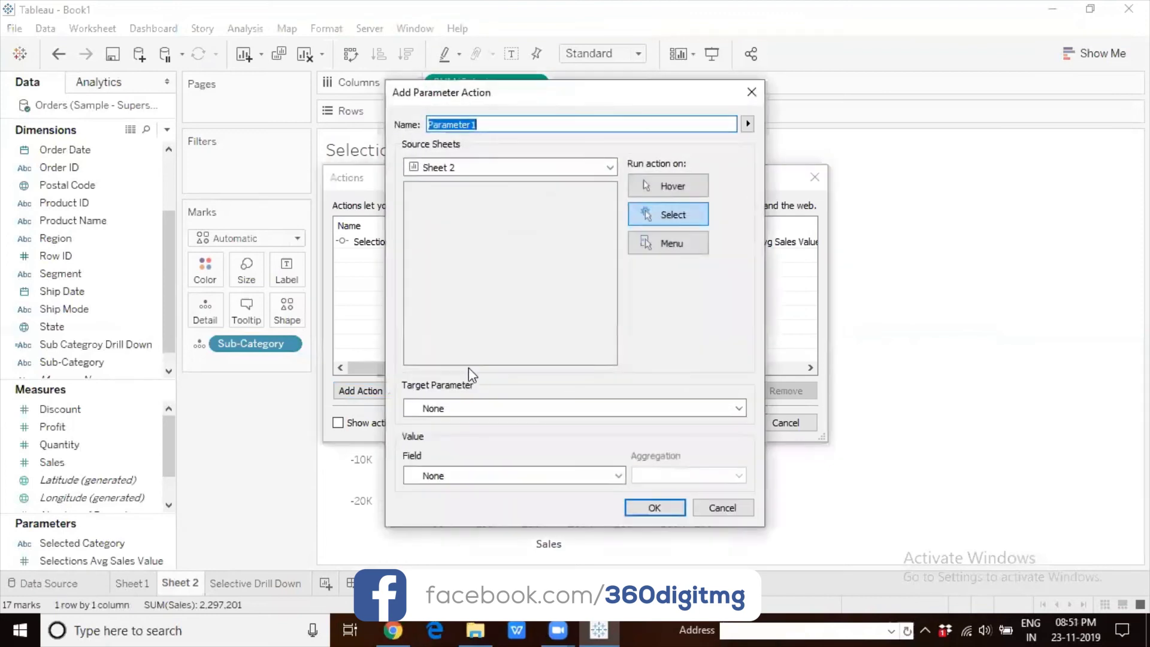
click(458, 409)
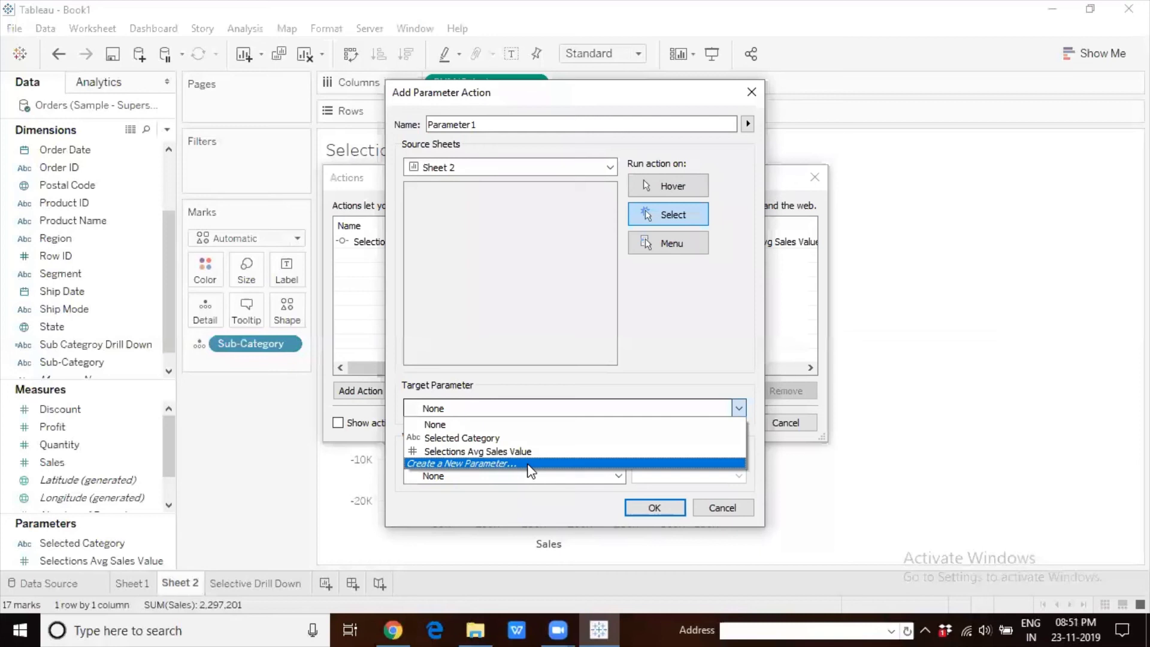
click(567, 369)
click(510, 407)
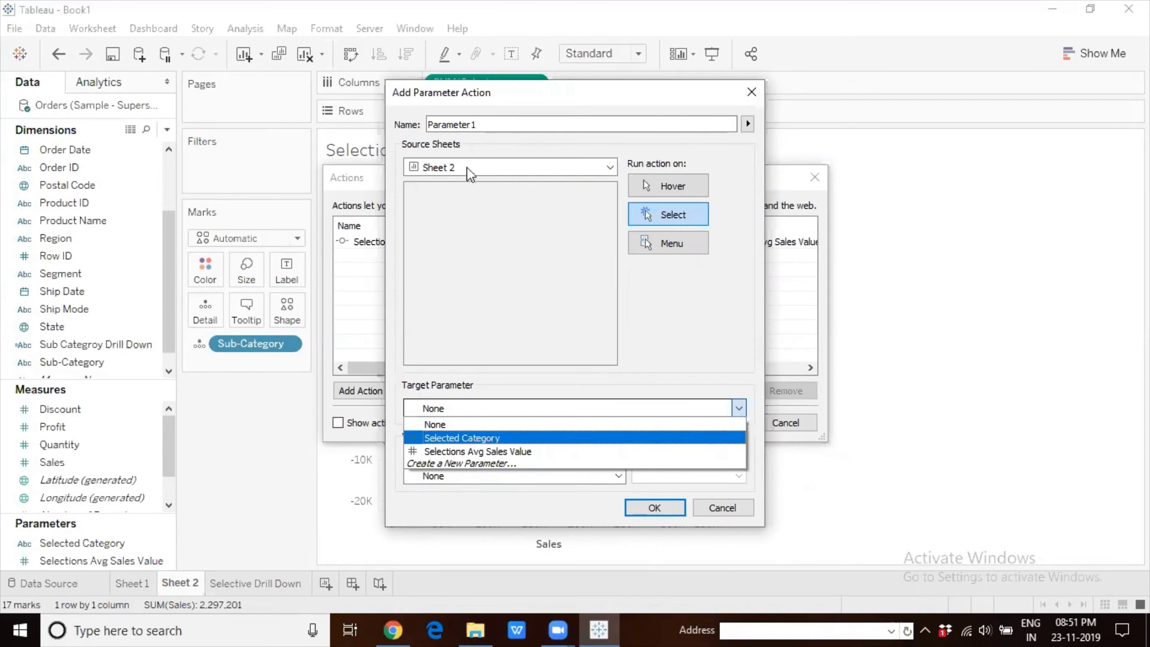
Step: Try Selections Avg Sales Value as target with SUM(Profit) as its value, review the aggregation options, and discard the new action
click(473, 450)
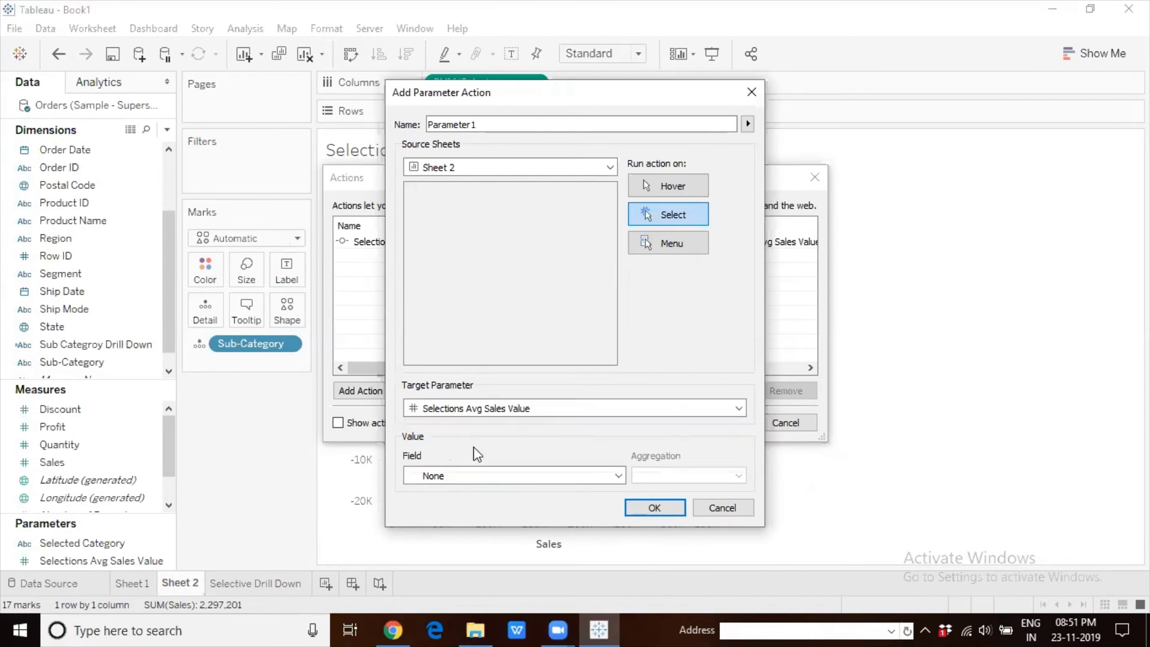
click(426, 475)
click(453, 519)
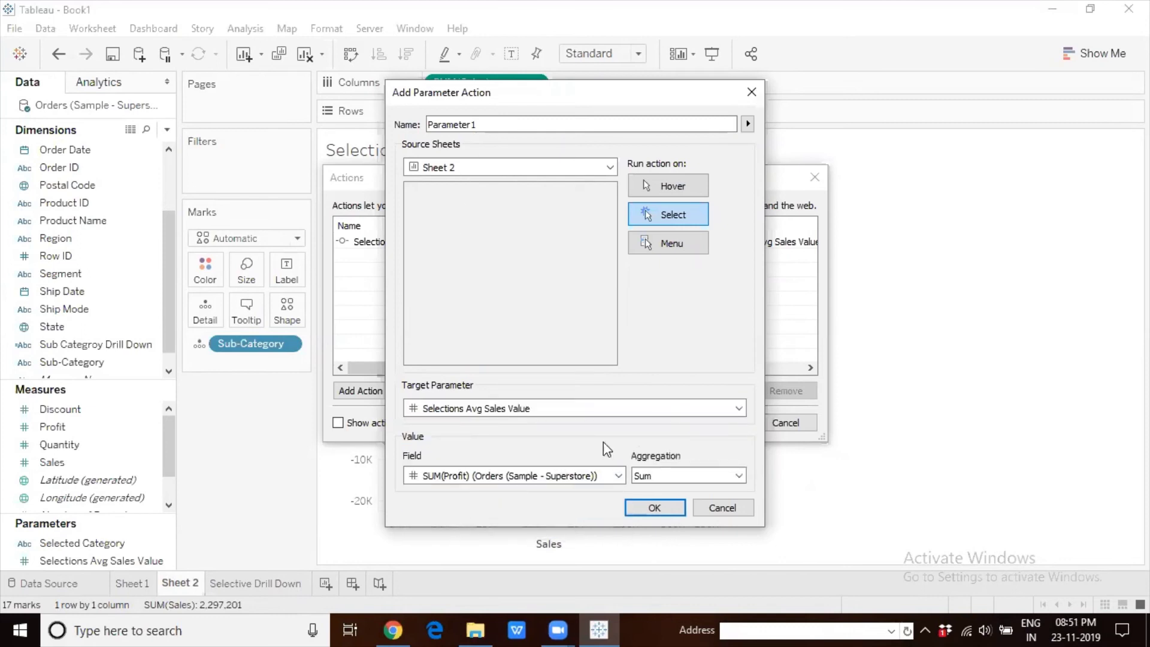
click(738, 476)
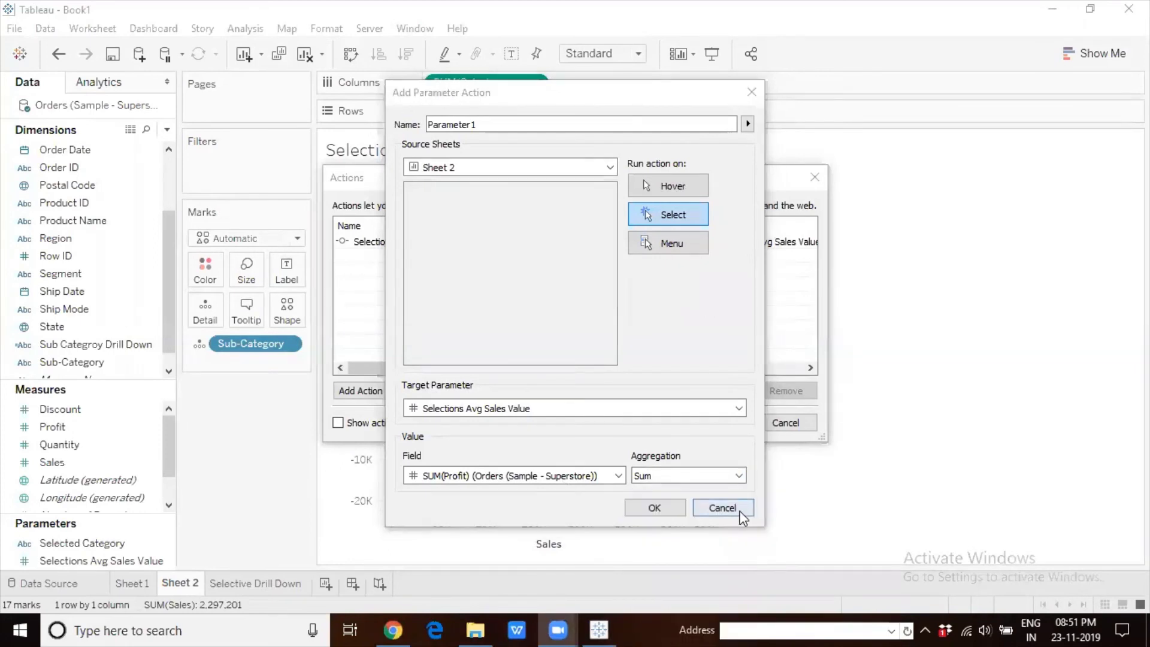
click(739, 475)
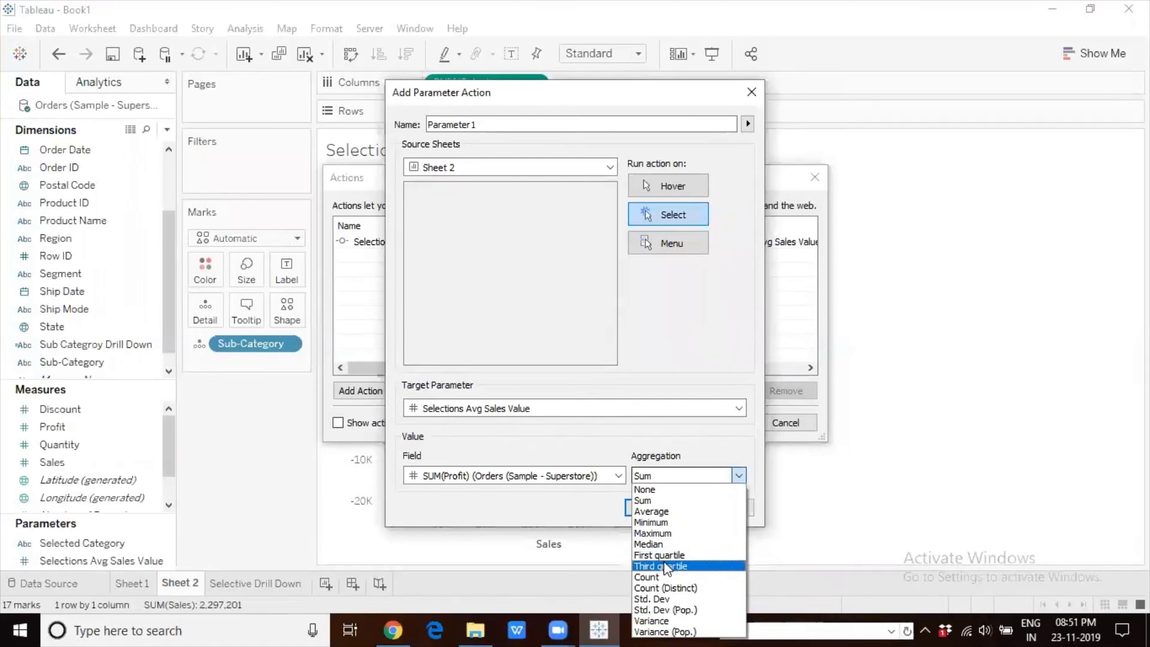
click(861, 469)
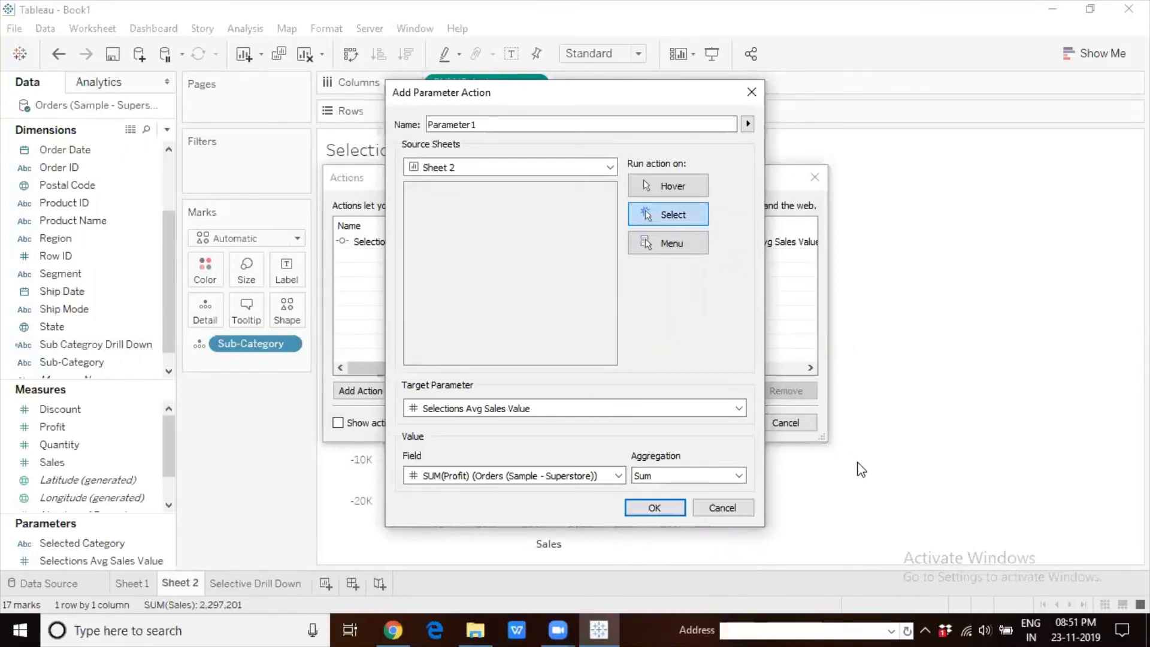
click(724, 509)
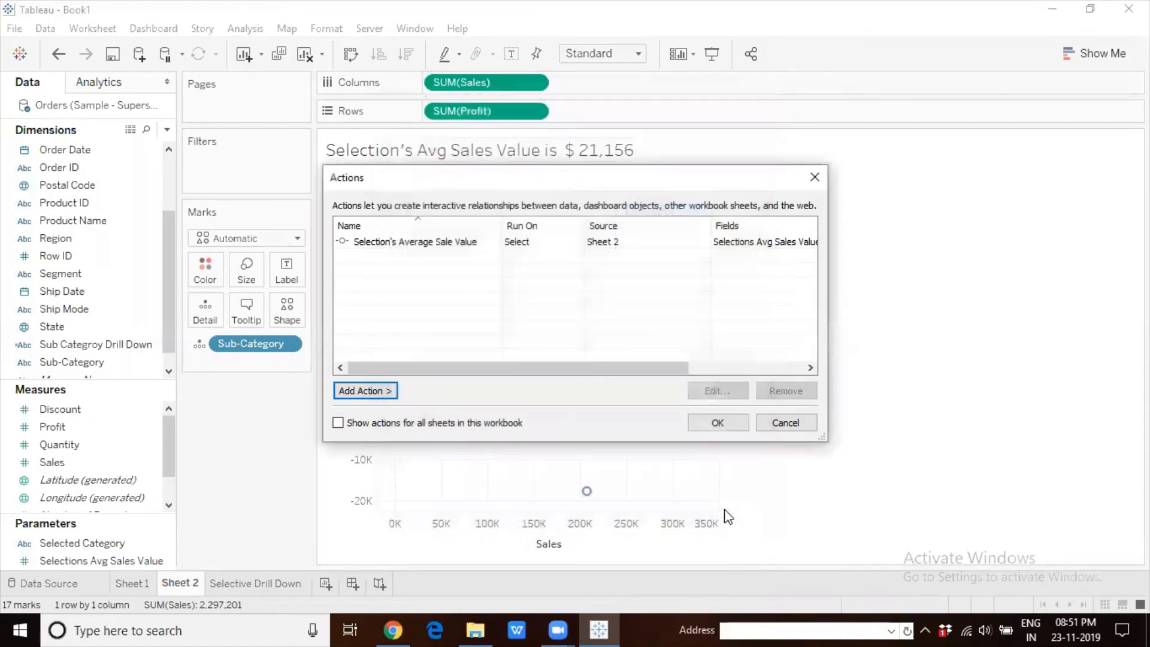
click(779, 426)
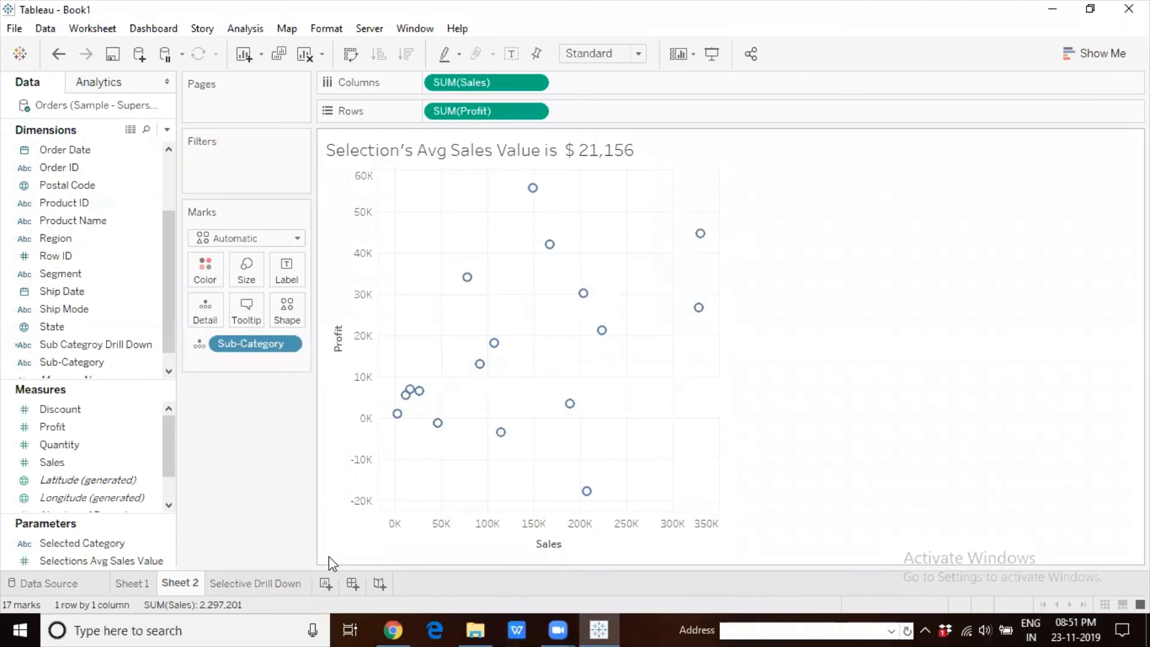
Step: Create a new worksheet with Order Date by year on Rows and switch its calendar to ISO-8601 Week-Based
click(325, 582)
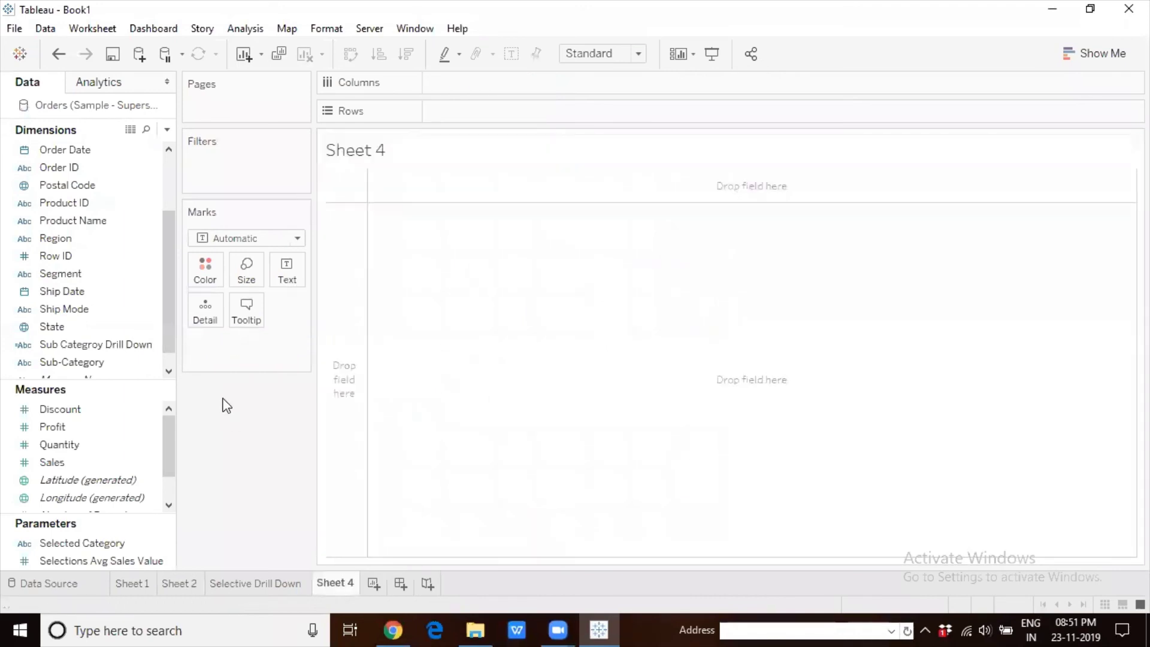
mouse_move(108, 157)
mouse_down()
mouse_move(468, 100)
mouse_move(492, 120)
mouse_up()
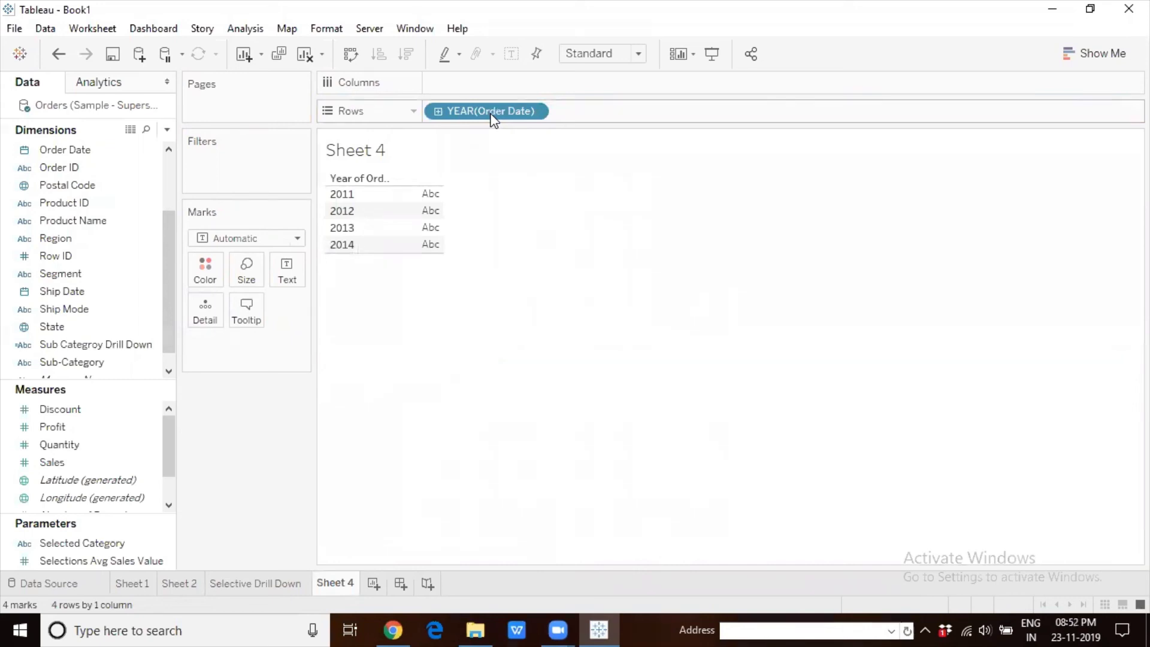
click(536, 112)
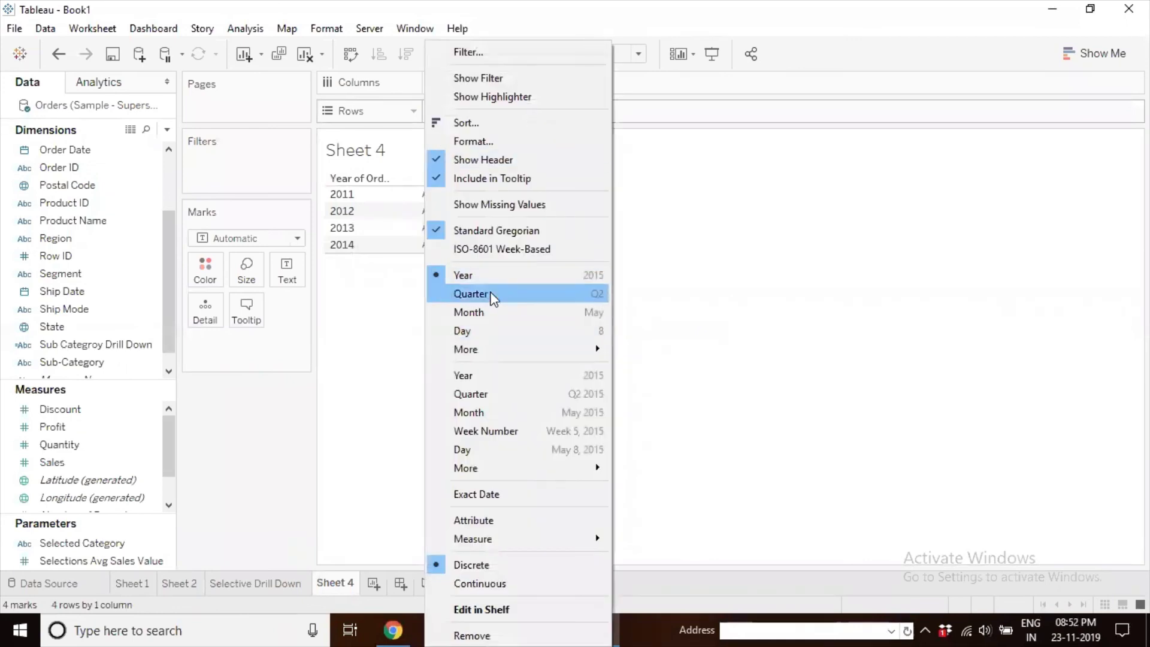
mouse_move(496, 359)
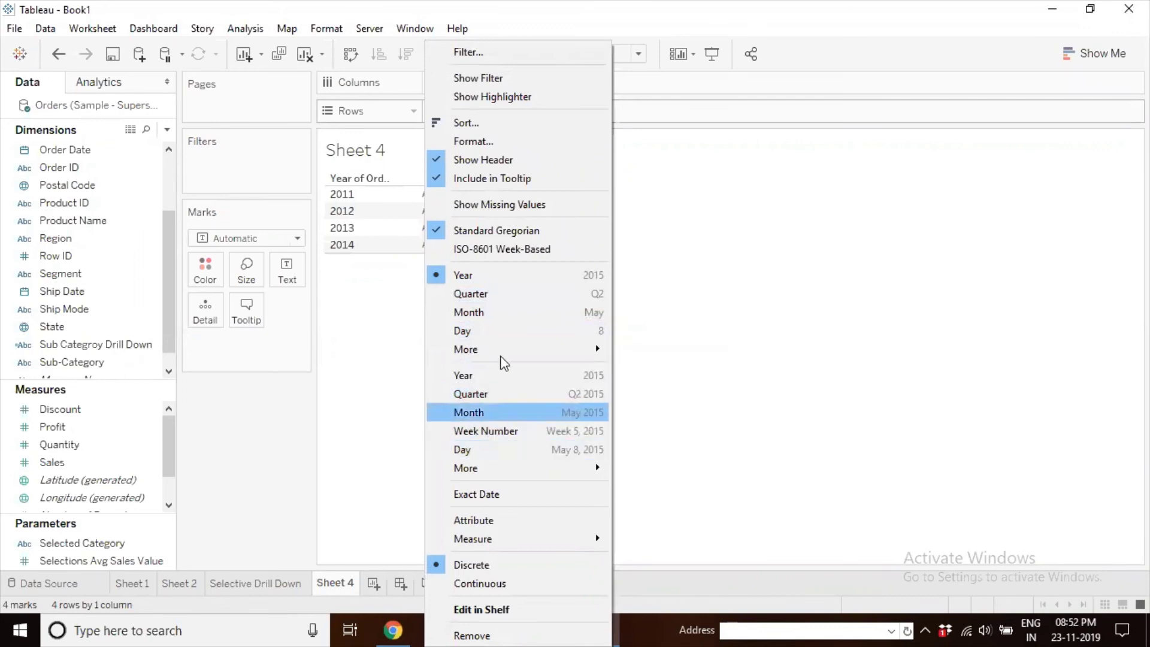
click(501, 249)
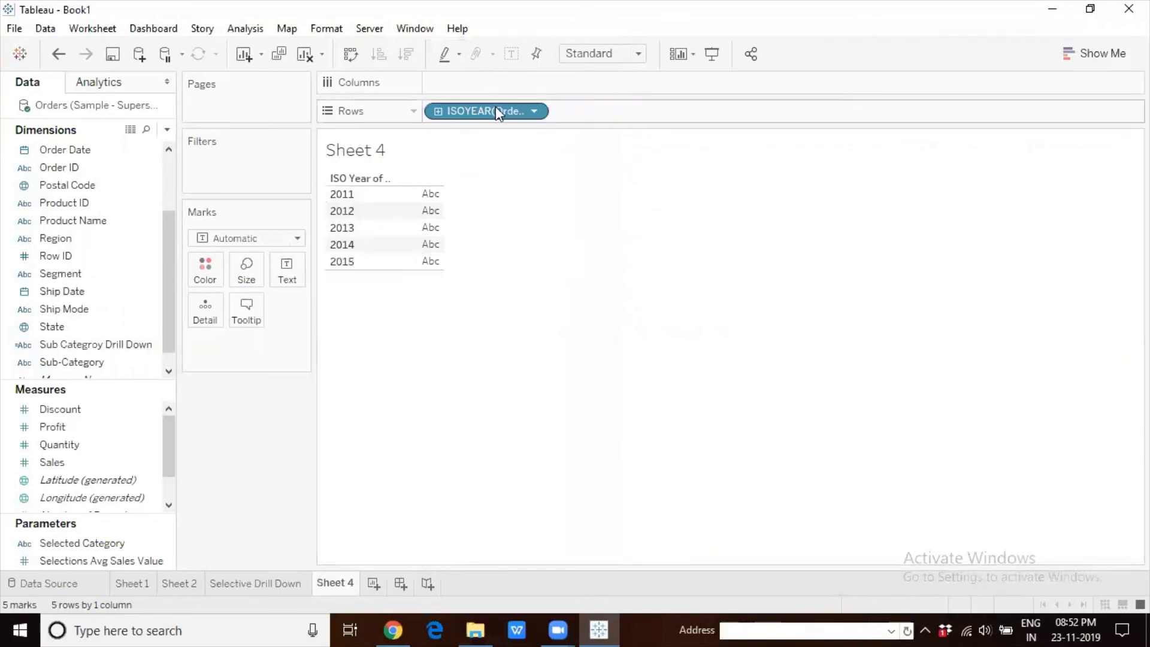
Step: Compare calendars by switching Order Date to Standard Gregorian and back to ISO-8601 Week-Based
click(534, 111)
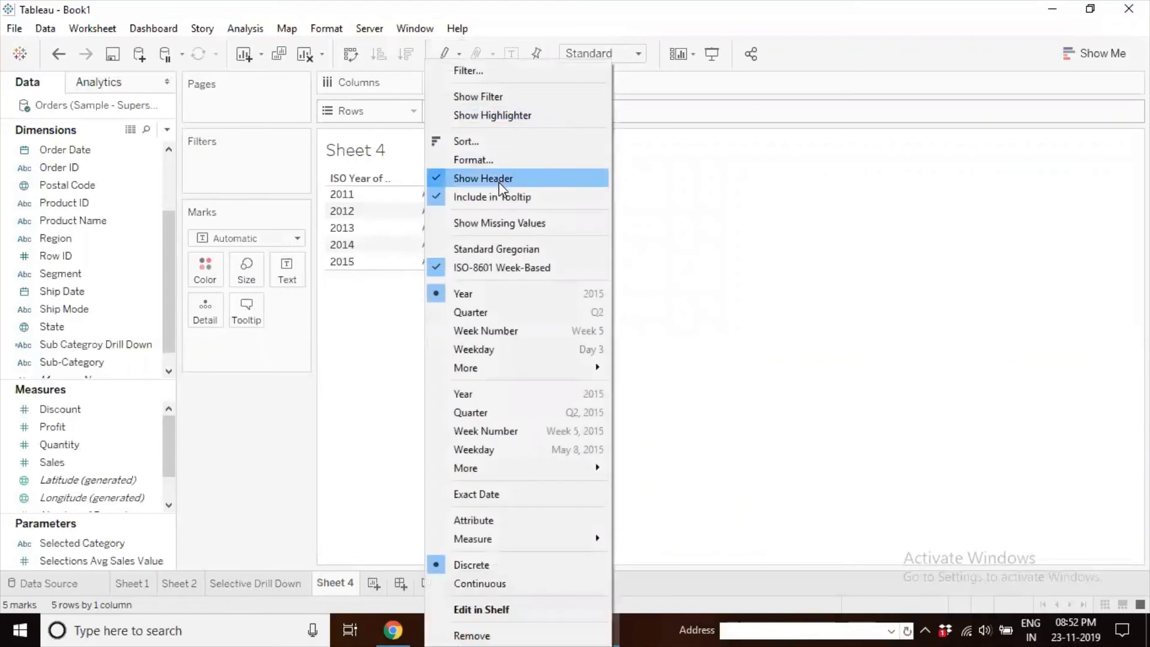
click(495, 247)
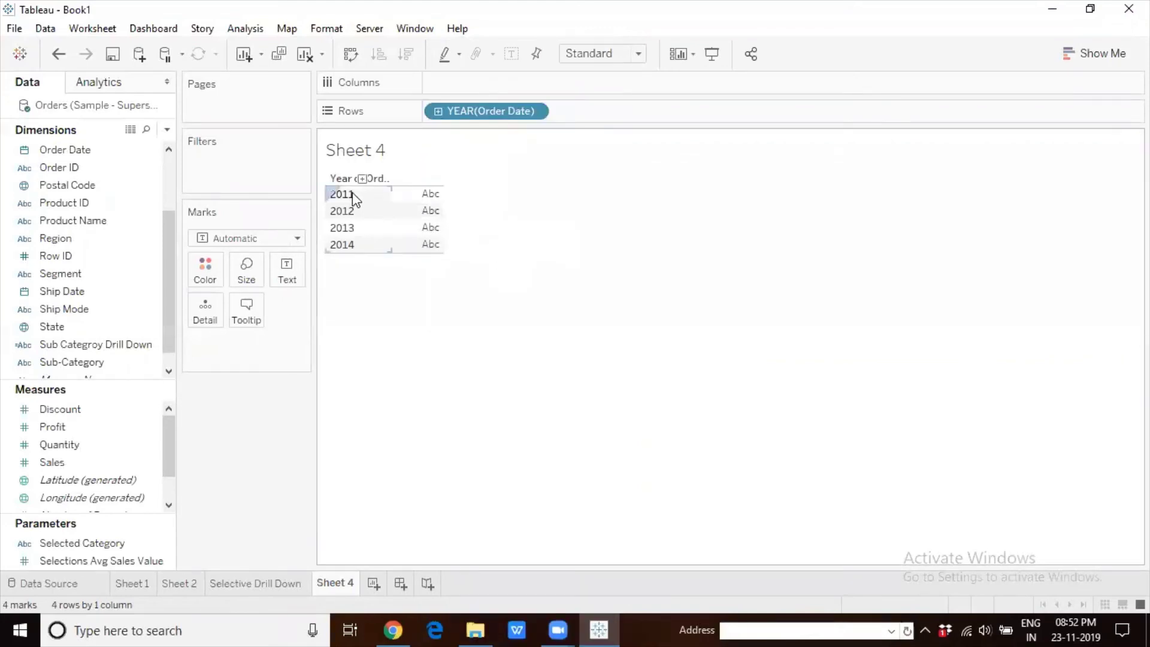
click(538, 113)
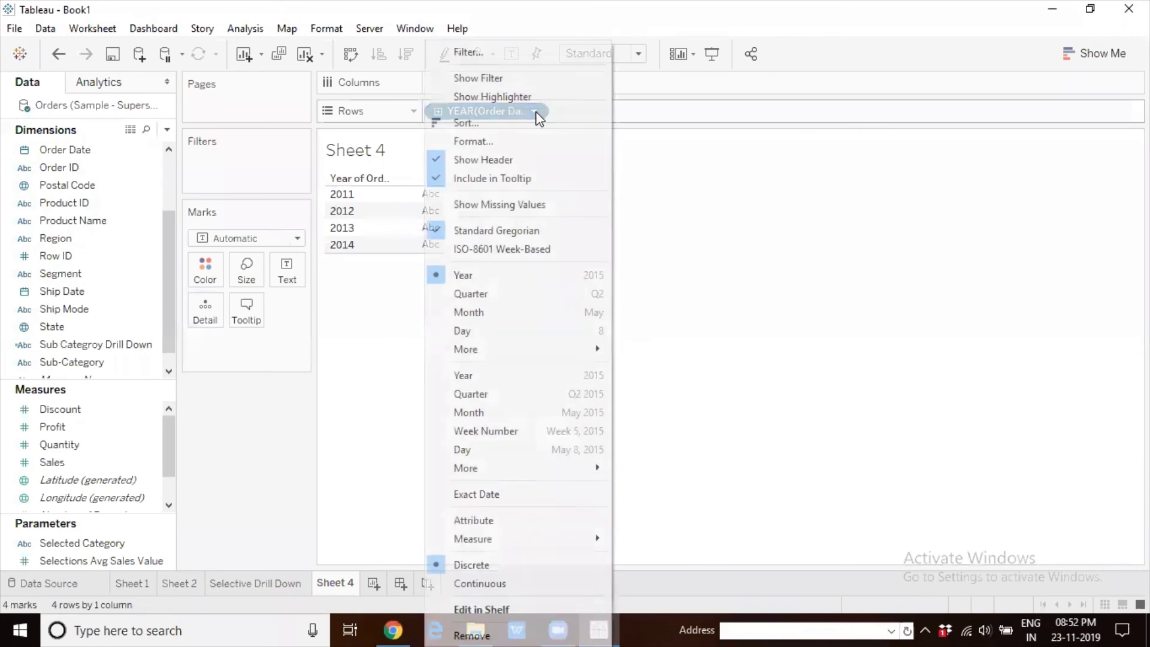
click(505, 250)
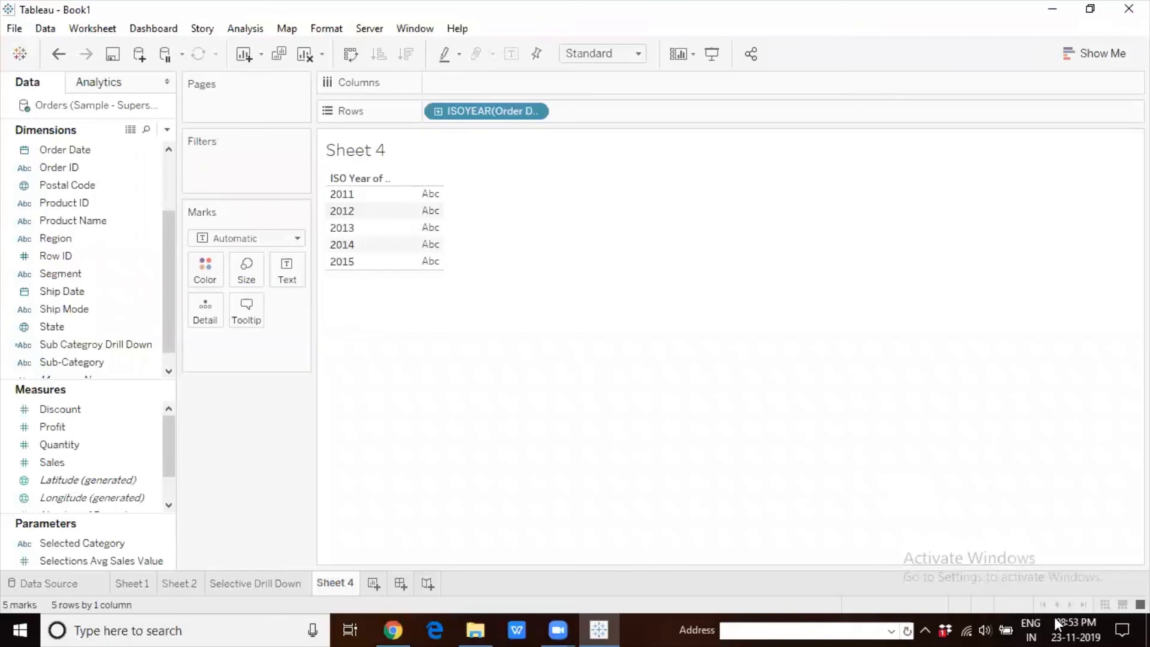
Step: Browse the Windows system calendar back to December 2014, examine how its last week spans the year end, and close the calendar
click(1069, 621)
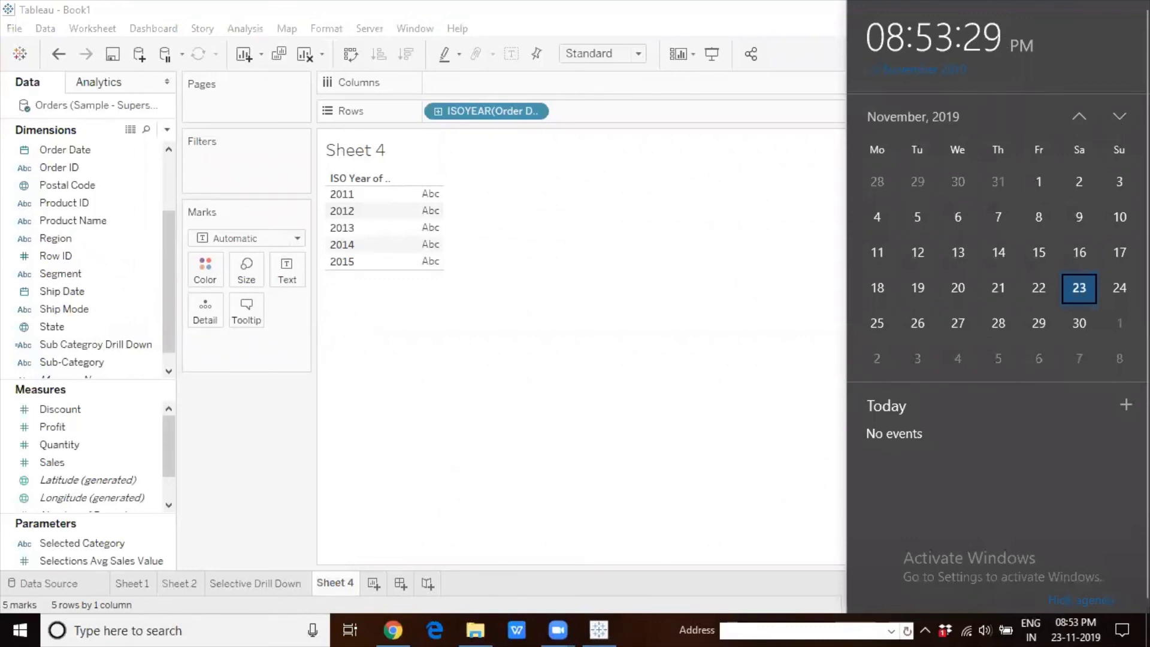
click(1119, 116)
click(1119, 116)
click(1077, 114)
click(1077, 114)
click(1077, 114)
click(1077, 117)
click(1077, 116)
click(1077, 116)
click(1077, 116)
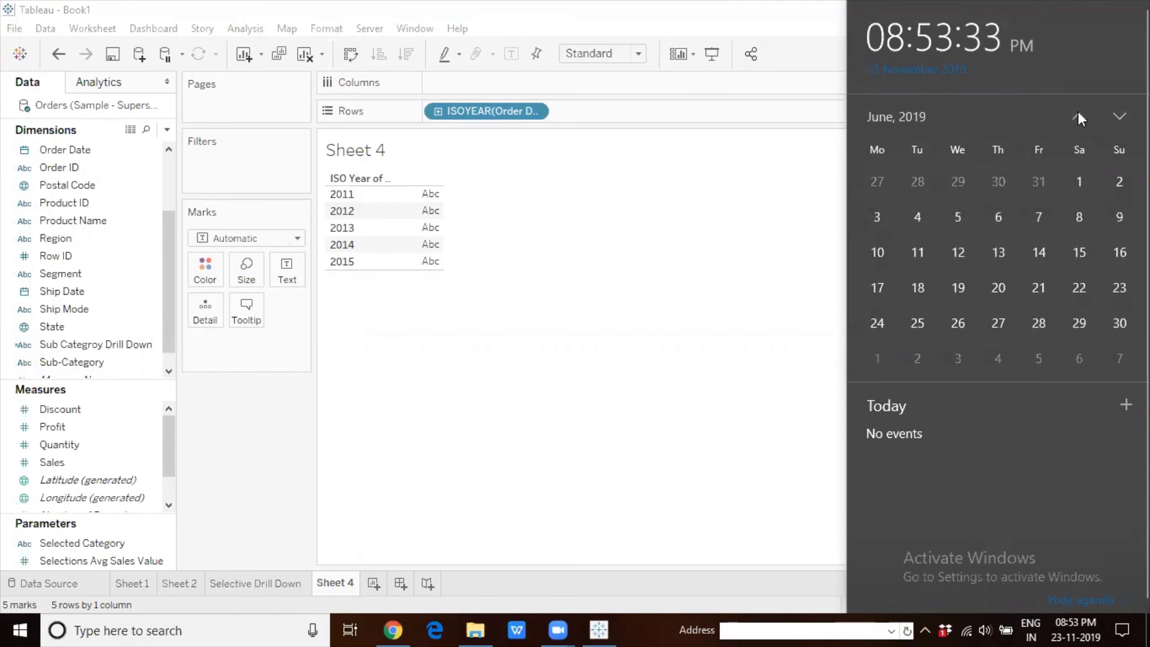
click(1077, 117)
click(1077, 117)
click(1077, 117)
click(1077, 117)
click(1077, 117)
click(1077, 117)
click(1077, 118)
click(1078, 117)
click(1077, 117)
click(1077, 117)
click(1077, 117)
click(1077, 117)
click(1077, 117)
click(1077, 118)
click(1077, 117)
click(1077, 118)
click(1077, 118)
click(1077, 118)
click(1077, 118)
click(1077, 117)
click(1077, 118)
click(1077, 117)
click(1077, 118)
click(1078, 117)
click(1077, 117)
click(1077, 117)
click(1077, 117)
click(1077, 118)
click(1077, 117)
click(1077, 117)
click(1077, 117)
click(1077, 118)
click(1077, 118)
click(1077, 118)
click(1077, 117)
click(1077, 117)
click(1077, 117)
click(1077, 118)
click(1077, 117)
click(1077, 118)
click(1077, 118)
click(1077, 117)
click(1078, 118)
click(1077, 117)
click(1077, 117)
click(1077, 118)
click(1078, 117)
click(1078, 117)
click(1118, 118)
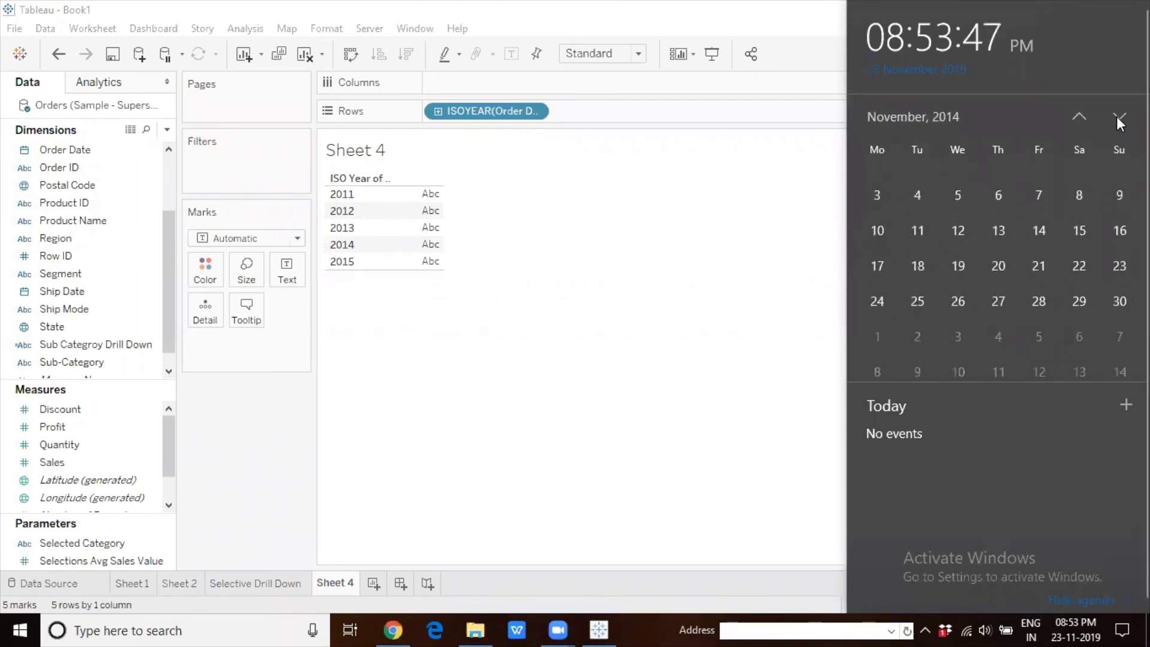
click(1117, 118)
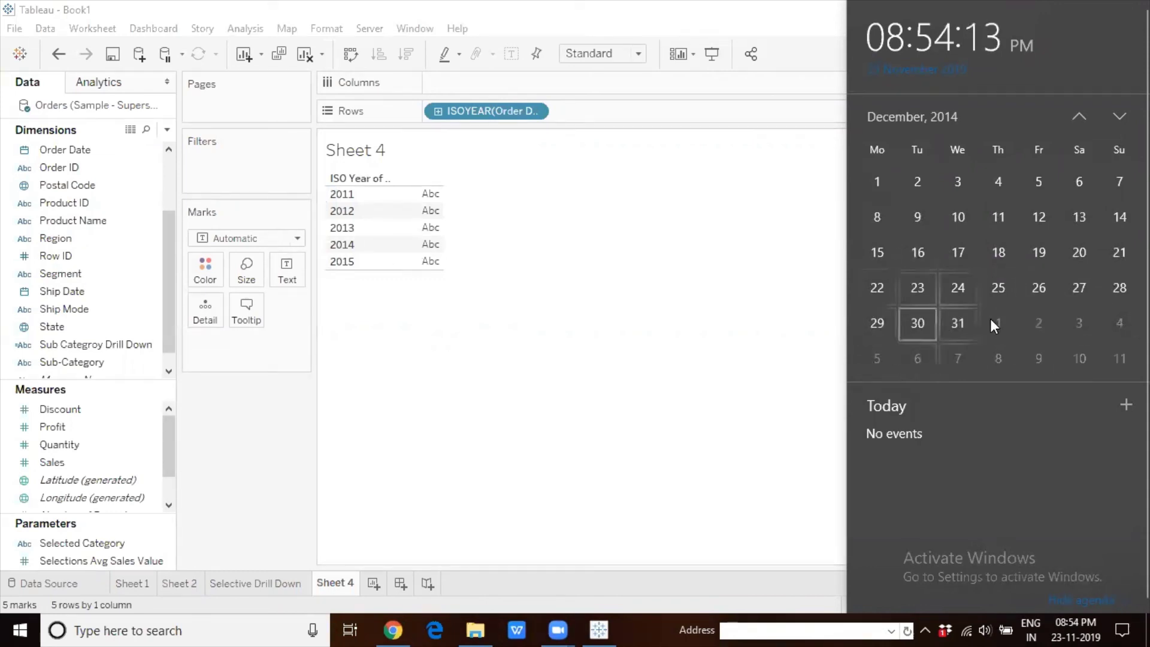
drag(328, 190, 333, 271)
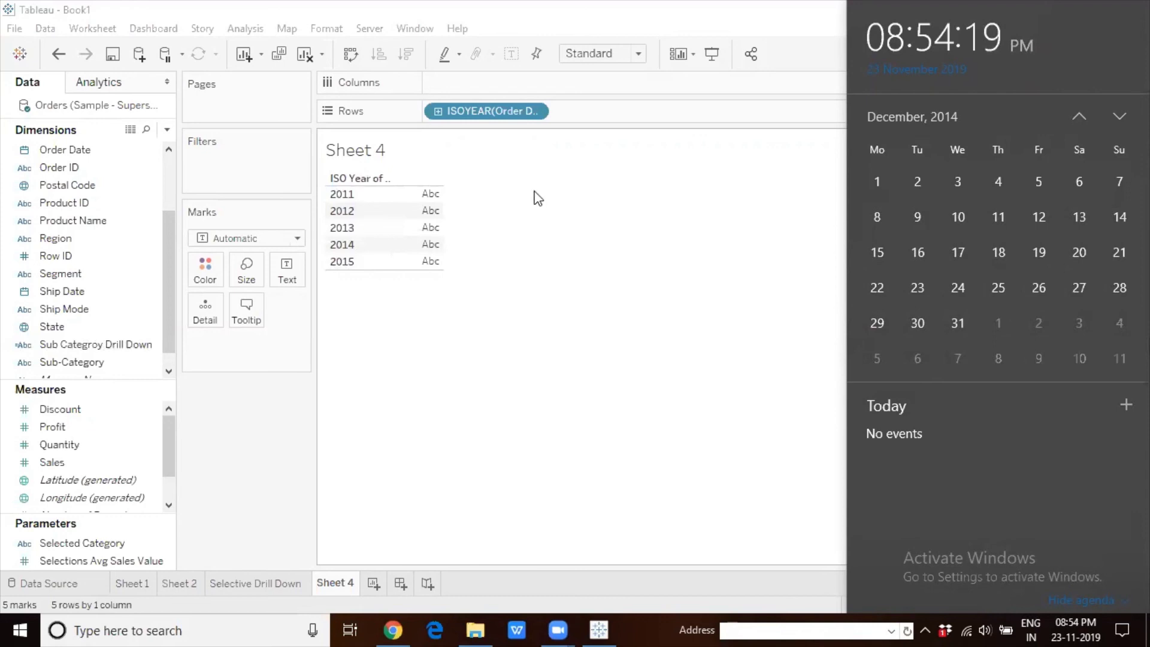
click(534, 193)
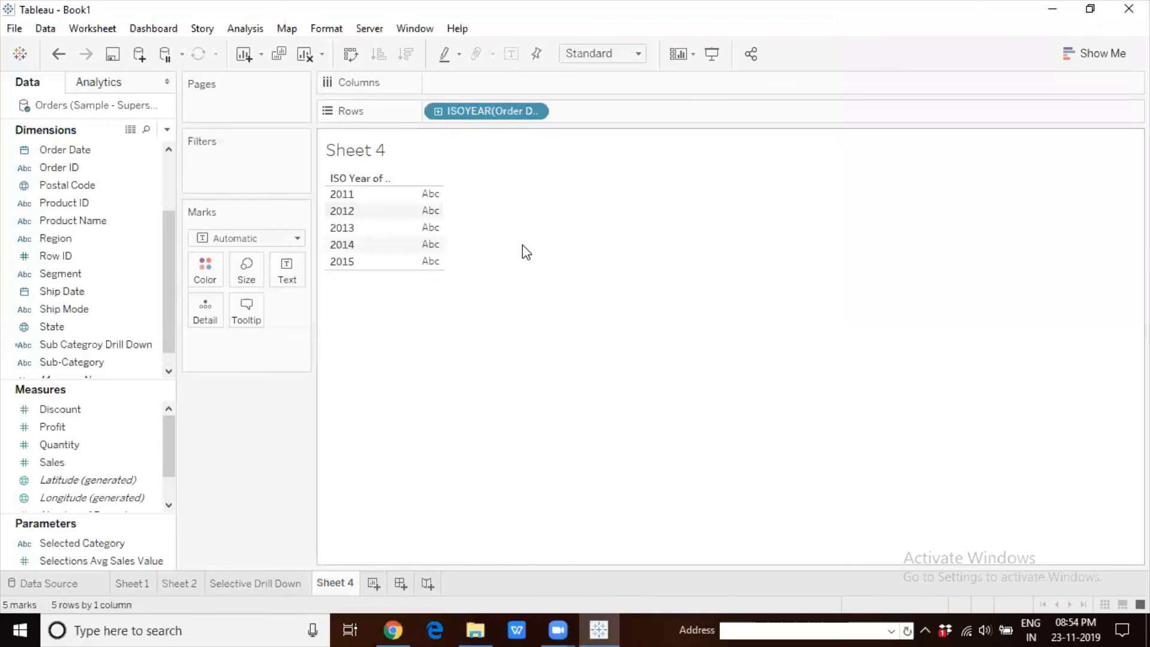
Step: Review the ISO date options for Order Date and the detail levels in the Custom Date dialog, and cancel without choosing one
click(534, 113)
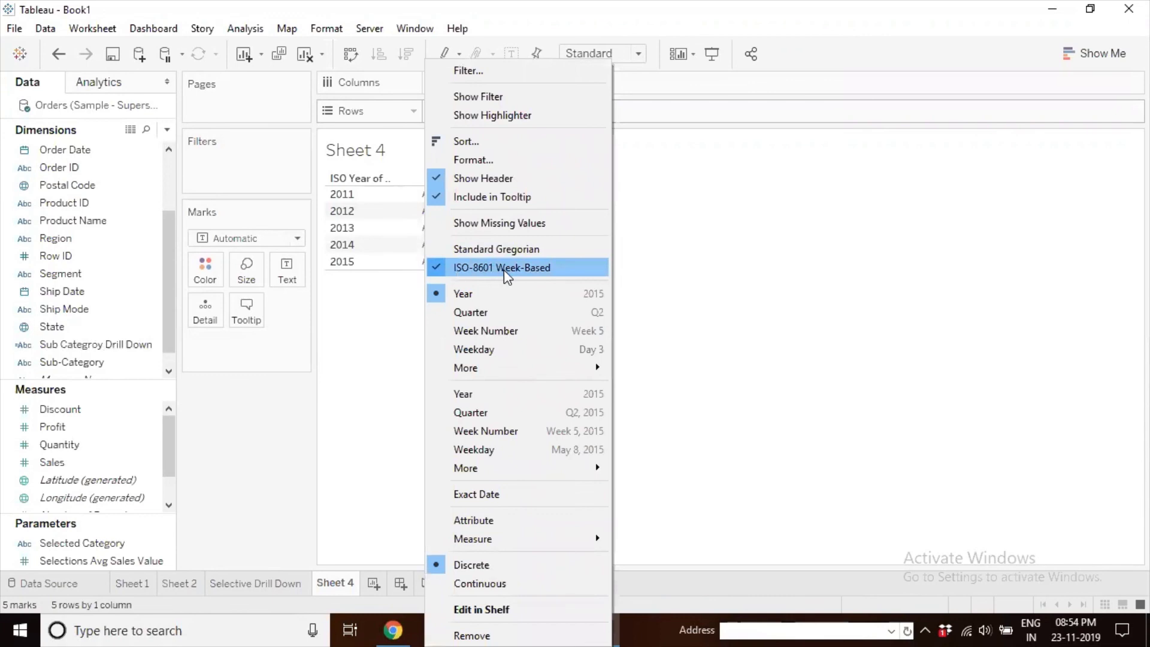
click(394, 292)
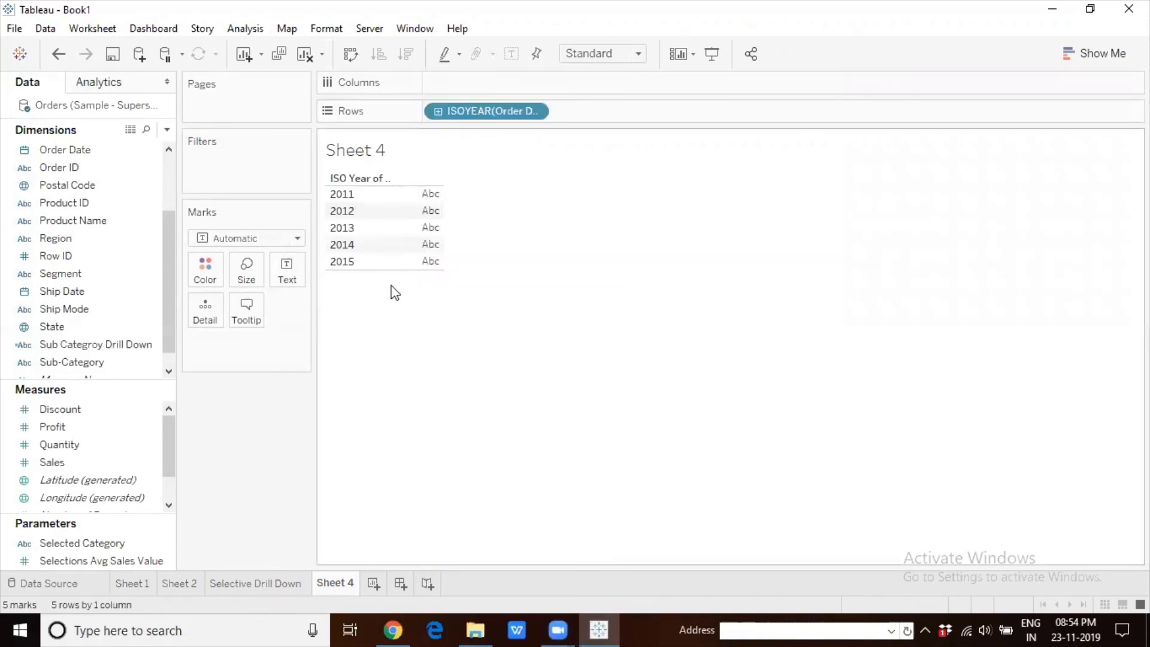
click(534, 112)
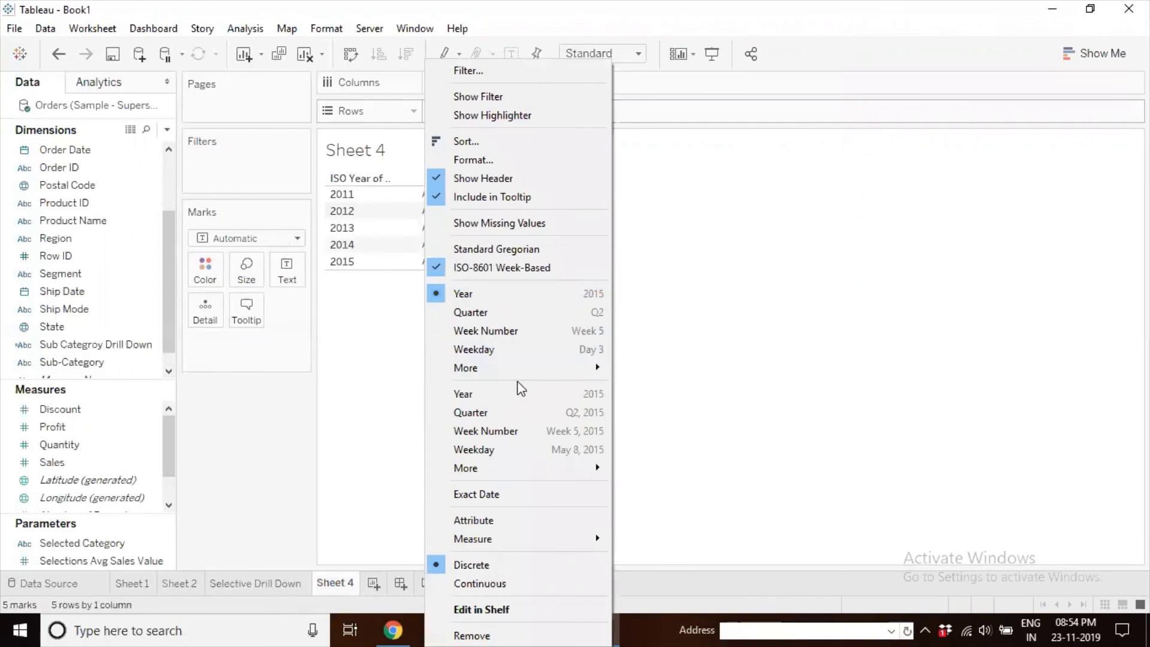
mouse_move(601, 371)
click(639, 371)
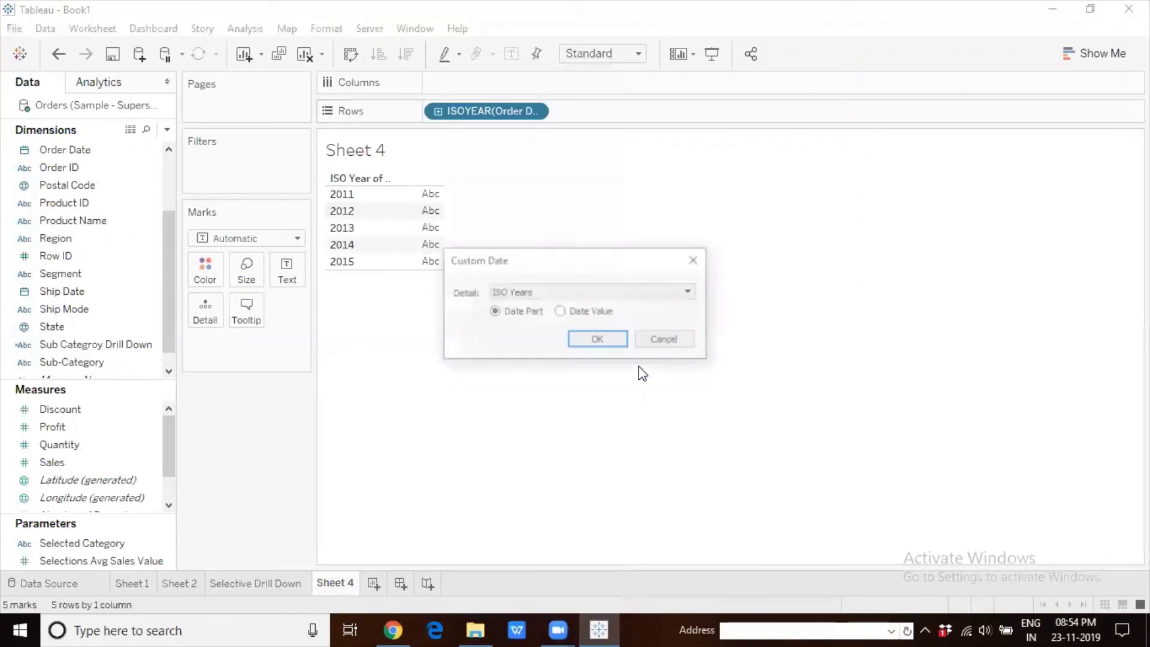
click(626, 290)
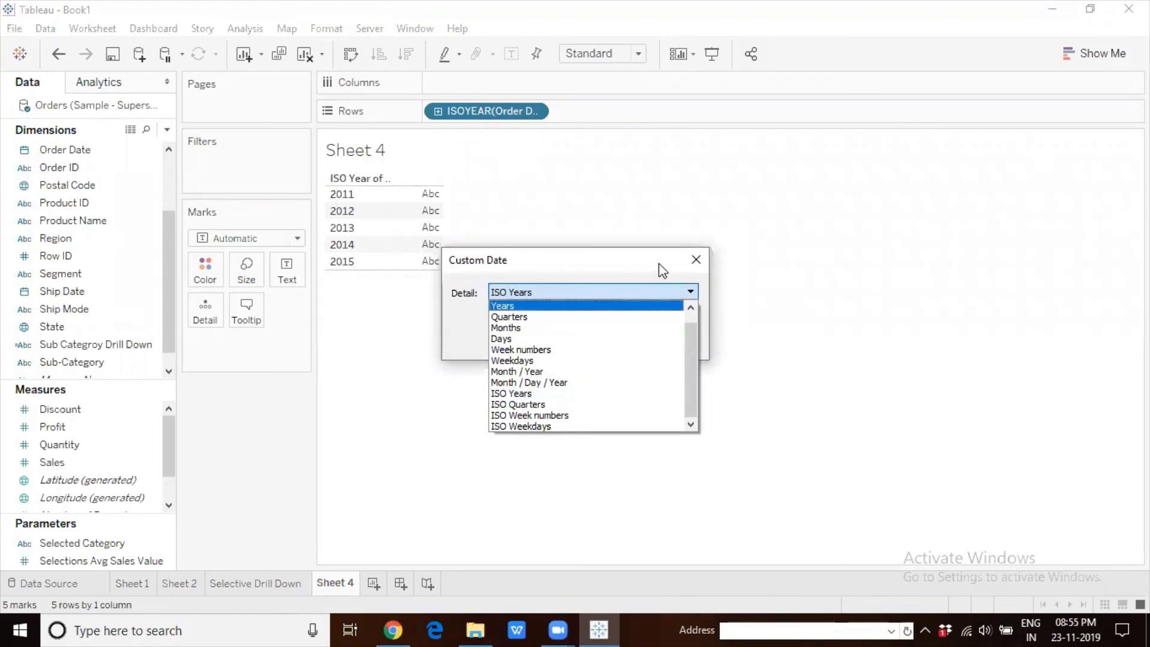
click(693, 262)
click(694, 262)
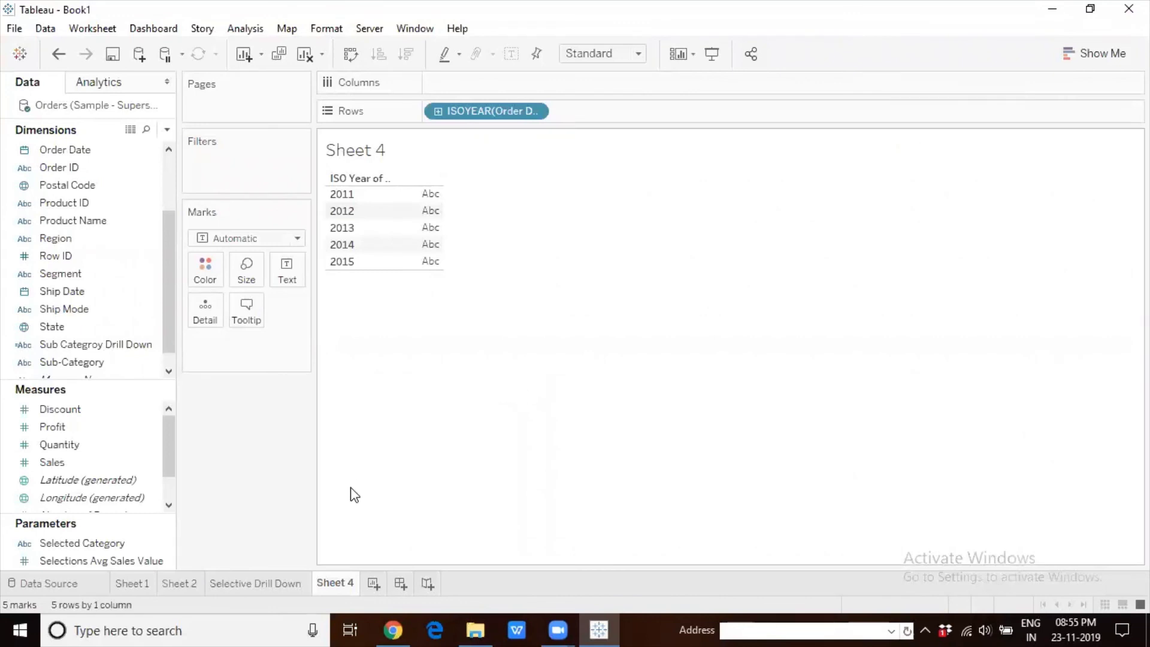
Step: Return to the Selective Drill Down worksheet
click(225, 585)
click(609, 395)
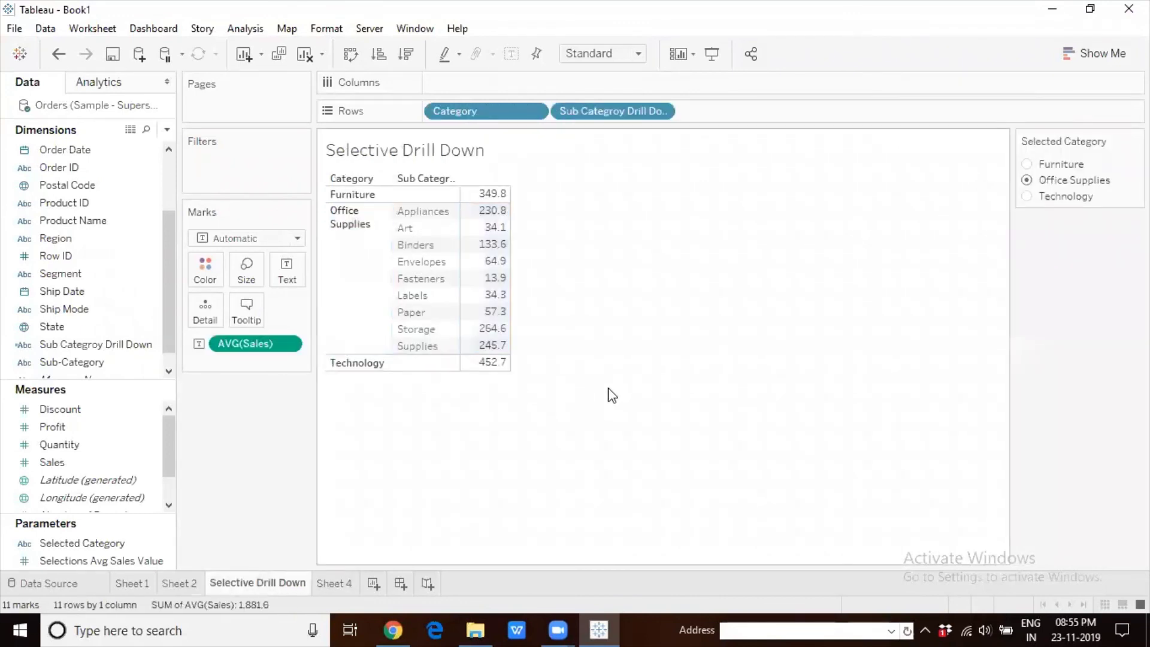
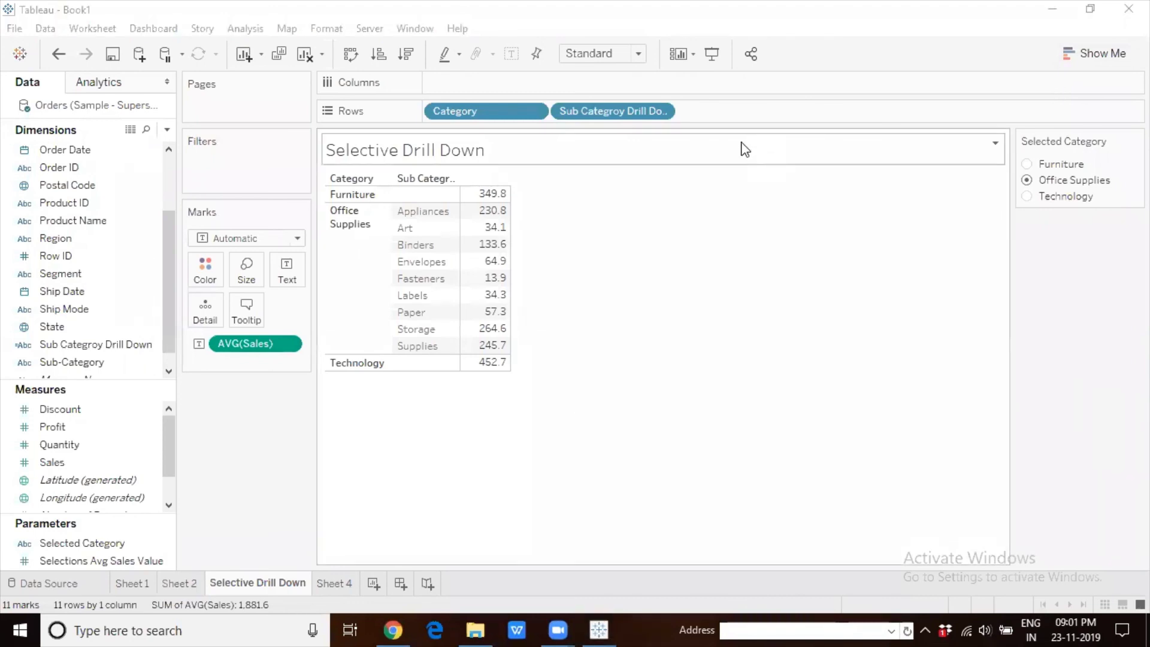
click(745, 231)
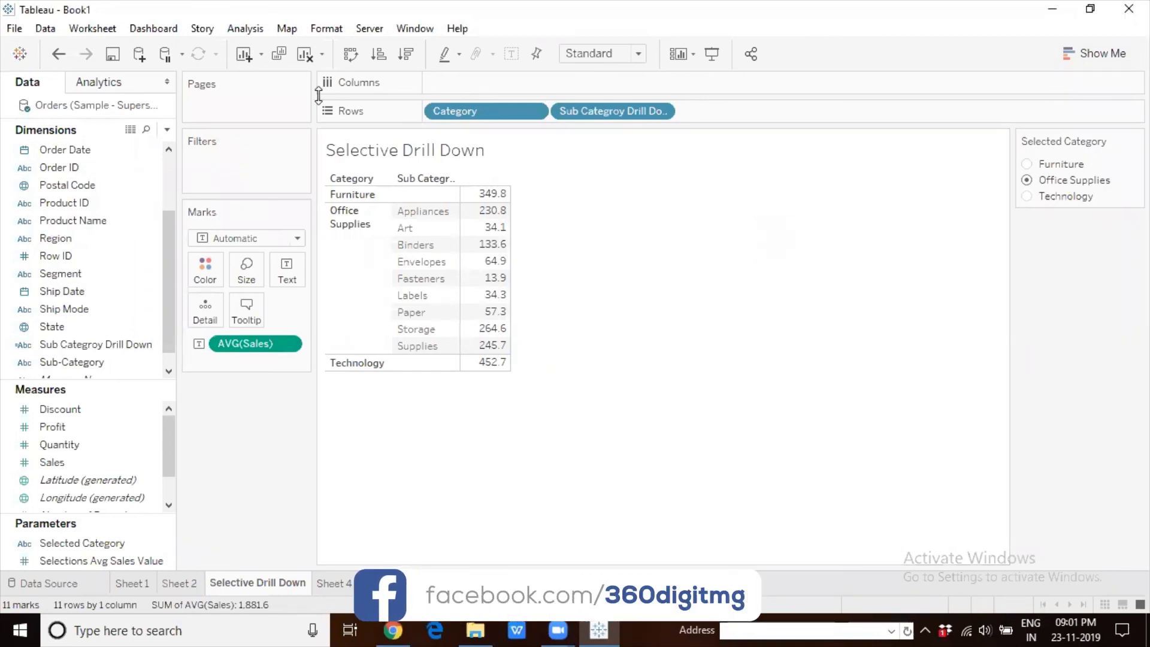
Step: Review the data source connection types and the full list of server connectors on the start page
click(140, 55)
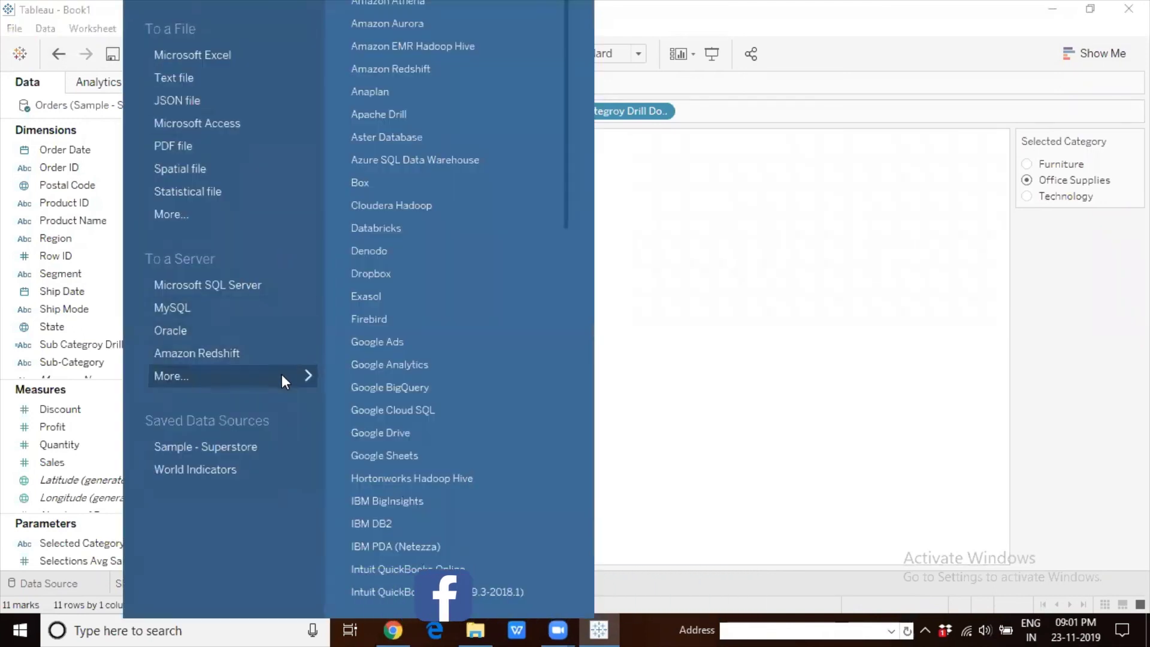
click(665, 307)
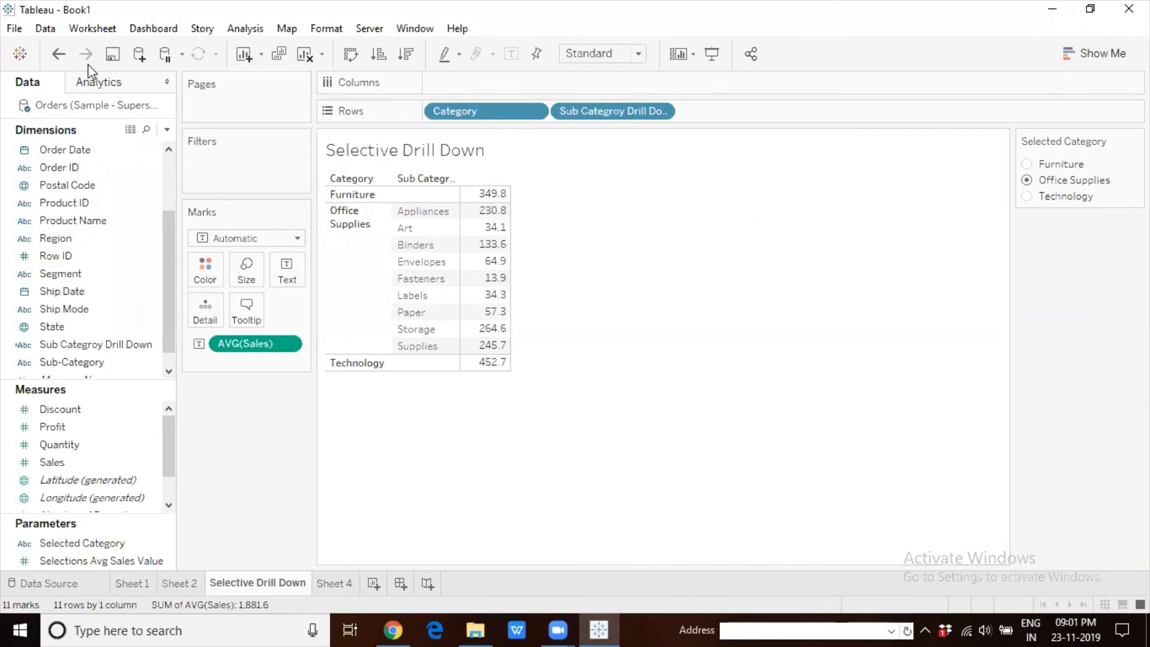
click(20, 53)
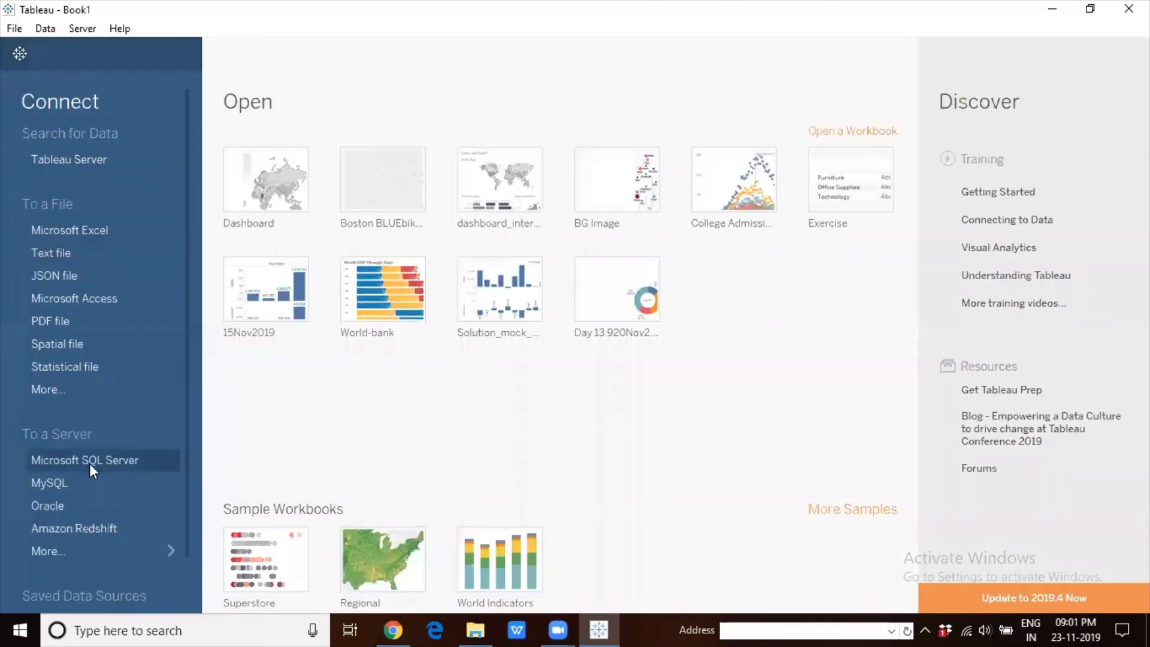
click(108, 561)
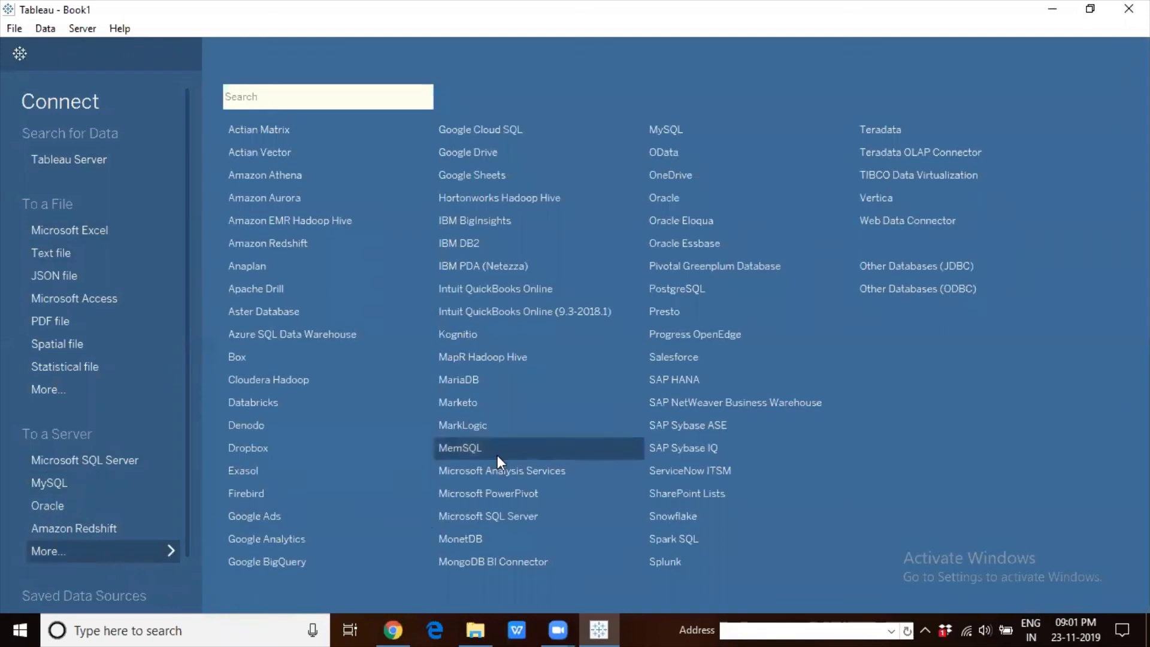
Step: View the Salesforce connector's sign-in form, dismiss it, and return from the start page to the Selective Drill Down worksheet
click(688, 356)
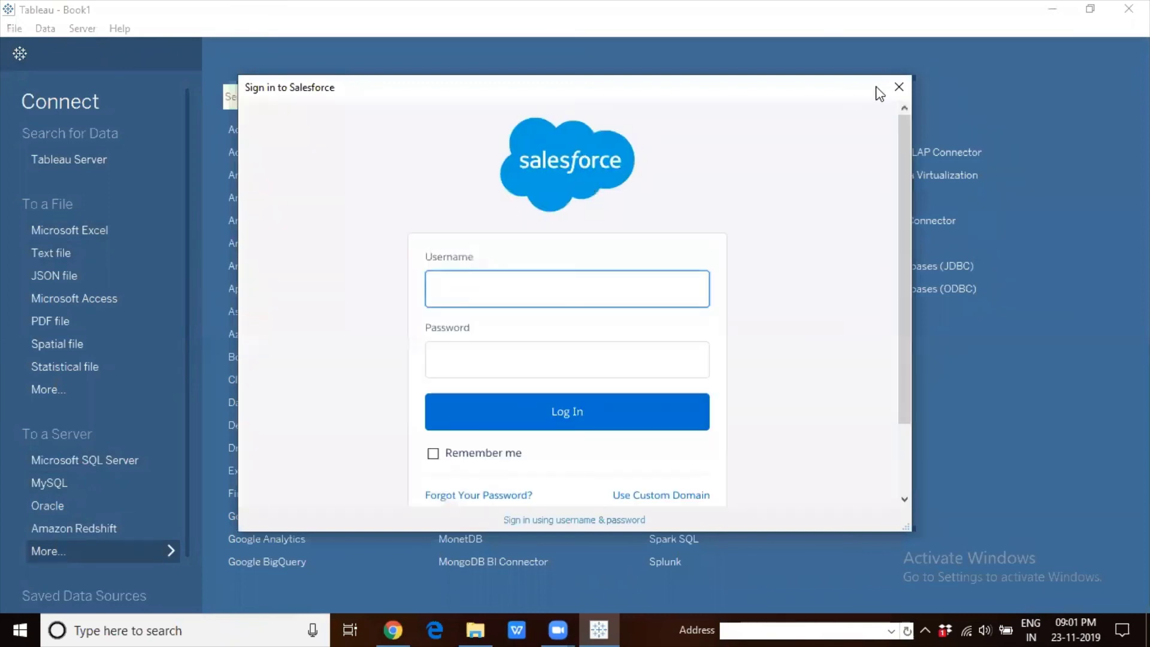
click(898, 87)
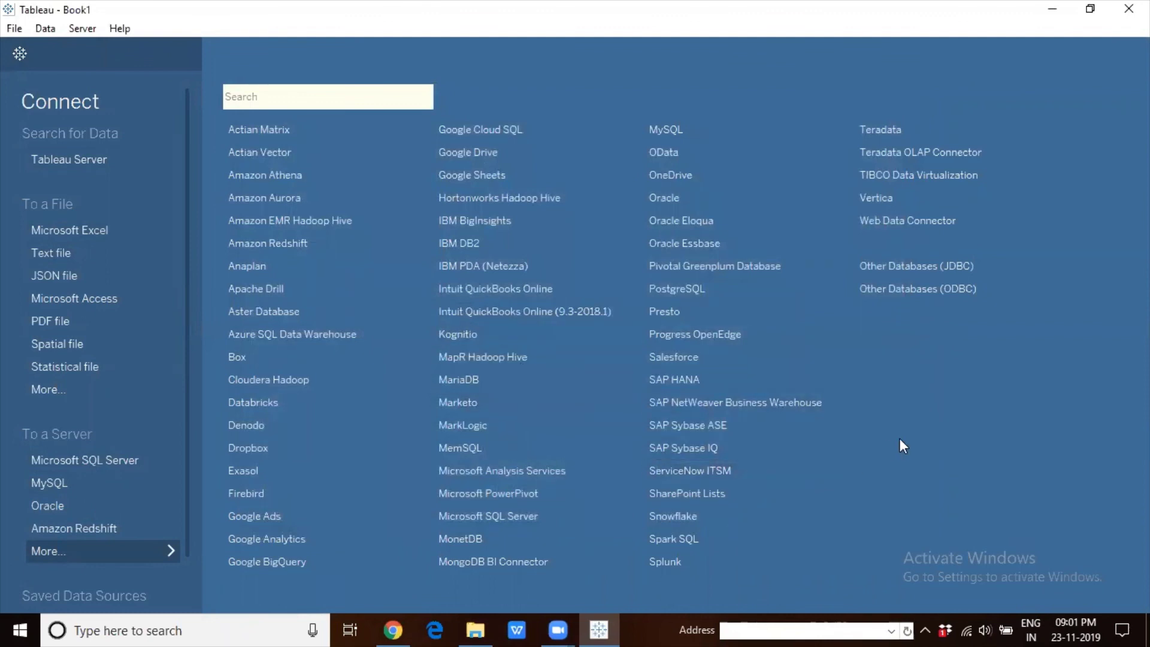
click(50, 547)
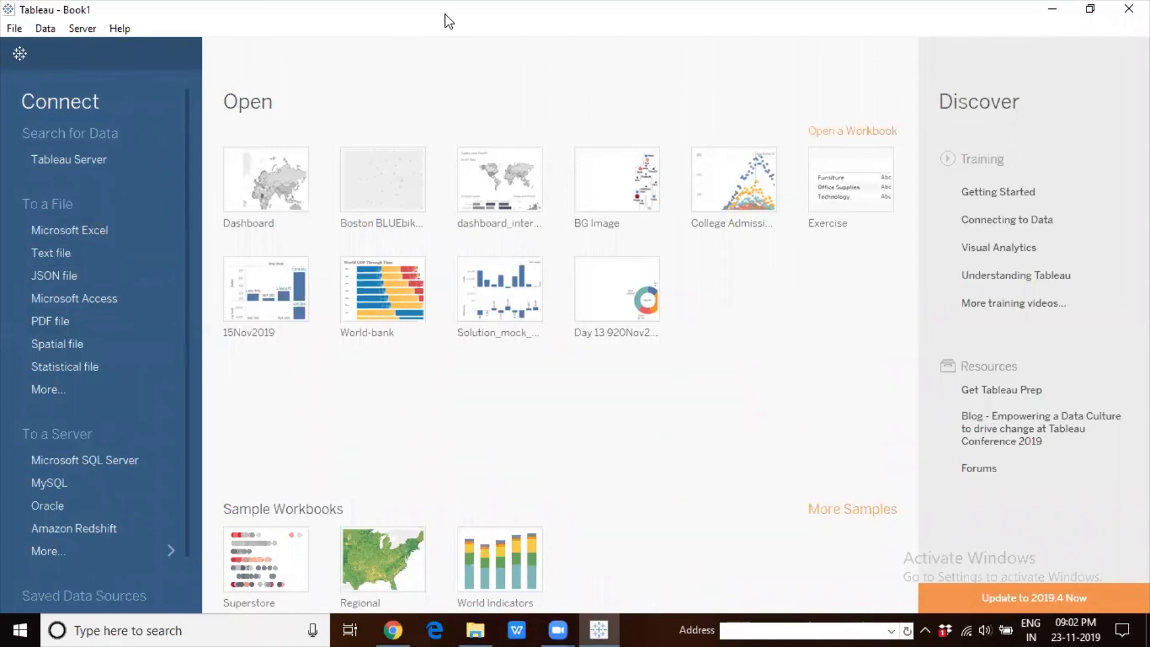
click(626, 332)
click(20, 55)
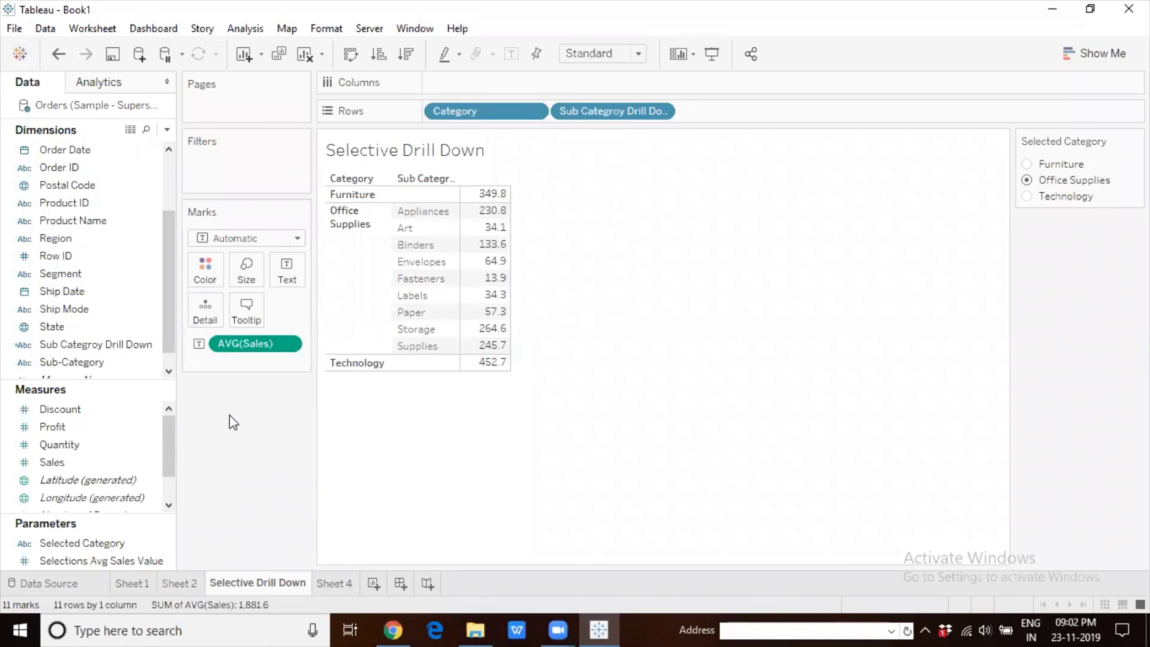
Step: Place the Selected Category parameter on Pages, try the page playback and check the values it lists
drag(84, 542, 242, 100)
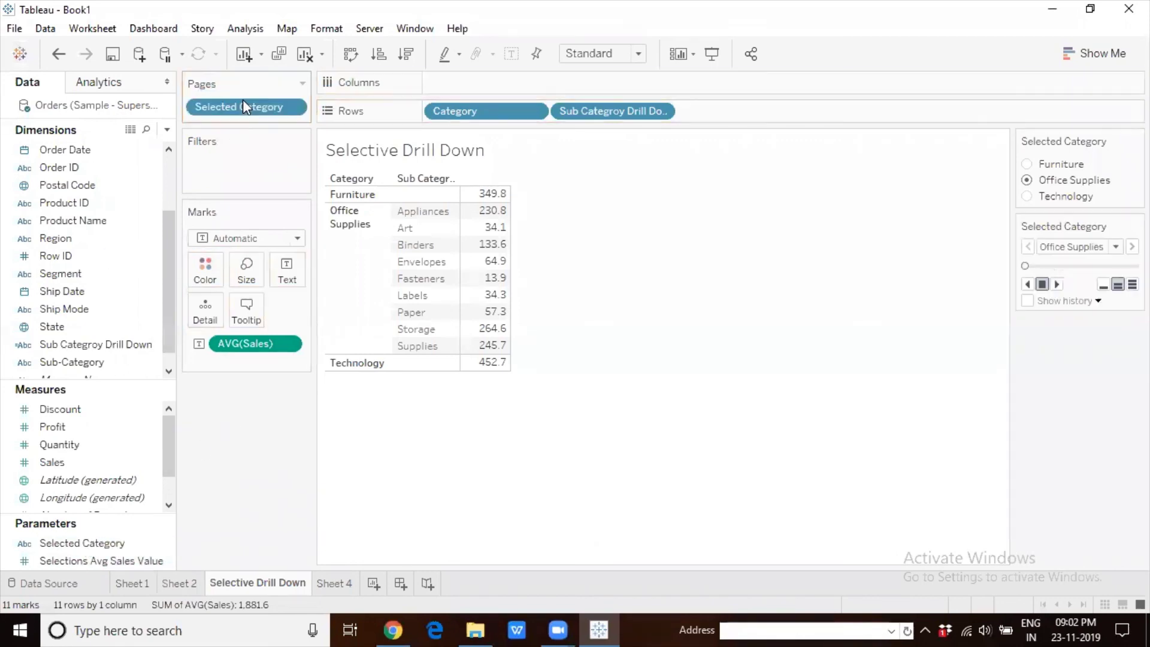
click(1056, 285)
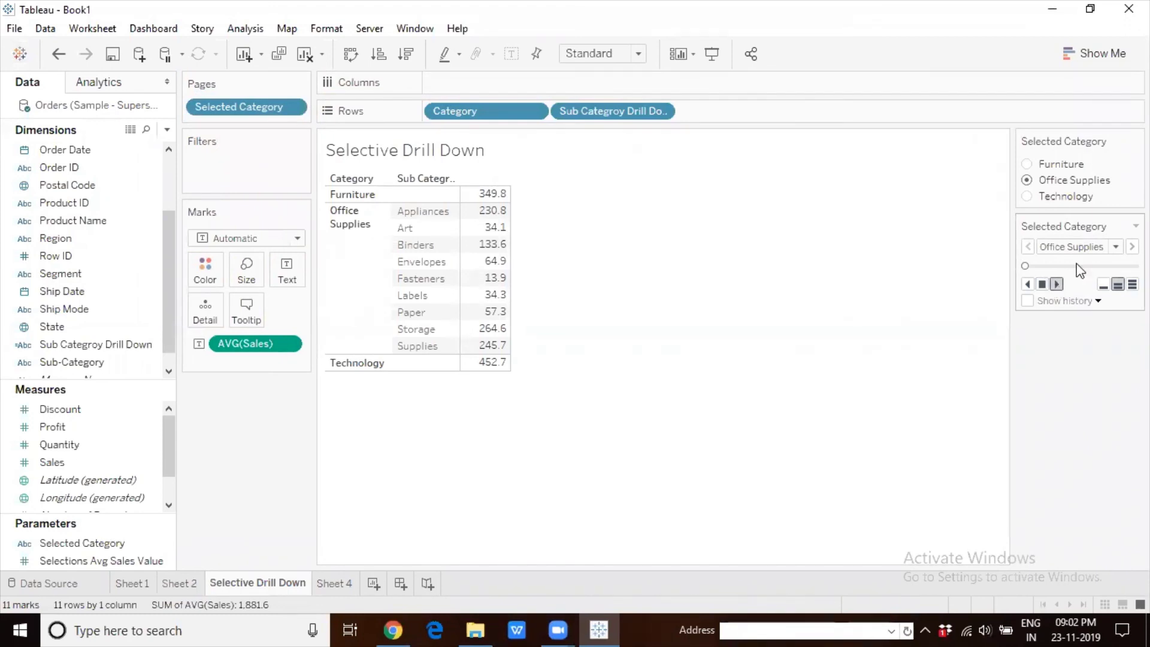
click(1115, 247)
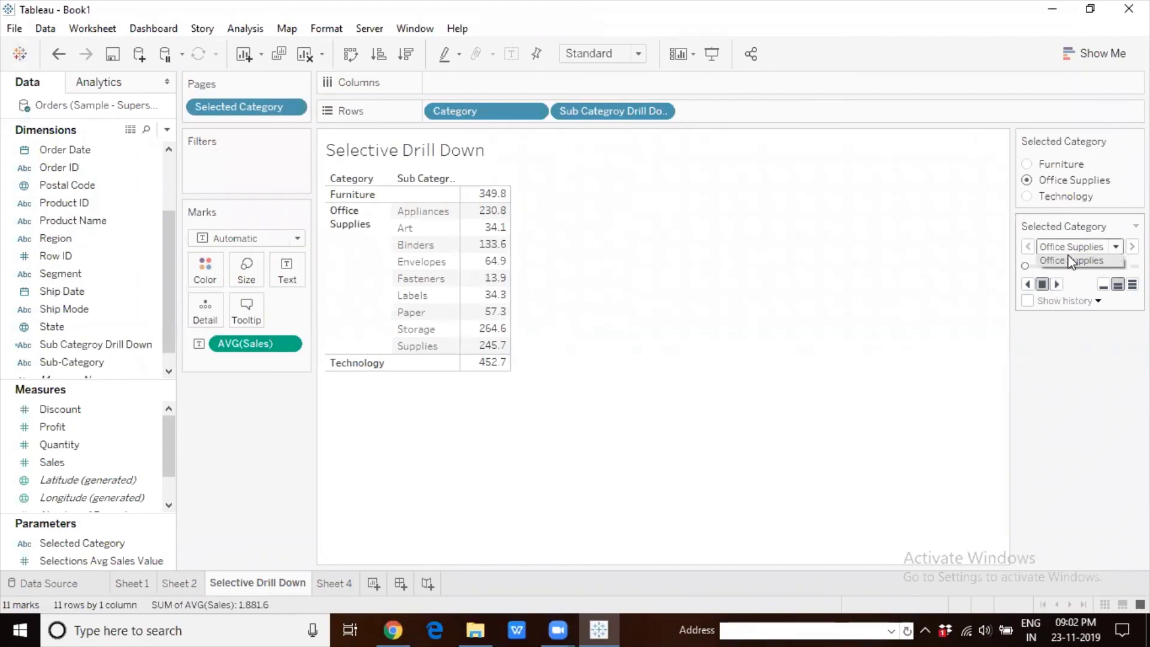
click(1099, 249)
Step: Switch the Selected Category parameter to Technology and Furniture, and remove it from Pages
click(1026, 196)
click(1027, 164)
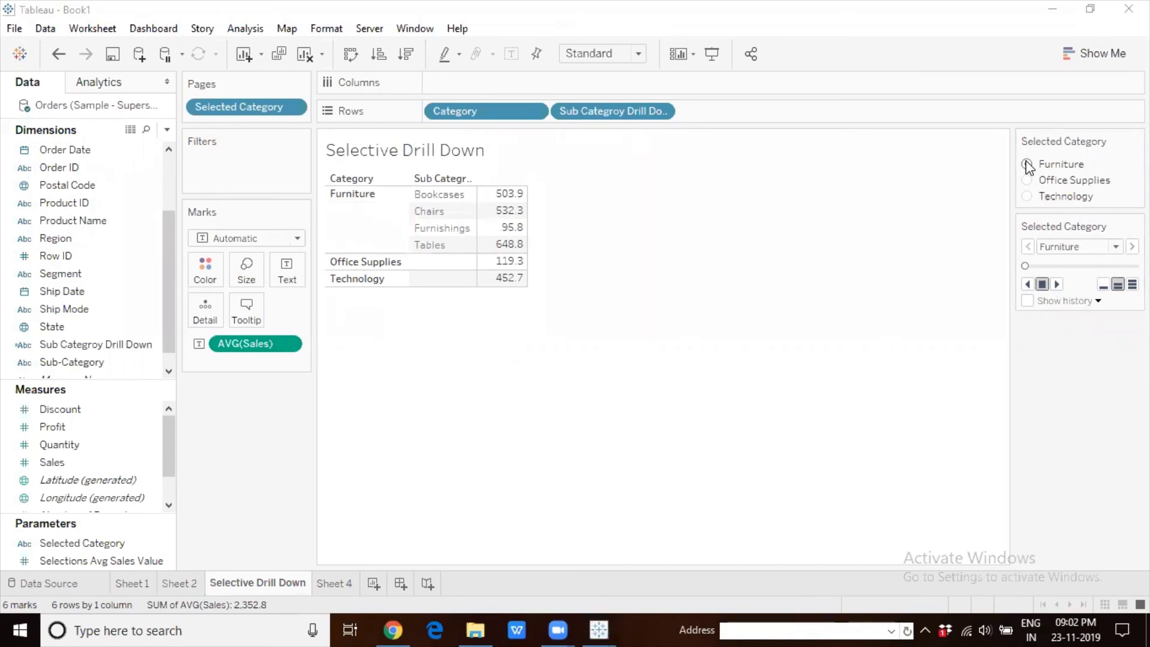
drag(261, 108, 509, 401)
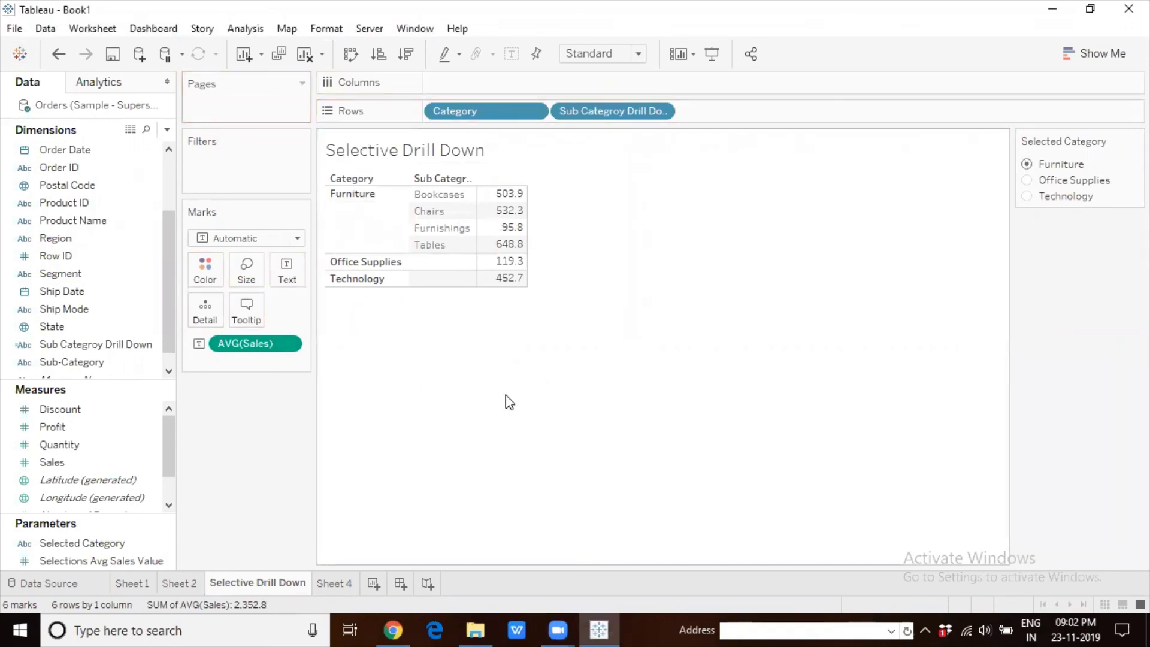